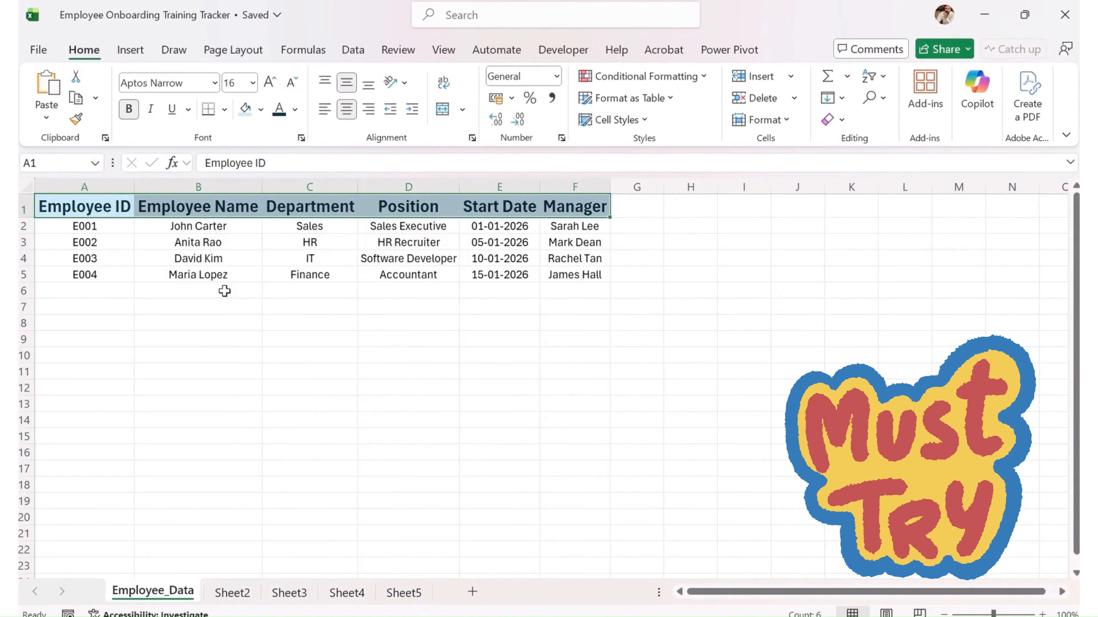
# Step: Convert the employee data in A1:F5 into a table with headers and name it tblEmployees
pyautogui.click(429, 246)
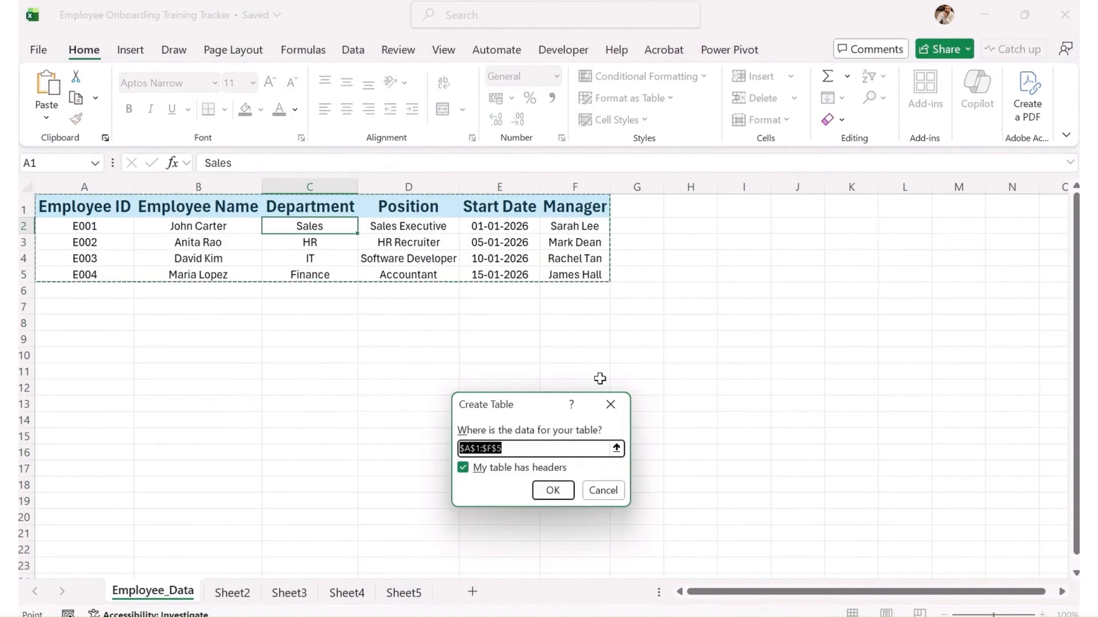
pyautogui.click(601, 487)
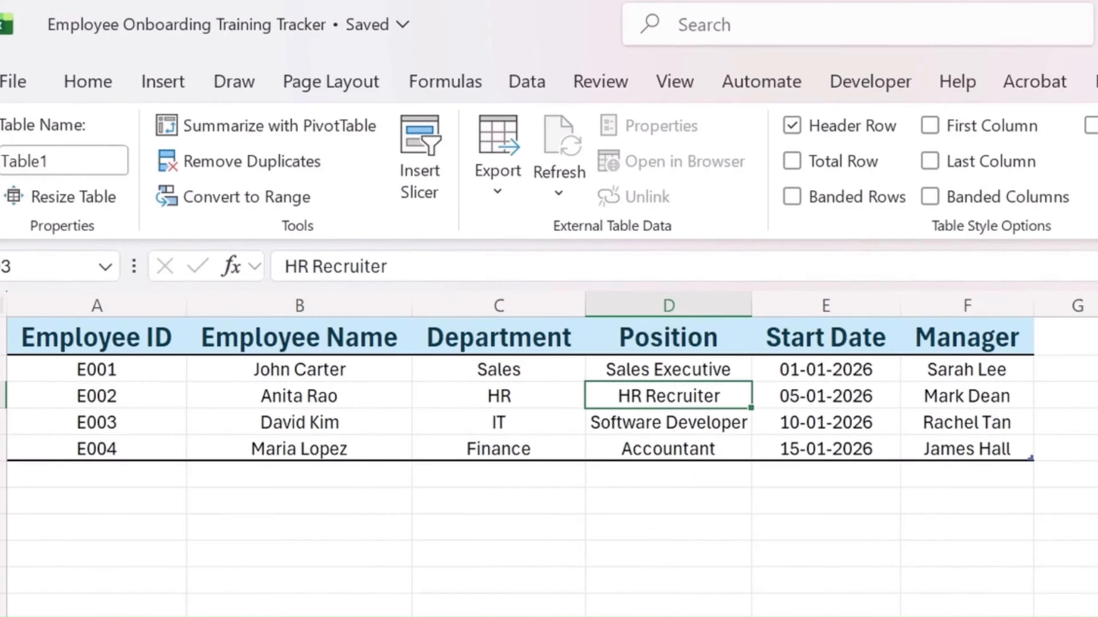
pyautogui.click(57, 161)
pyautogui.write('tblEmployees')
pyautogui.press('Return')
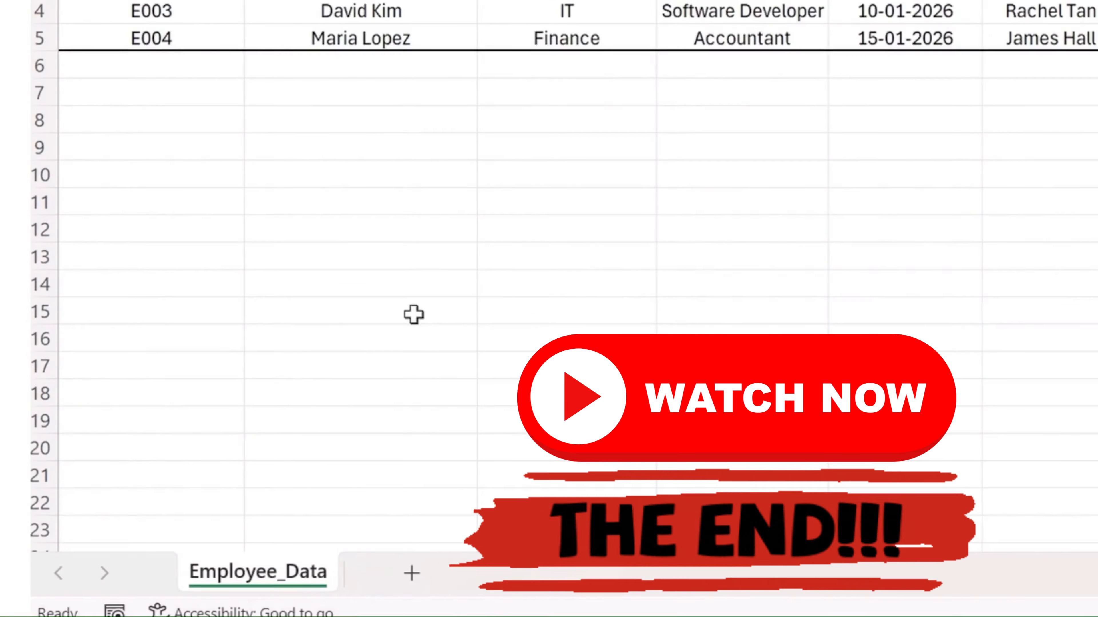
# Step: Add a new worksheet and name it Training_Modules
pyautogui.click(412, 574)
pyautogui.doubleClick(419, 575)
pyautogui.write('Training_Modules')
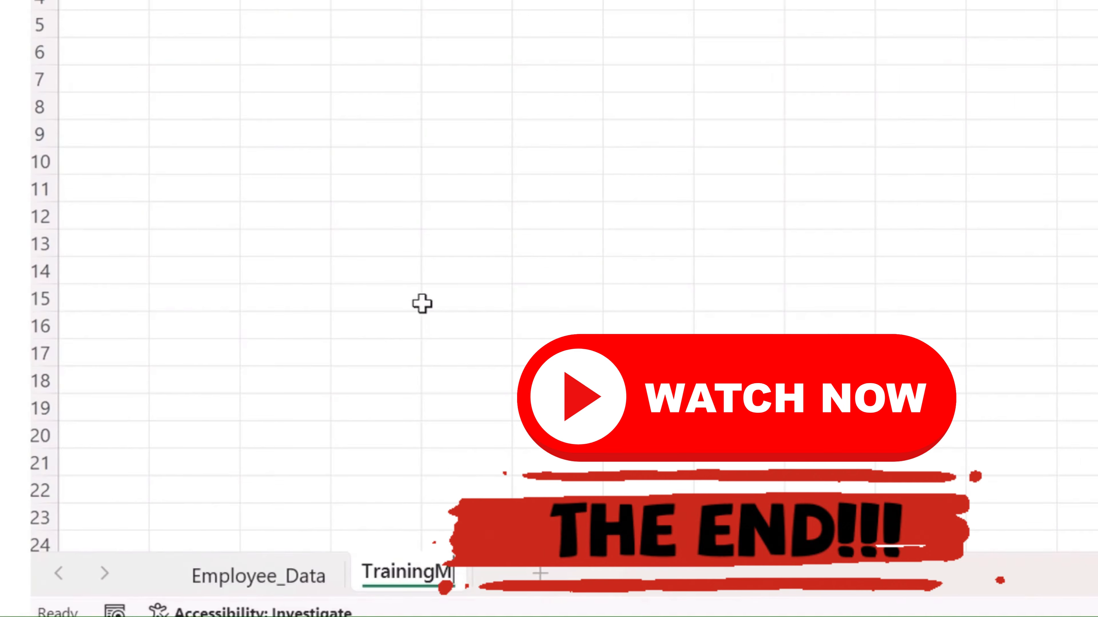
pyautogui.click(540, 307)
# Step: Enter the headers Module ID, Training Name, Department, Mandatory and Due Days across row 1
pyautogui.click(62, 201)
pyautogui.write('Module ID')
pyautogui.press('Tab')
pyautogui.write('Training Name')
pyautogui.press('Tab')
pyautogui.write('Department')
pyautogui.press('Tab')
pyautogui.write('Mnad')
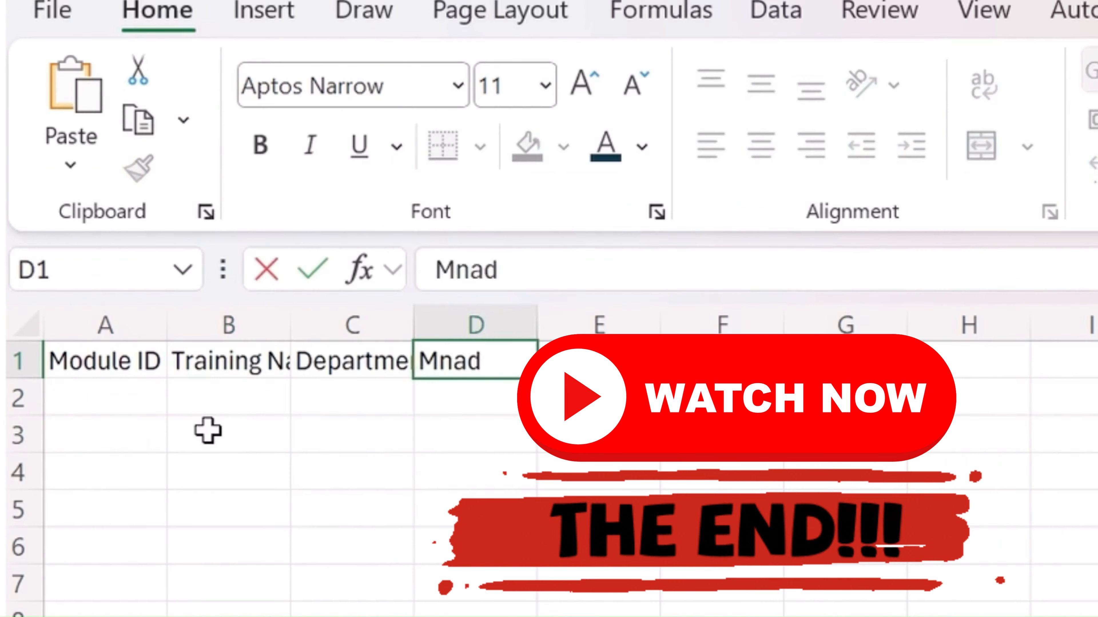
# Step: Make the row 1 headers bold and larger, and fit the column widths to them
pyautogui.doubleClick(413, 324)
pyautogui.moveTo(106, 361); pyautogui.dragTo(649, 361)
pyautogui.tripleClick(584, 83)
pyautogui.click(581, 614)
pyautogui.moveTo(164, 371); pyautogui.dragTo(960, 370)
pyautogui.click(260, 146)
pyautogui.click(350, 564)
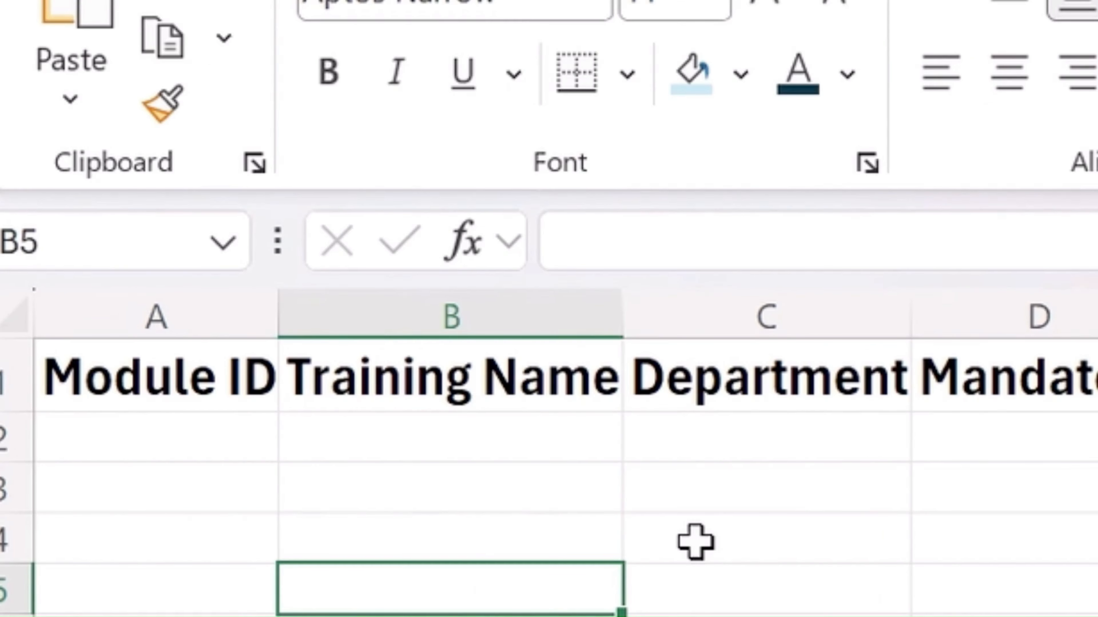
# Step: Fill A2:E7 with training modules T001 to T006, from Company Orientation to Finance Reporting Tools, with department, mandatory flag and due days
pyautogui.click(1025, 438)
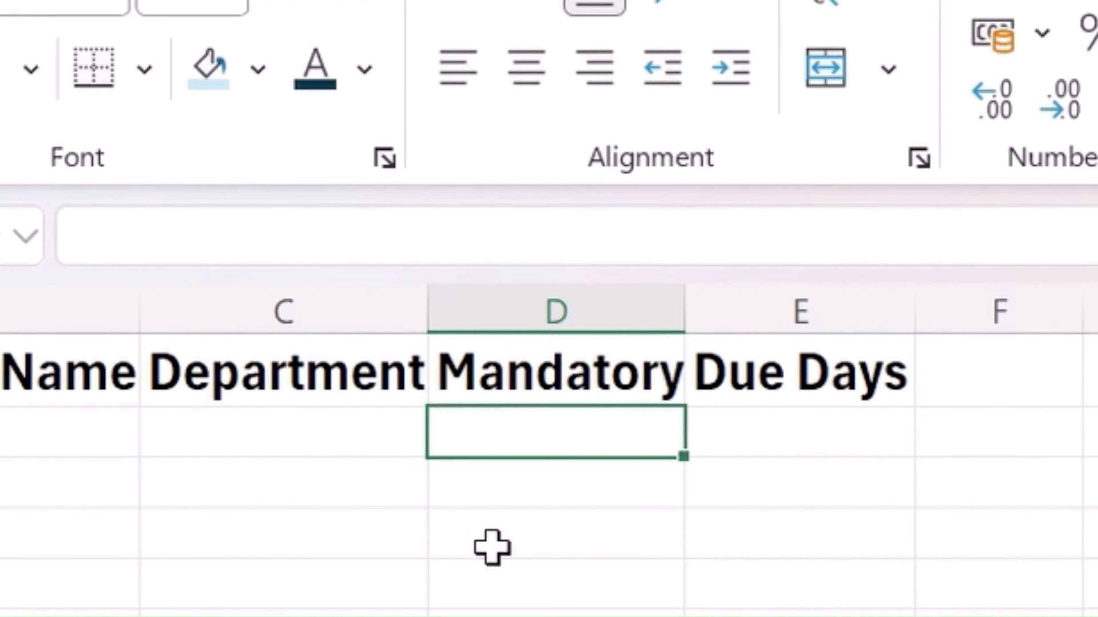
pyautogui.press('Tab')
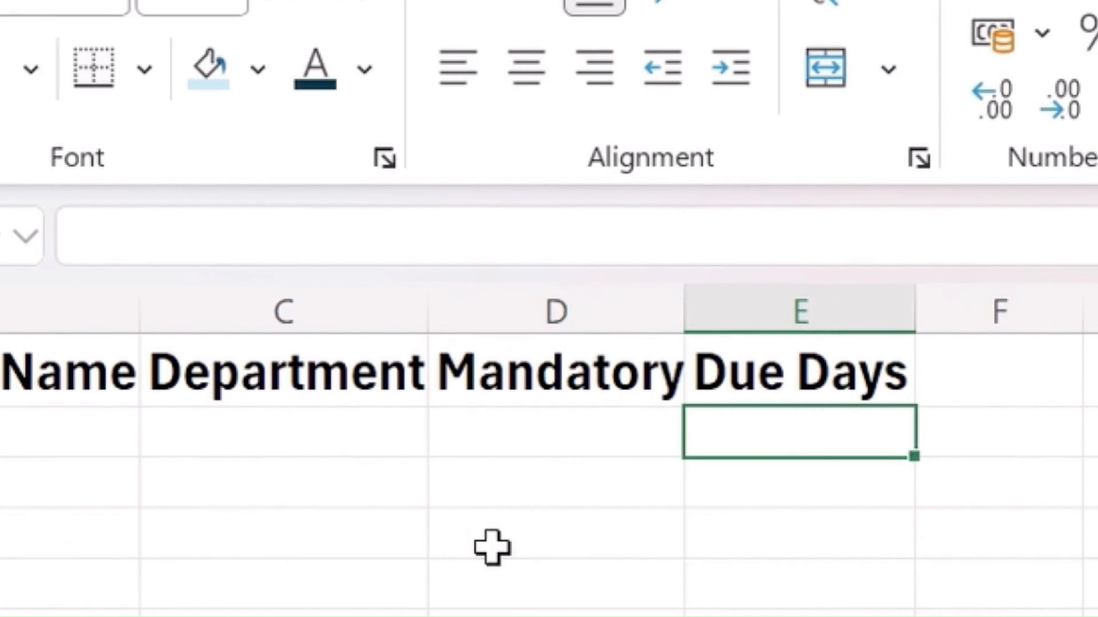
pyautogui.press('Left')
pyautogui.press('Left')
pyautogui.press('Left')
pyautogui.press('Left')
pyautogui.write('T001\tCompany Orientation\tAll\tYes\t7 T002\tHR Compliance\tHR\tYes\t14 T003\tSales CRM Training\tSales\tYes\t10 T004\tCyber Security Basics\tIT\tYes\t7 T005\tWorkplace Safety\tAll\tYes\t5 T006\tFinance Reporting Tools\tFinance\tYes\t12')
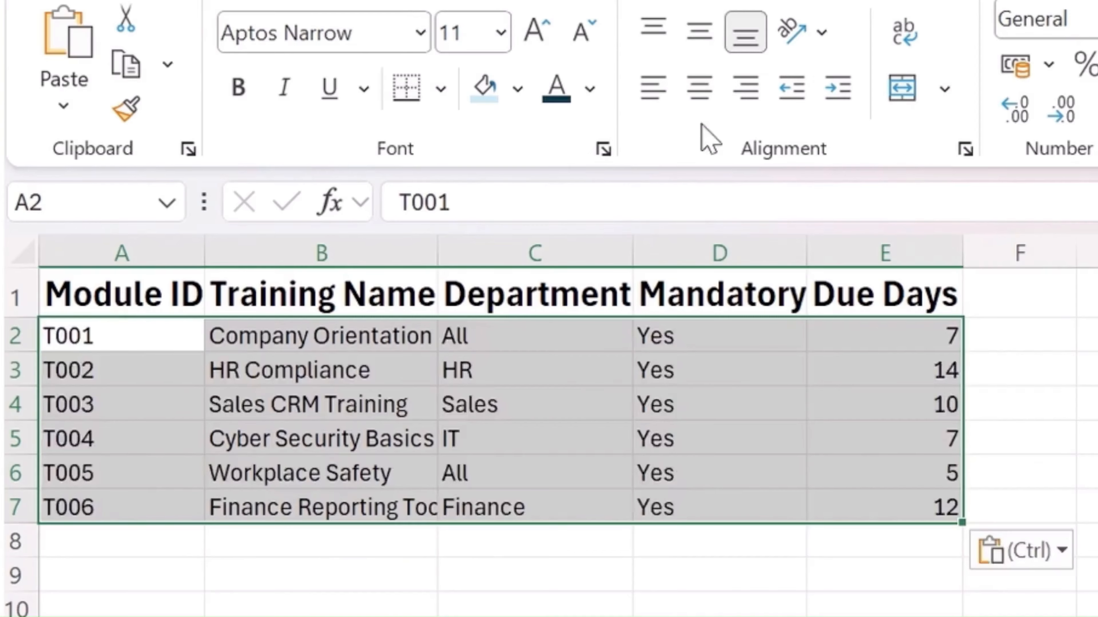
# Step: Centre the whole sheet's cells horizontally and vertically, and fit the columns to their contents
pyautogui.click(526, 68)
pyautogui.click(321, 511)
pyautogui.click(23, 253)
pyautogui.click(699, 32)
pyautogui.doubleClick(428, 311)
pyautogui.click(555, 431)
# Step: Set the Mandatory value to No for modules T003, T004 and T005
pyautogui.click(790, 395)
pyautogui.write('No')
pyautogui.press('Return')
pyautogui.write('No')
pyautogui.press('Return')
pyautogui.write('No')
pyautogui.press('Return')
pyautogui.press('Up')
pyautogui.press('Up')
pyautogui.press('Up')
pyautogui.press('Left')
pyautogui.press('Up')
pyautogui.press('Right')
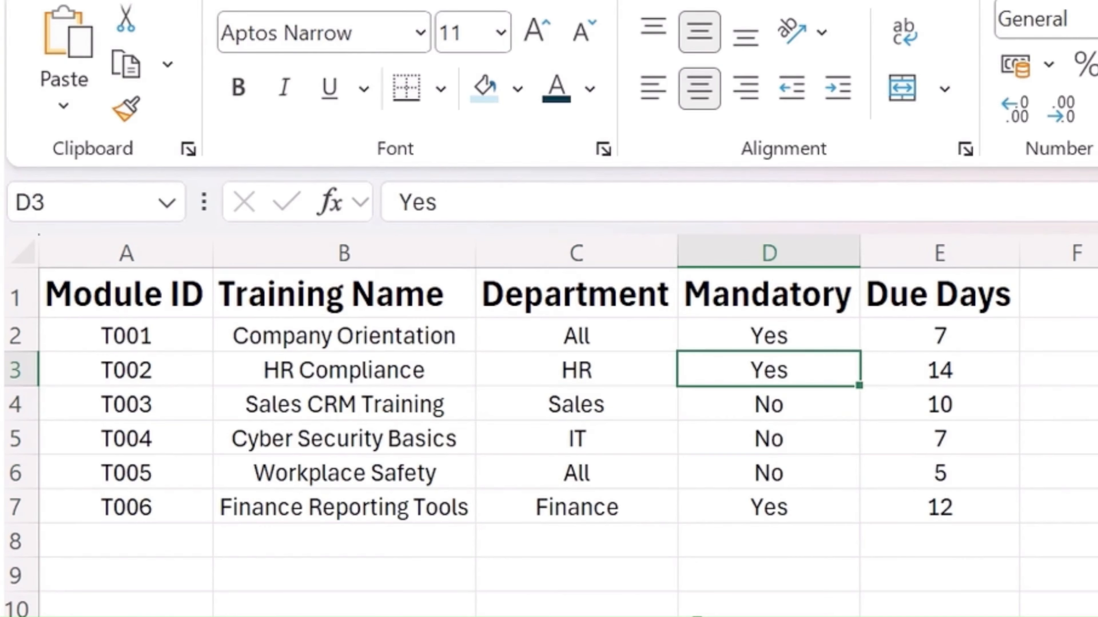
# Step: Convert the training module data in A1:E7 into a table with headers
pyautogui.click(576, 473)
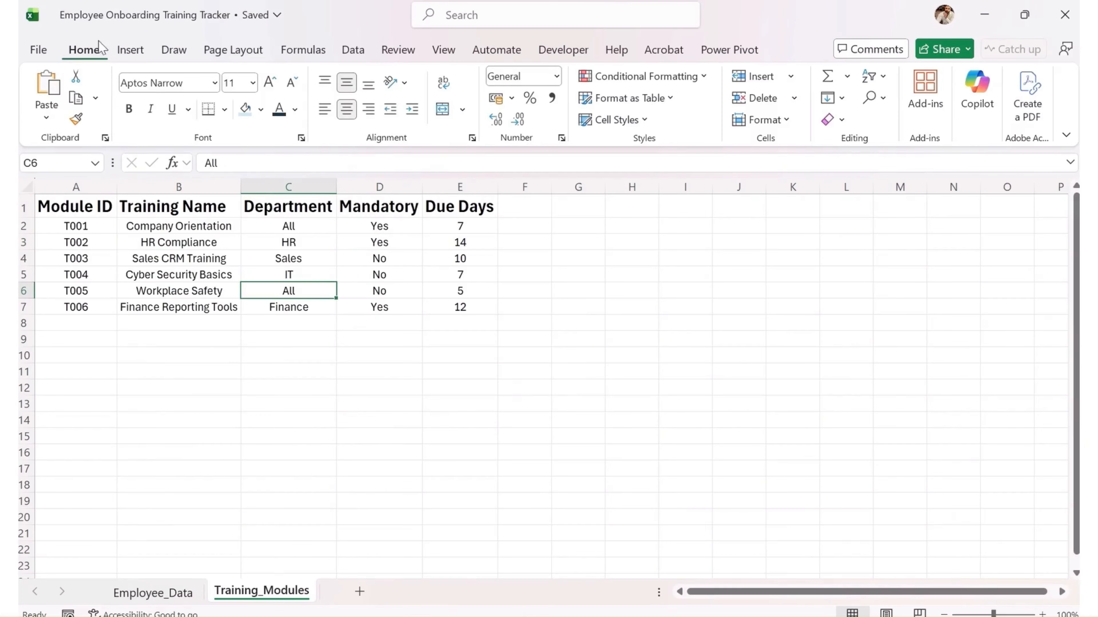
pyautogui.click(130, 50)
pyautogui.hotkey('ctrl', 't')
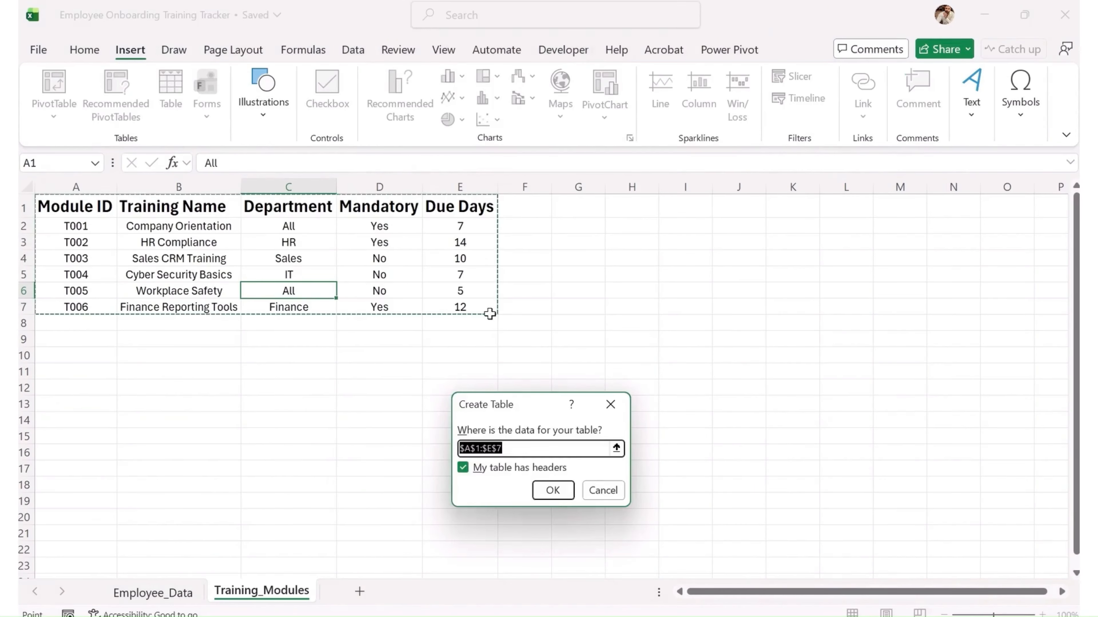
pyautogui.click(554, 490)
# Step: Apply a table style with a magenta header row and white header text to the training modules table
pyautogui.click(1023, 96)
pyautogui.click(1038, 165)
pyautogui.click(515, 120)
pyautogui.click(699, 77)
pyautogui.click(305, 355)
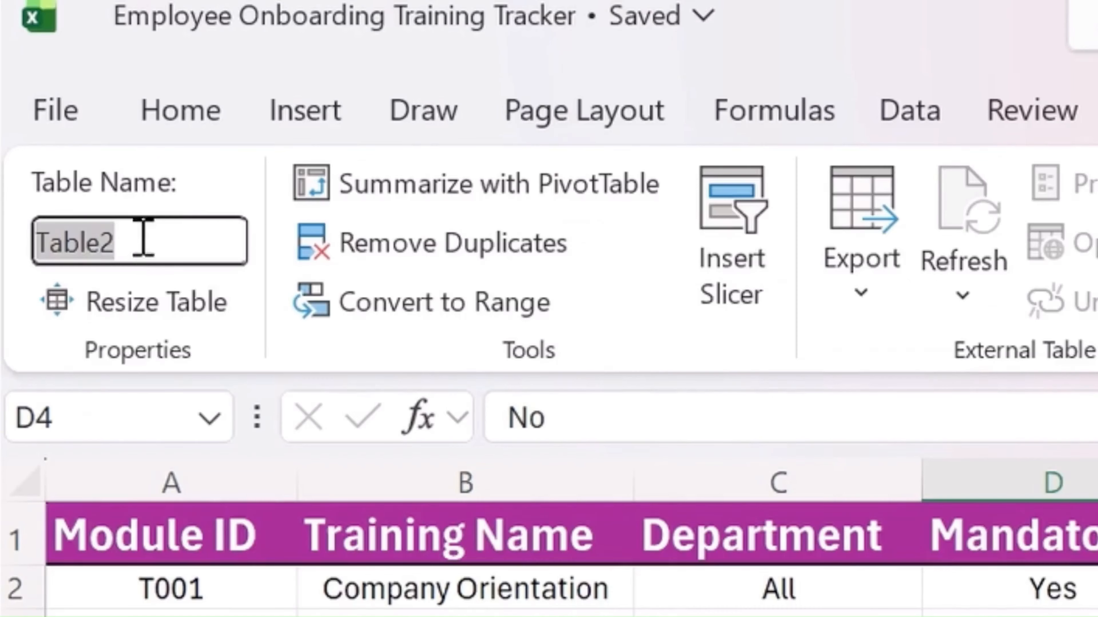
pyautogui.click(248, 387)
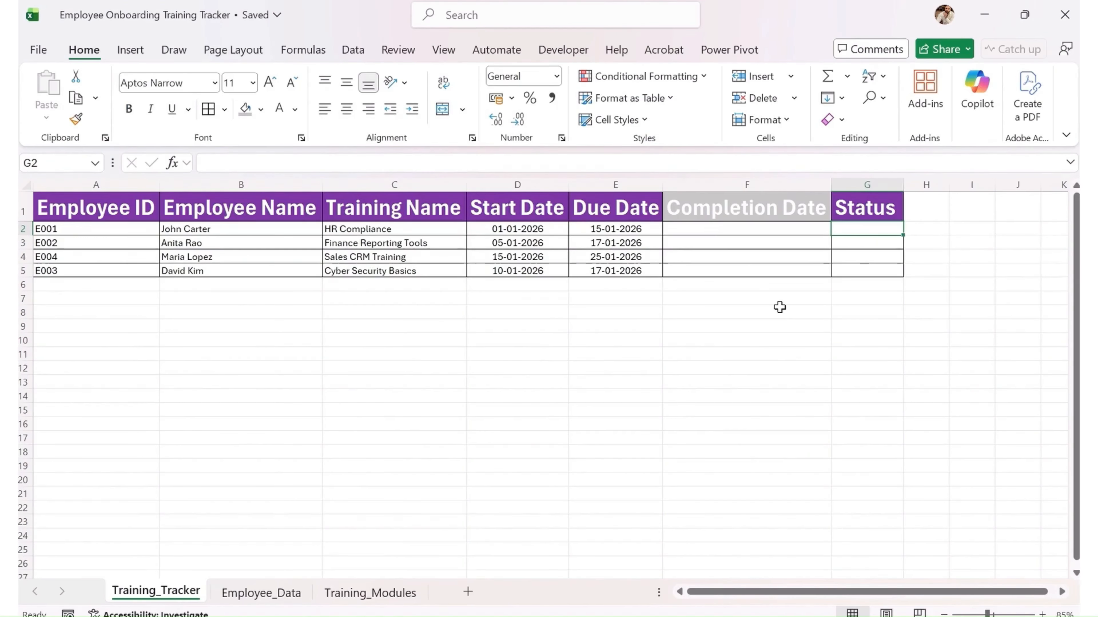
# Step: Enter =IF(F2<>"","Completed",IF(TODAY()>E2,"Overdue","Pending")) as the Status formula in G2 of Training_Tracker
pyautogui.write('=IF(F2<>"","Completed",IF(TODAY()>E2,"Overdue","Pending"))')
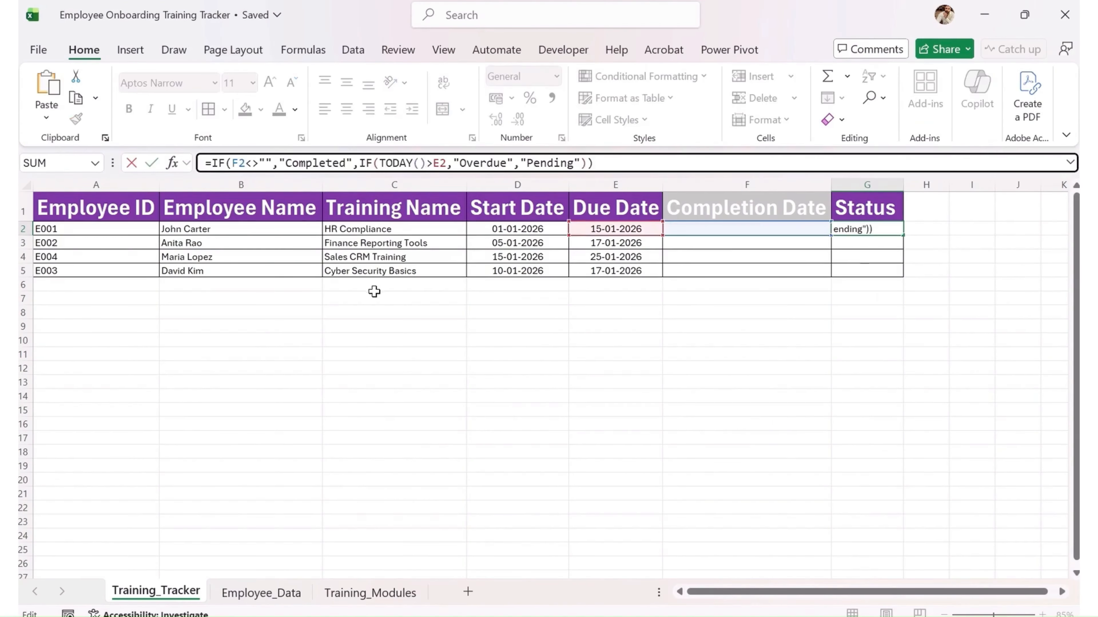
pyautogui.press('Return')
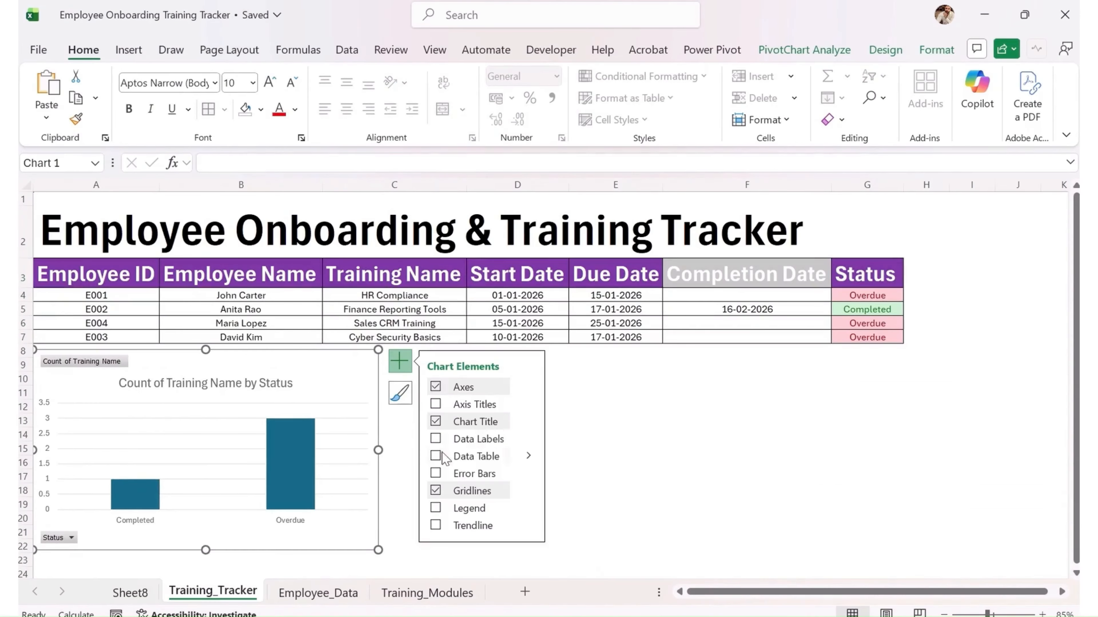
# Step: Open the gridline options of the Count of Training Name by Status chart
pyautogui.click(528, 490)
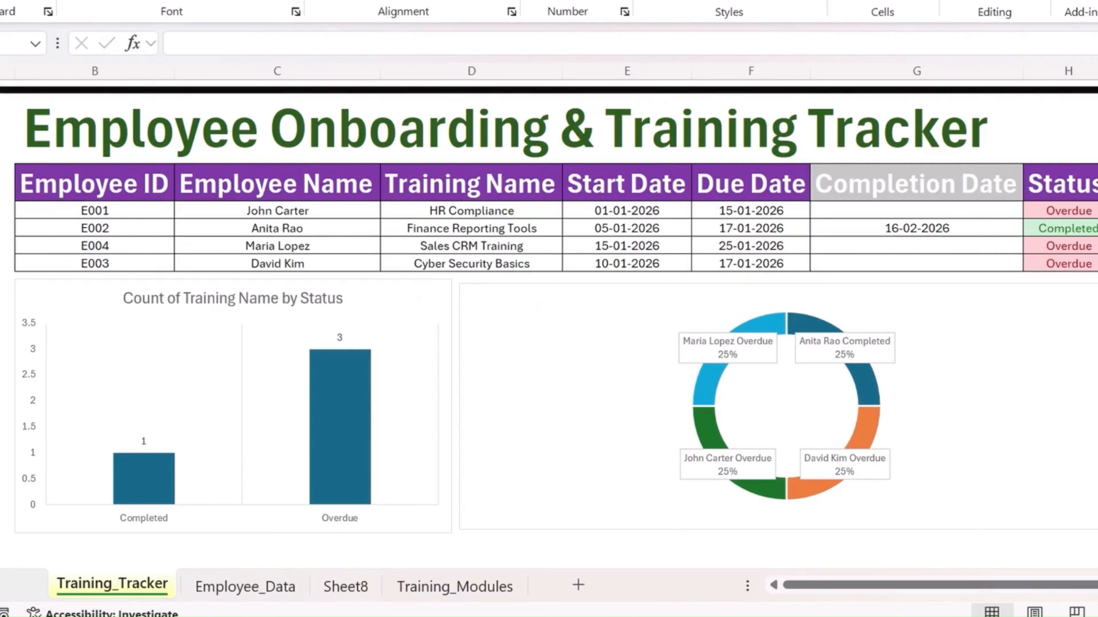
pyautogui.click(820, 326)
pyautogui.click(919, 310)
pyautogui.click(987, 436)
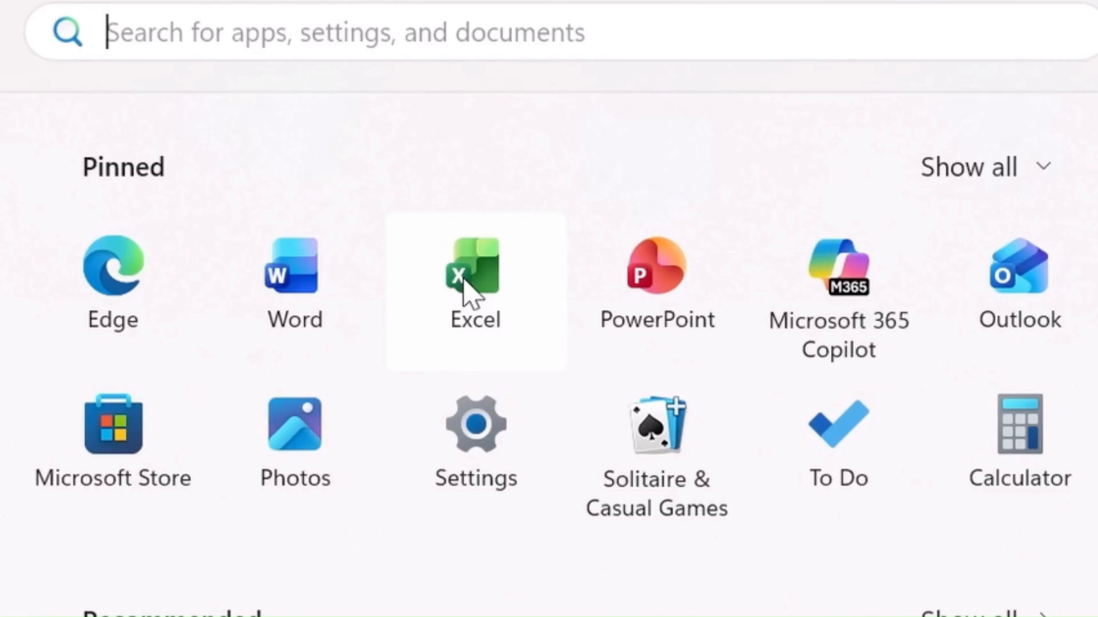
# Step: Launch Excel and create a blank workbook
pyautogui.click(507, 168)
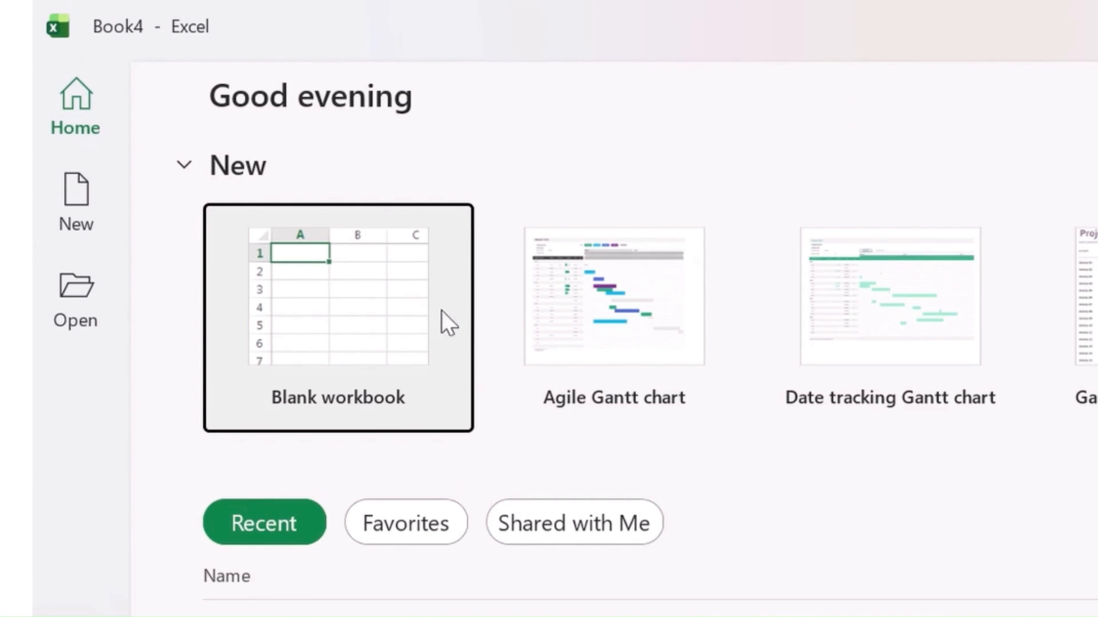
pyautogui.click(384, 332)
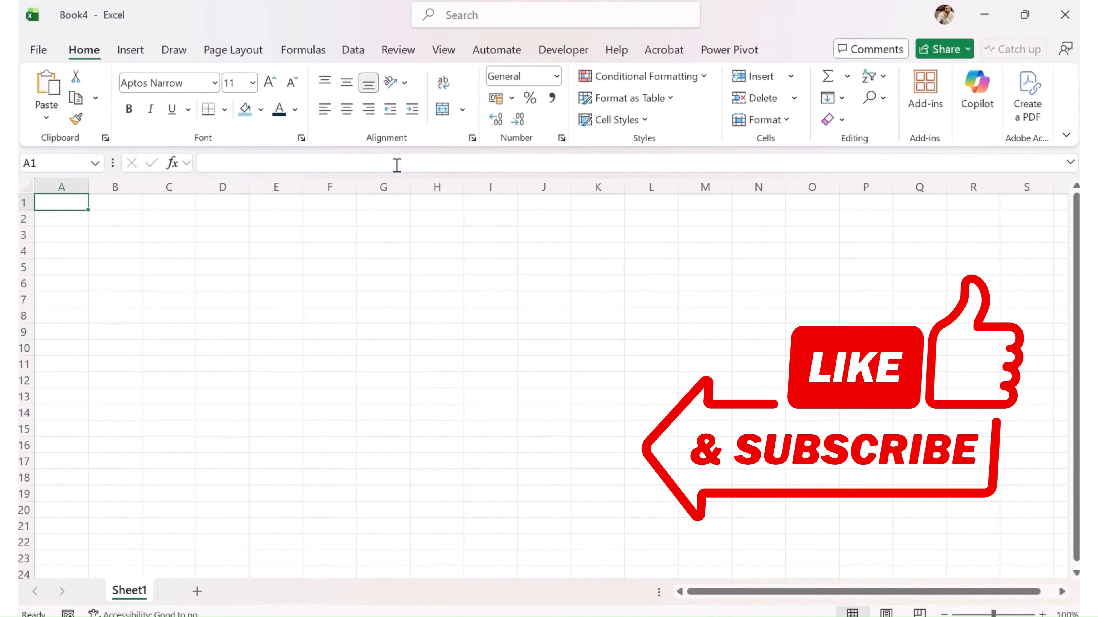
pyautogui.click(130, 54)
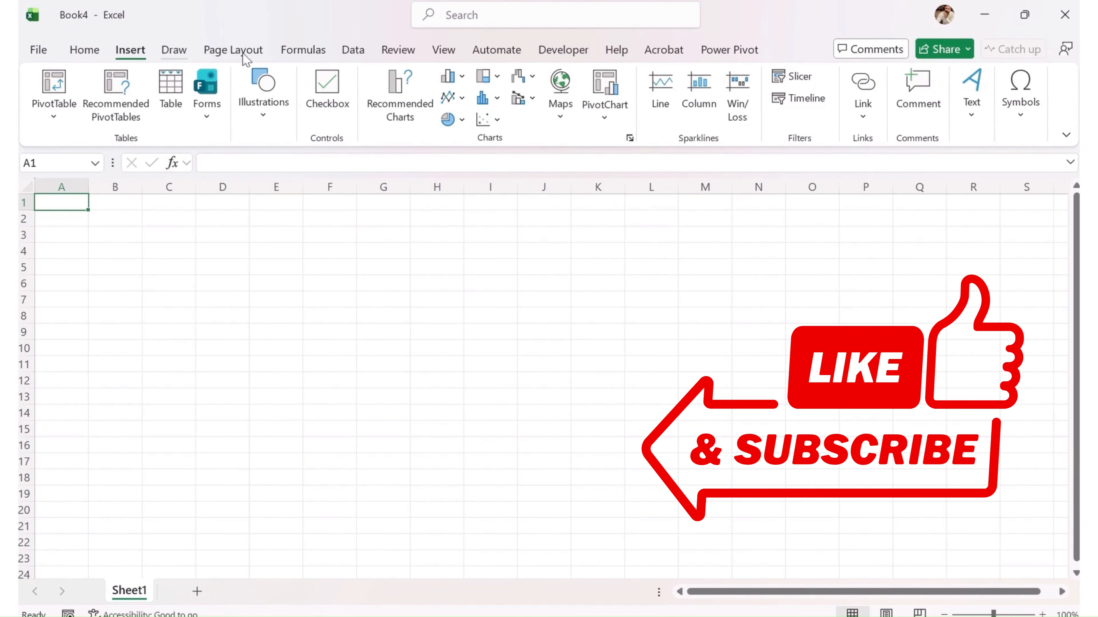
pyautogui.click(233, 50)
pyautogui.click(353, 49)
pyautogui.moveTo(144, 235); pyautogui.dragTo(748, 494)
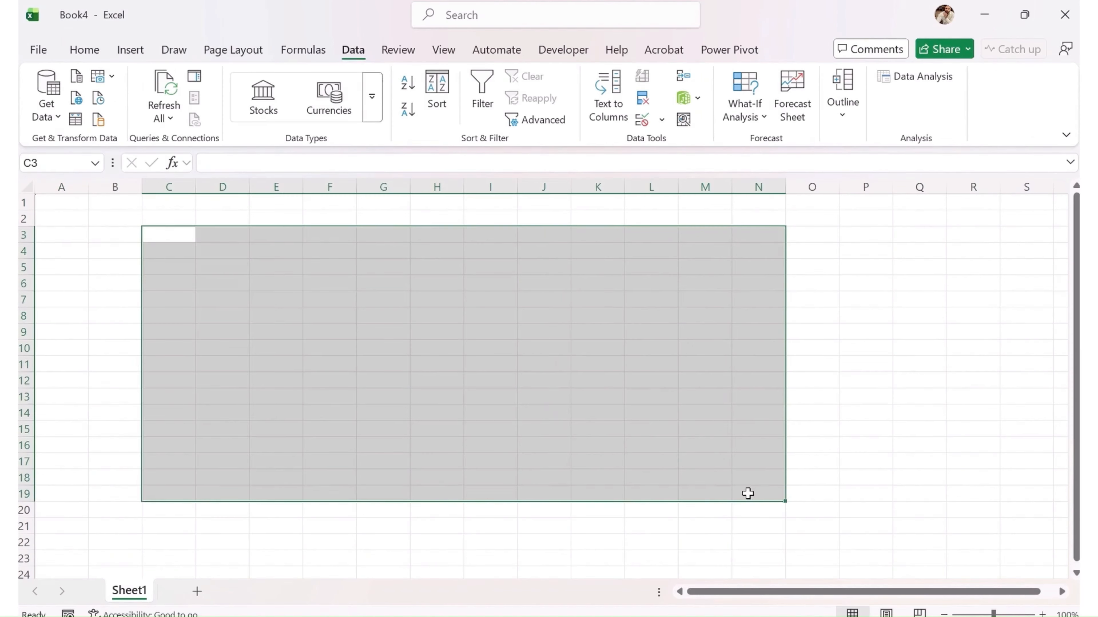
# Step: Add four blank worksheets to the workbook and return to cell A3 on Sheet1
pyautogui.click(198, 592)
pyautogui.click(251, 592)
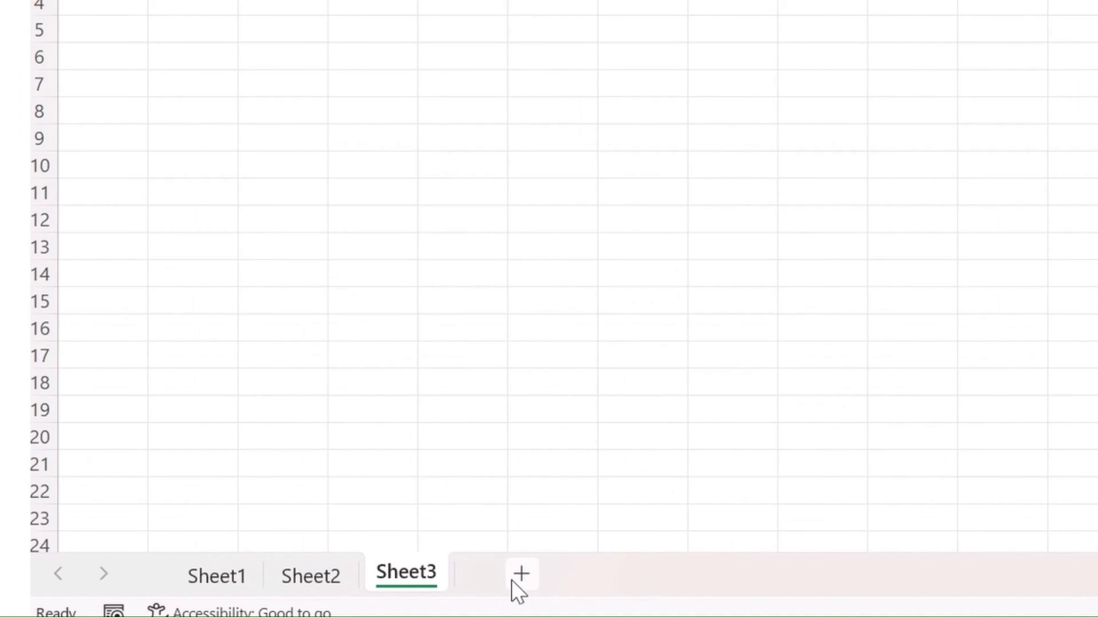
pyautogui.click(521, 577)
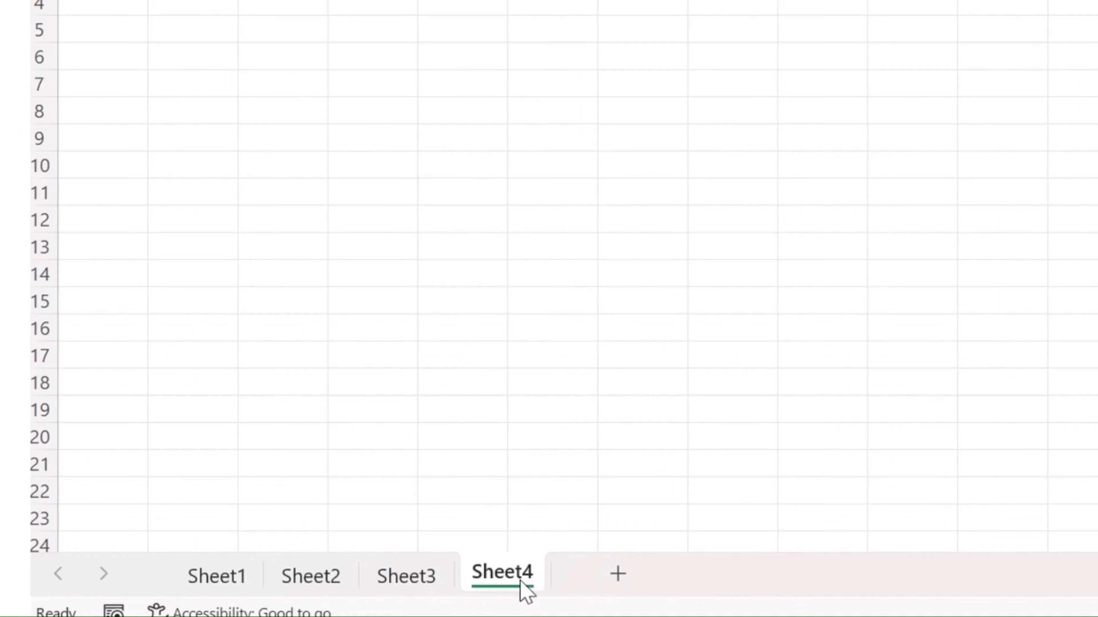
pyautogui.click(618, 574)
pyautogui.click(216, 576)
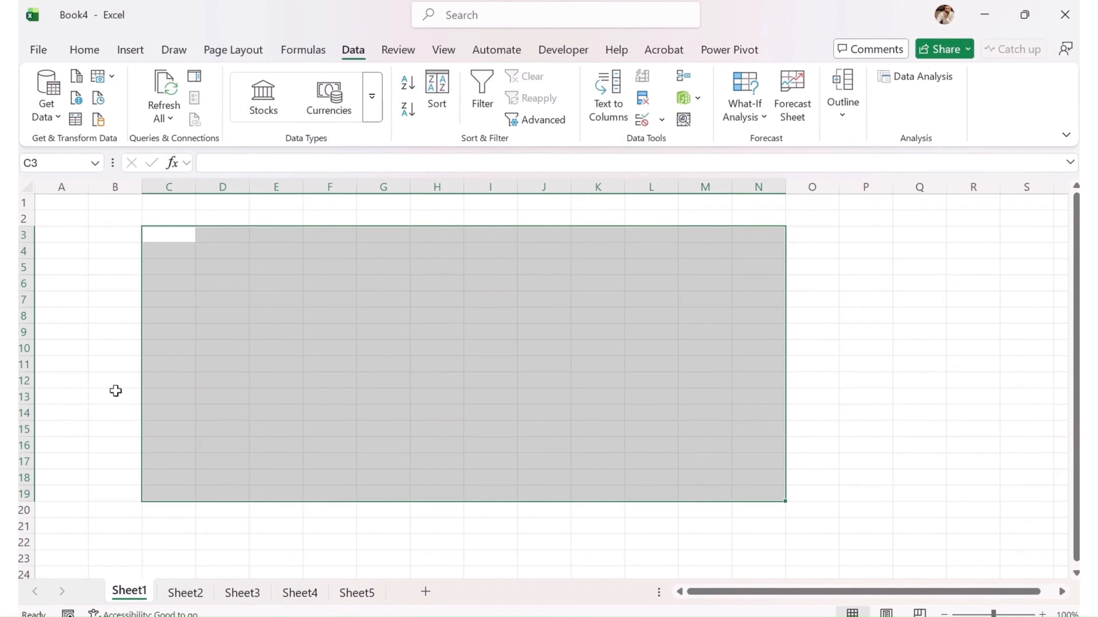
pyautogui.click(102, 295)
pyautogui.click(83, 234)
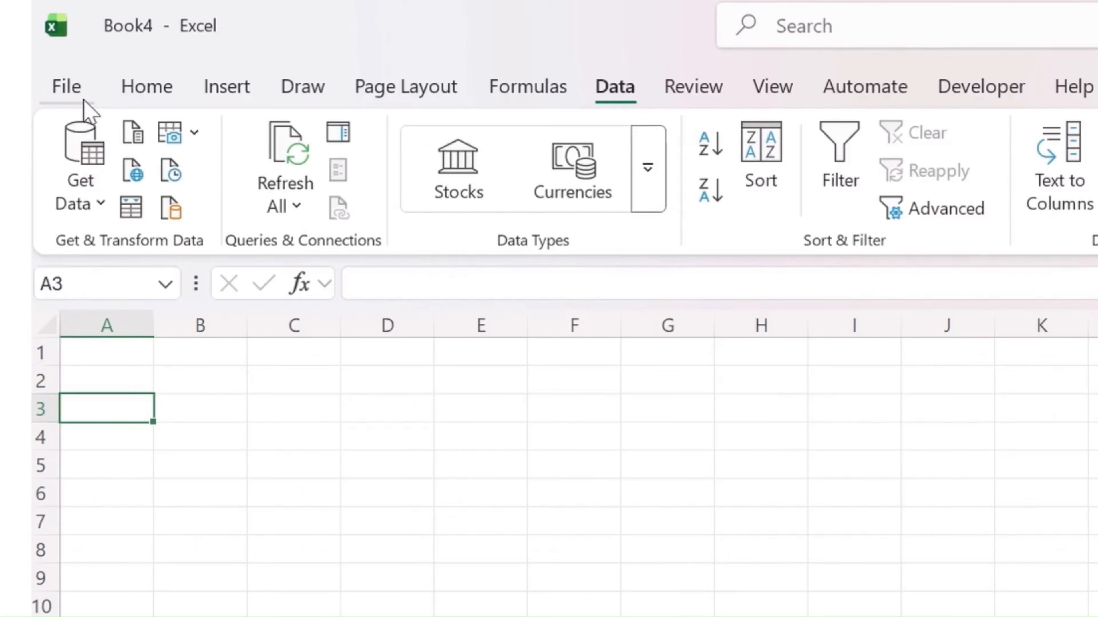
# Step: Save the workbook to OneDrive - Personal as Employee Onboarding Training Tracker in Excel Workbook (*.xlsx) format
pyautogui.click(37, 52)
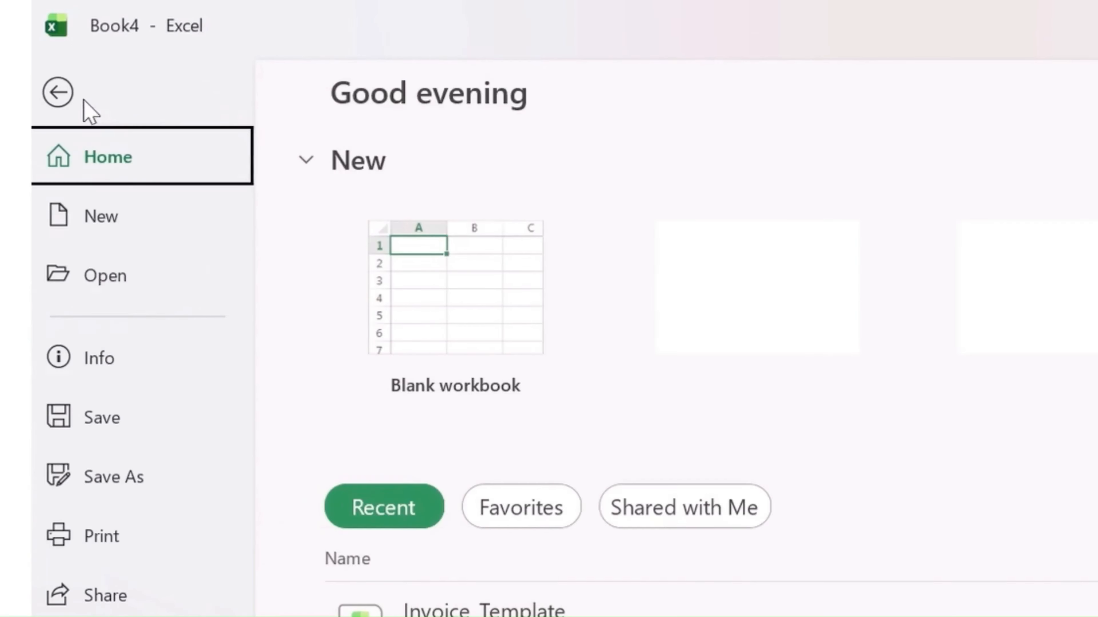
pyautogui.click(138, 481)
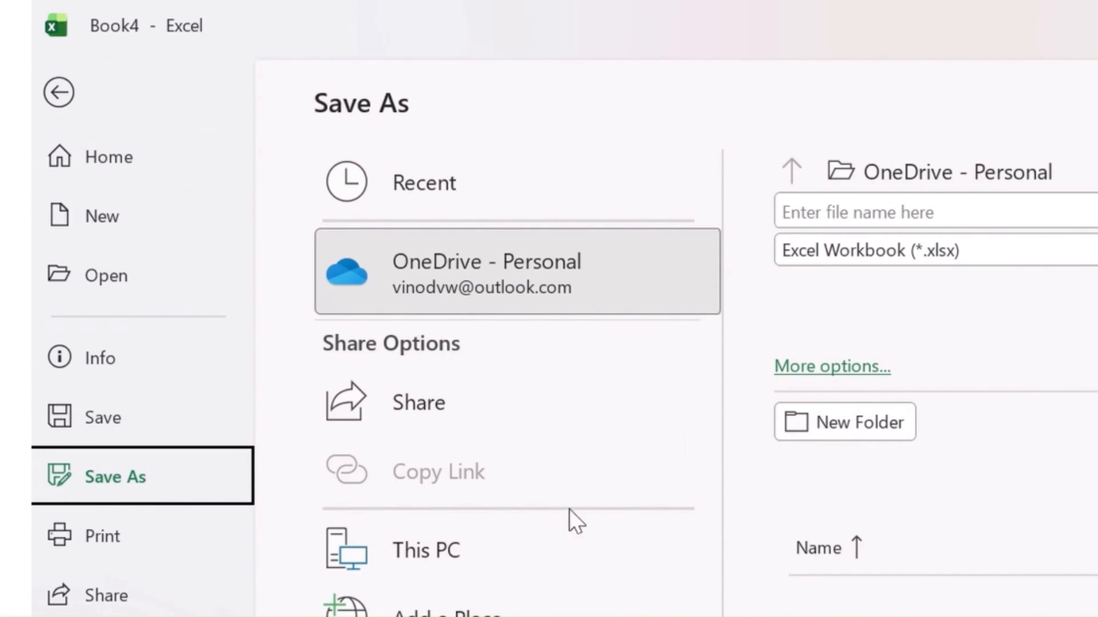
pyautogui.click(969, 215)
pyautogui.write('Employee Onboar')
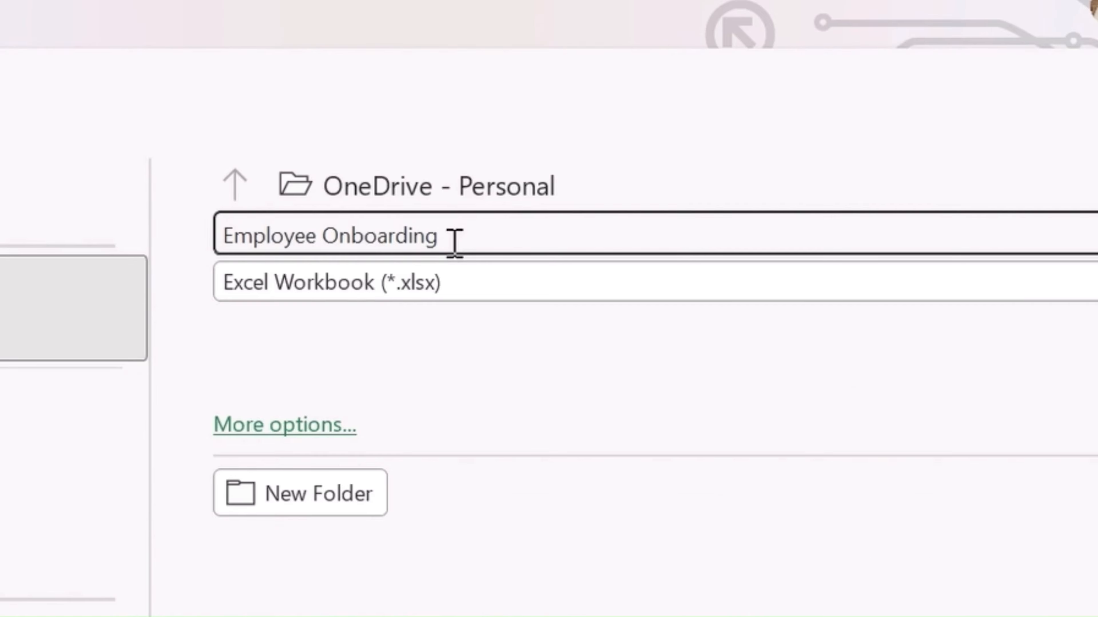
pyautogui.write('Training Track')
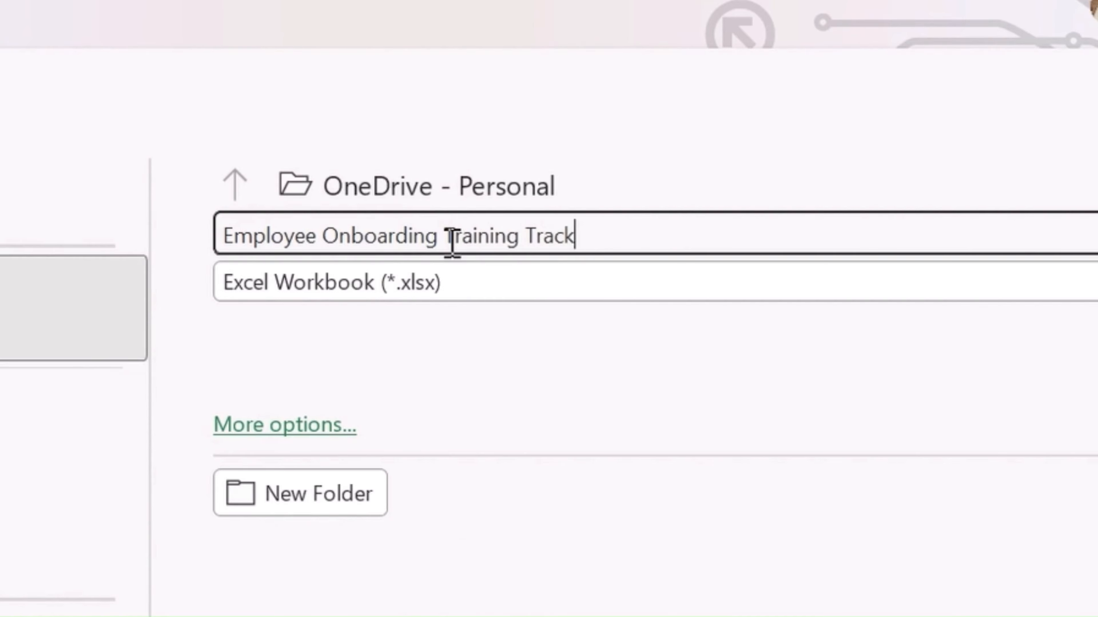
pyautogui.write('er')
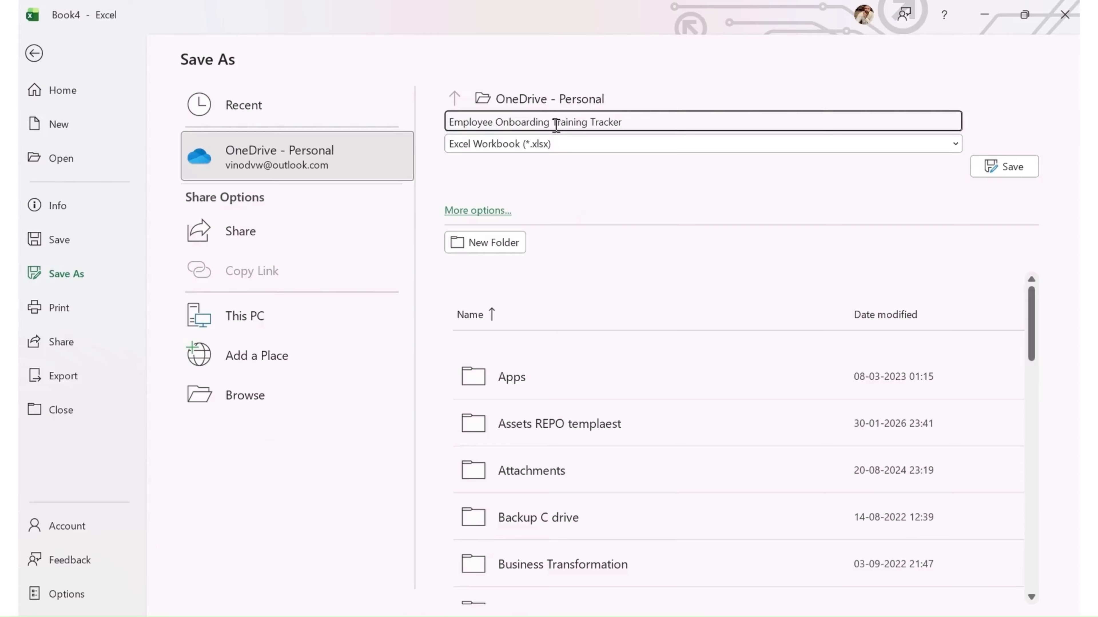
pyautogui.click(1010, 175)
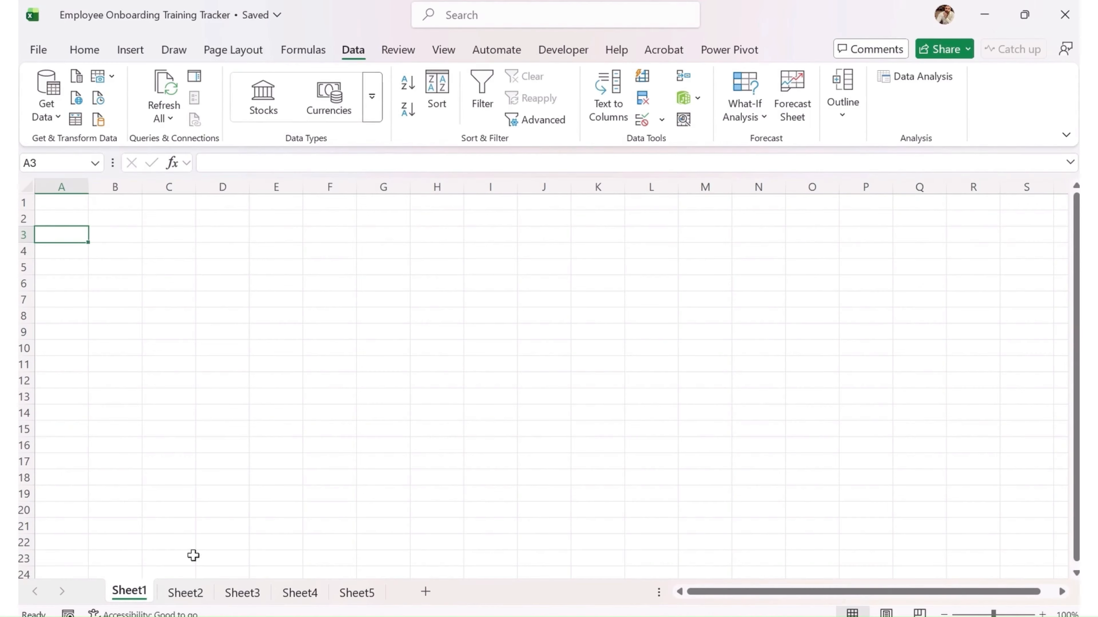
# Step: Rename Sheet1 as Employee_Data
pyautogui.doubleClick(130, 603)
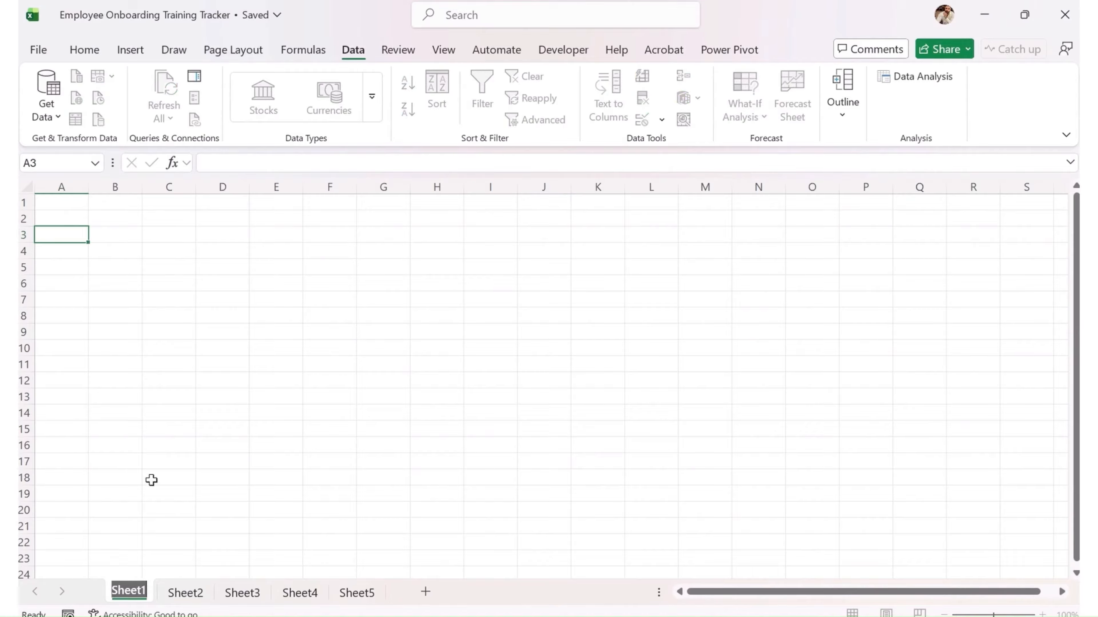
pyautogui.write('Employee')
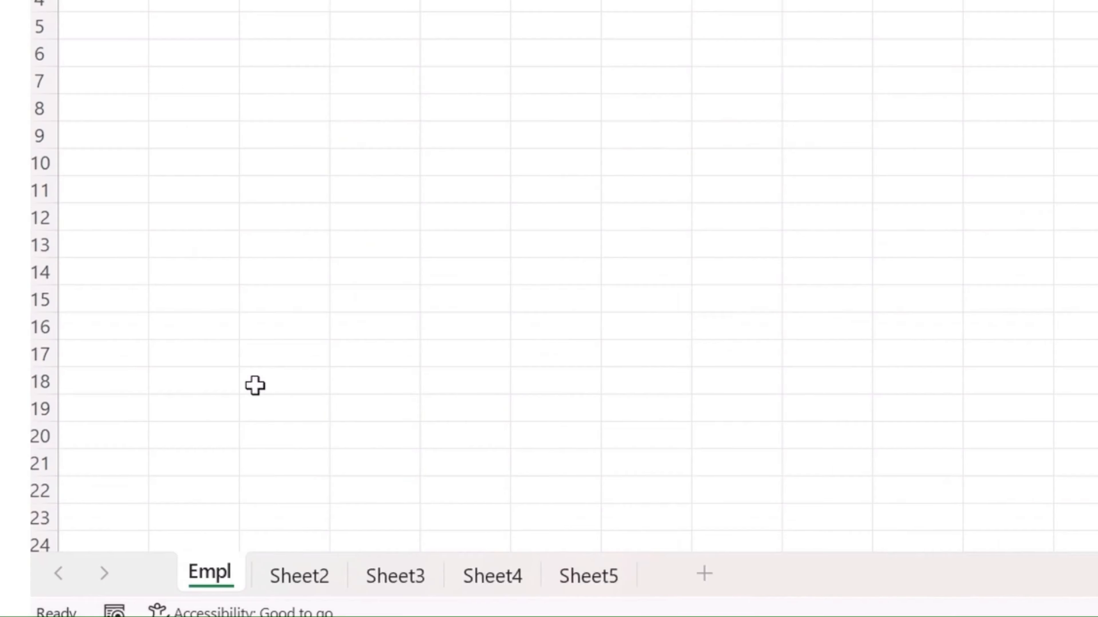
pyautogui.write('_Data')
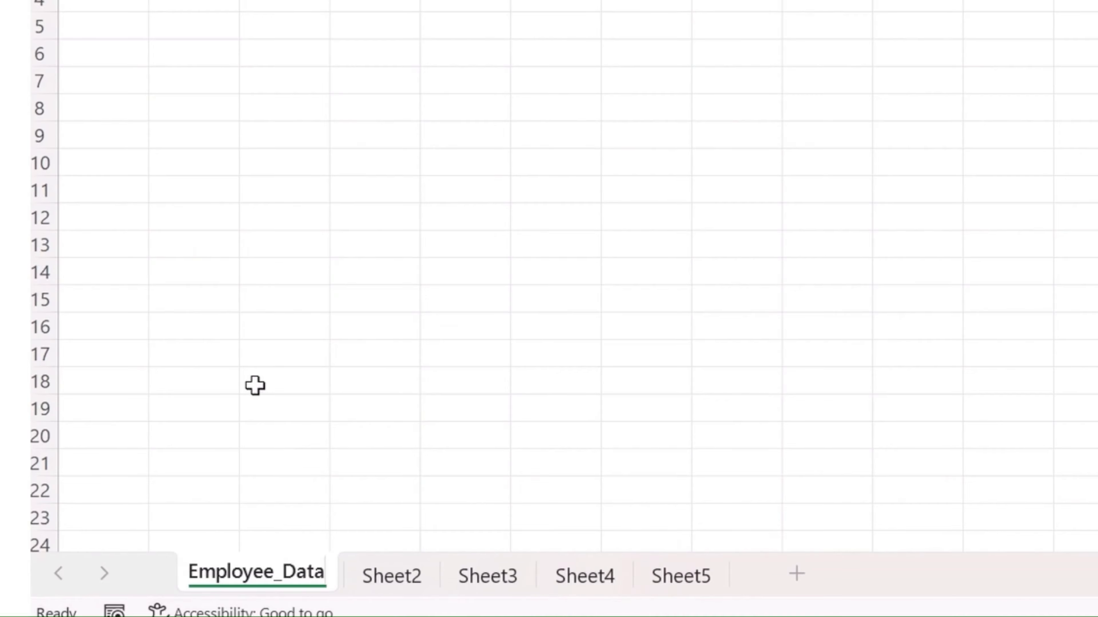
# Step: Enter the headers Employee ID, Employee Name and Department in cells A1:C1 of the Employee_Data sheet
pyautogui.click(303, 338)
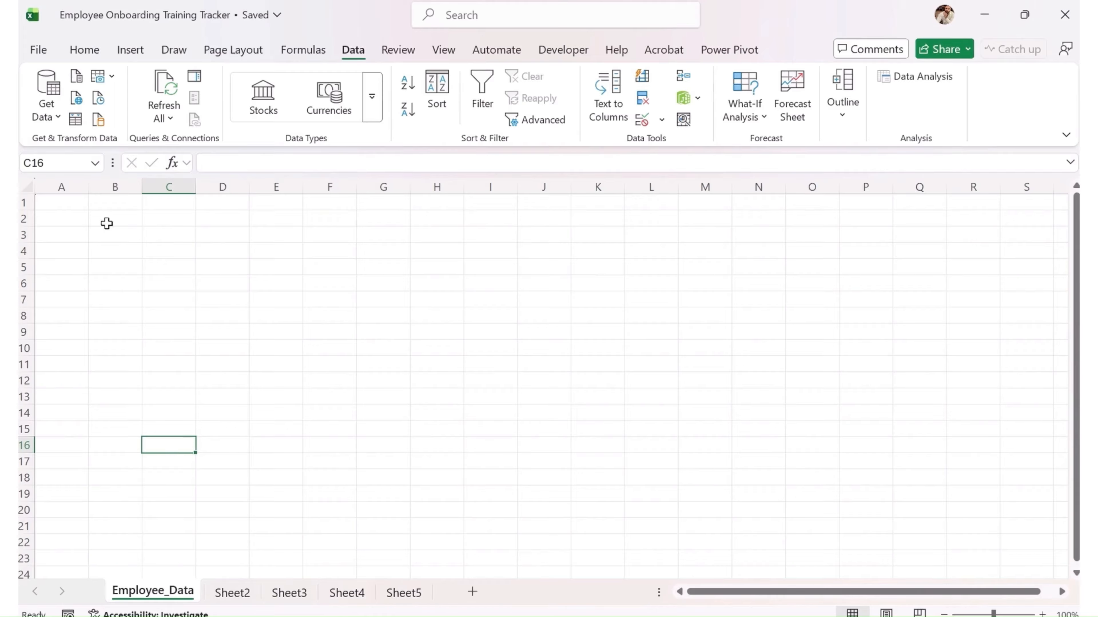
pyautogui.click(83, 217)
pyautogui.click(66, 201)
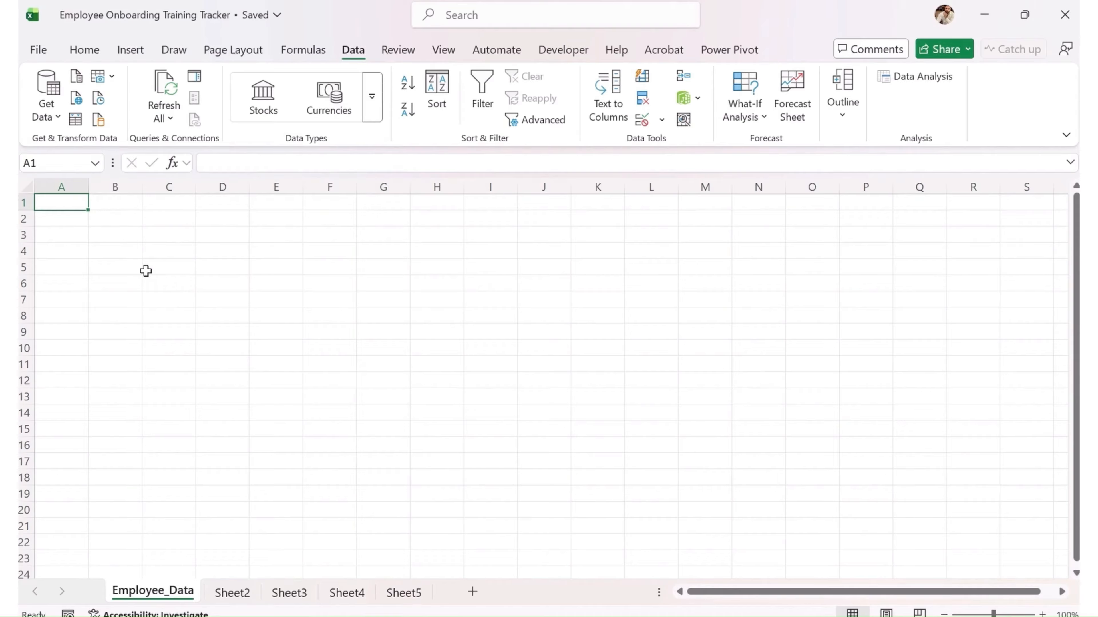
pyautogui.write('Employee')
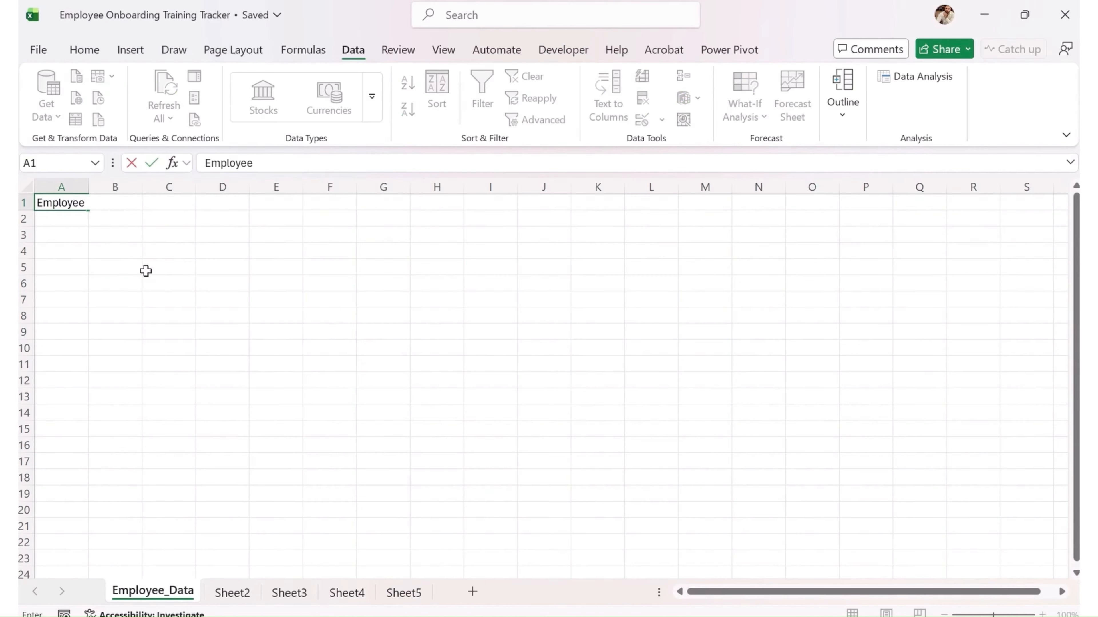
pyautogui.press('Tab')
pyautogui.write('D')
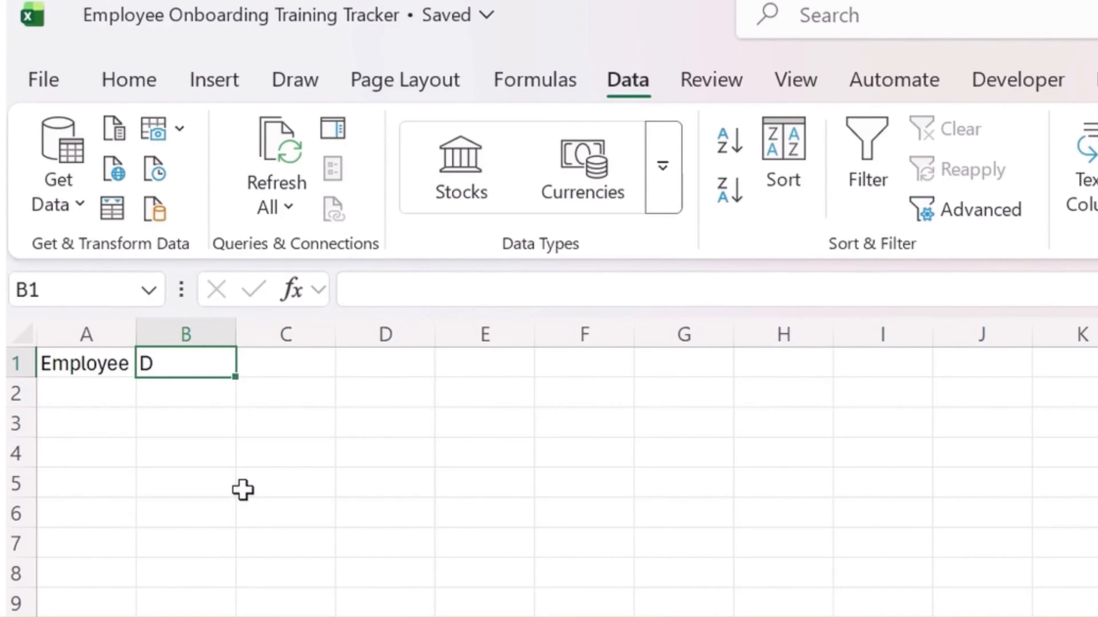
pyautogui.write('Empl')
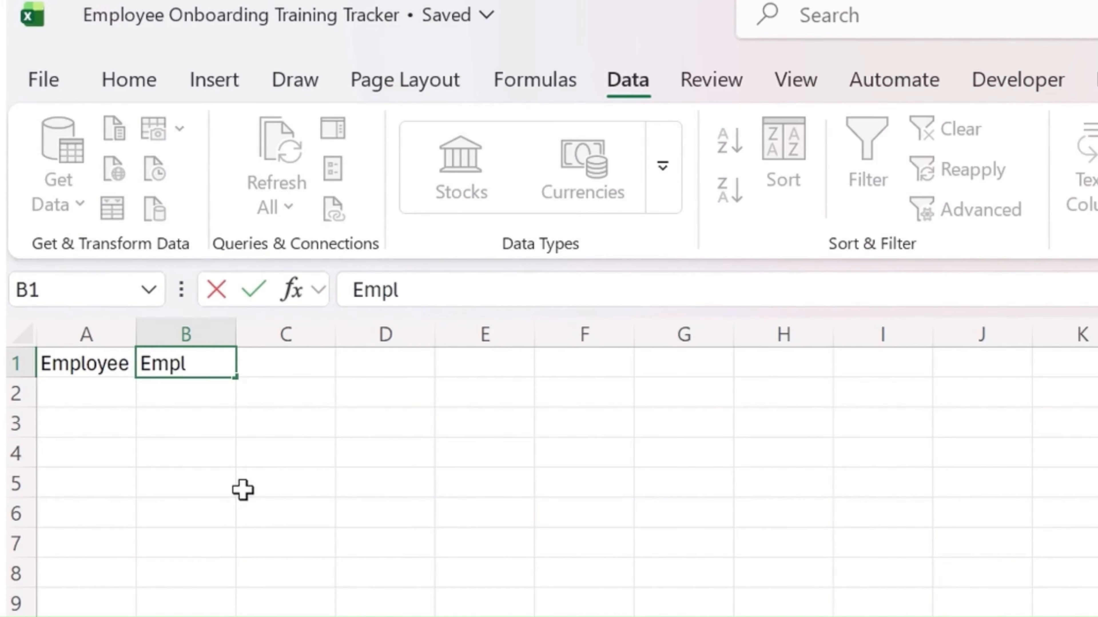
pyautogui.write('oyee Name')
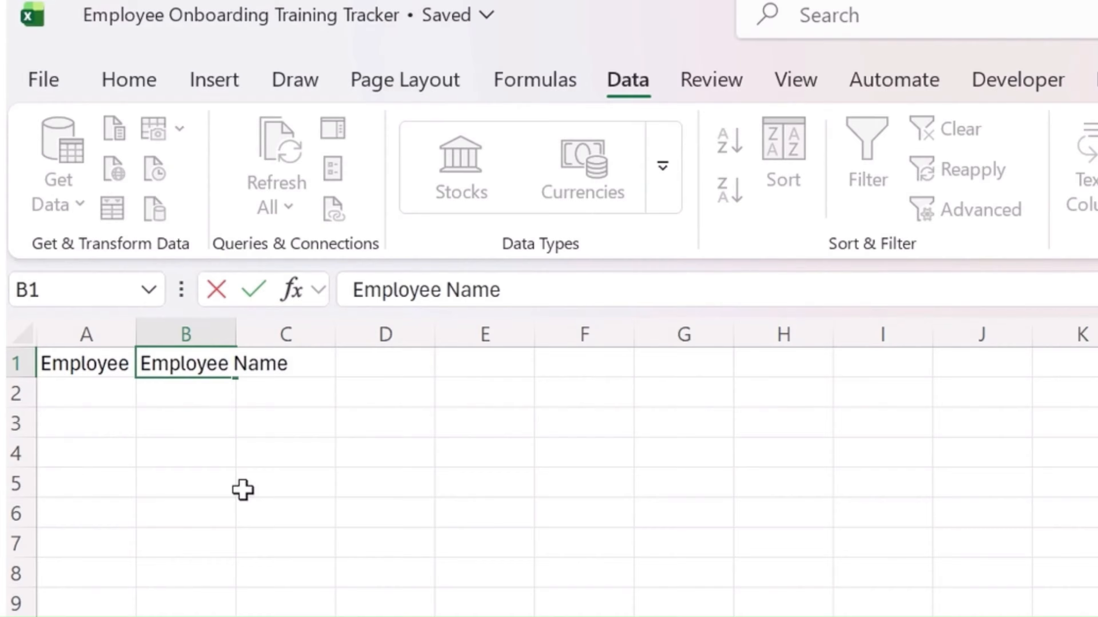
pyautogui.press('Tab')
pyautogui.write('Depart')
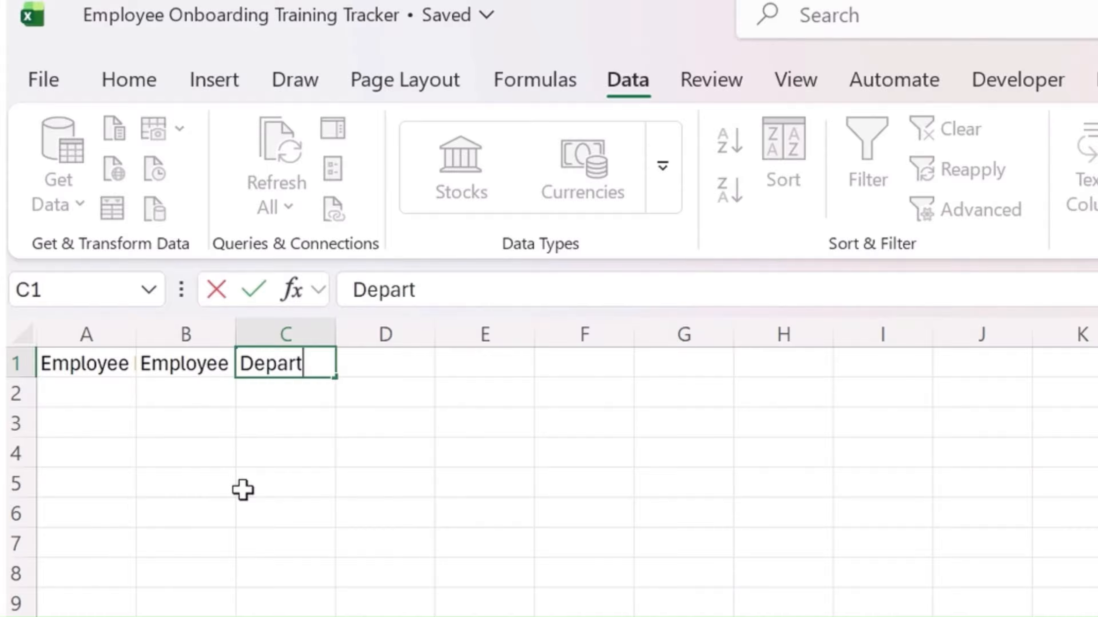
pyautogui.write('ment')
pyautogui.press('Tab')
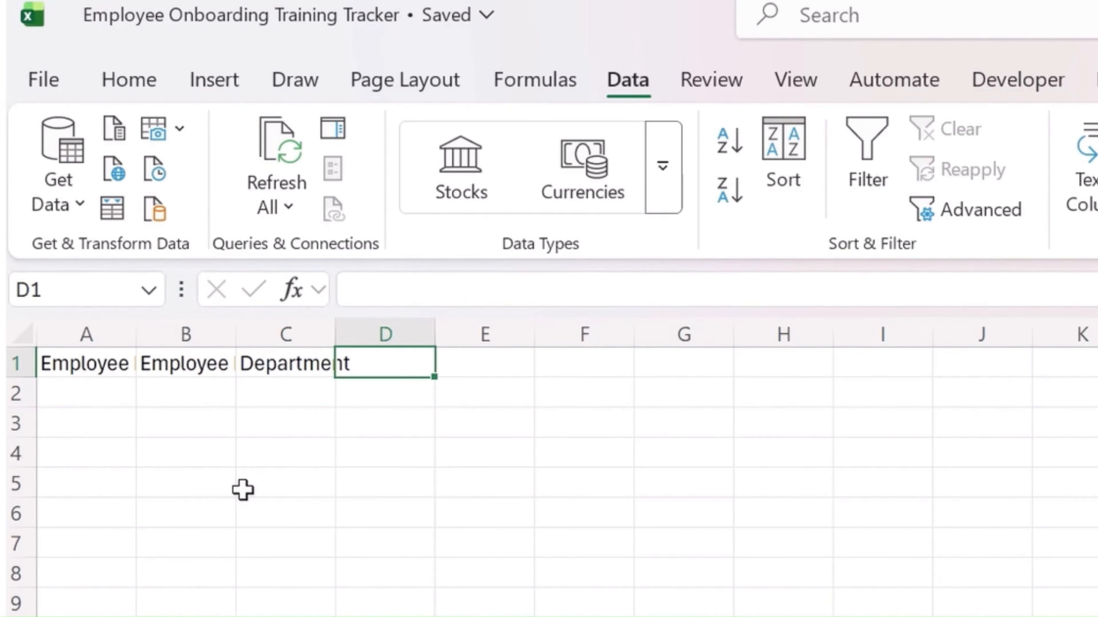
# Step: Enter the headers Position, Start Date and Manager in cells D1:F1
pyautogui.write('Position')
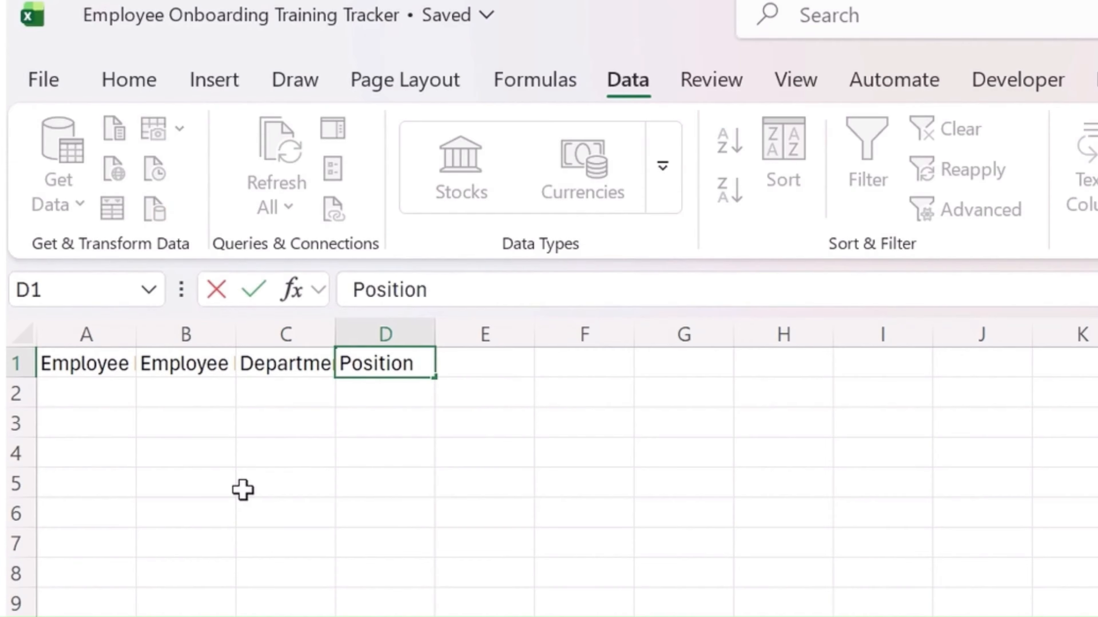
pyautogui.press('Tab')
pyautogui.write('St')
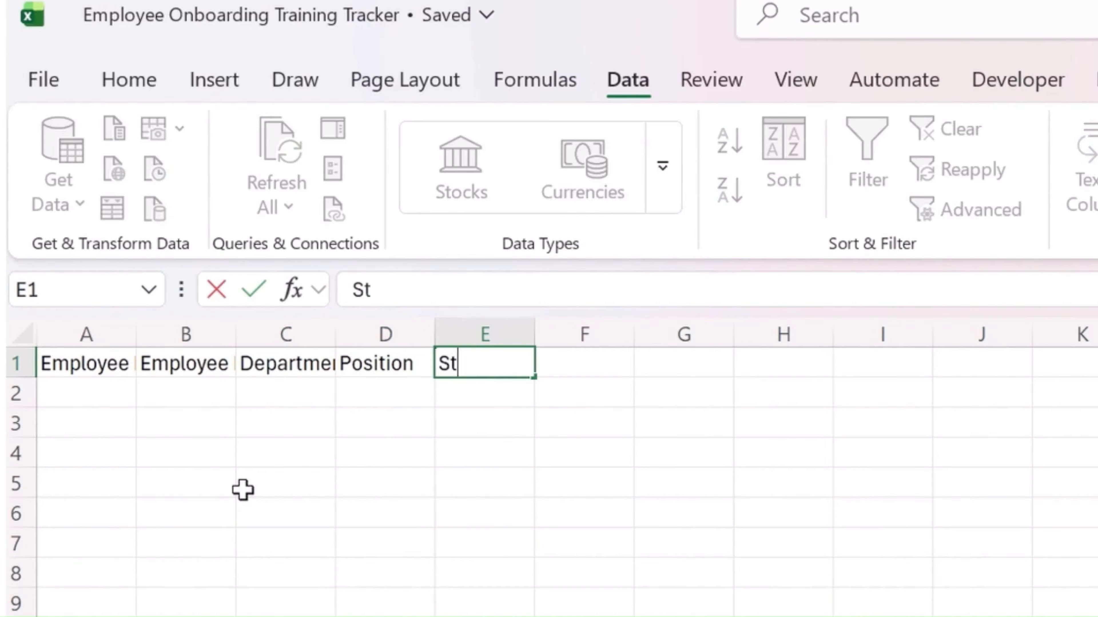
pyautogui.write('art Date')
pyautogui.press('Tab')
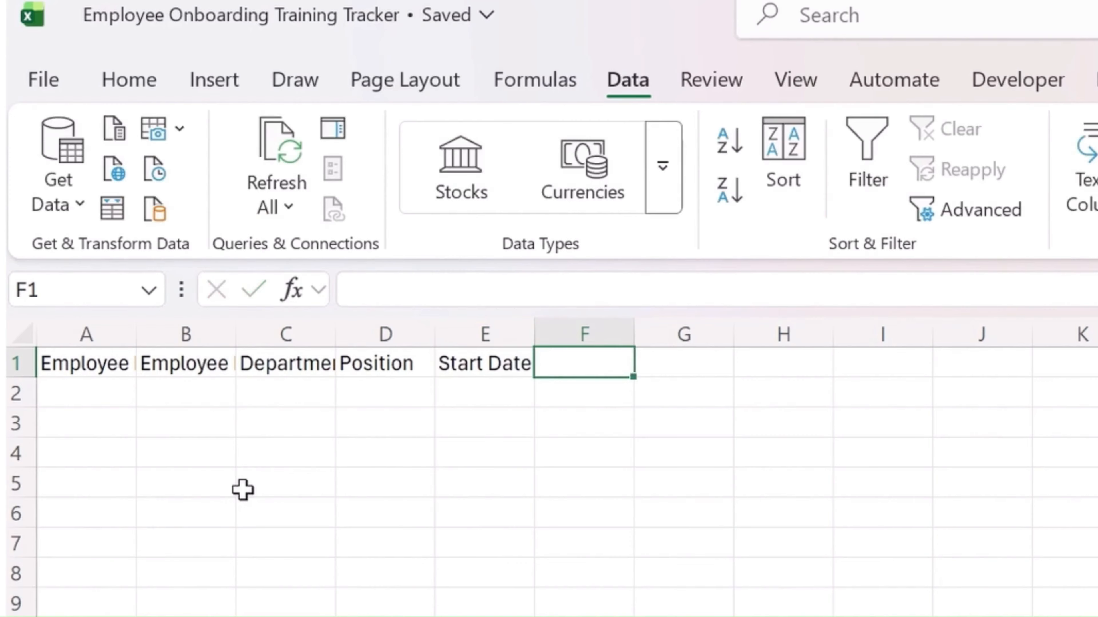
pyautogui.write('Manager')
pyautogui.press('Return')
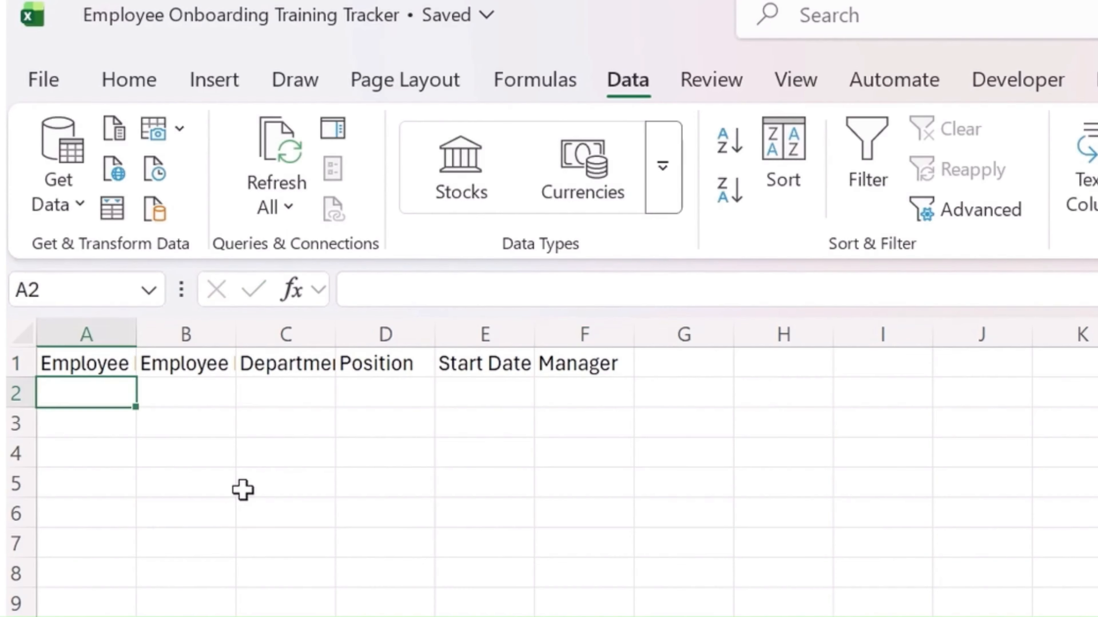
# Step: Make the headers in A1:F1 bold at font size 16 and auto-fit columns A to F to their contents
pyautogui.click(22, 330)
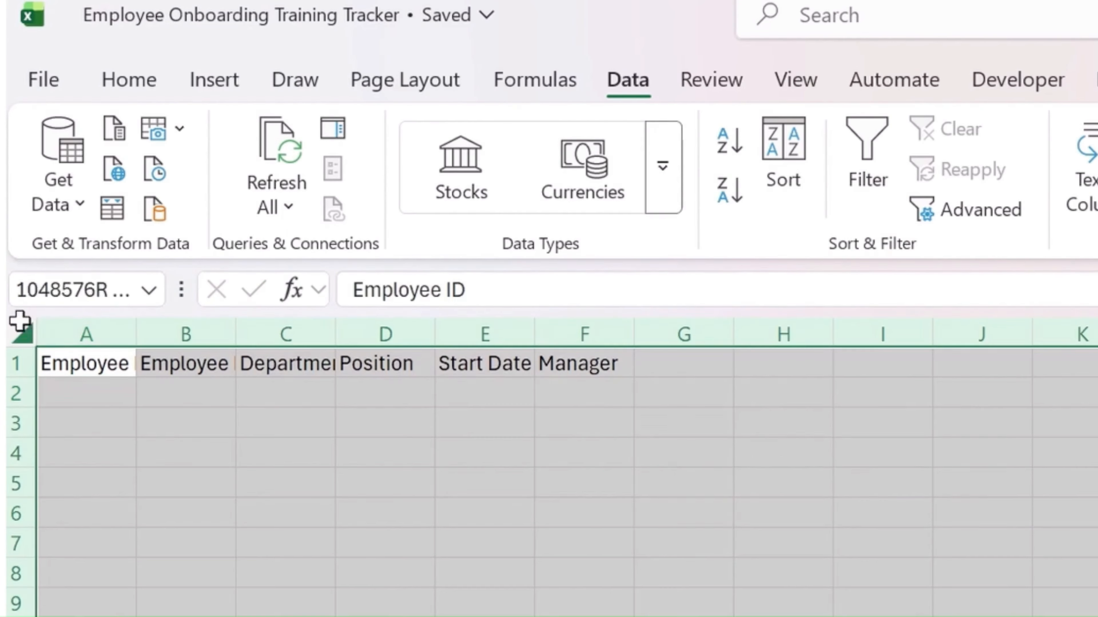
pyautogui.doubleClick(136, 334)
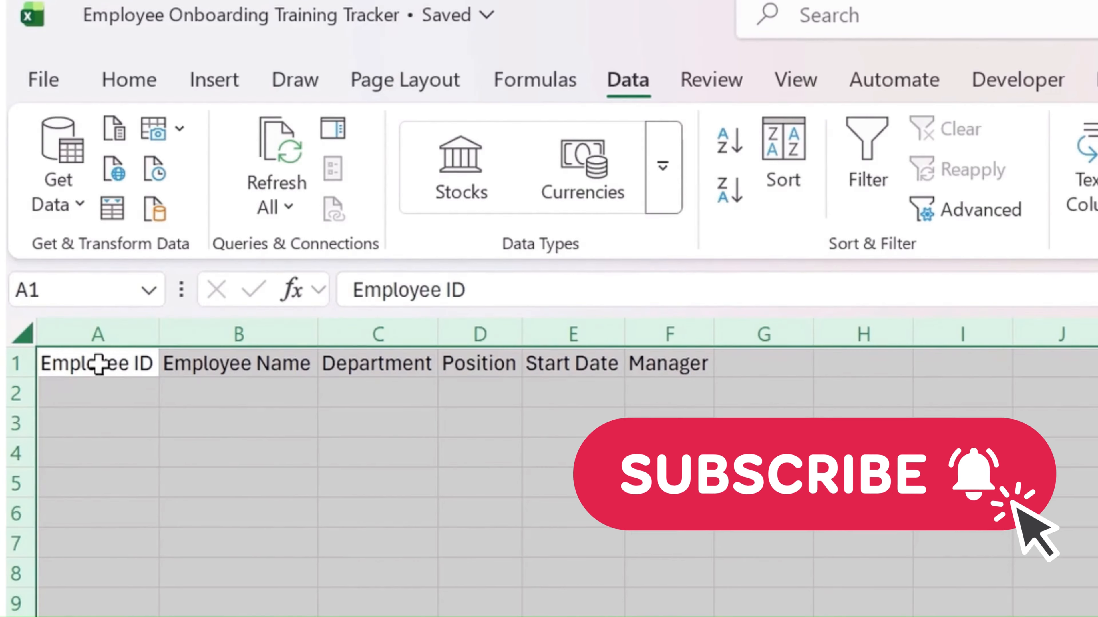
pyautogui.moveTo(93, 363); pyautogui.dragTo(668, 363)
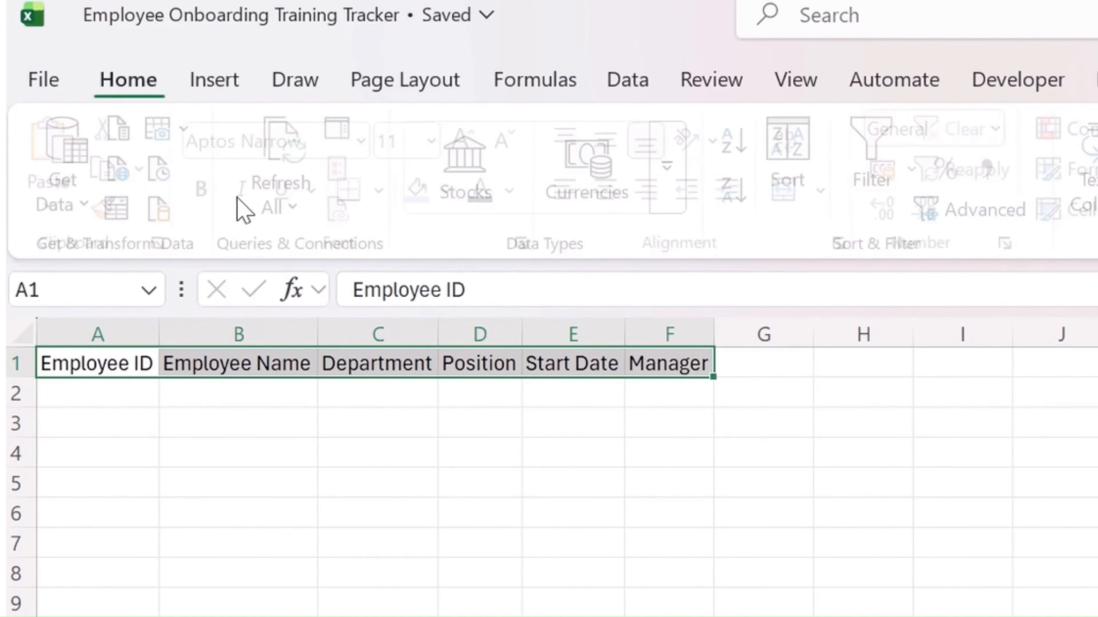
pyautogui.click(211, 189)
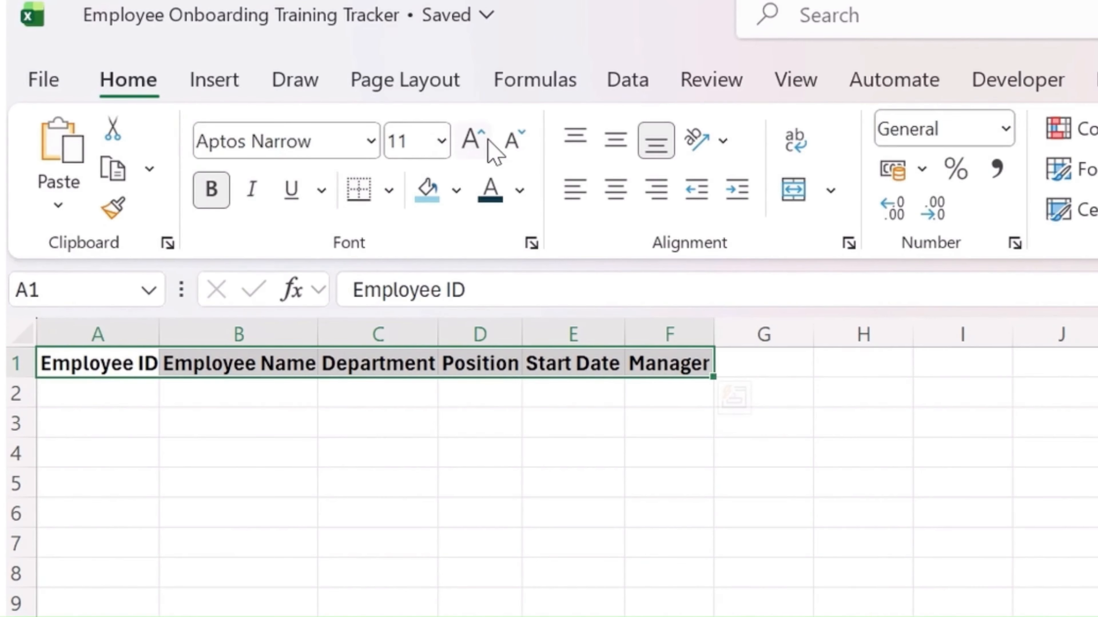
pyautogui.click(486, 143)
pyautogui.click(486, 143)
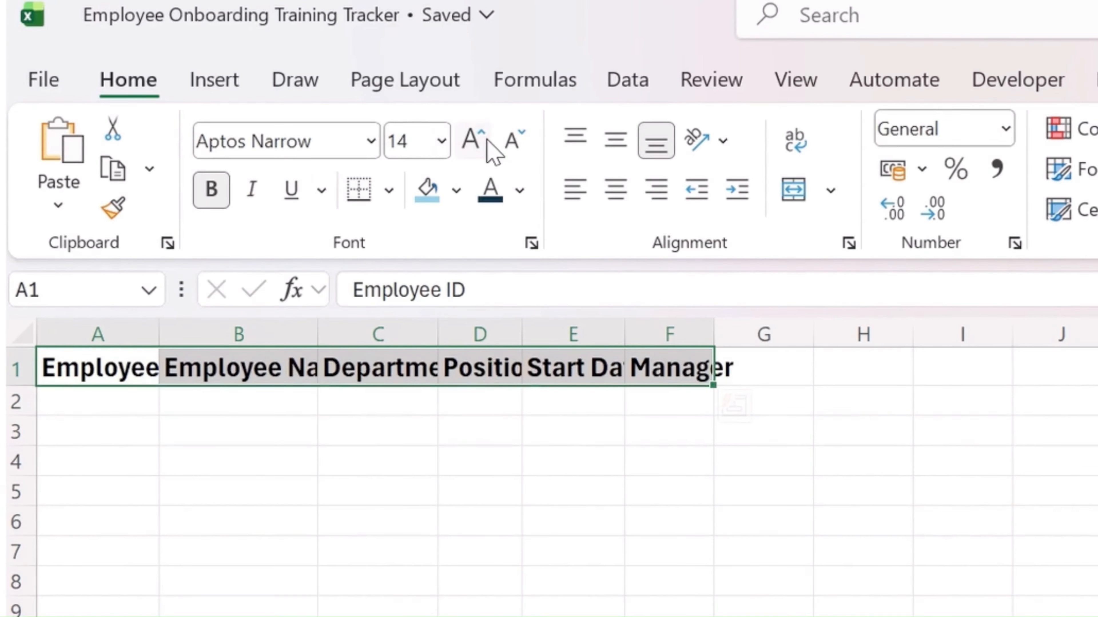
pyautogui.click(486, 142)
pyautogui.click(479, 586)
pyautogui.moveTo(121, 320); pyautogui.dragTo(693, 313)
pyautogui.doubleClick(623, 333)
pyautogui.click(588, 435)
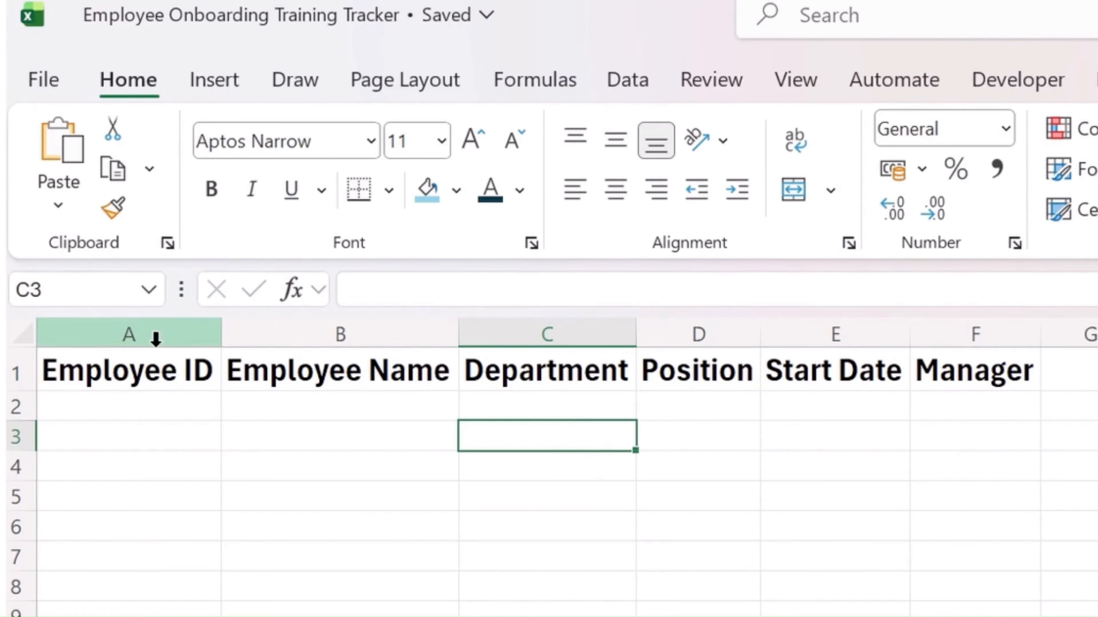
# Step: Fill the header cells A1:F1 with light blue
pyautogui.moveTo(142, 370); pyautogui.dragTo(389, 371)
pyautogui.moveTo(767, 376); pyautogui.dragTo(941, 372)
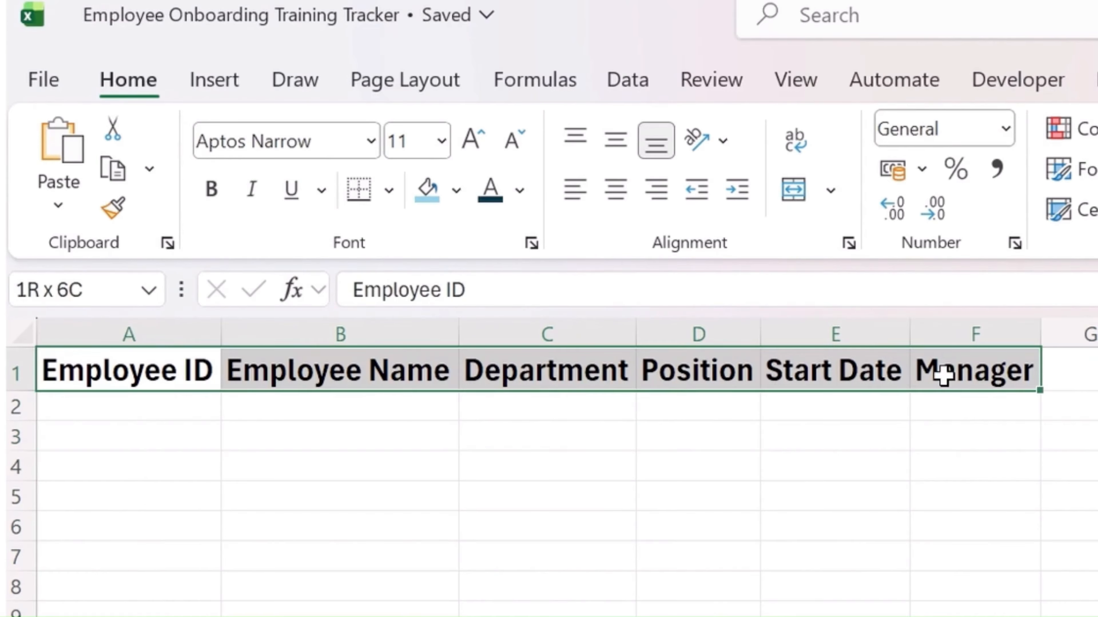
pyautogui.click(456, 191)
pyautogui.click(610, 411)
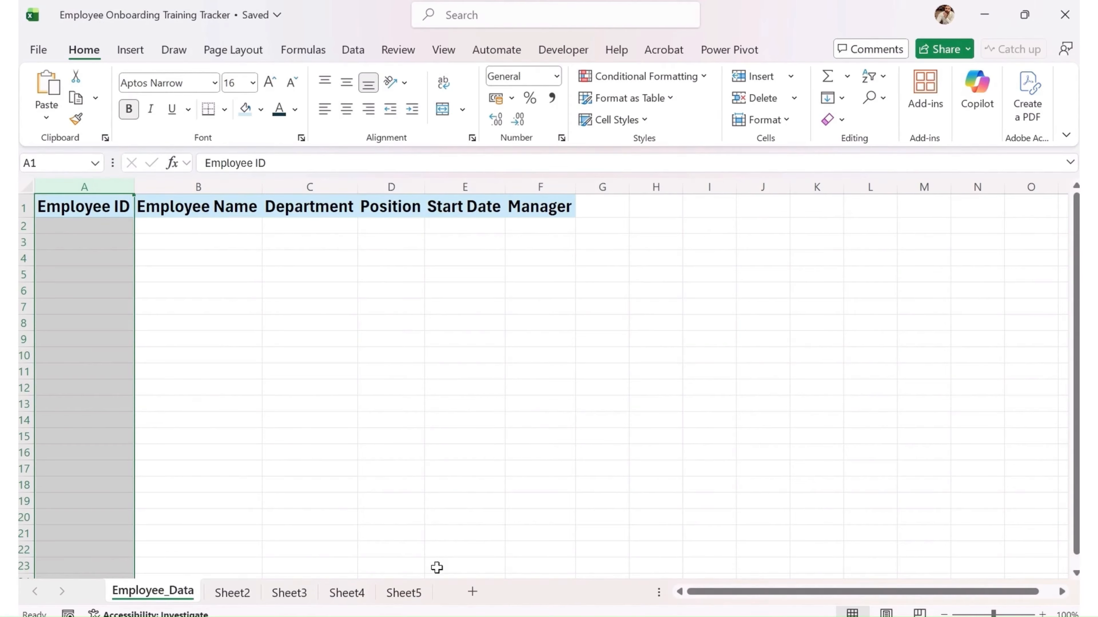
# Step: Paste the copied employee records as unformatted Text starting at cell A2
pyautogui.press('Down')
pyautogui.hotkey('ctrl', 'alt', 'v')
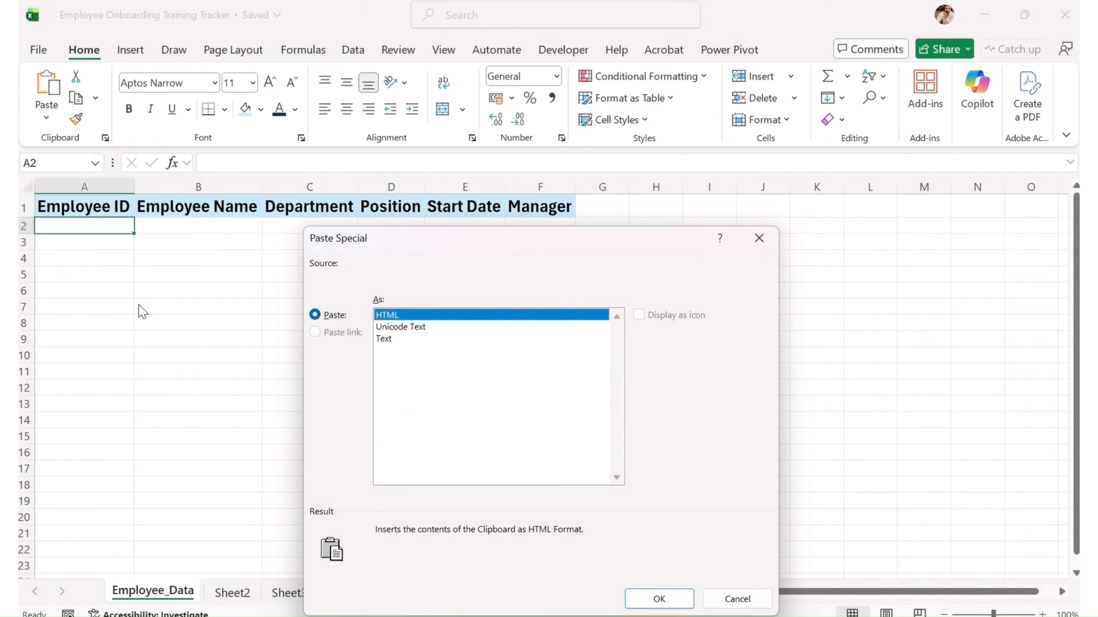
pyautogui.press('Down')
pyautogui.press('Down')
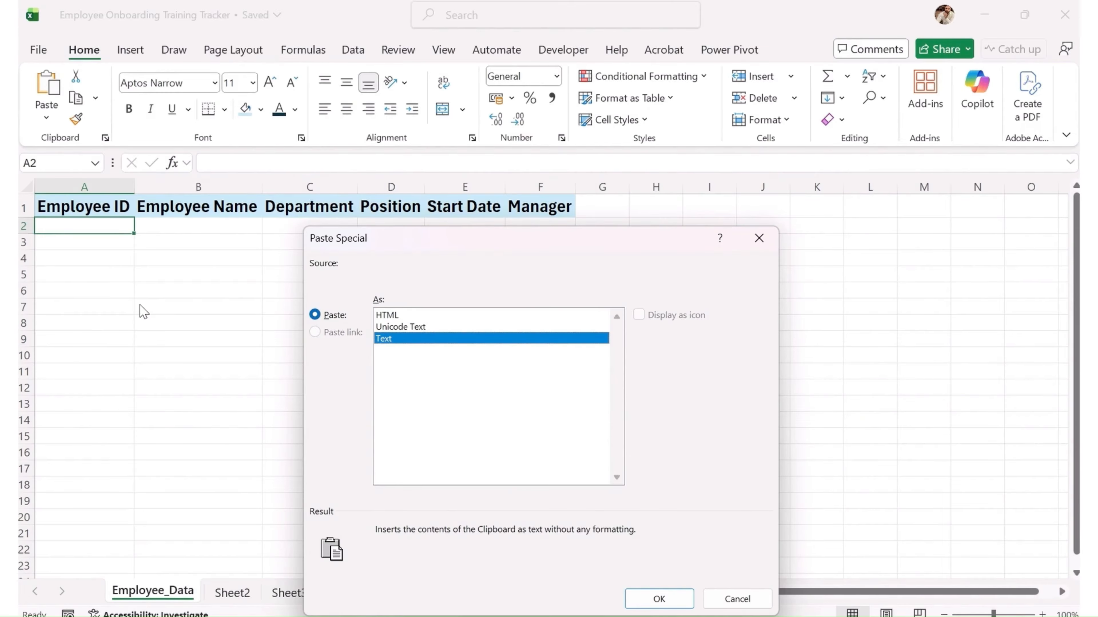
pyautogui.press('Return')
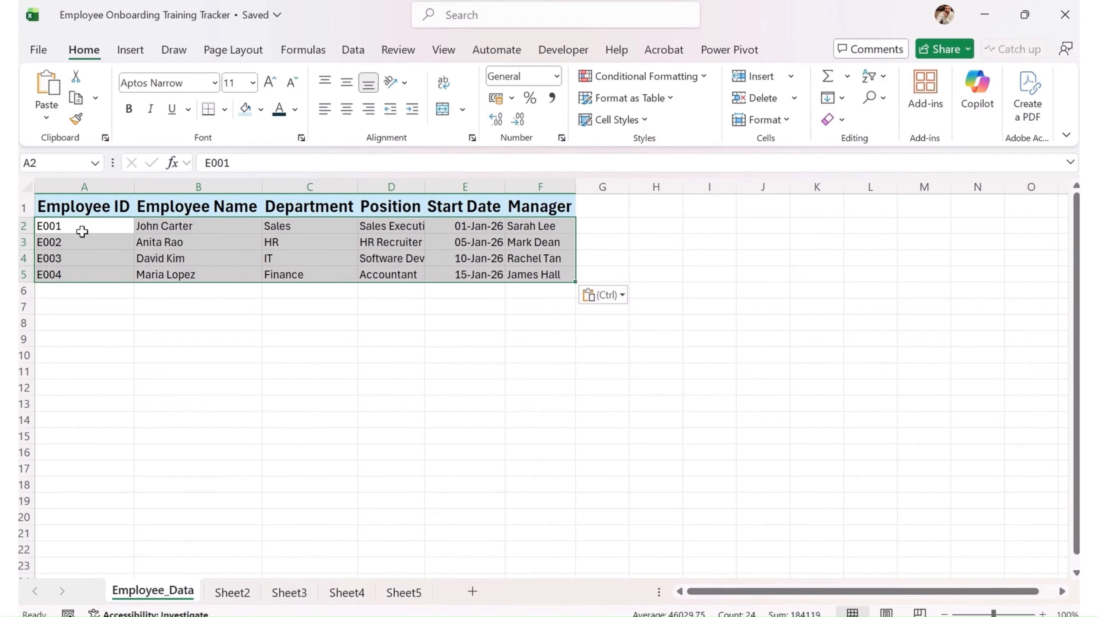
# Step: Auto-fit the widths of columns A to F to the pasted employee records
pyautogui.moveTo(76, 178); pyautogui.dragTo(527, 184)
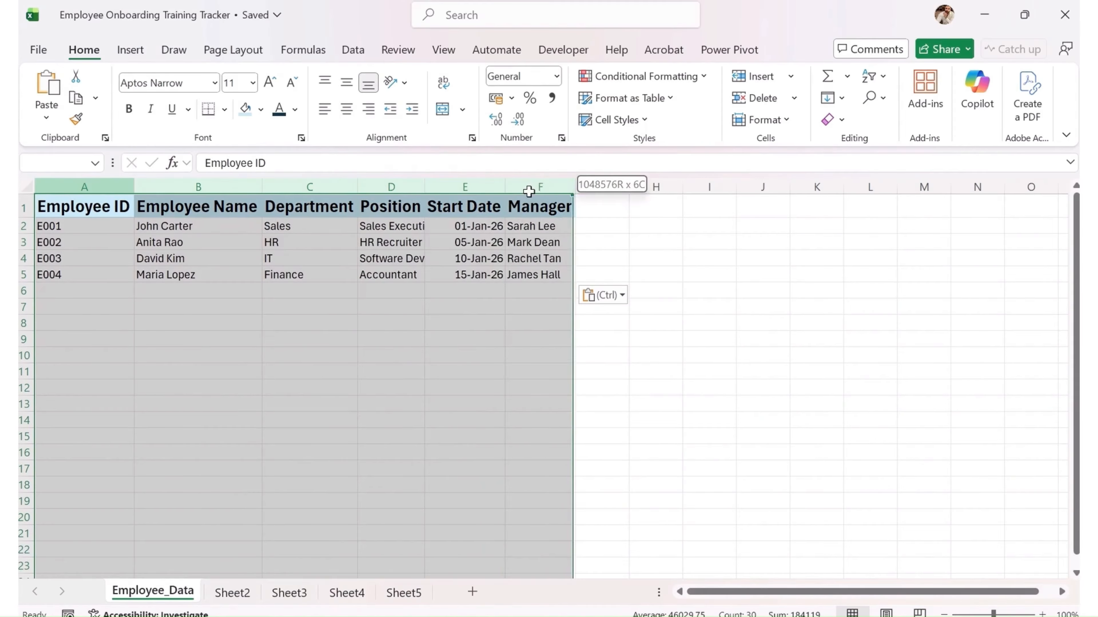
pyautogui.doubleClick(747, 345)
pyautogui.click(749, 550)
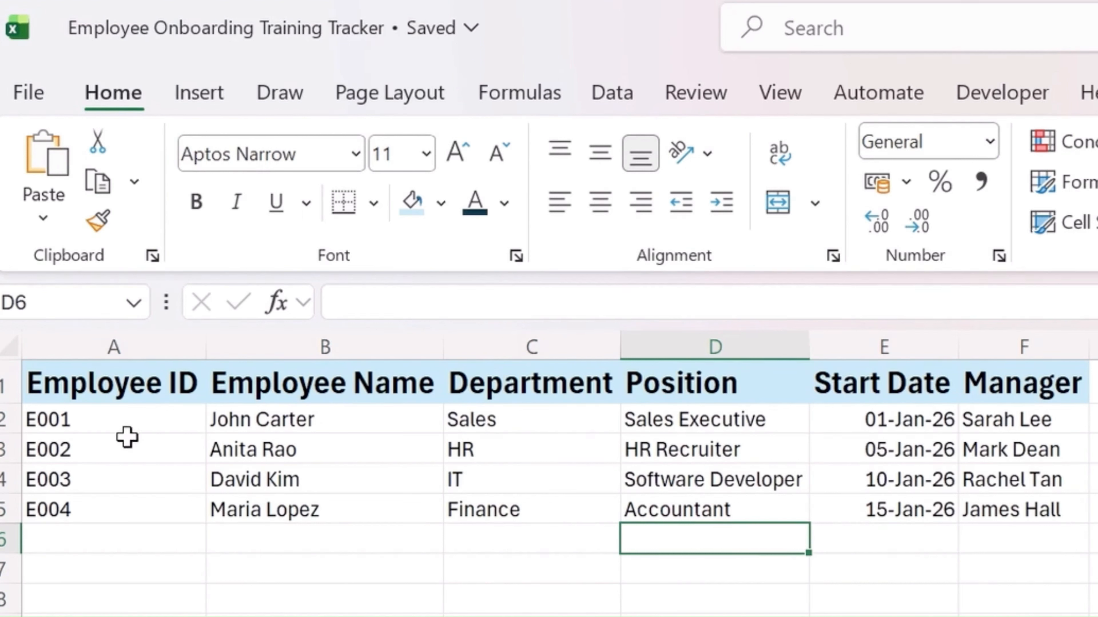
# Step: Format the start dates in E2:E5 as Short Date
pyautogui.moveTo(128, 434)
pyautogui.mouseDown()
pyautogui.moveTo(152, 466)
pyautogui.moveTo(747, 507)
pyautogui.moveTo(1005, 510)
pyautogui.mouseUp()
pyautogui.moveTo(882, 419); pyautogui.dragTo(936, 515)
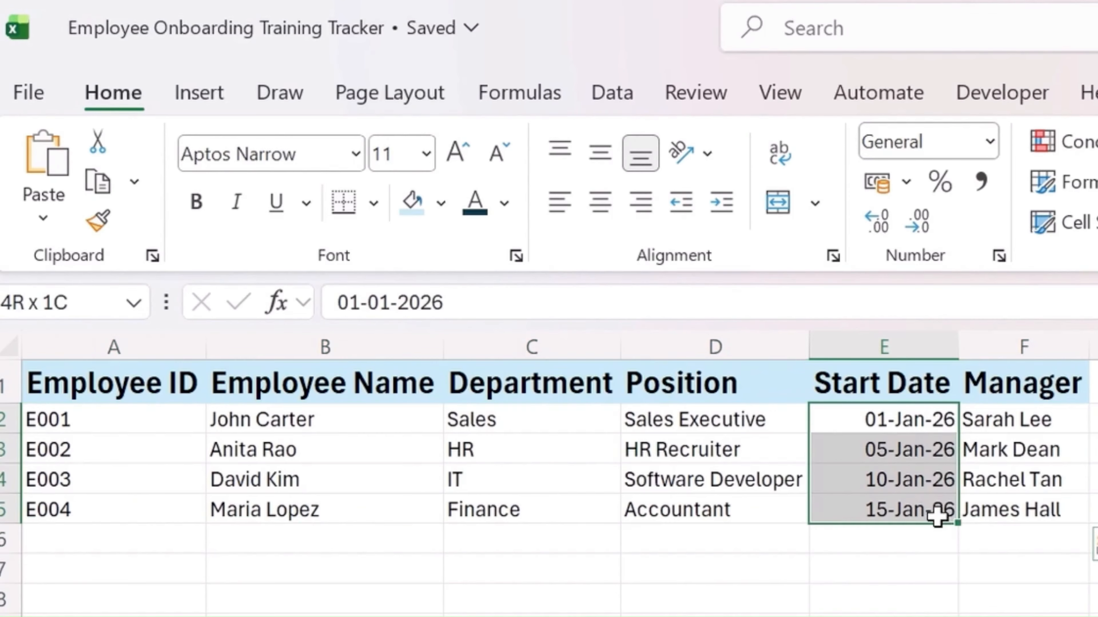
pyautogui.click(992, 143)
pyautogui.click(1055, 523)
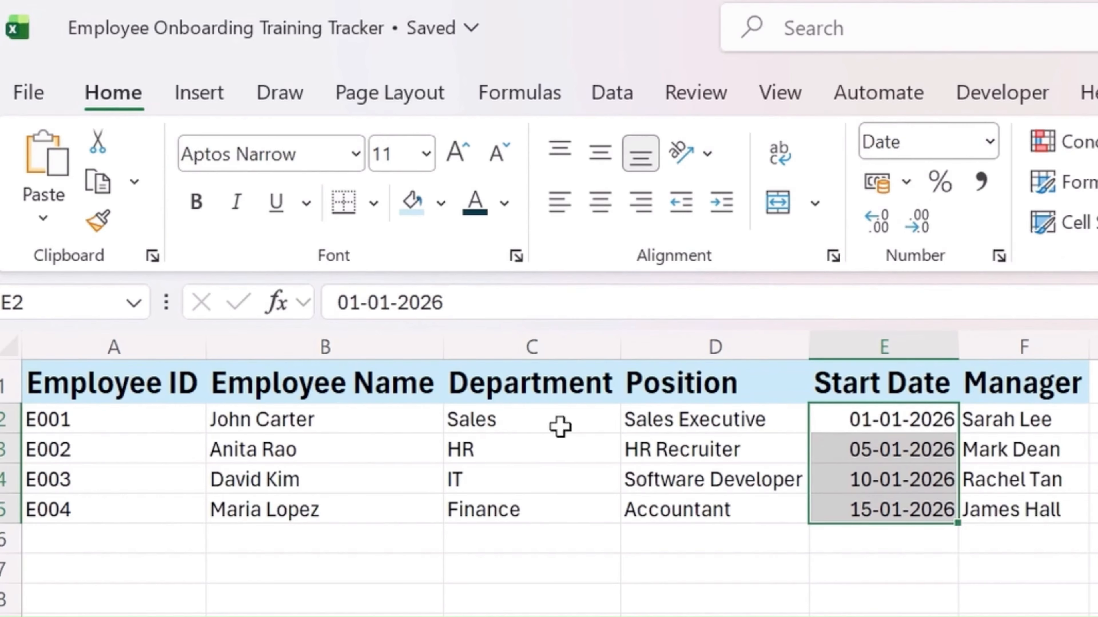
# Step: Set the number format of the employee IDs in A2:A5 to Number and of the employee names in B2:B5 to General
pyautogui.moveTo(152, 419); pyautogui.dragTo(145, 509)
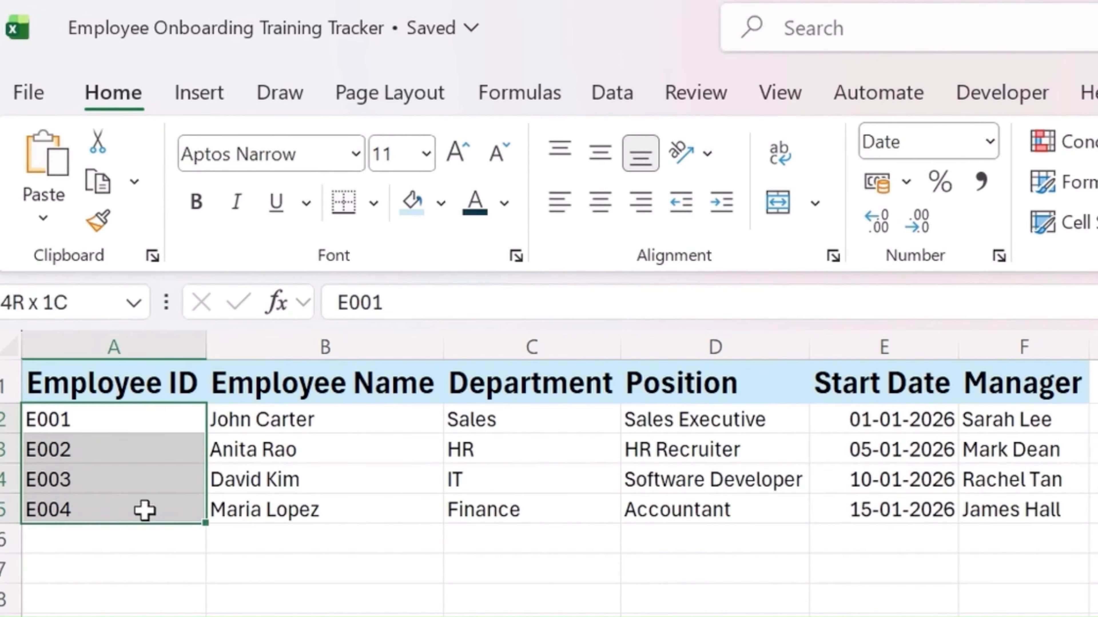
pyautogui.click(990, 141)
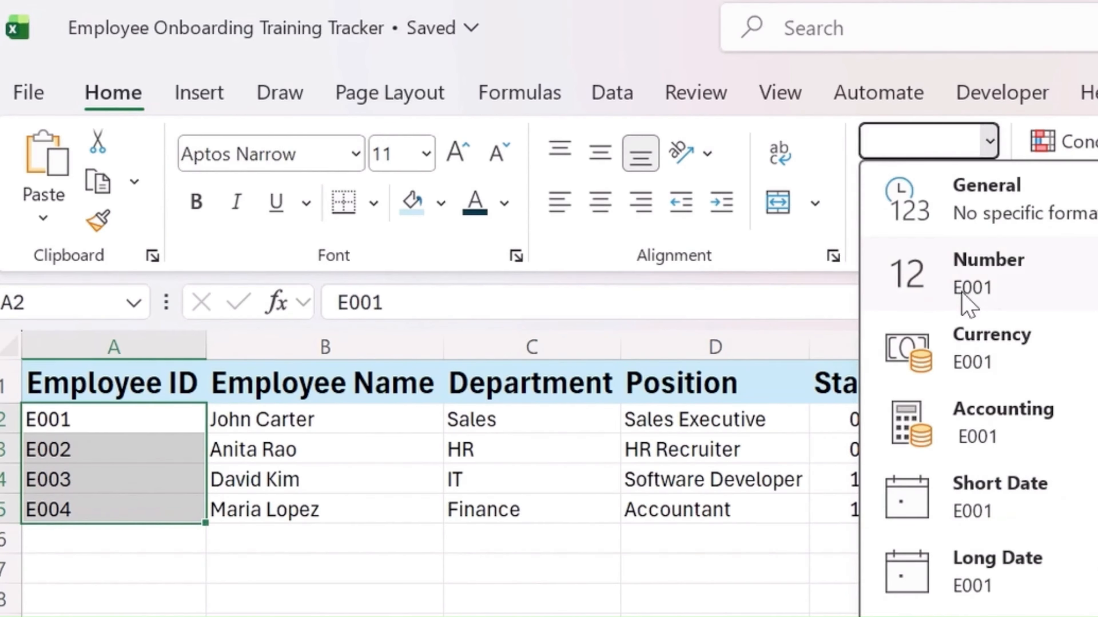
pyautogui.click(968, 302)
pyautogui.moveTo(333, 427); pyautogui.dragTo(350, 497)
pyautogui.click(990, 141)
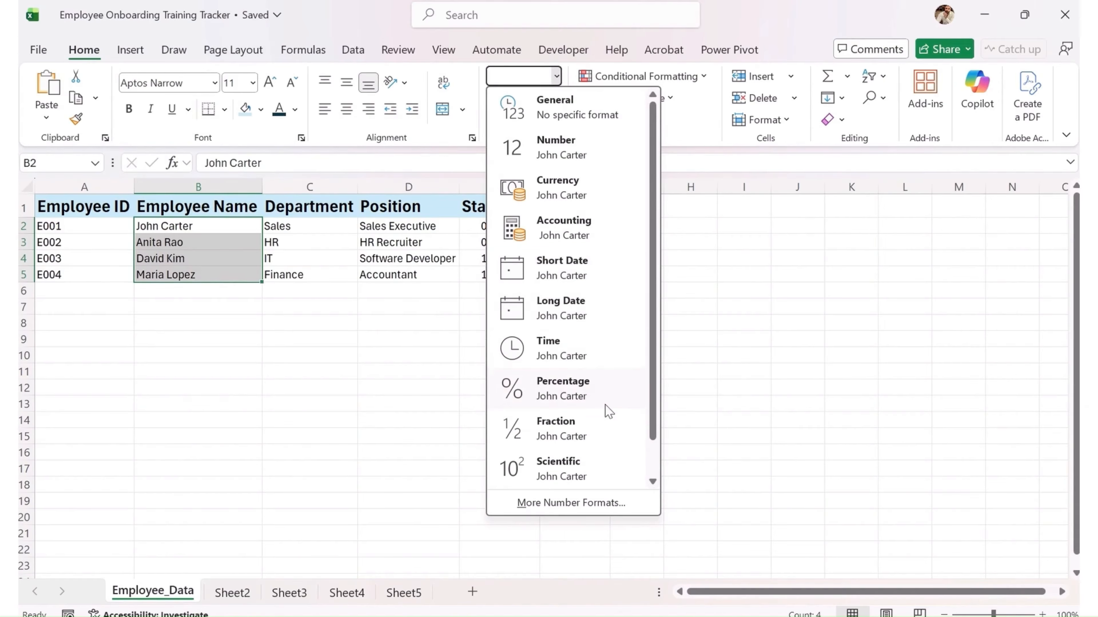
pyautogui.click(588, 118)
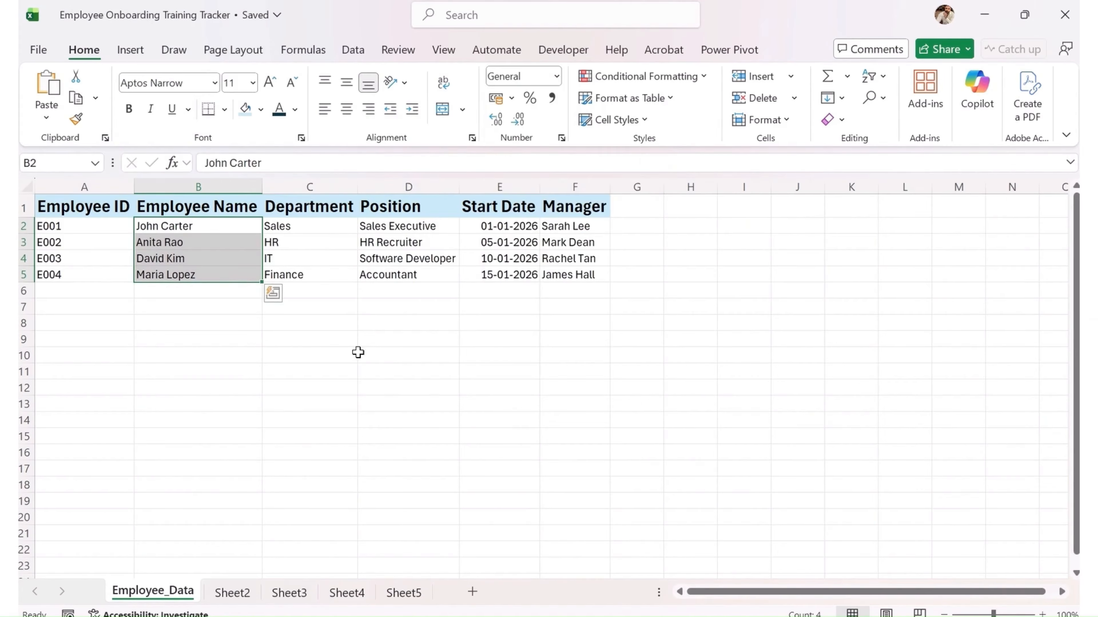
pyautogui.click(360, 353)
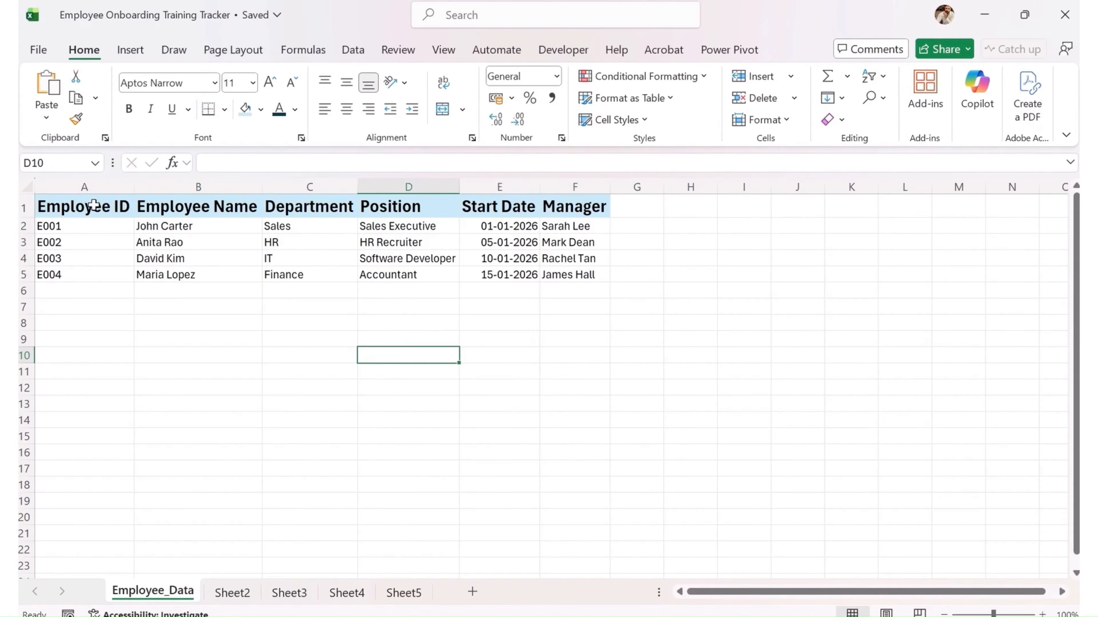
# Step: Center the contents of columns A to F horizontally and align them to the middle vertically
pyautogui.click(101, 188)
pyautogui.moveTo(101, 188); pyautogui.dragTo(570, 187)
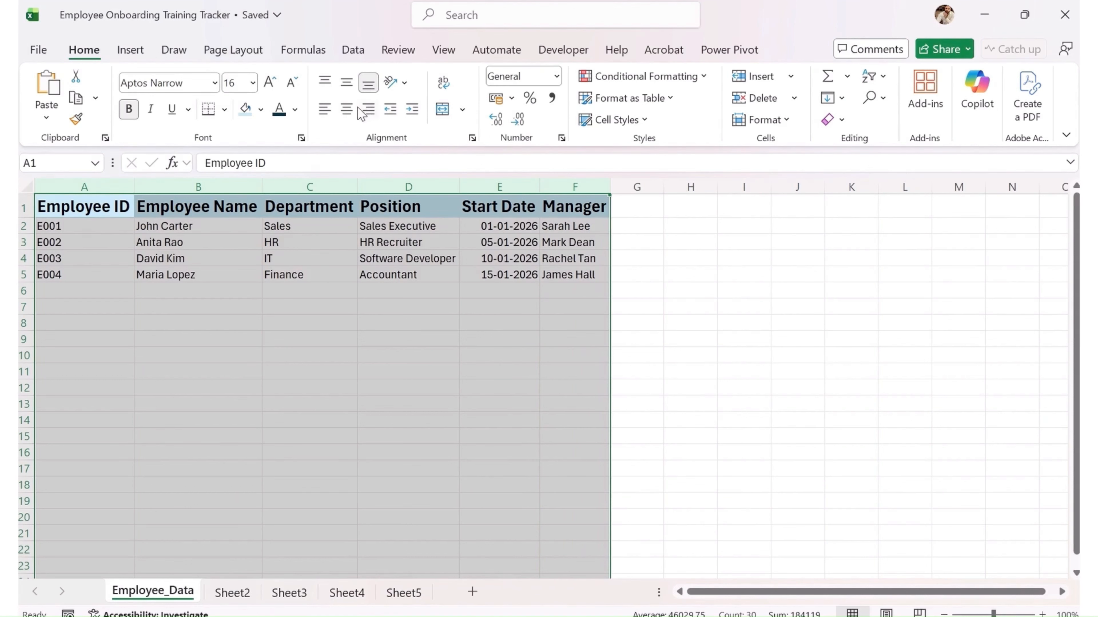
pyautogui.click(349, 110)
pyautogui.click(348, 81)
pyautogui.click(320, 322)
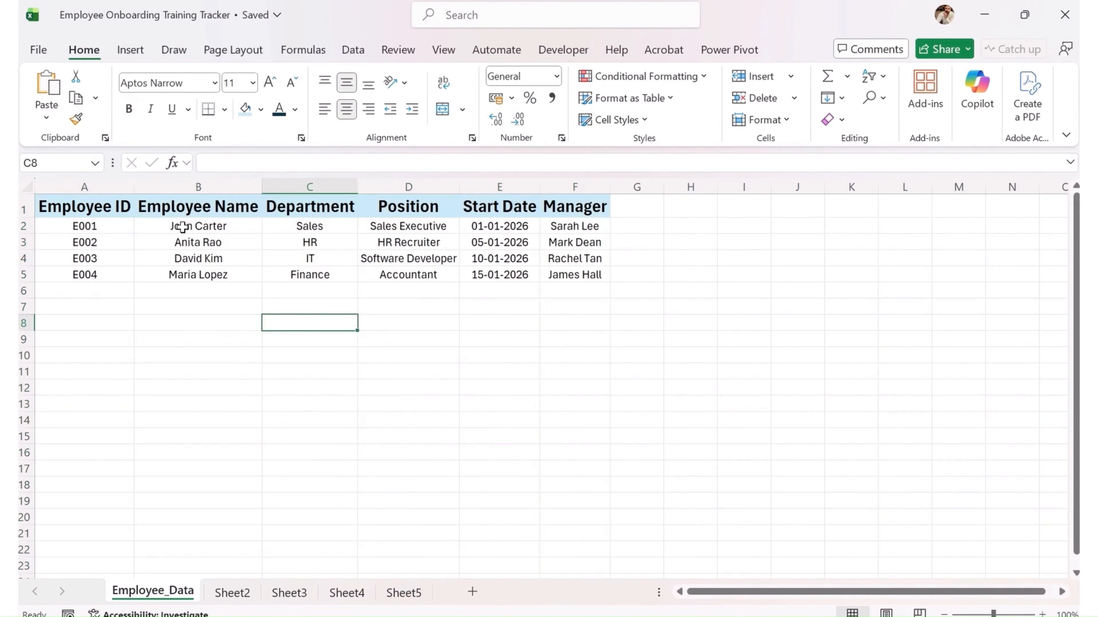
# Step: Change the font color of the header row A1:F1 to dark blue, keeping its light blue fill
pyautogui.moveTo(72, 210); pyautogui.dragTo(587, 209)
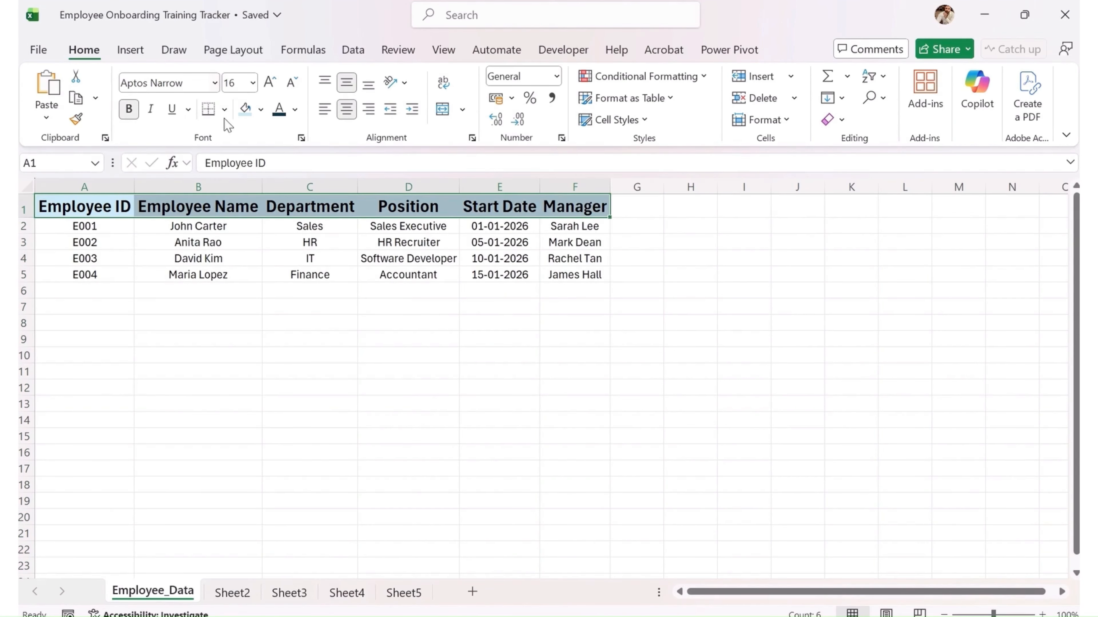
pyautogui.click(261, 109)
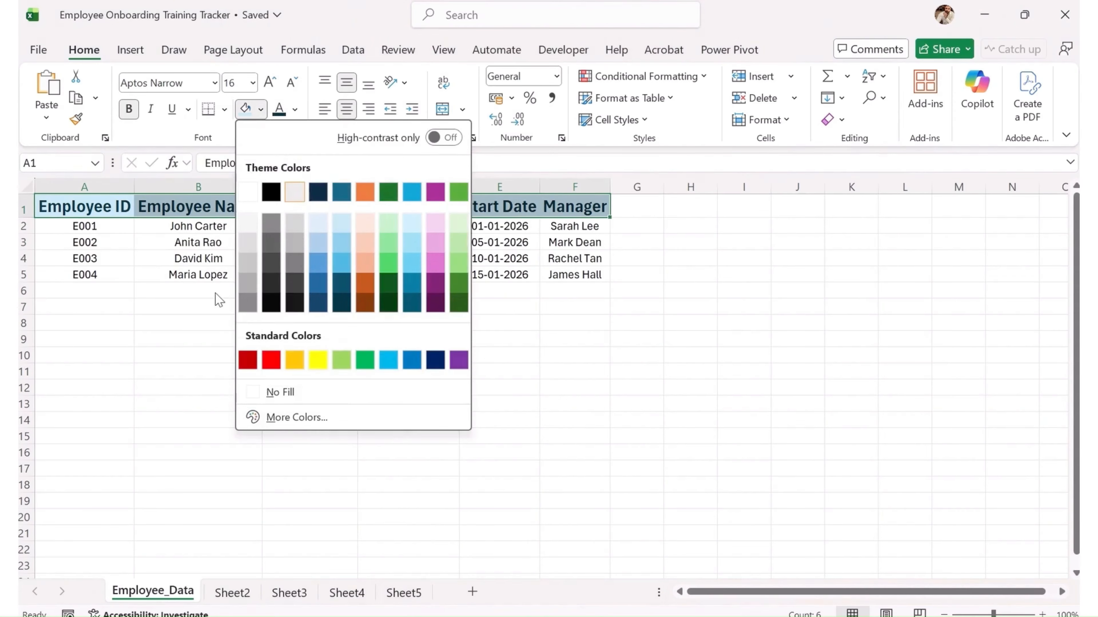
pyautogui.click(116, 319)
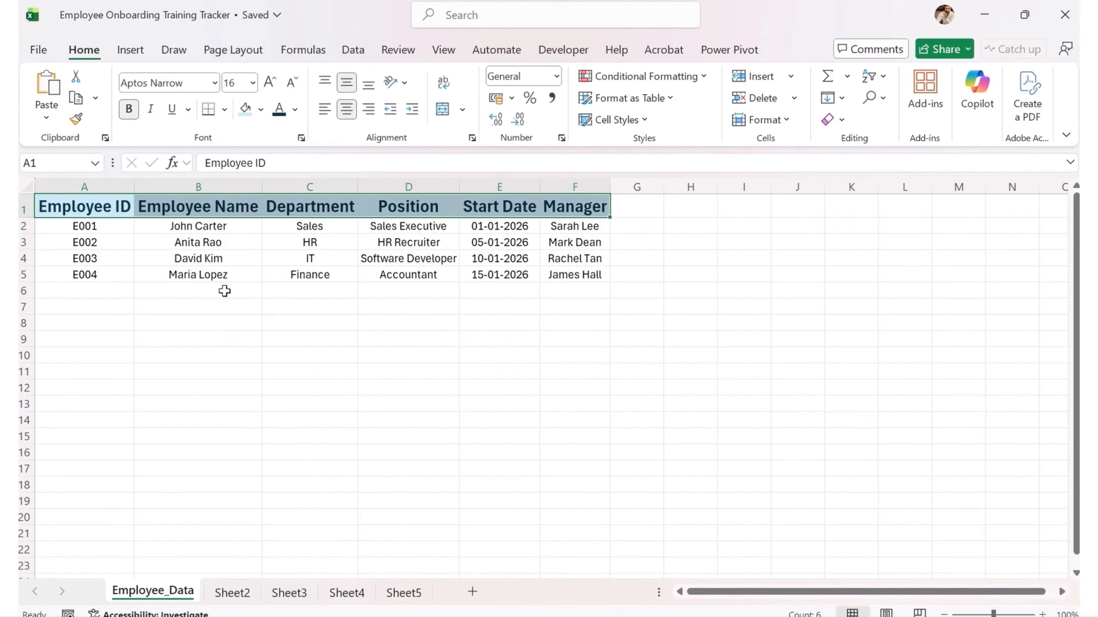
pyautogui.click(370, 245)
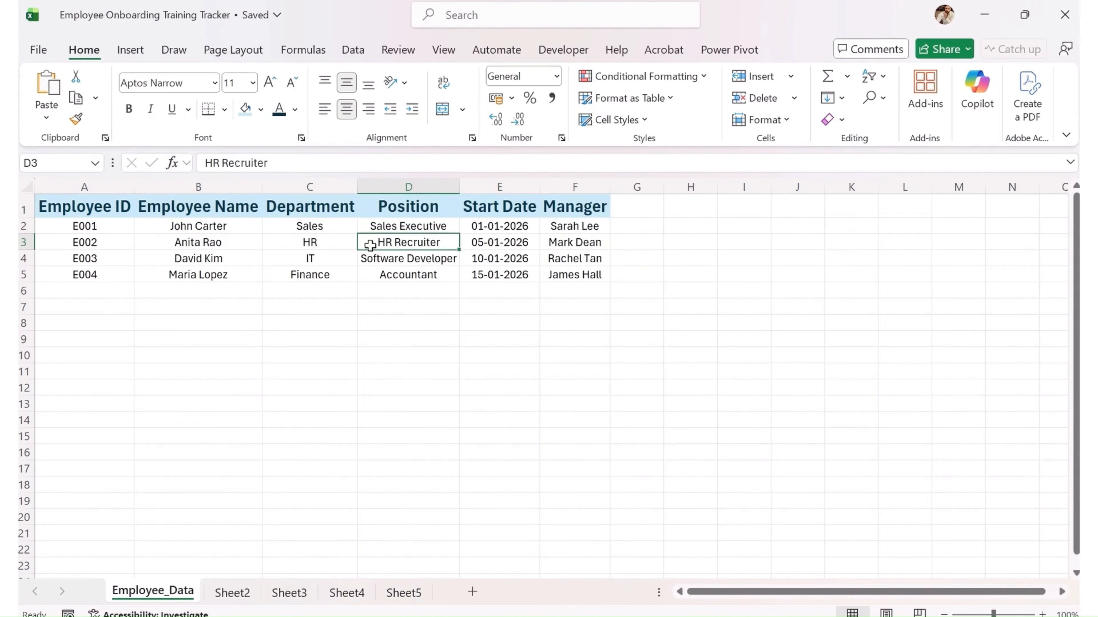
pyautogui.hotkey('ctrl', 'a')
pyautogui.click(473, 326)
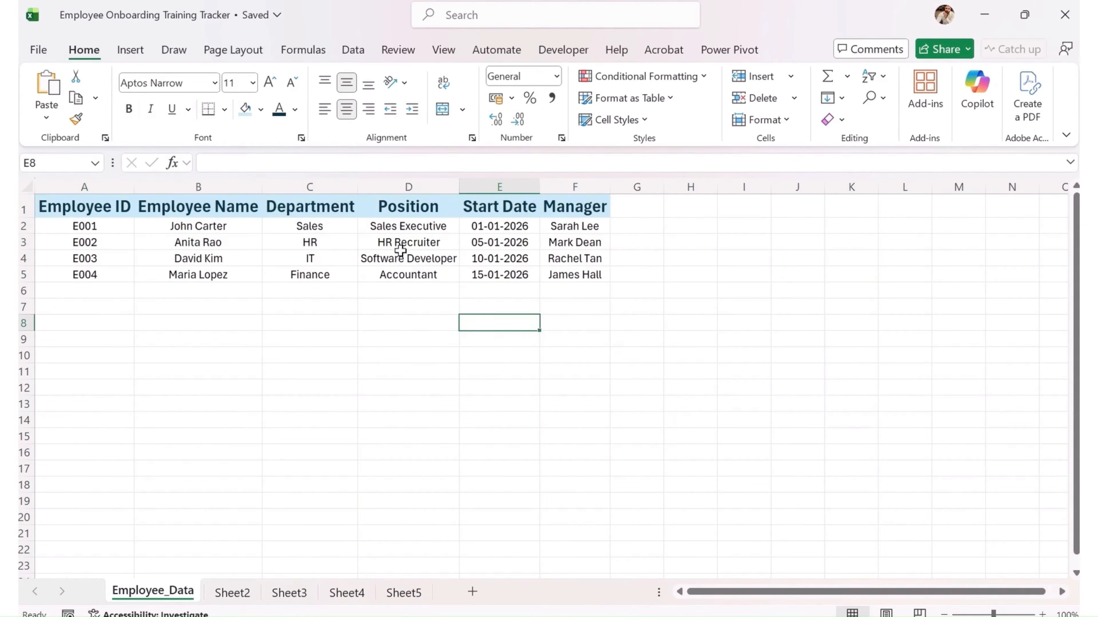
pyautogui.click(340, 224)
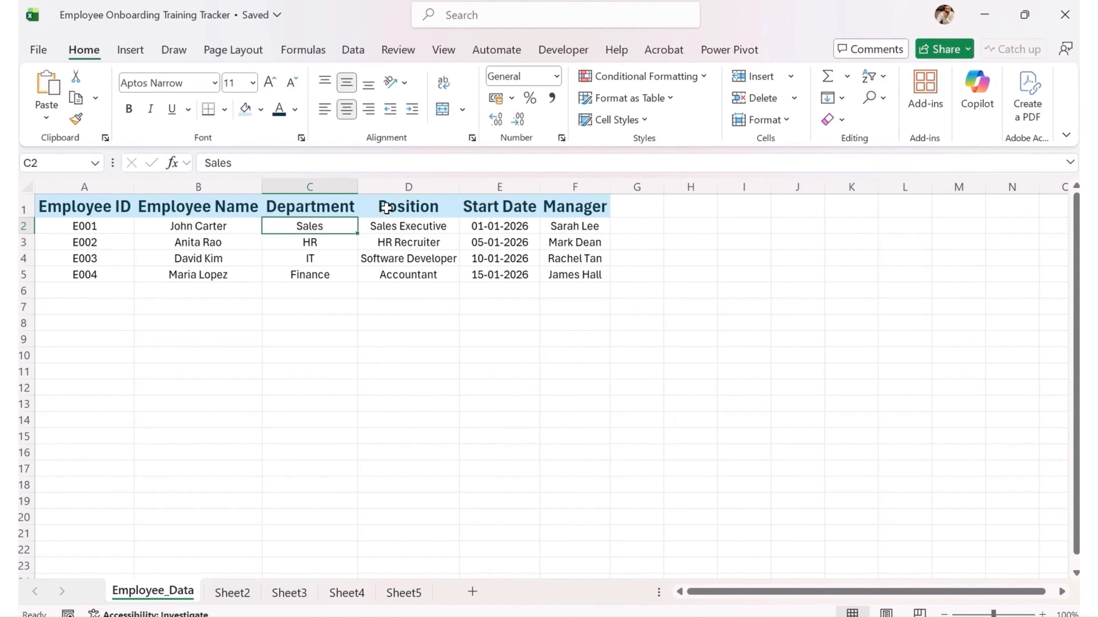
pyautogui.hotkey('ctrl', 't')
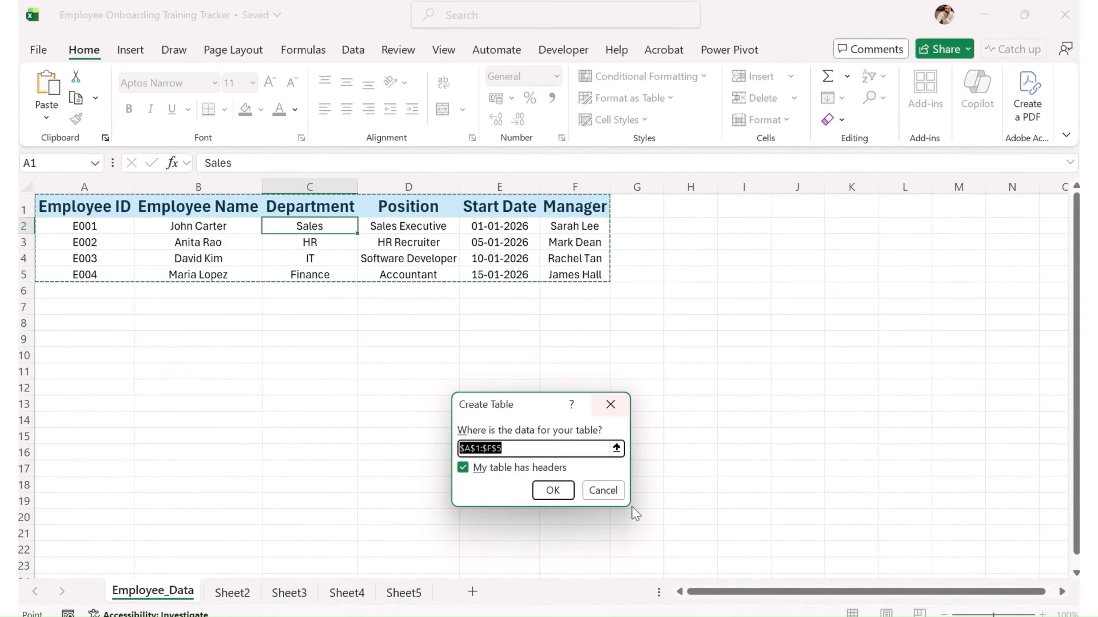
pyautogui.click(605, 495)
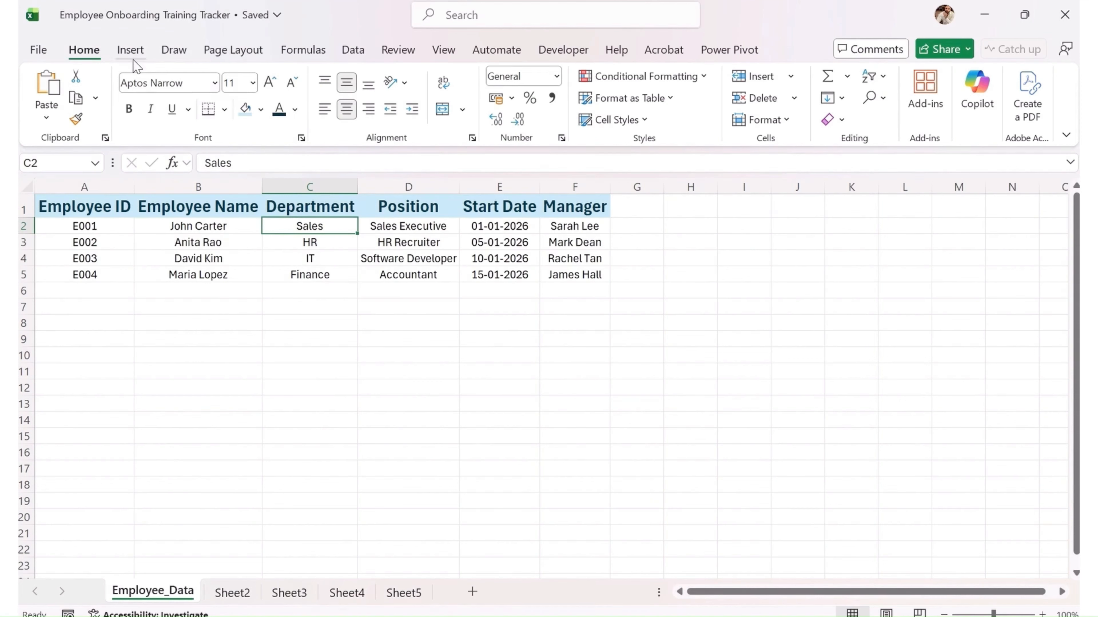
# Step: Convert the employee data range A1:F5 into a table with headers
pyautogui.click(132, 50)
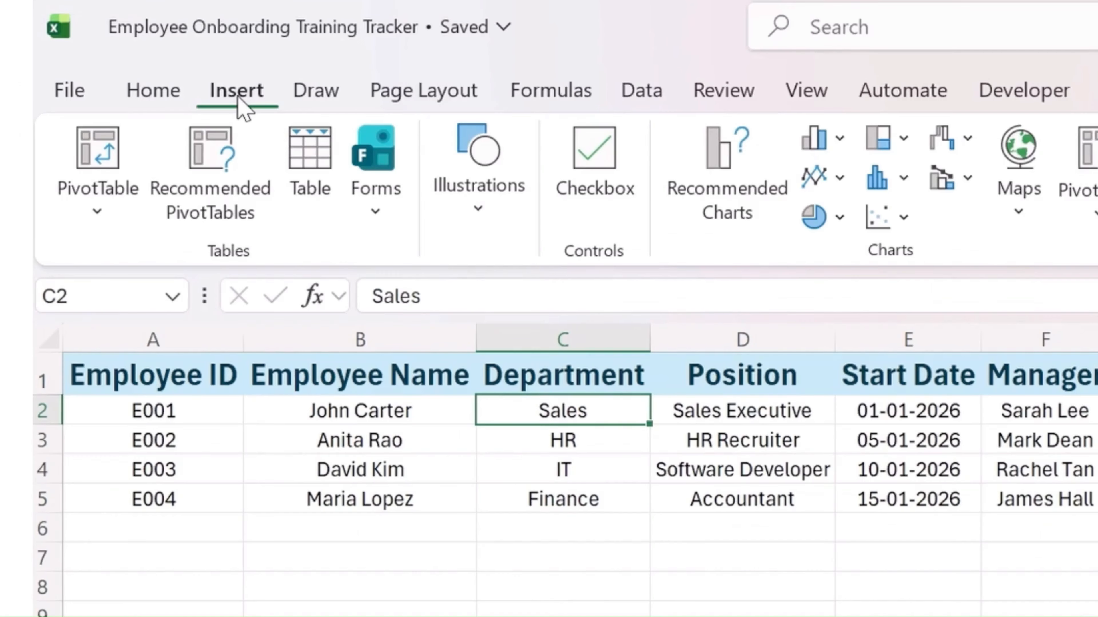
pyautogui.click(318, 197)
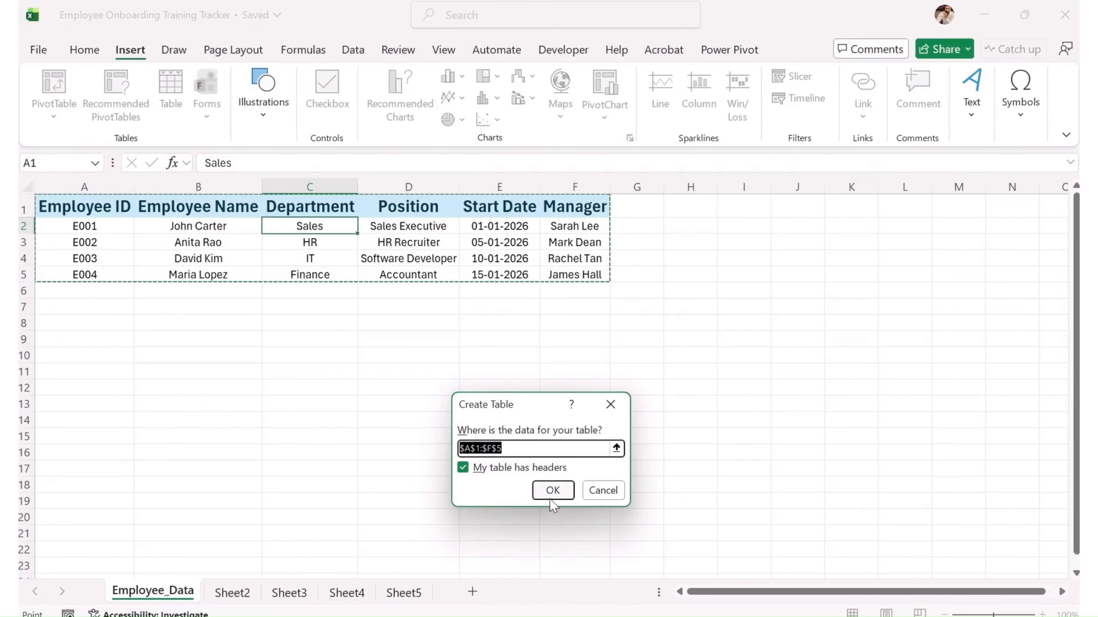
pyautogui.click(545, 490)
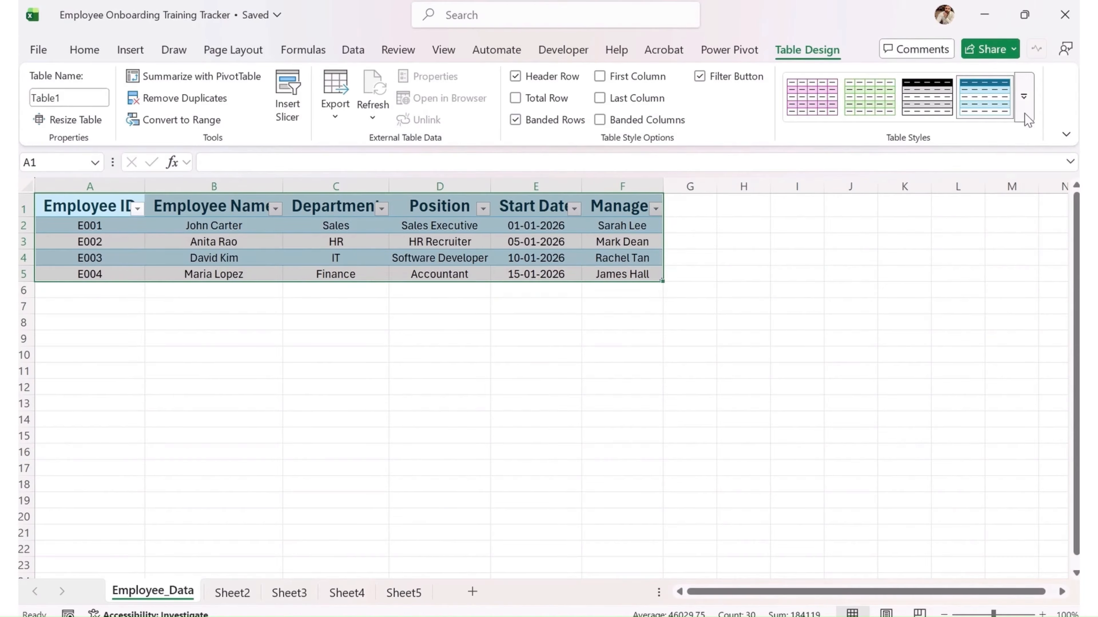
# Step: Apply the Medium table style with a blue header and gray banded rows to the employee table
pyautogui.click(1024, 97)
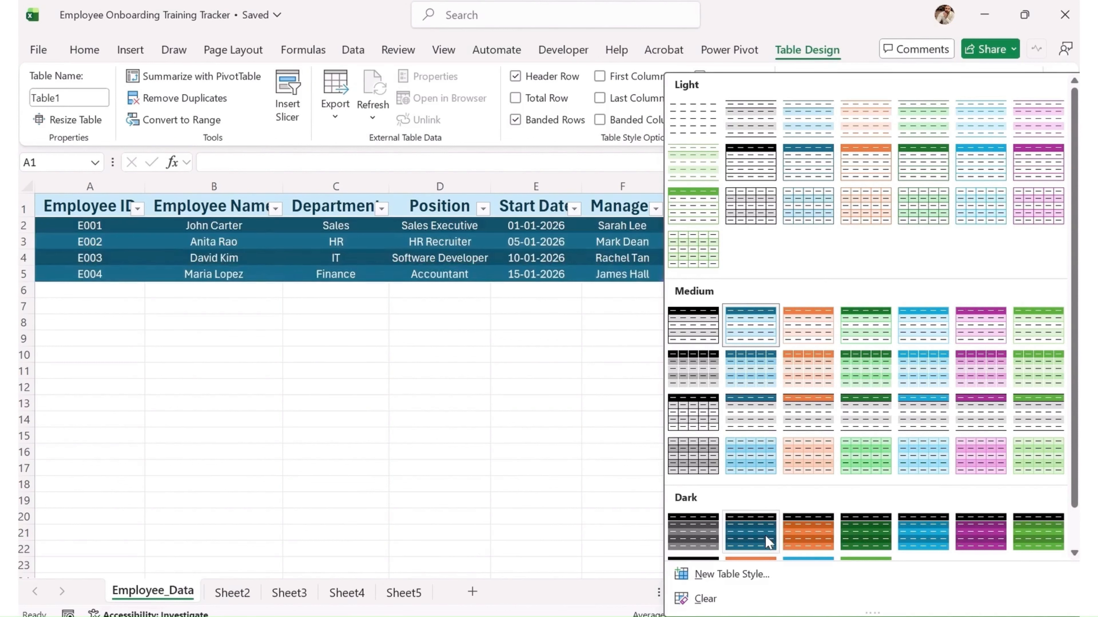
pyautogui.click(766, 402)
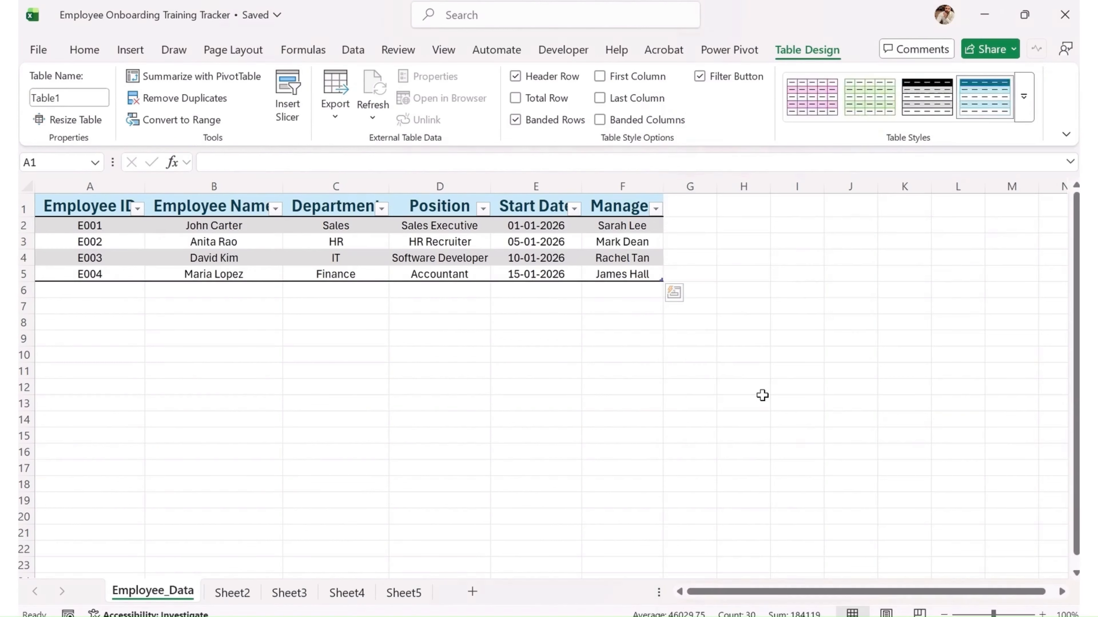
pyautogui.click(506, 324)
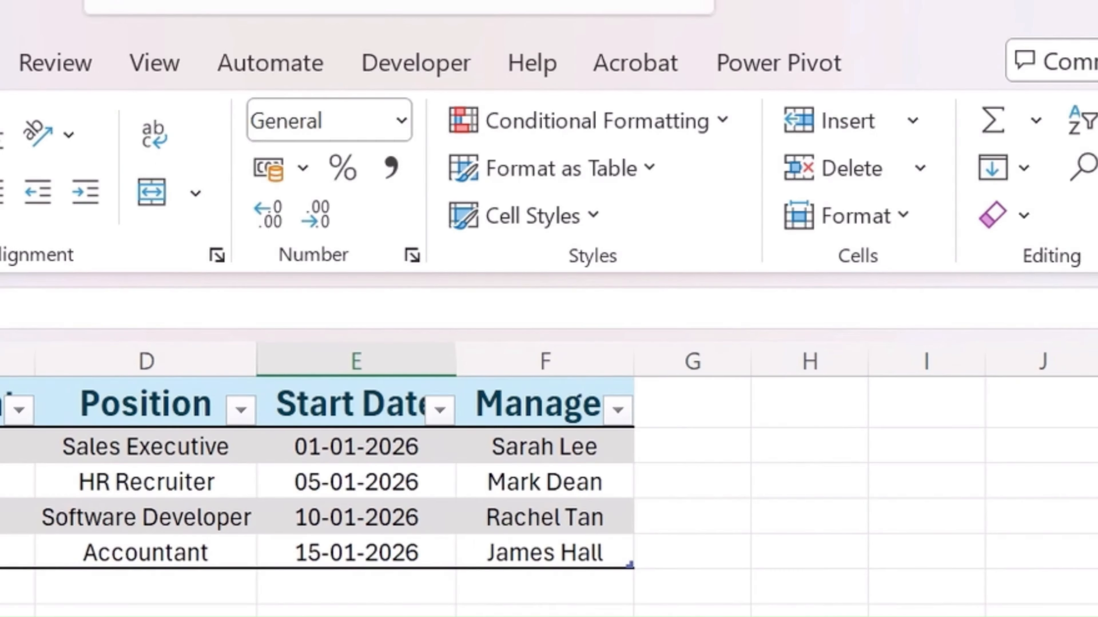
# Step: Turn off the banded rows and the filter buttons of the employee table
pyautogui.click(184, 517)
pyautogui.click(949, 62)
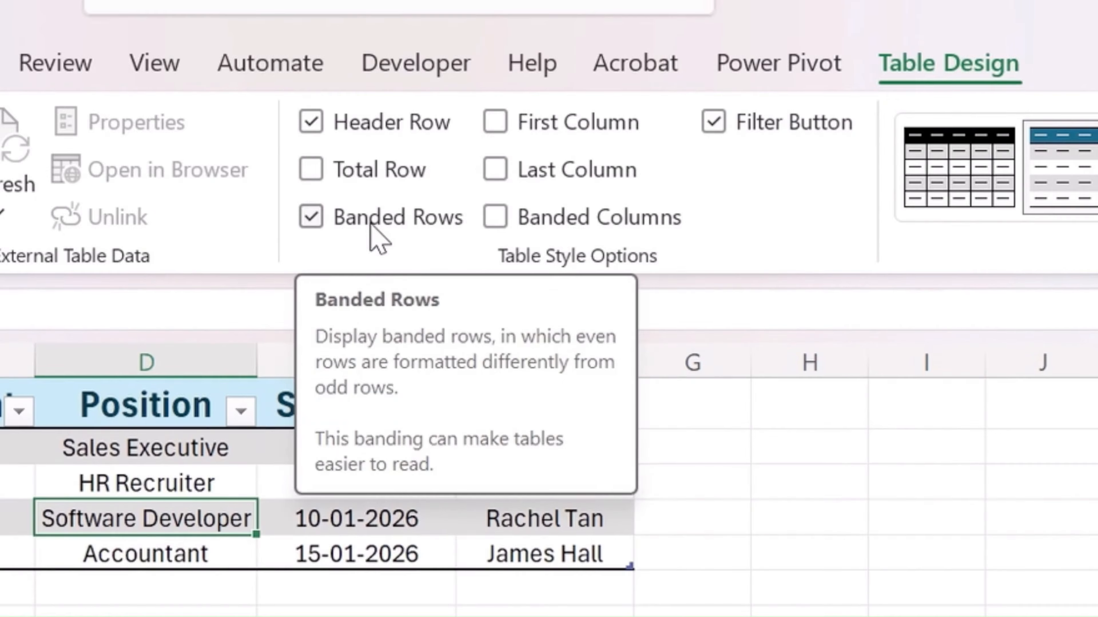
pyautogui.click(375, 238)
pyautogui.click(86, 598)
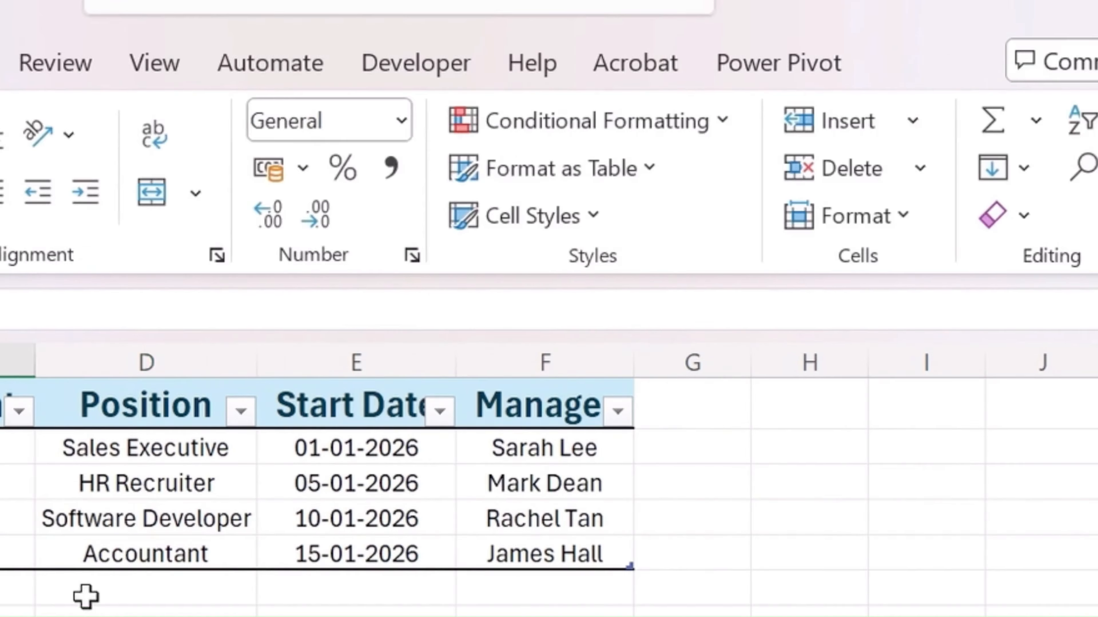
pyautogui.click(125, 486)
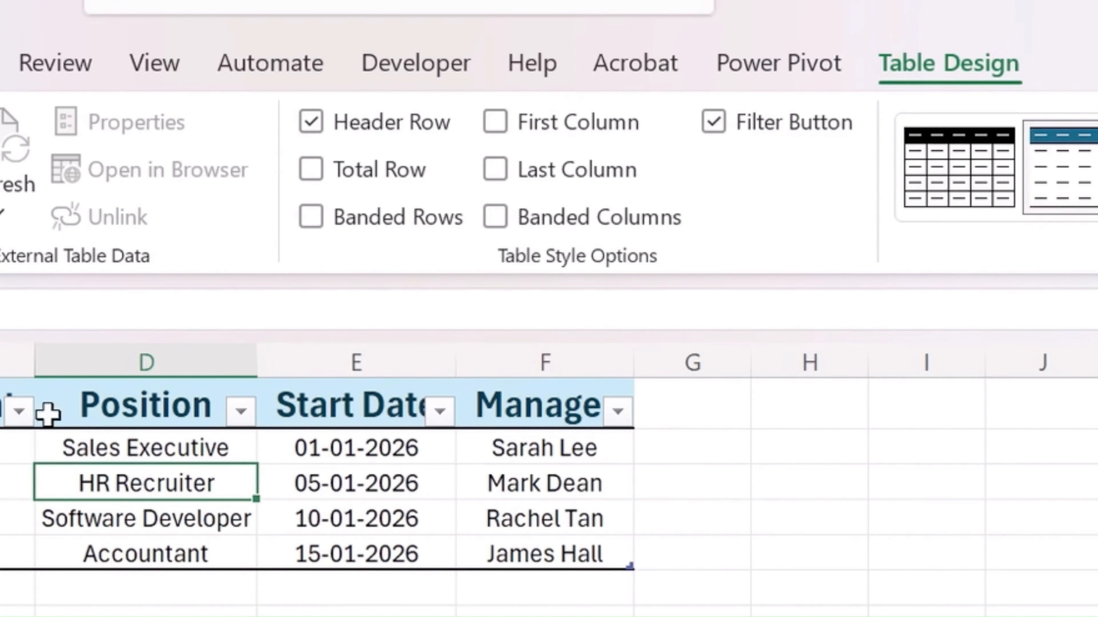
pyautogui.click(713, 124)
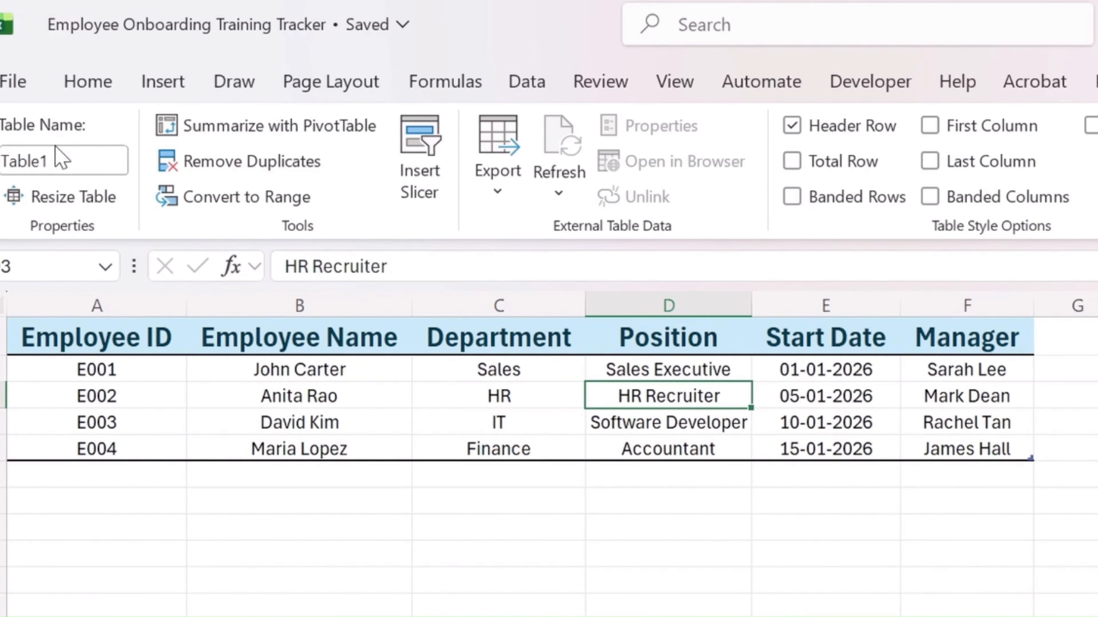
# Step: Rename the employee table to tblEmployees
pyautogui.click(57, 161)
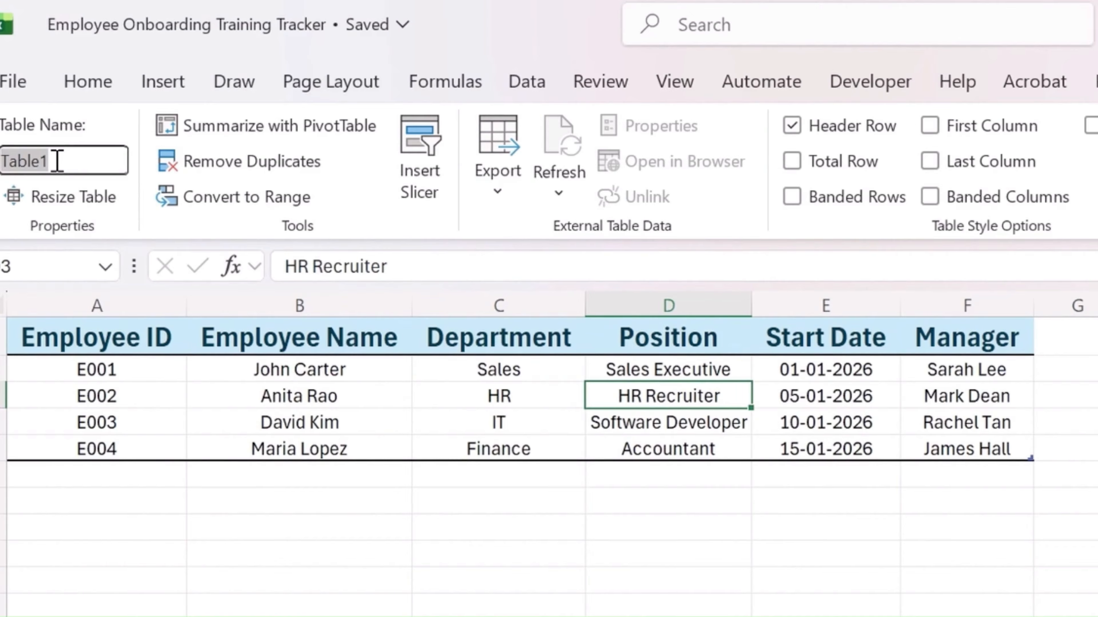
pyautogui.write('TBL')
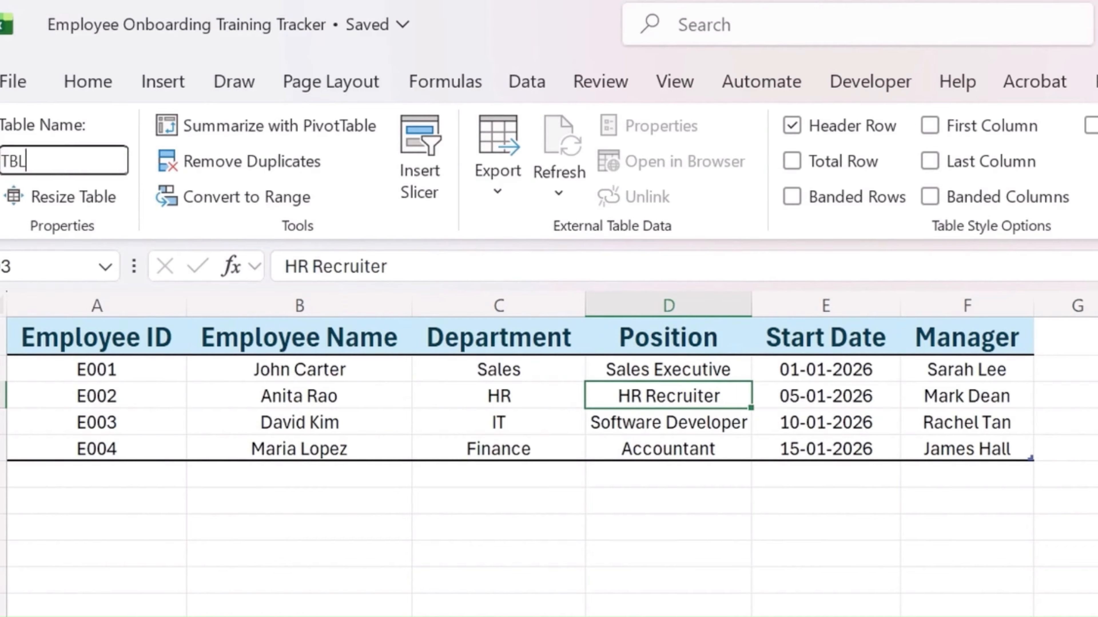
pyautogui.press('BackSpace')
pyautogui.press('BackSpace')
pyautogui.press('BackSpace')
pyautogui.write('tblEmployees')
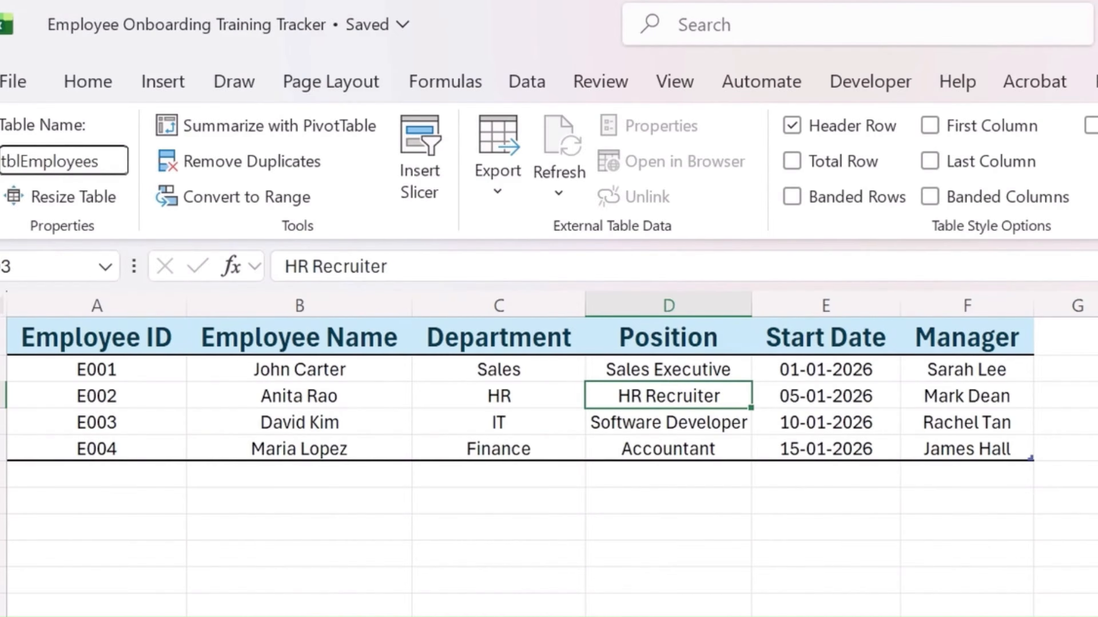
pyautogui.press('Return')
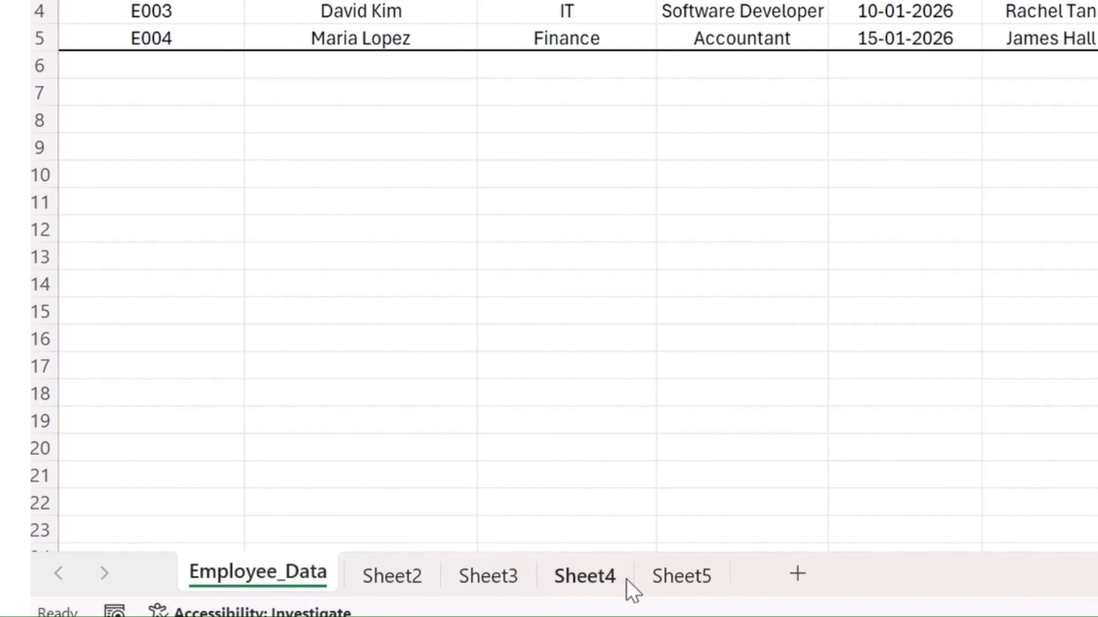
# Step: Delete the unused worksheets Sheet2 through Sheet5
pyautogui.click(684, 588)
pyautogui.keyDown('shift'); pyautogui.click(412, 581); pyautogui.keyUp('shift')
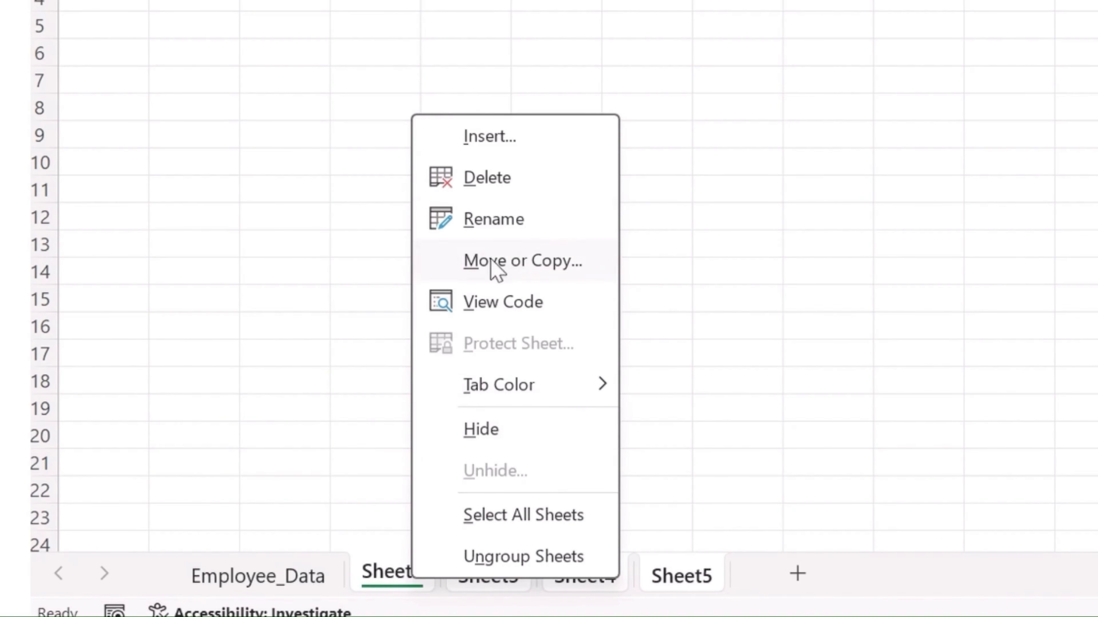
pyautogui.click(505, 193)
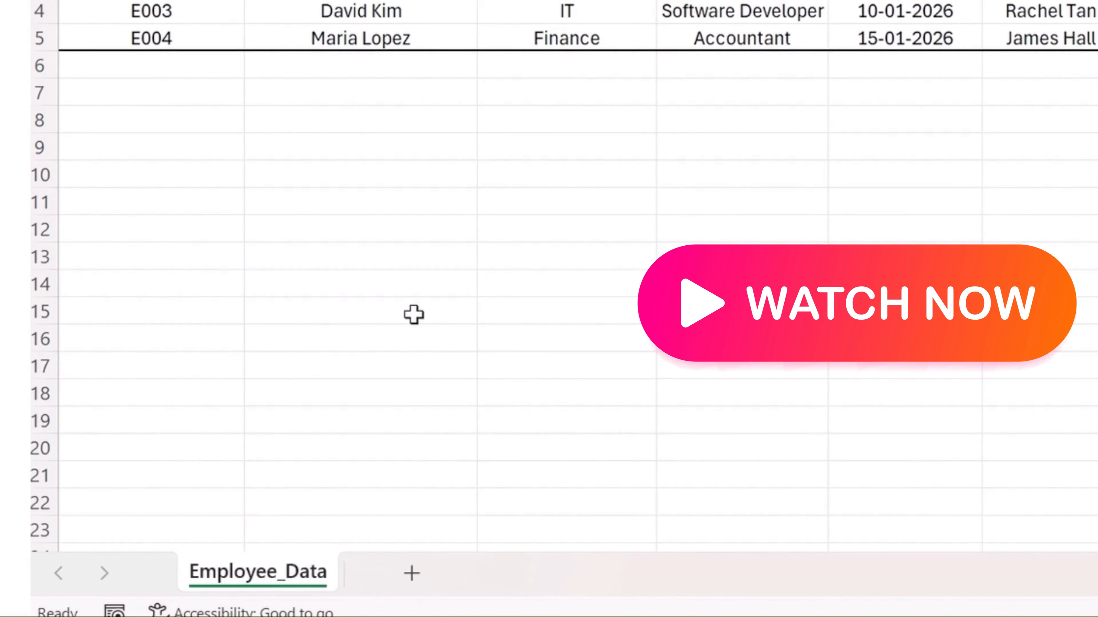
# Step: Add a new worksheet after Employee_Data and name it Training_Modules
pyautogui.click(413, 574)
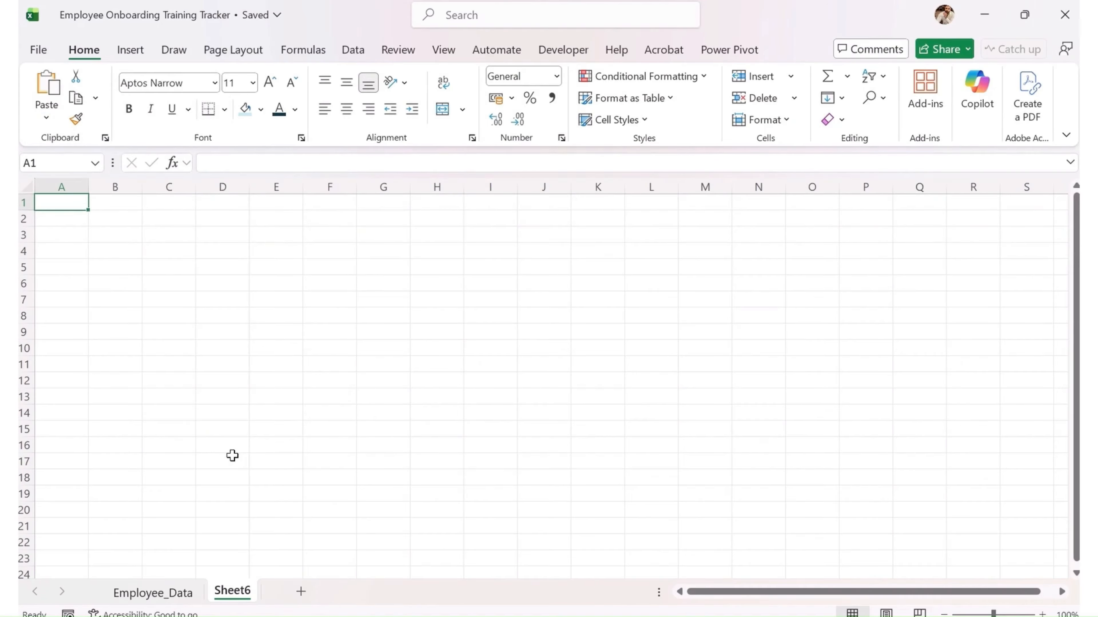
pyautogui.doubleClick(229, 589)
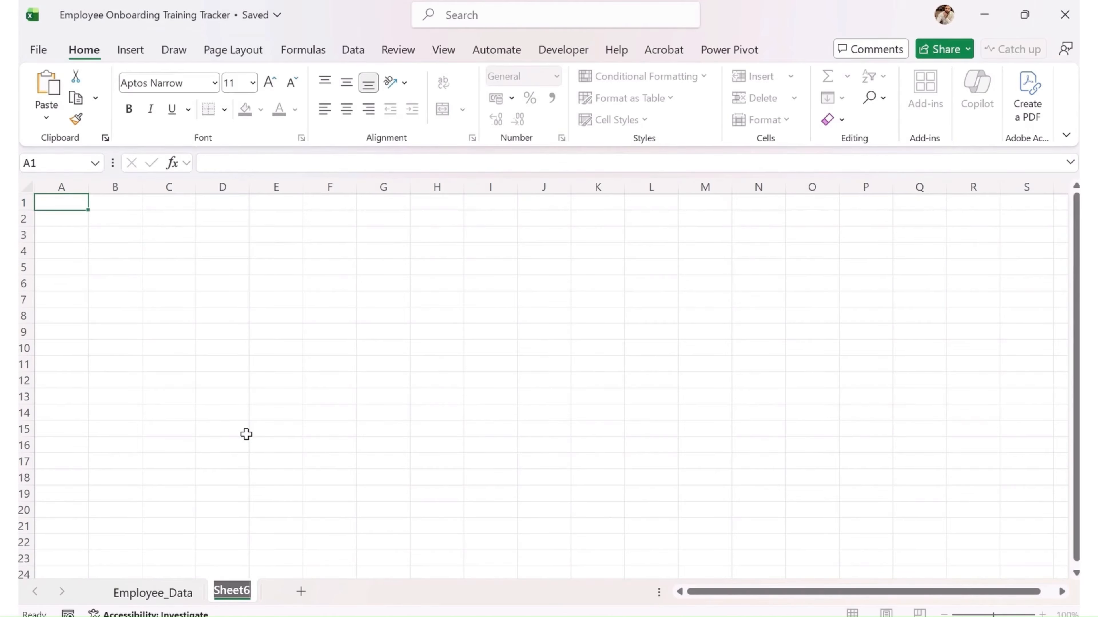
pyautogui.write('Training')
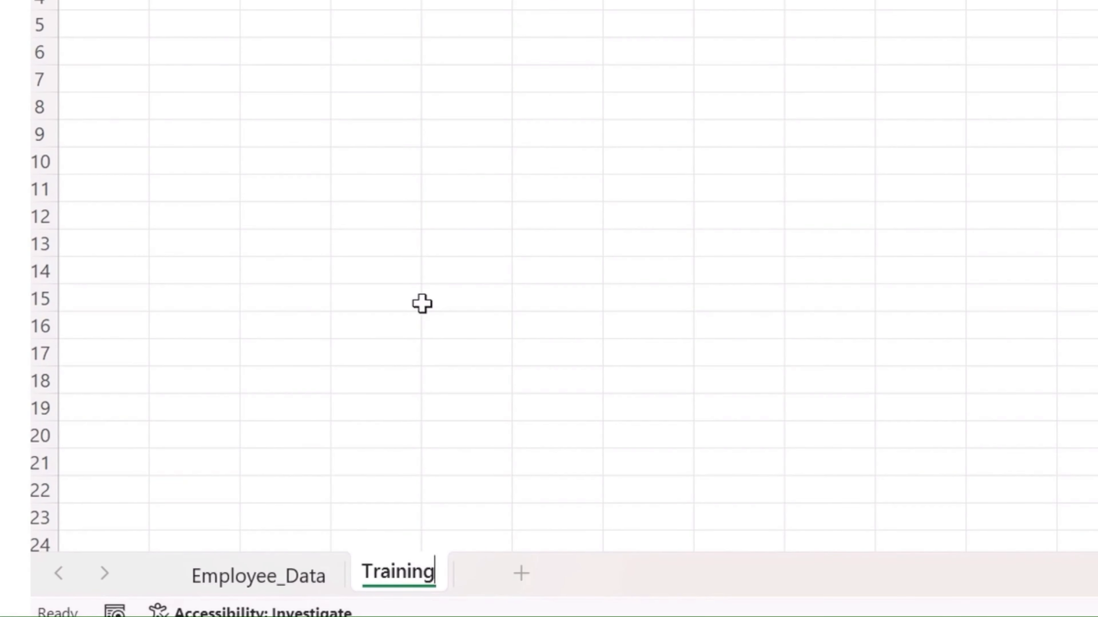
pyautogui.write('_m')
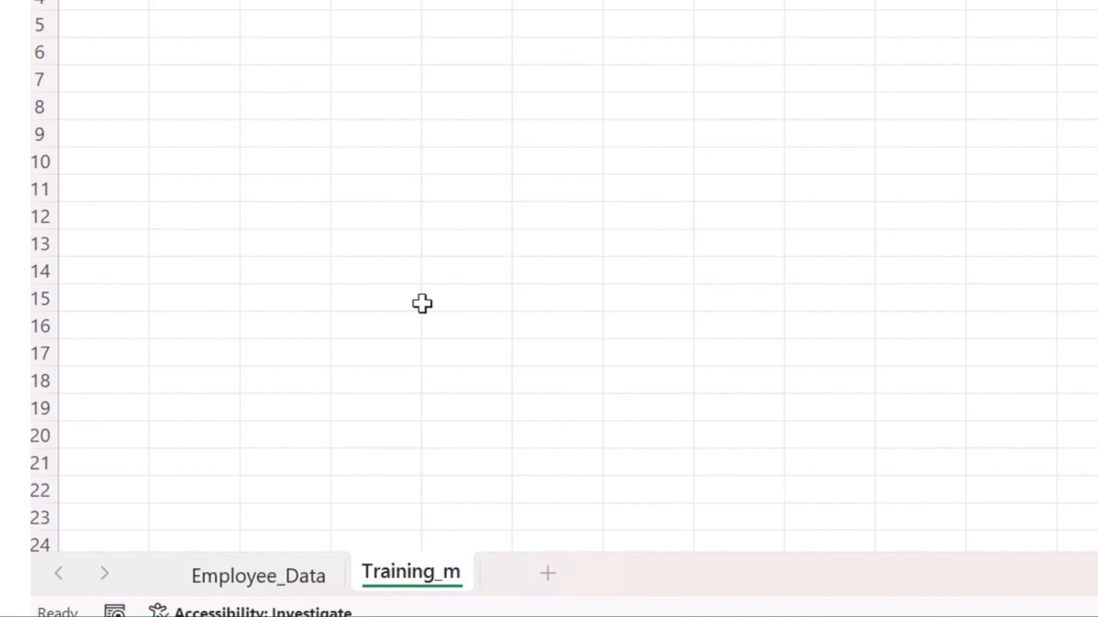
pyautogui.write('O')
pyautogui.press('BackSpace')
pyautogui.press('BackSpace')
pyautogui.press('BackSpace')
pyautogui.write('Mo')
pyautogui.press('BackSpace')
pyautogui.press('BackSpace')
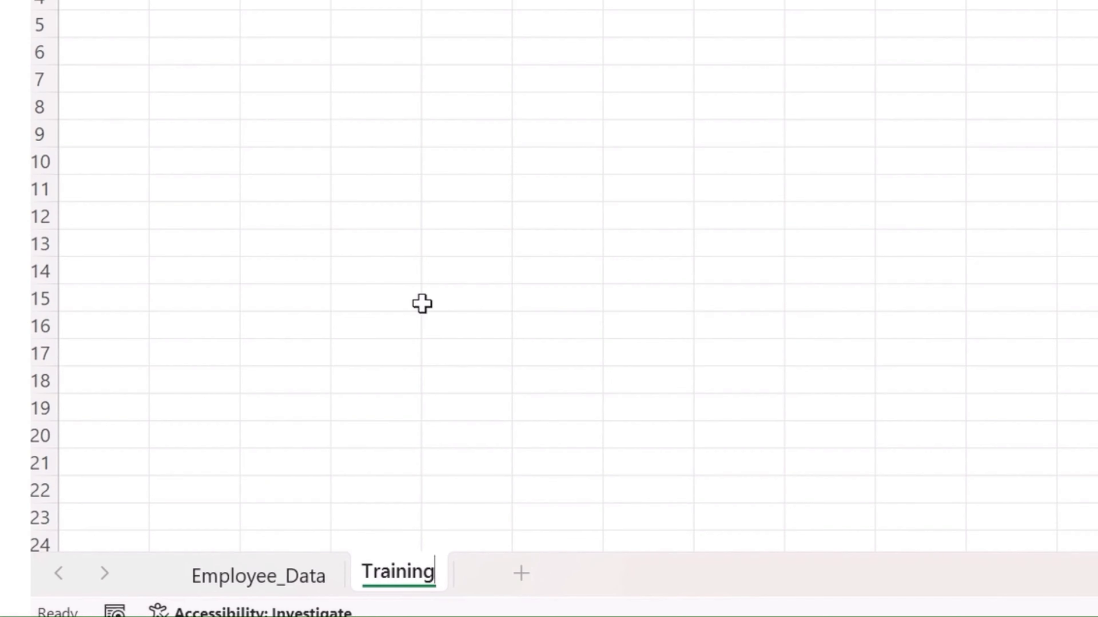
pyautogui.write('_Modules')
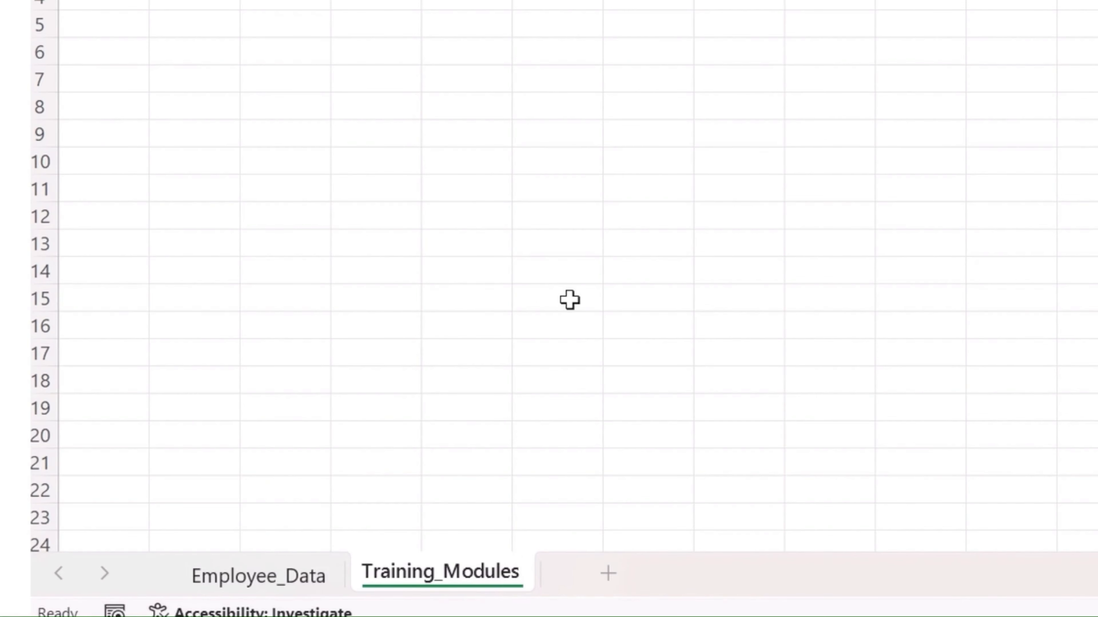
pyautogui.click(543, 301)
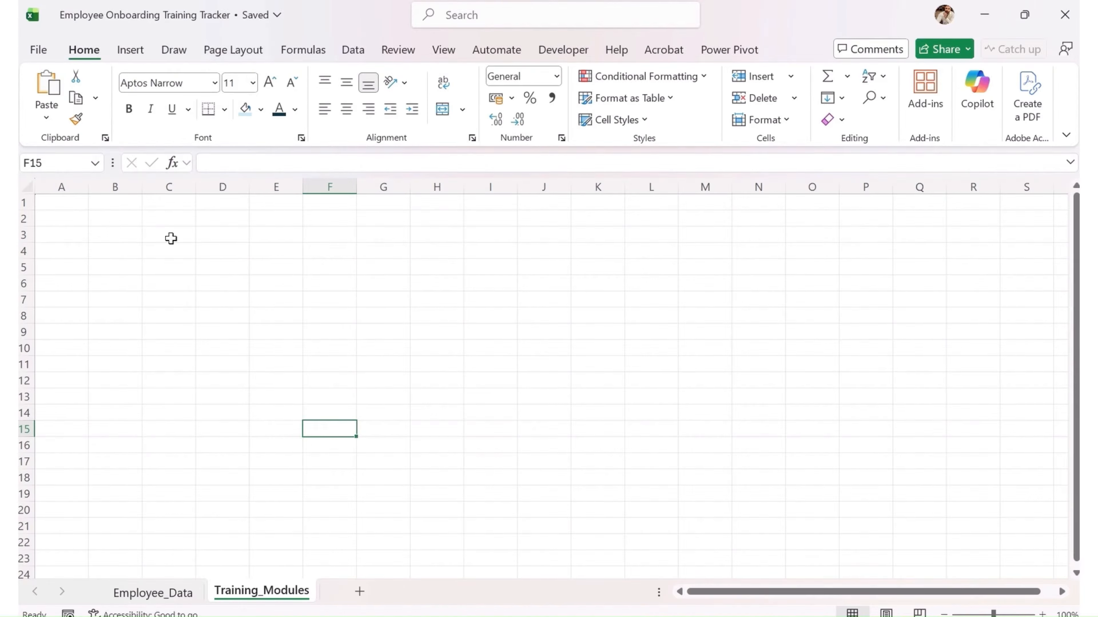
# Step: Enter the headers Module ID, Training Name and Department in cells A1 to C1 of the Training_Modules sheet
pyautogui.click(54, 206)
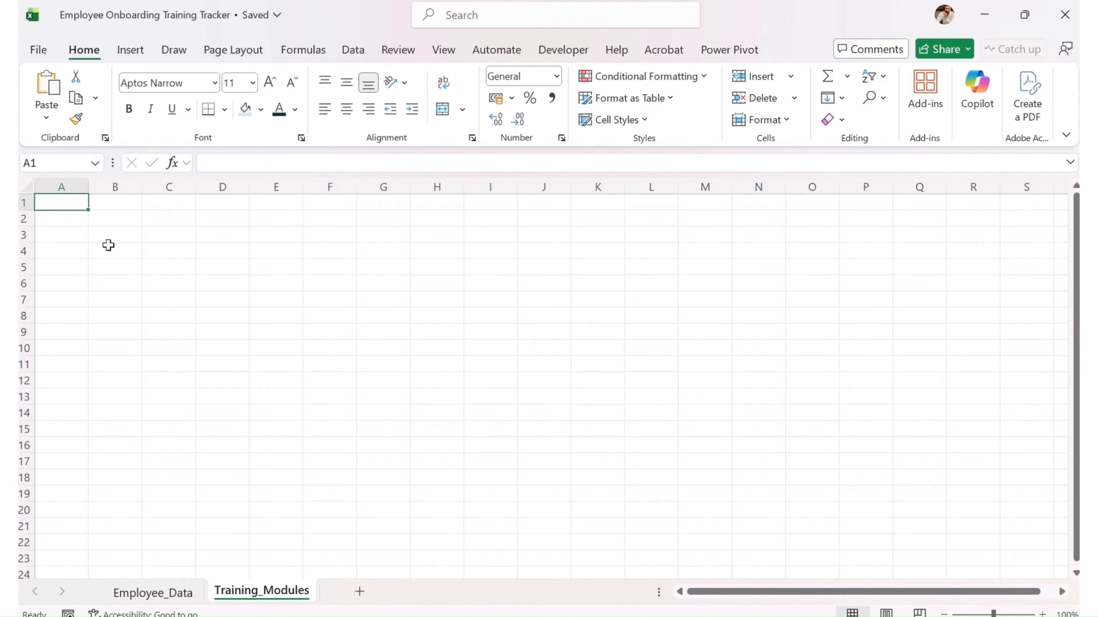
pyautogui.write('Module ID')
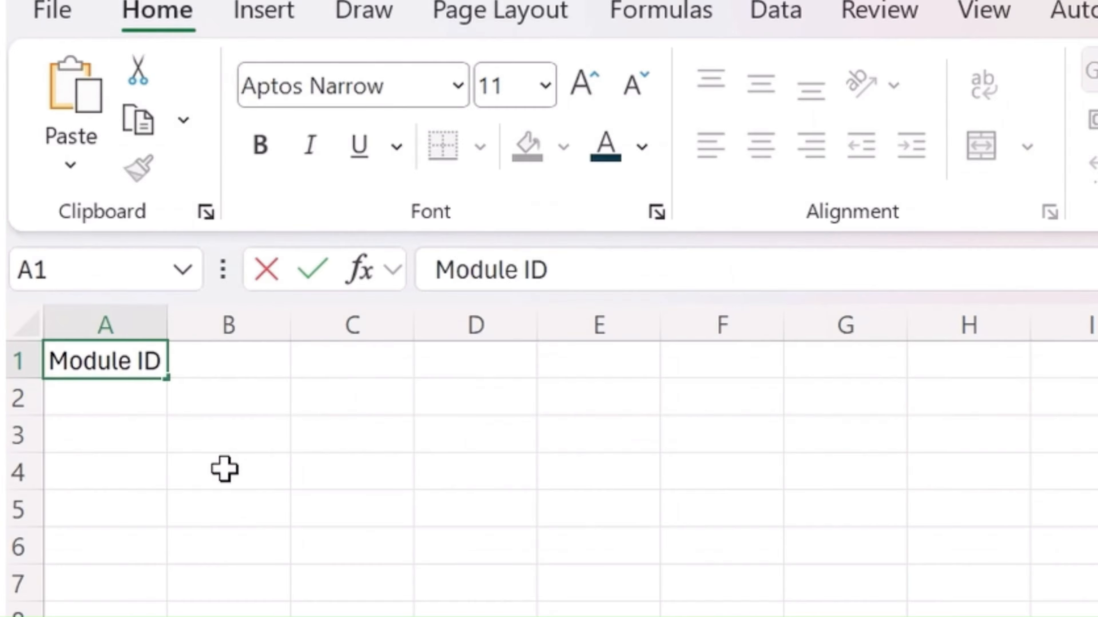
pyautogui.press('Tab')
pyautogui.write('Training Name')
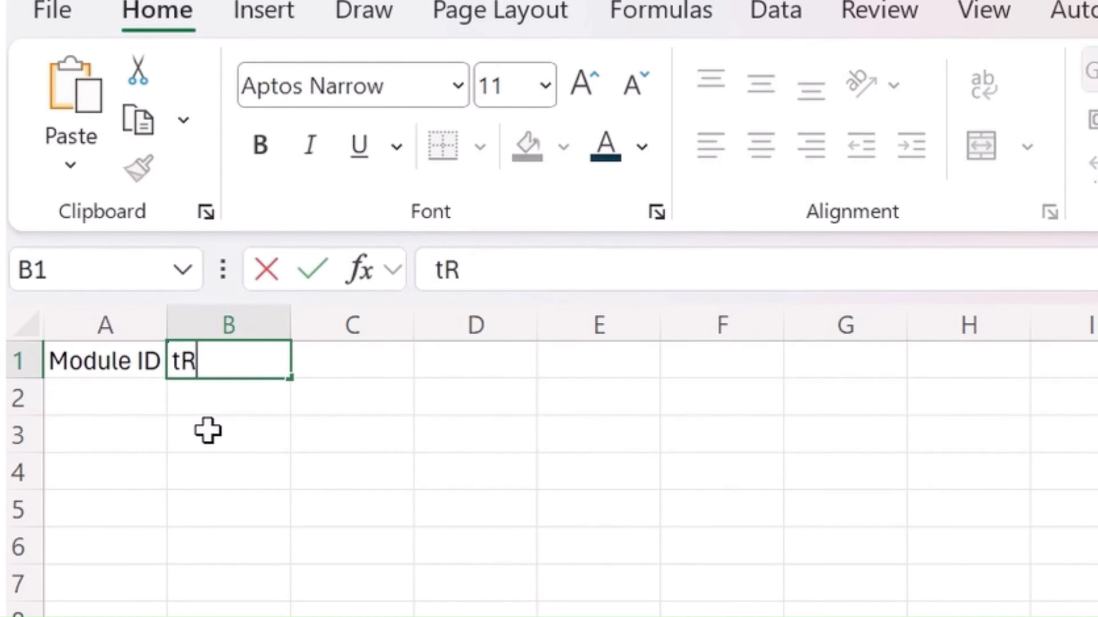
pyautogui.press('Tab')
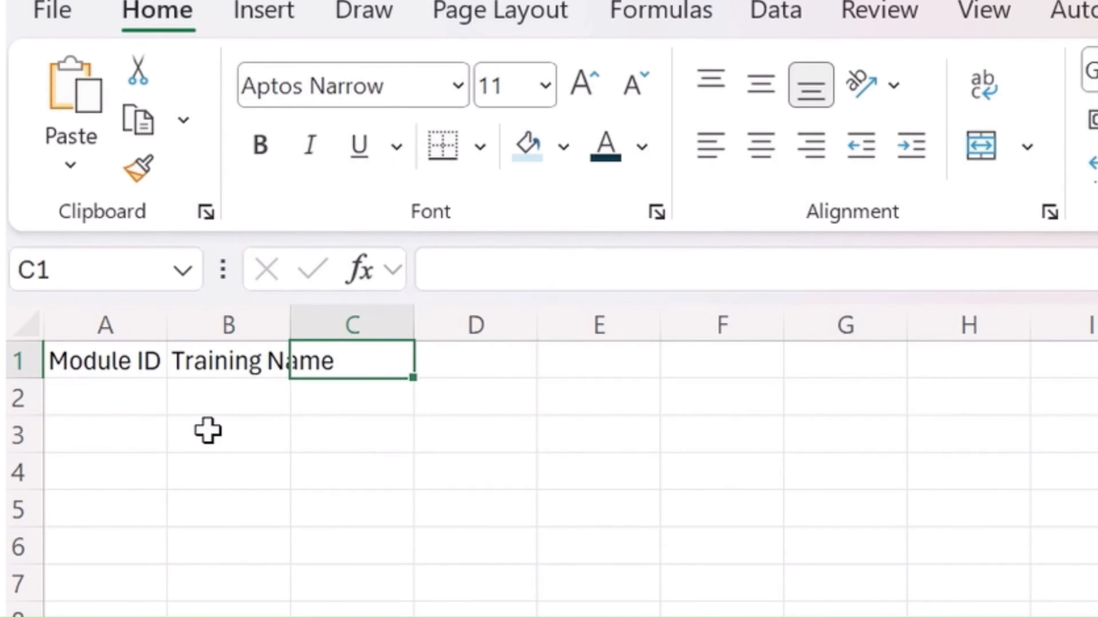
pyautogui.write('Department')
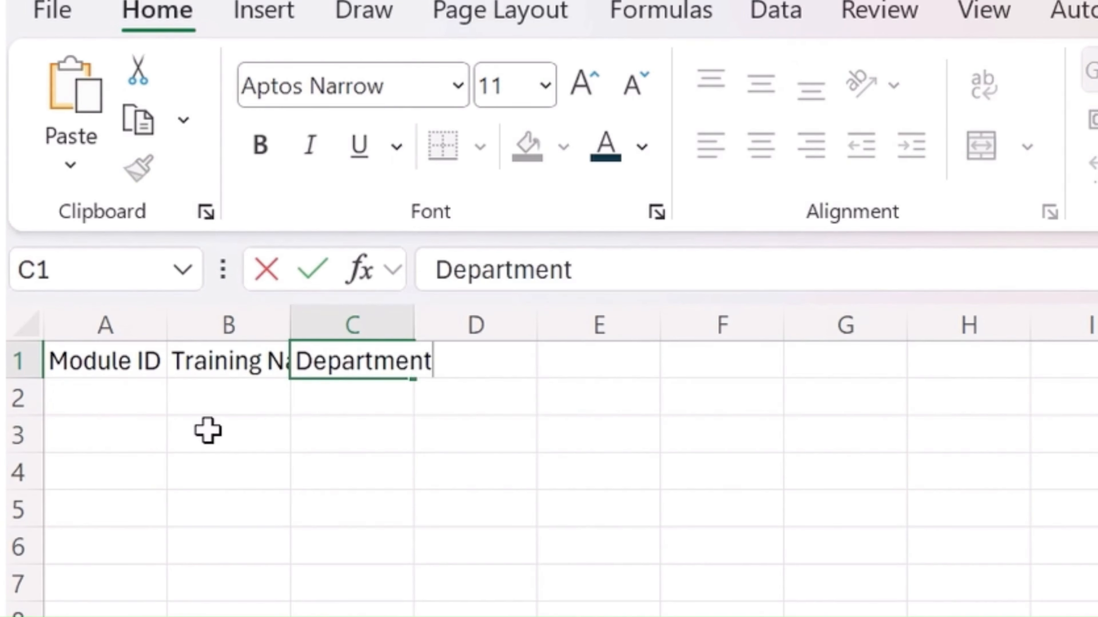
pyautogui.press('Tab')
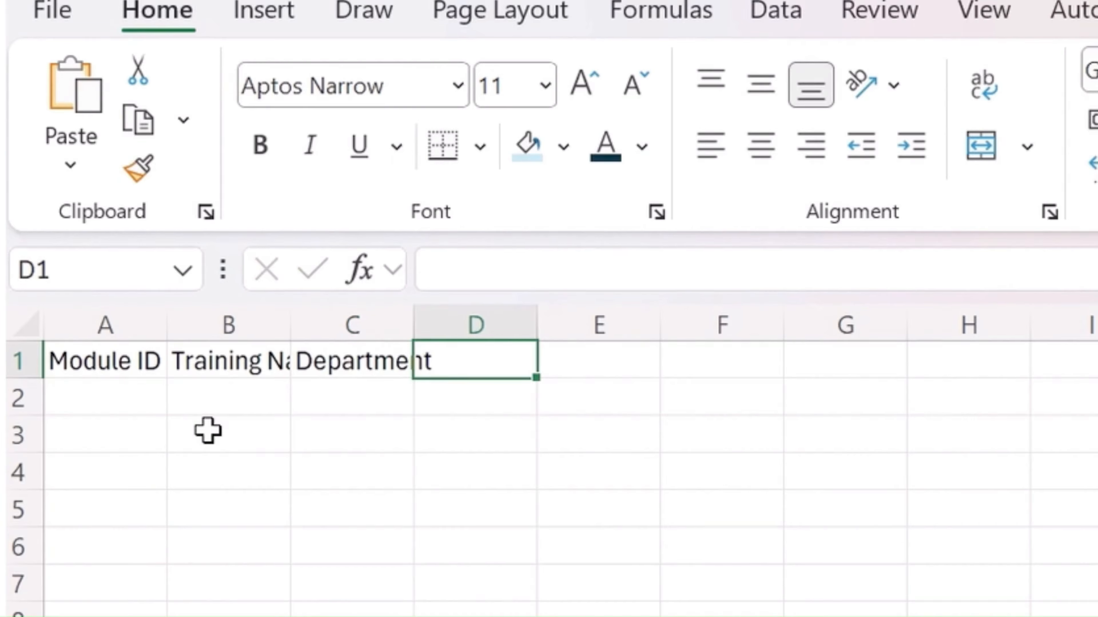
# Step: Add the headers Mandatory and Due Days in cells D1 and E1
pyautogui.write('Mnad')
pyautogui.press('BackSpace')
pyautogui.press('BackSpace')
pyautogui.press('BackSpace')
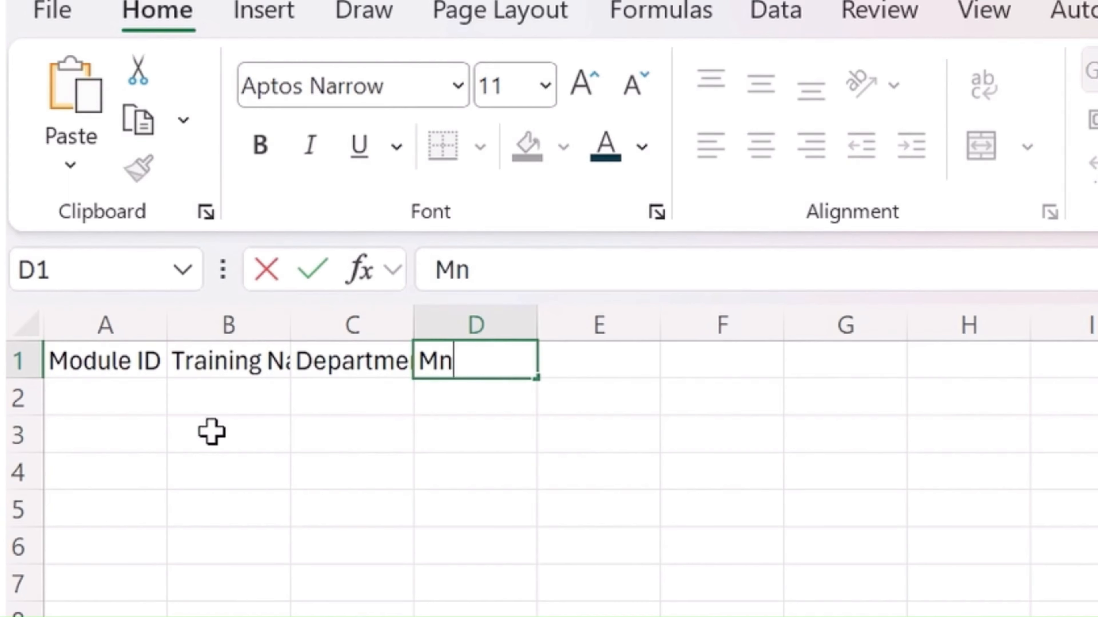
pyautogui.write('andatory')
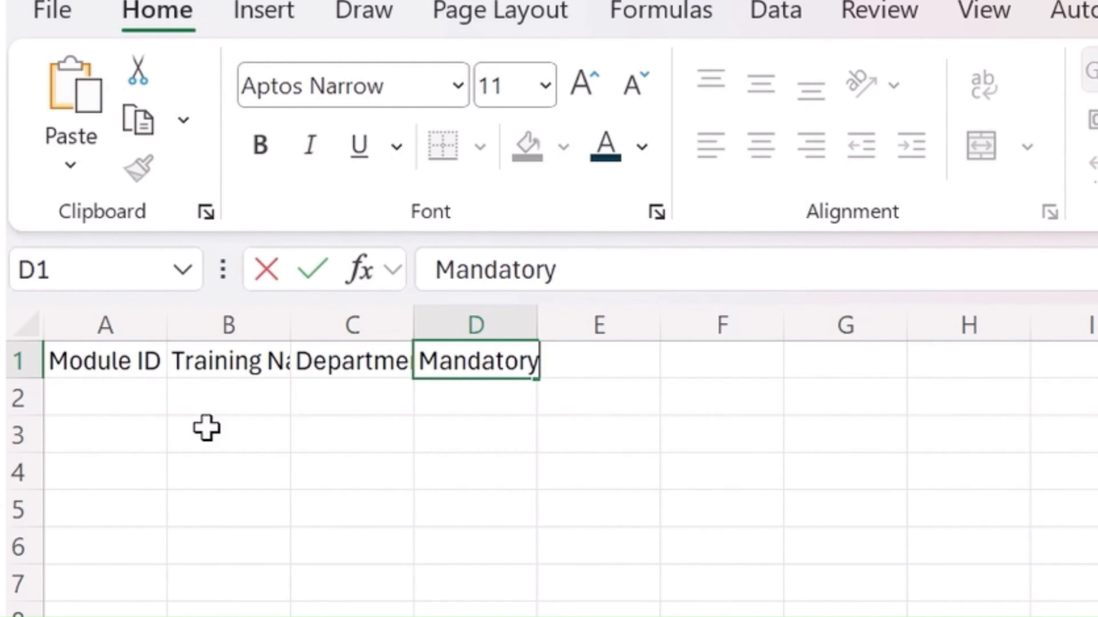
pyautogui.press('Tab')
pyautogui.write('Due')
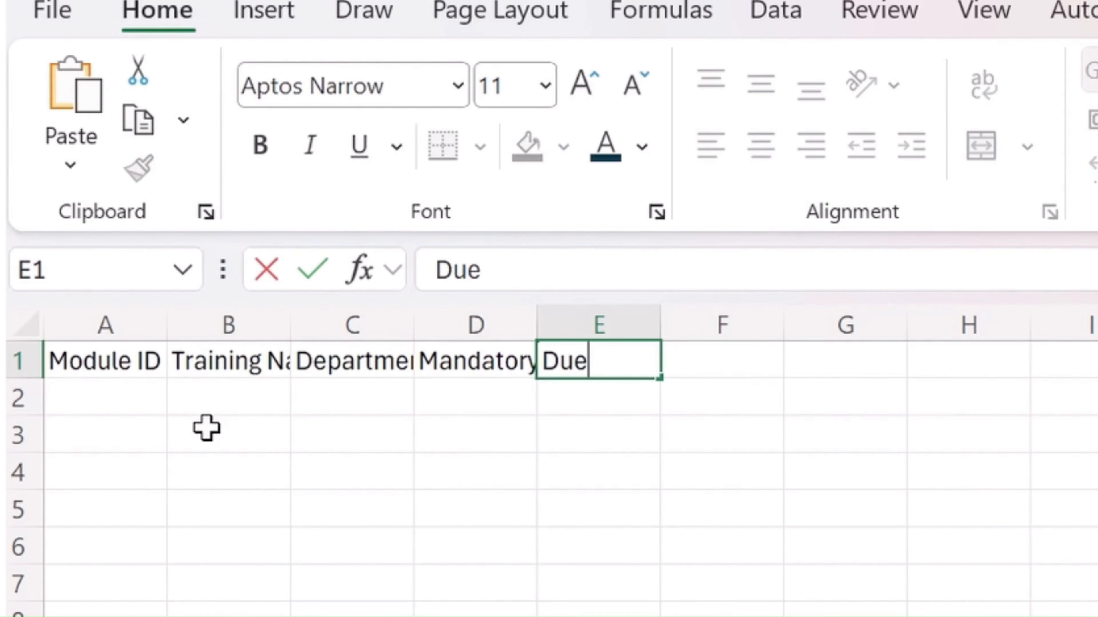
pyautogui.write(' Days')
pyautogui.press('Return')
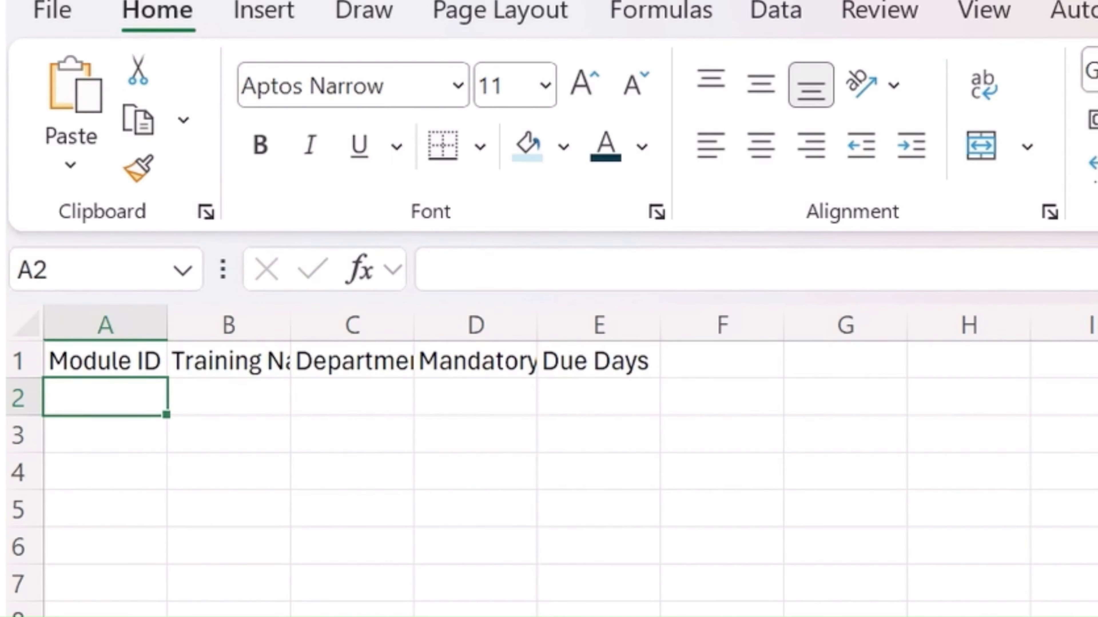
# Step: Autofit the sheet's columns and enlarge the header text in A1:E1 to font size 16
pyautogui.click(19, 320)
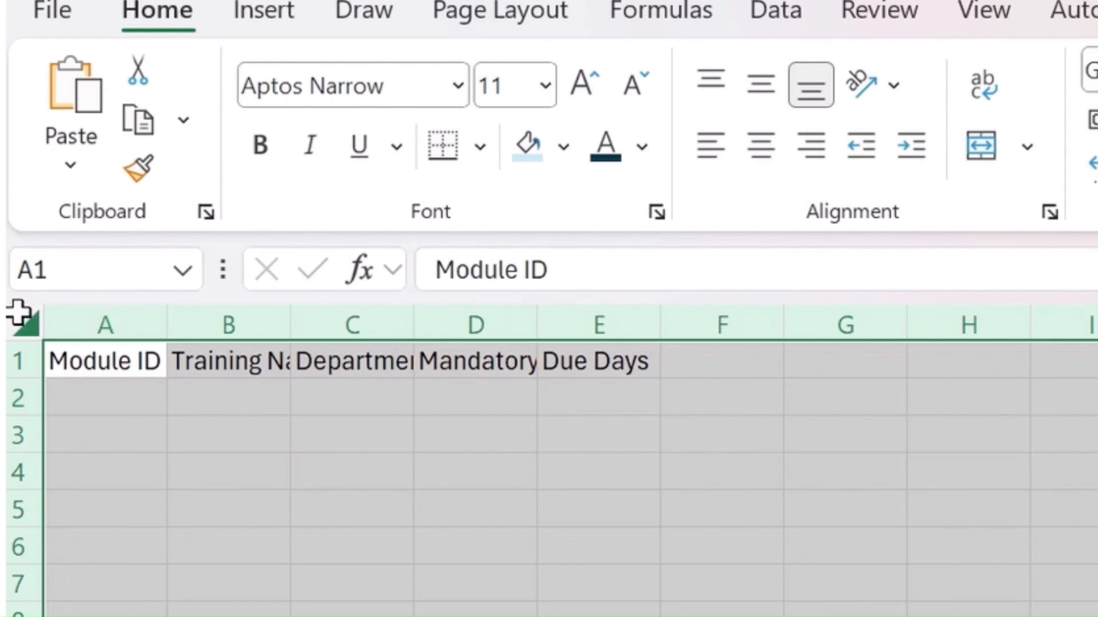
pyautogui.doubleClick(413, 323)
pyautogui.moveTo(122, 361); pyautogui.dragTo(678, 361)
pyautogui.click(583, 82)
pyautogui.click(584, 82)
pyautogui.click(583, 83)
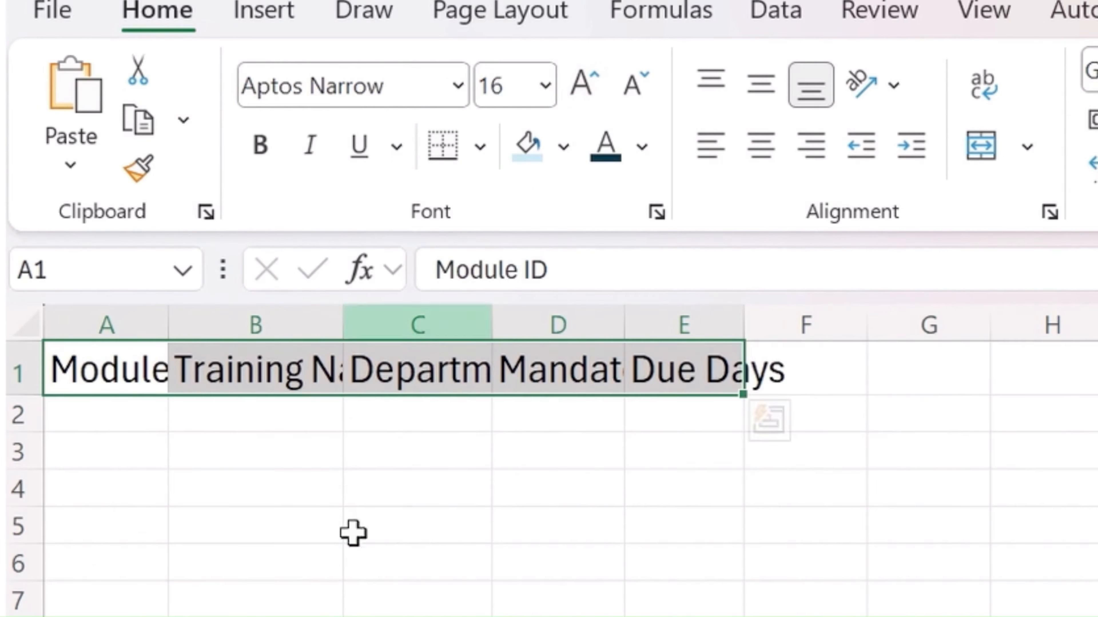
# Step: Autofit columns A to E to the enlarged headers and make the header row bold
pyautogui.click(417, 612)
pyautogui.moveTo(133, 323); pyautogui.dragTo(742, 319)
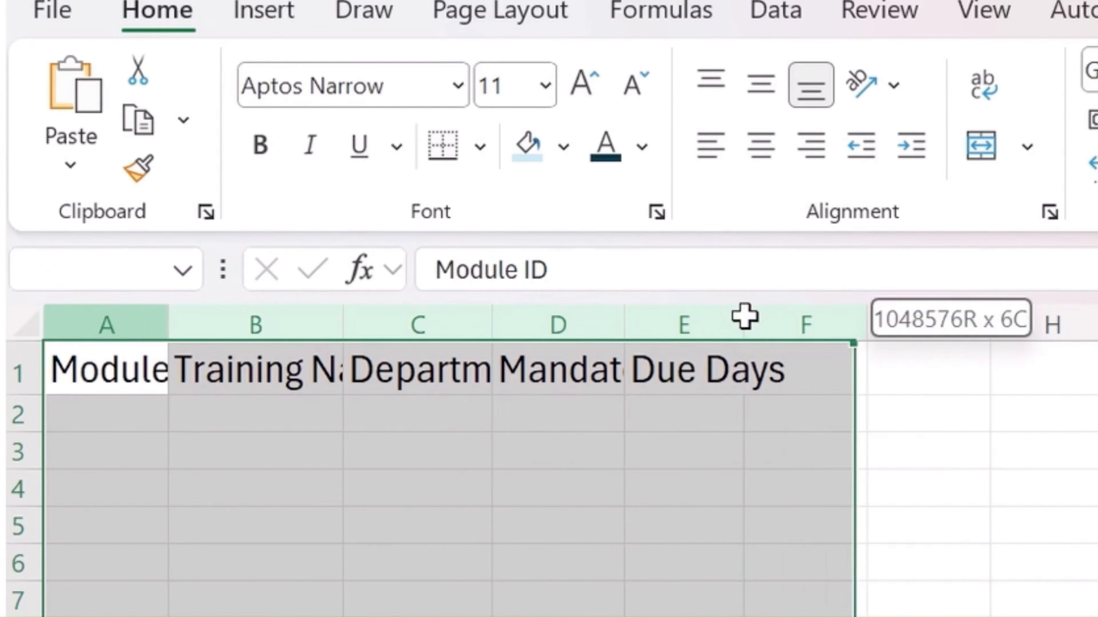
pyautogui.doubleClick(625, 318)
pyautogui.click(586, 408)
pyautogui.moveTo(130, 366); pyautogui.dragTo(938, 372)
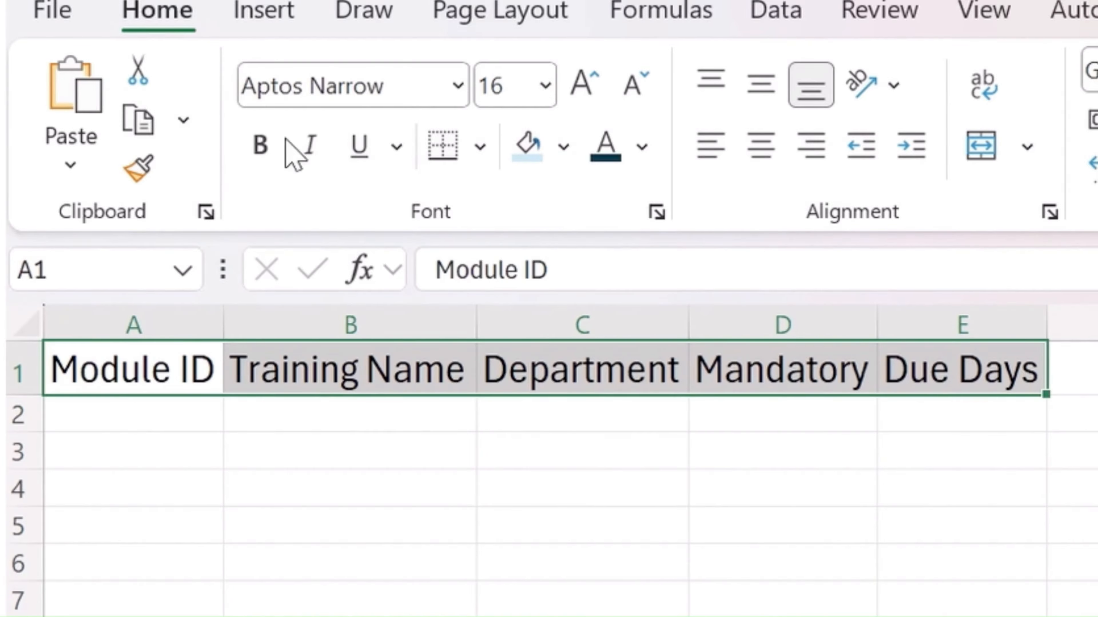
pyautogui.click(268, 147)
pyautogui.click(454, 518)
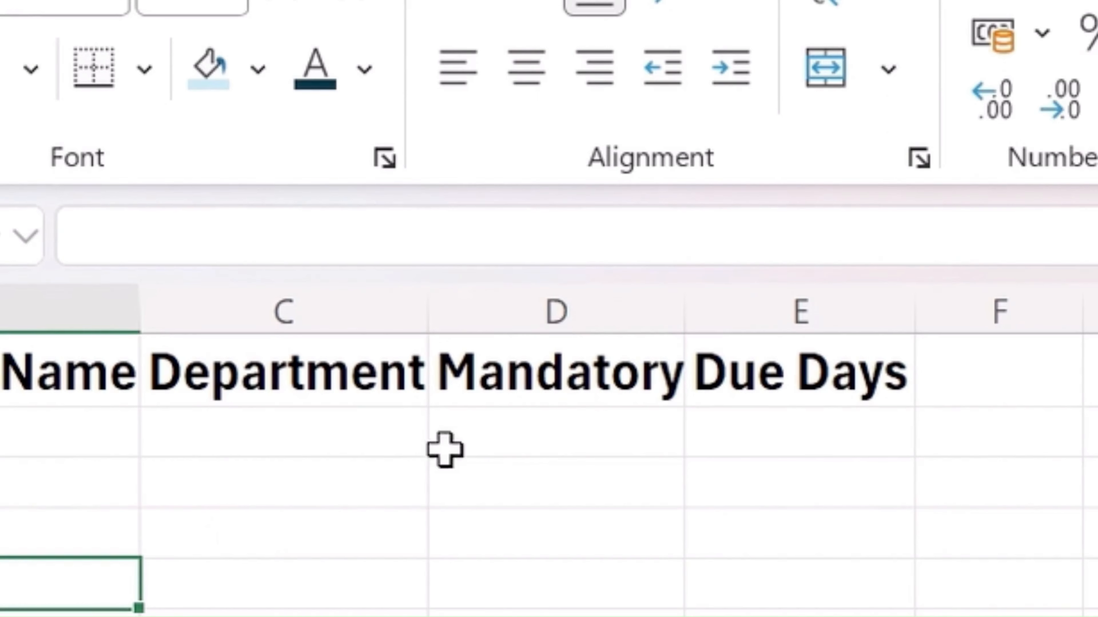
# Step: Paste the copied training module records as unformatted text starting at cell A2
pyautogui.click(497, 441)
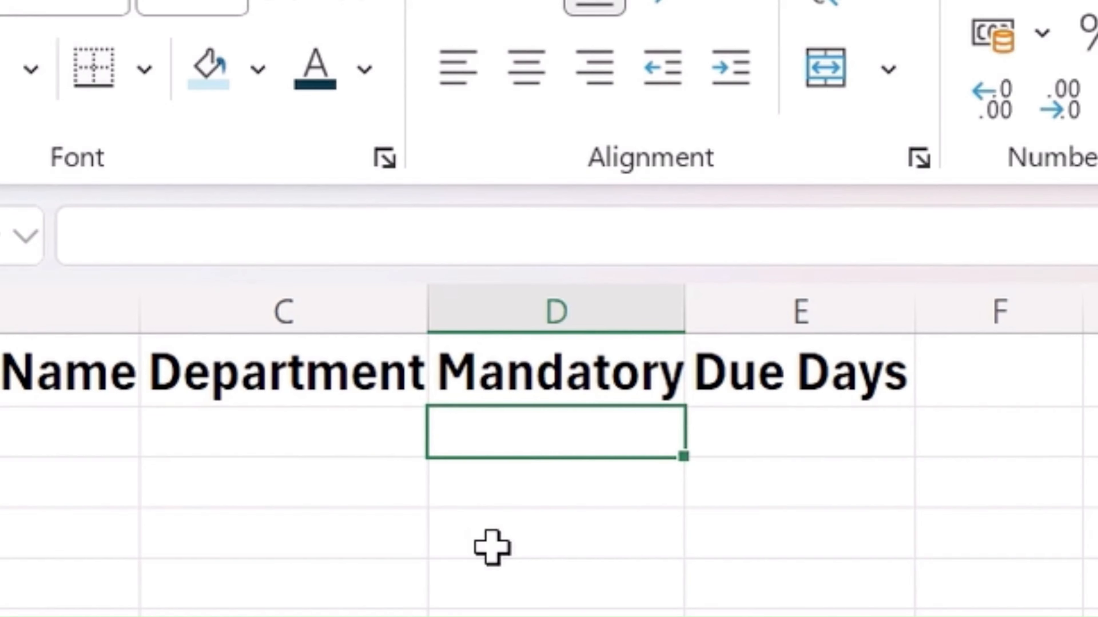
pyautogui.press('Right')
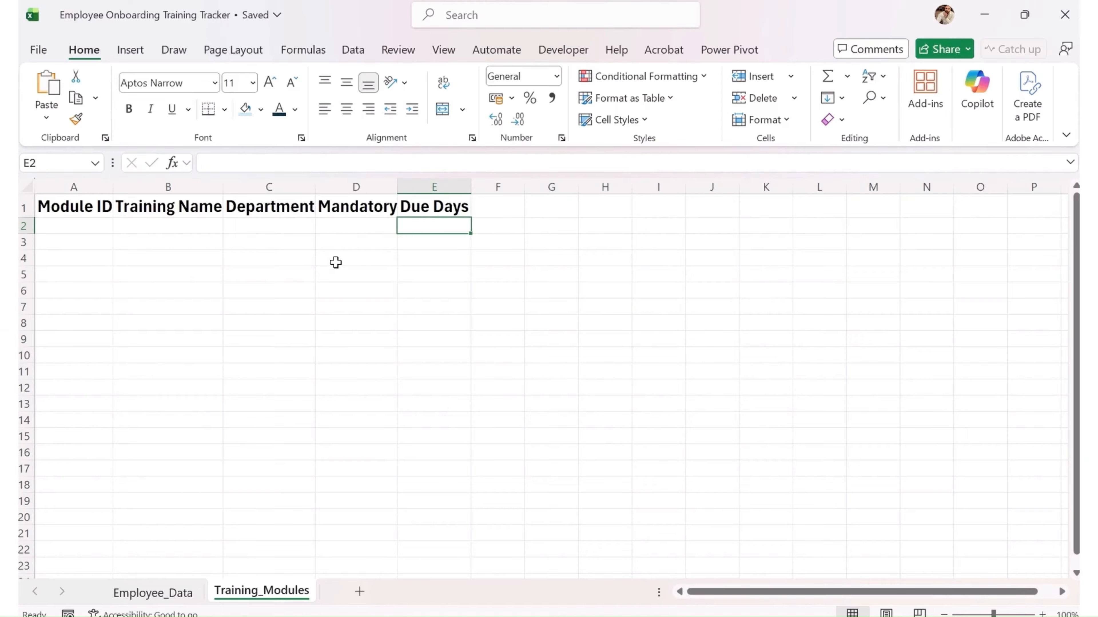
pyautogui.press('Left')
pyautogui.press('Left')
pyautogui.press('Left')
pyautogui.press('Left')
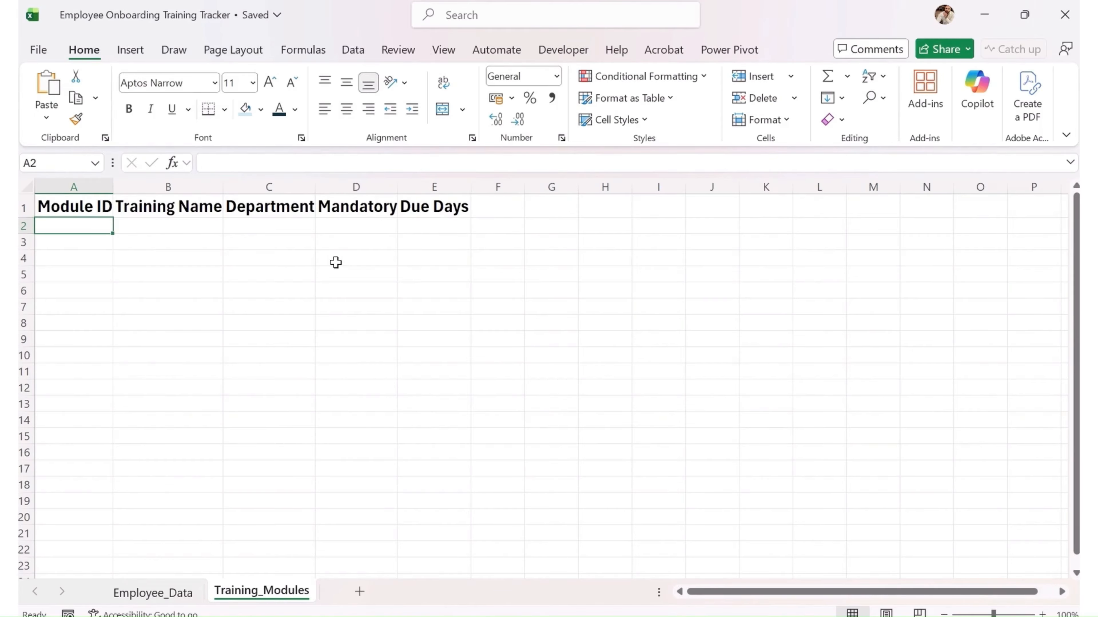
pyautogui.hotkey('ctrl', 'alt', 'v')
pyautogui.press('Down')
pyautogui.press('Down')
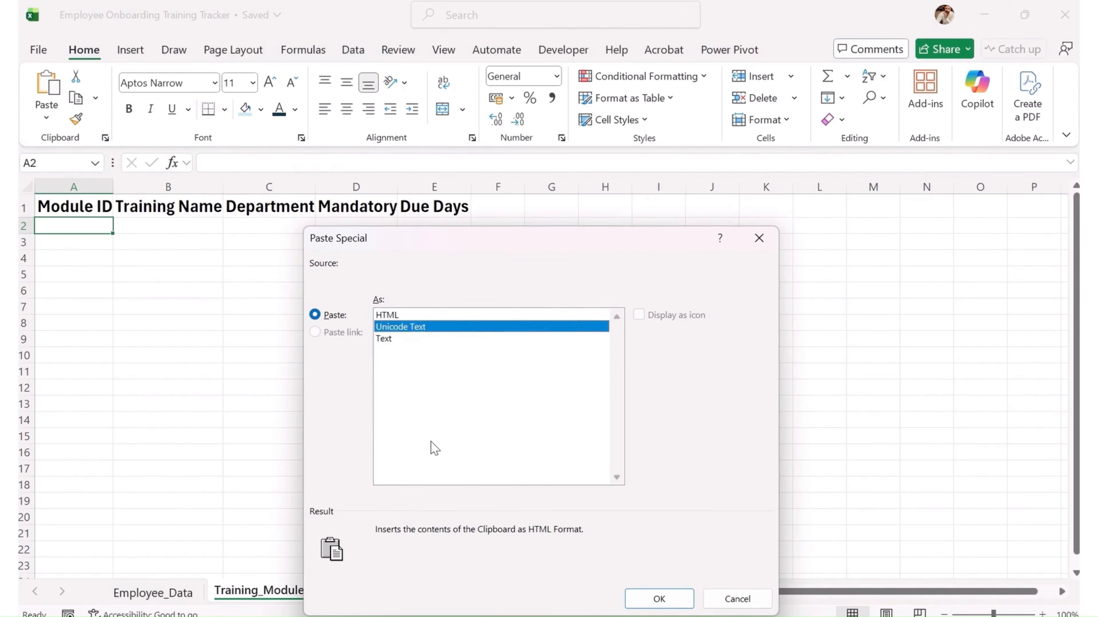
pyautogui.press('Return')
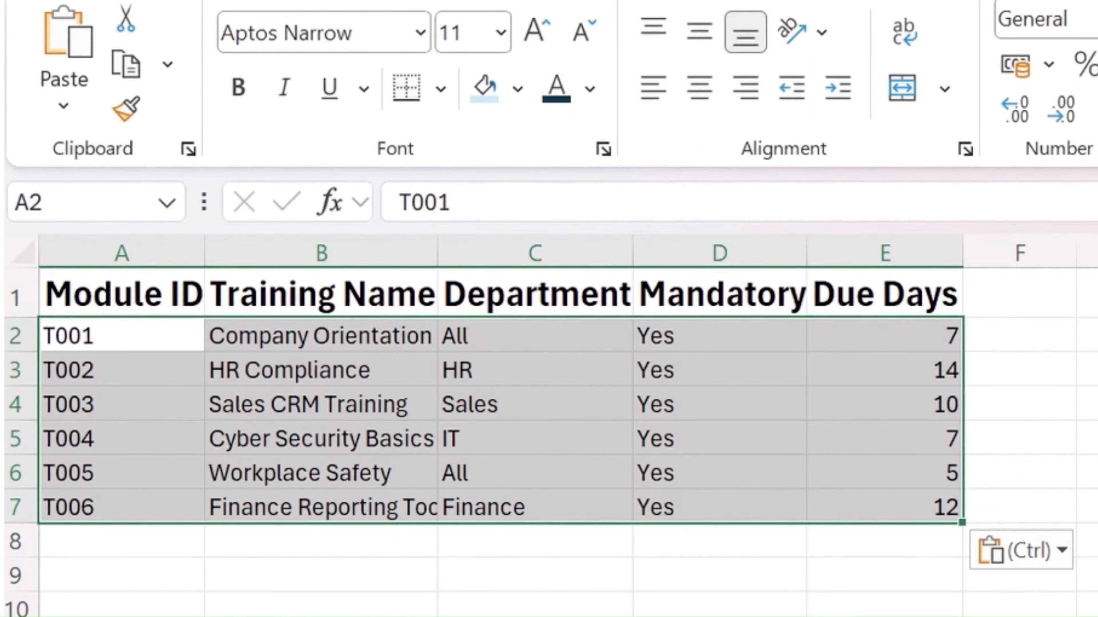
# Step: Center the module records A2:E7 horizontally and vertically, and autofit all columns to their contents
pyautogui.click(699, 86)
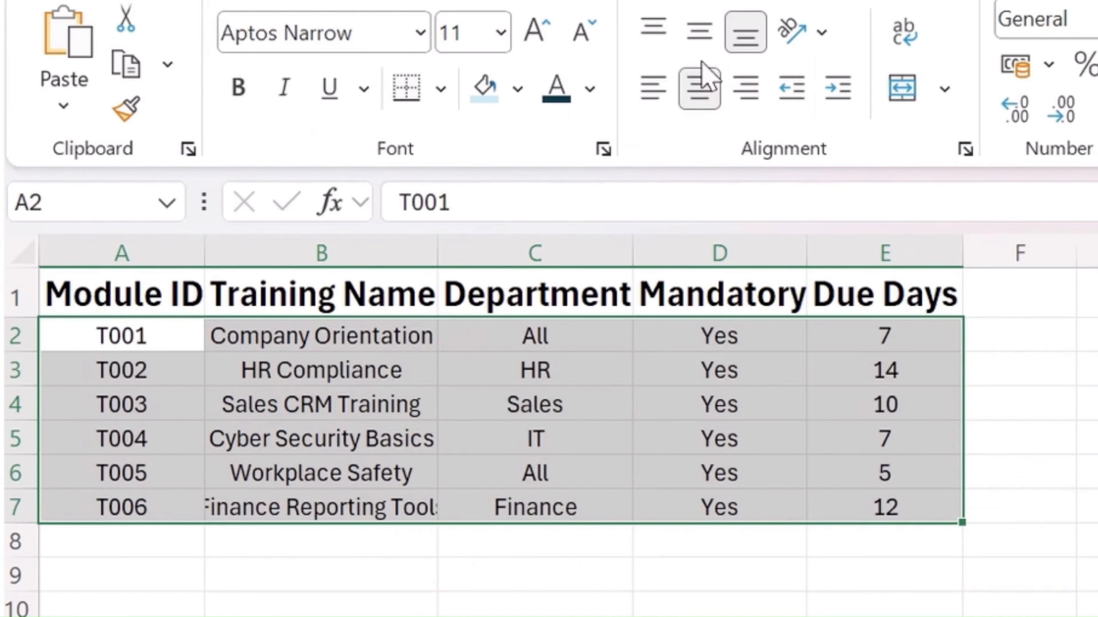
pyautogui.click(693, 46)
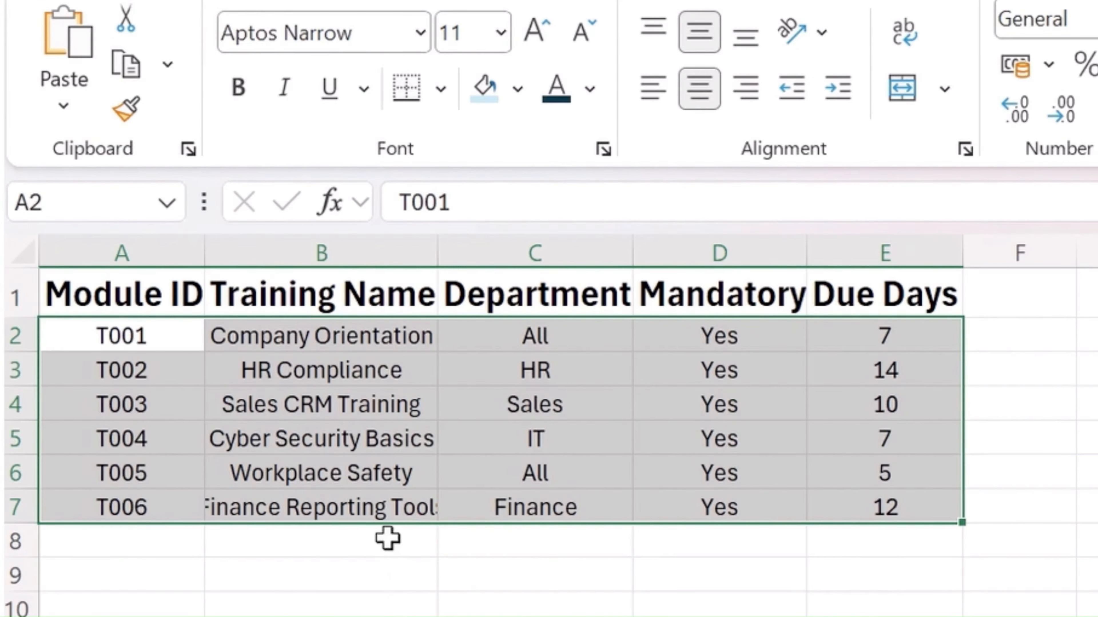
pyautogui.click(393, 500)
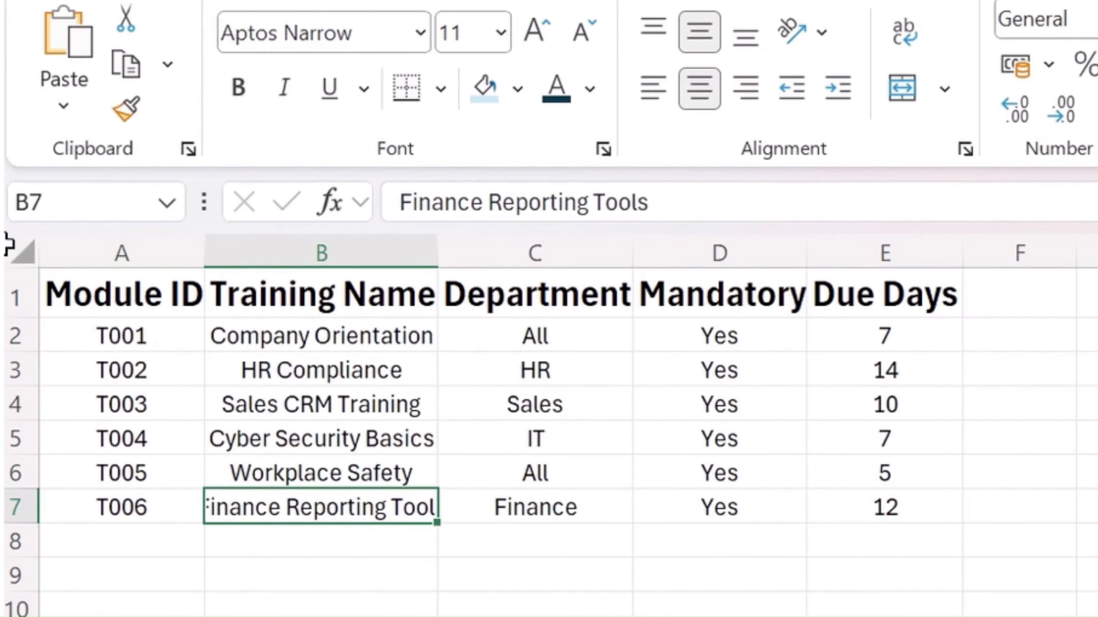
pyautogui.click(18, 252)
pyautogui.doubleClick(438, 253)
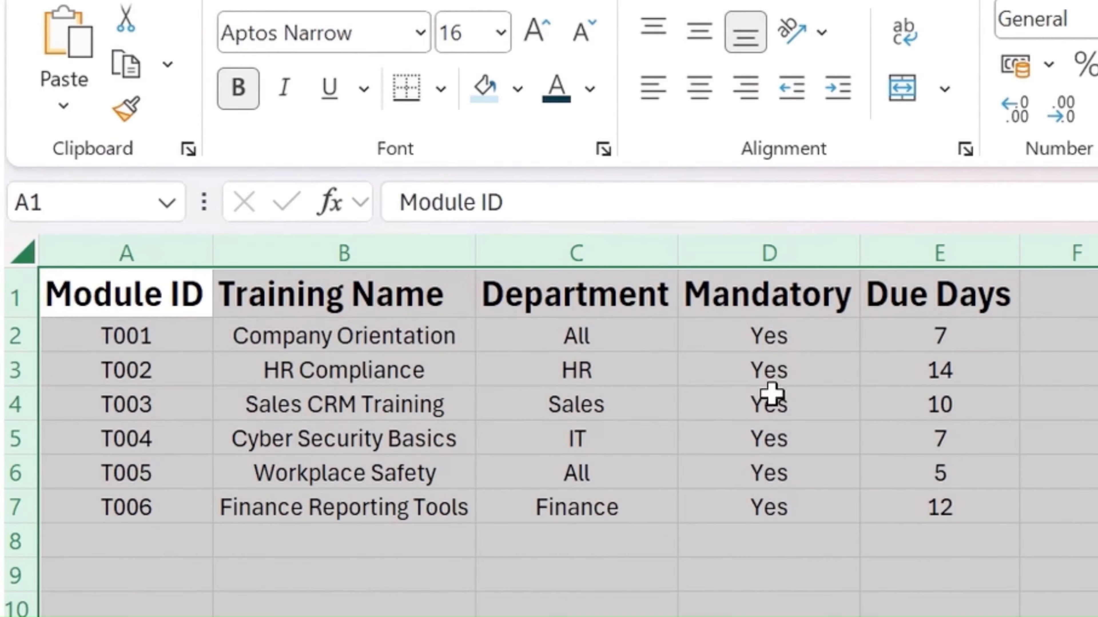
# Step: Set Mandatory to No for modules T003, T004 and T005 by filling the value down D4:D6
pyautogui.click(804, 338)
pyautogui.click(787, 407)
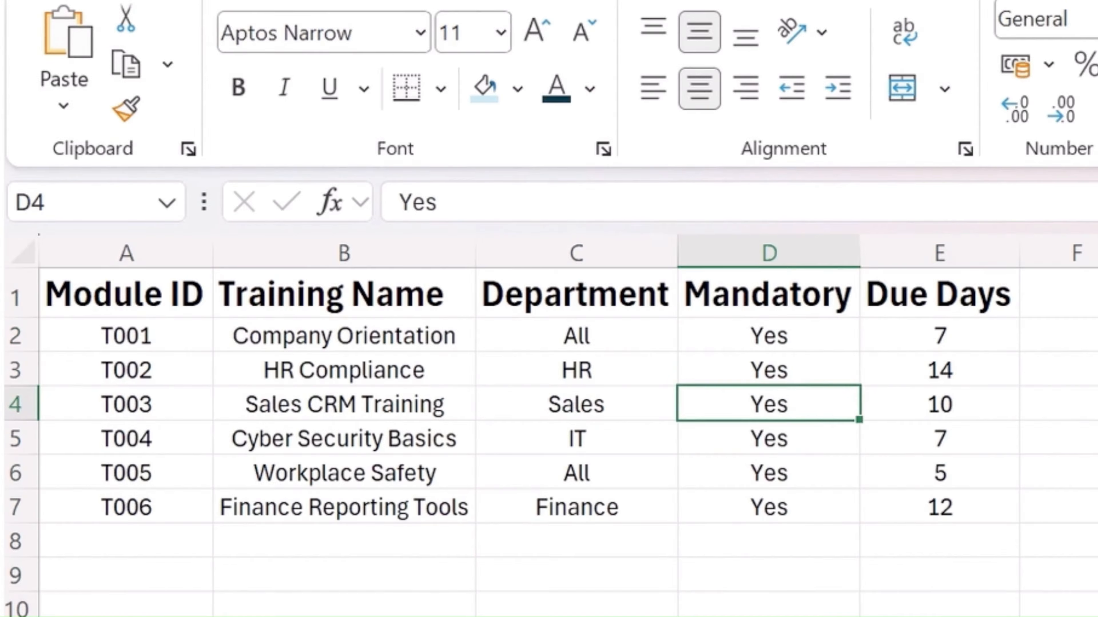
pyautogui.write('No')
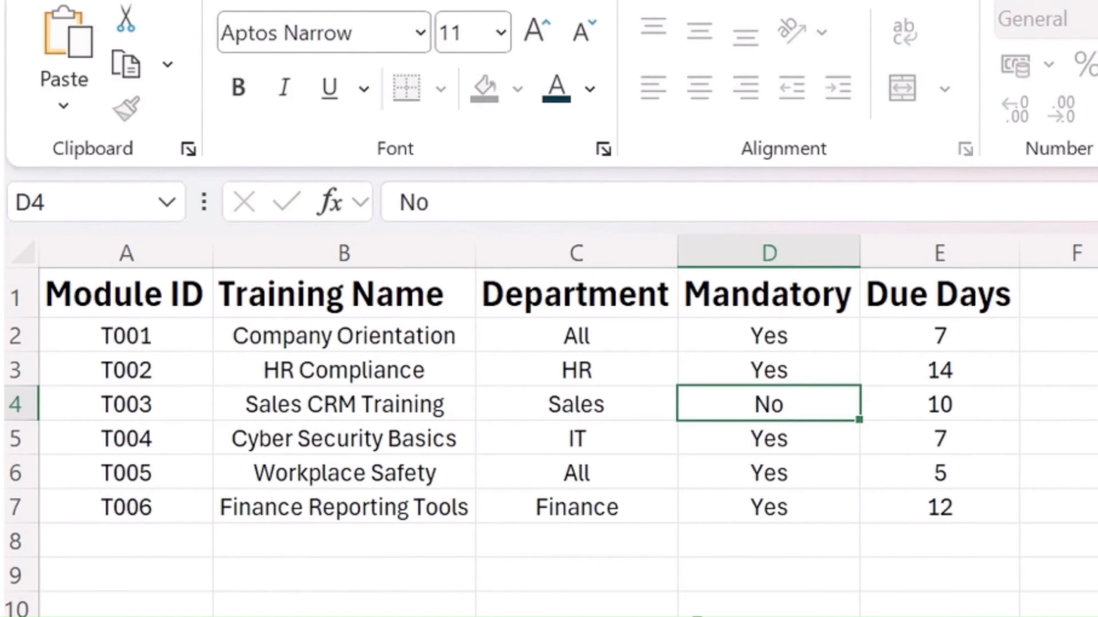
pyautogui.press('Return')
pyautogui.press('Up')
pyautogui.hotkey('shift', 'Down')
pyautogui.hotkey('shift', 'Down')
pyautogui.hotkey('ctrl', 'd')
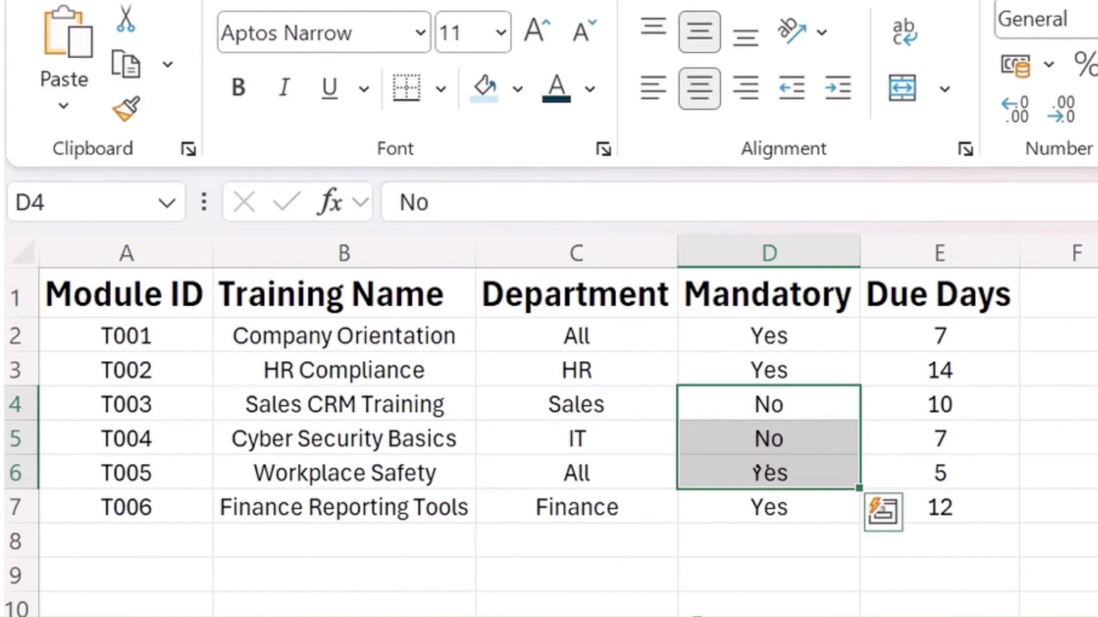
pyautogui.press('Left')
pyautogui.press('Up')
pyautogui.press('Right')
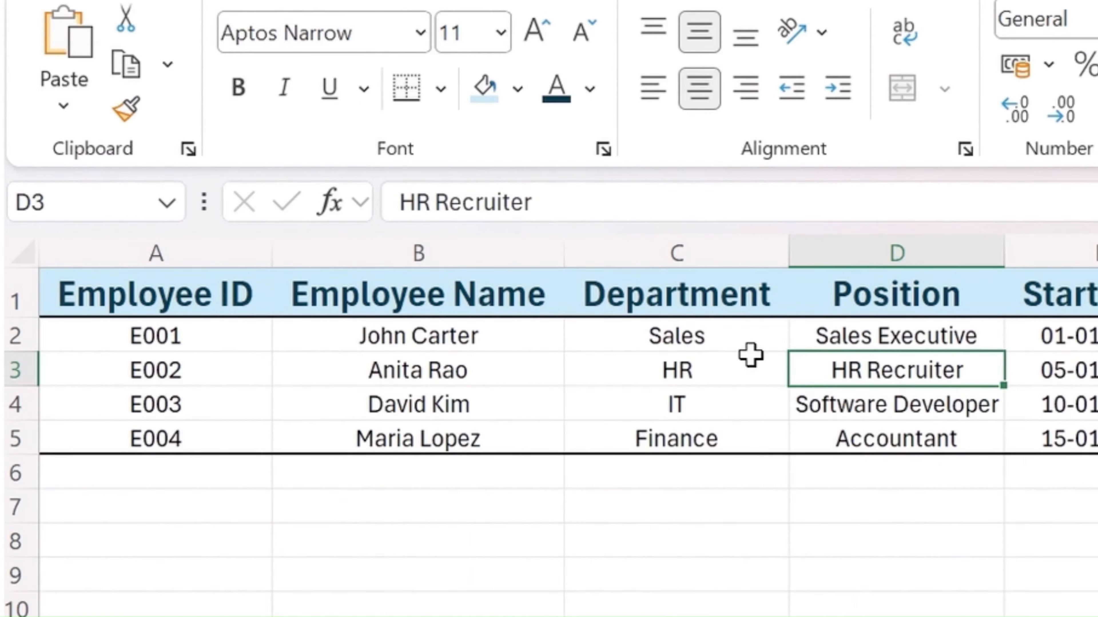
# Step: Convert A1:E7 on the Training_Modules sheet into a table with headers and apply the Plum, Table Style Medium 20 style
pyautogui.click(283, 592)
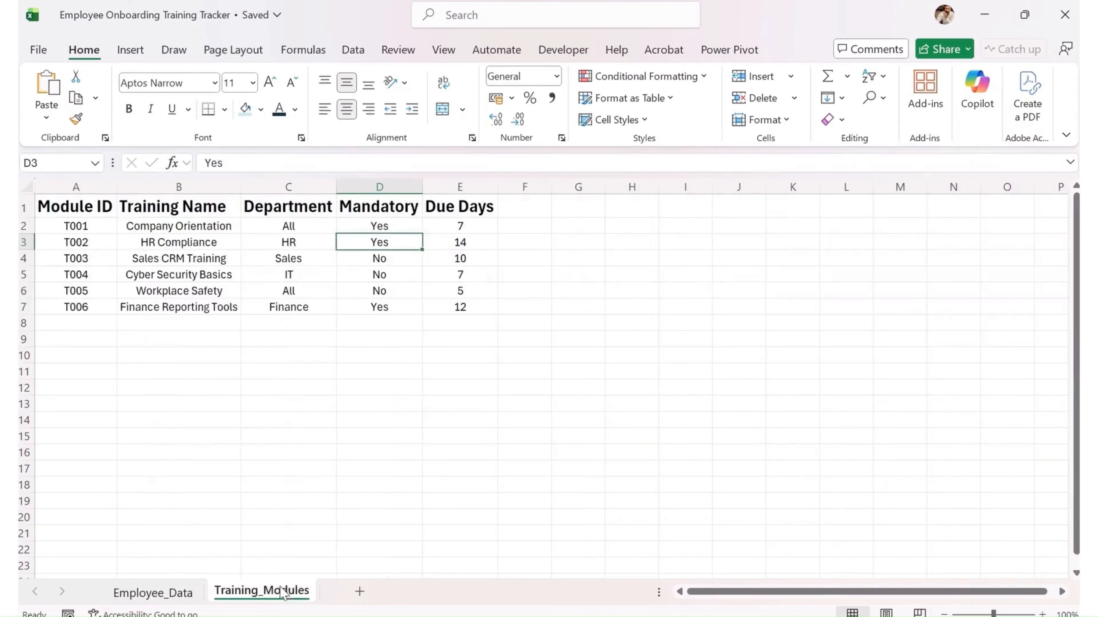
pyautogui.click(283, 289)
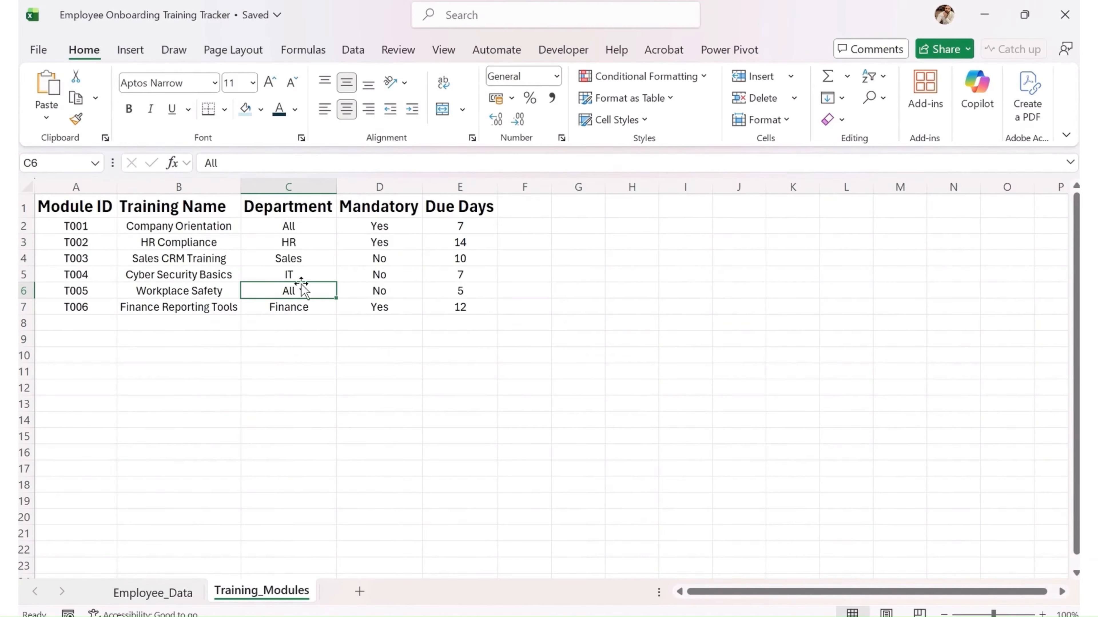
pyautogui.click(130, 50)
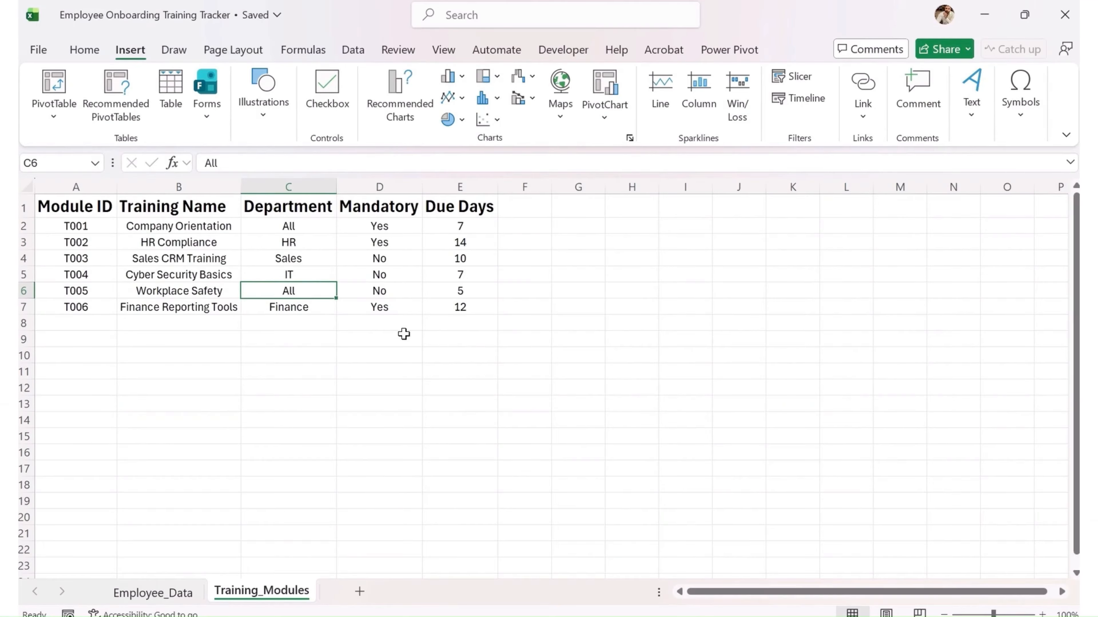
pyautogui.hotkey('ctrl', 't')
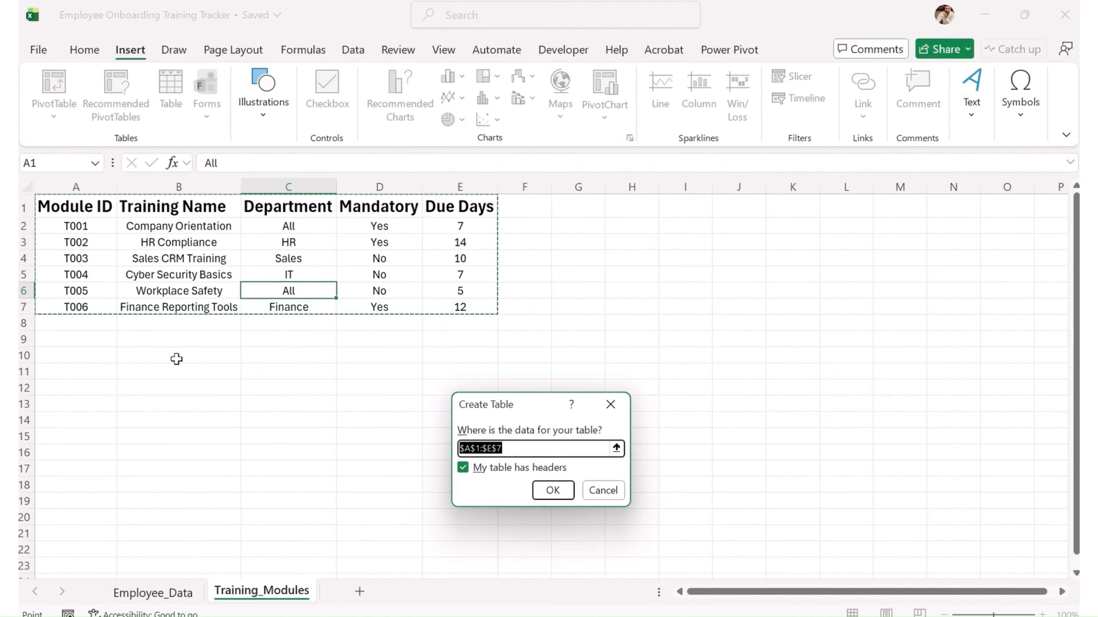
pyautogui.click(551, 492)
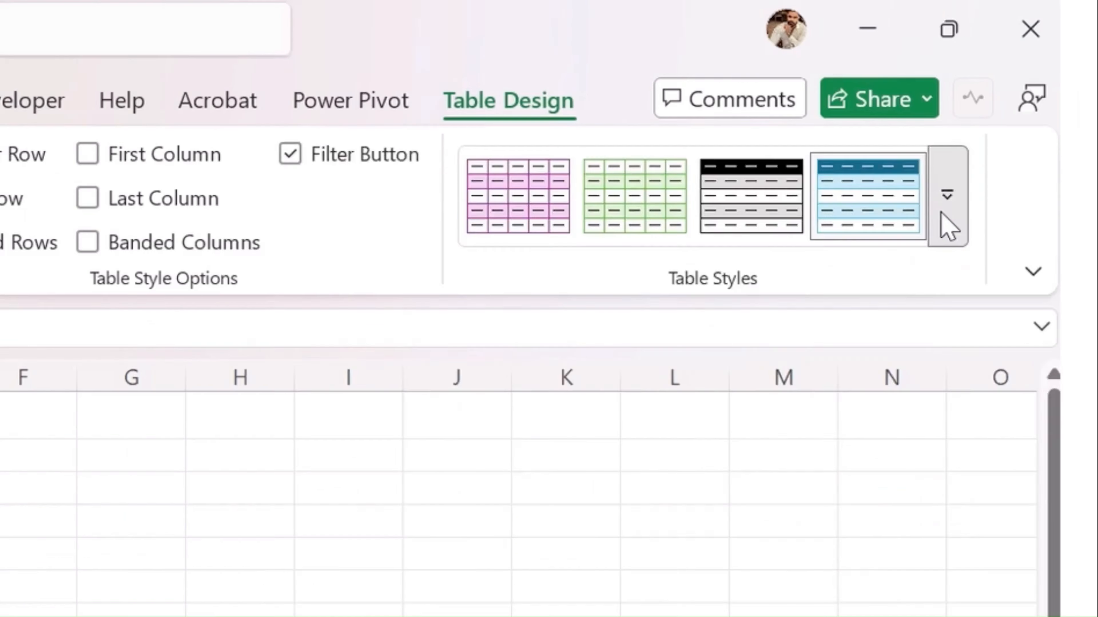
pyautogui.click(1023, 111)
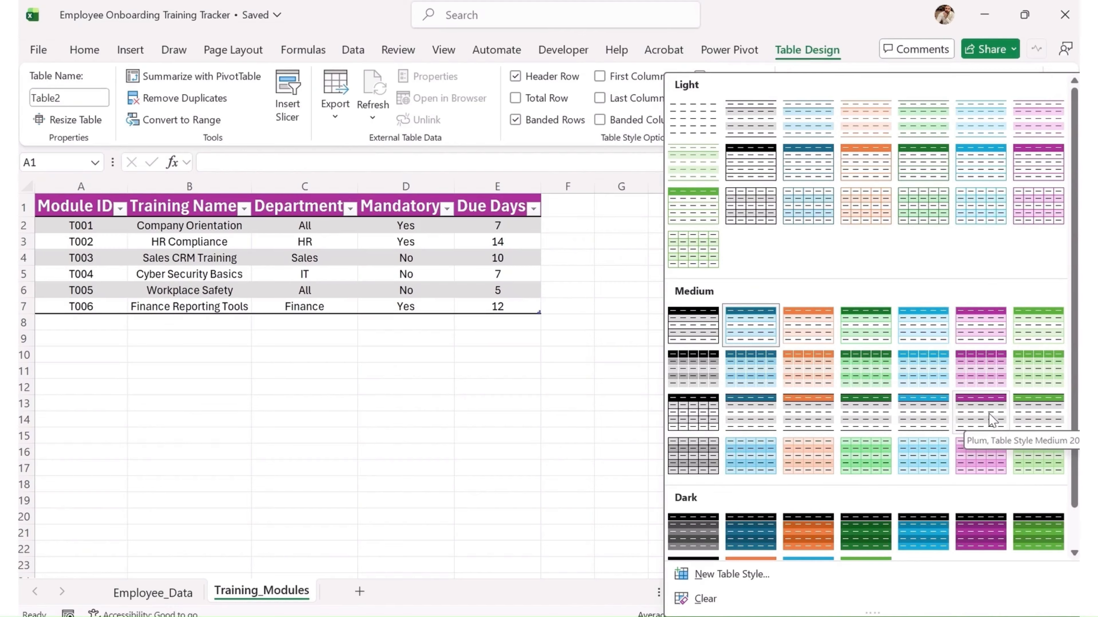
pyautogui.click(993, 418)
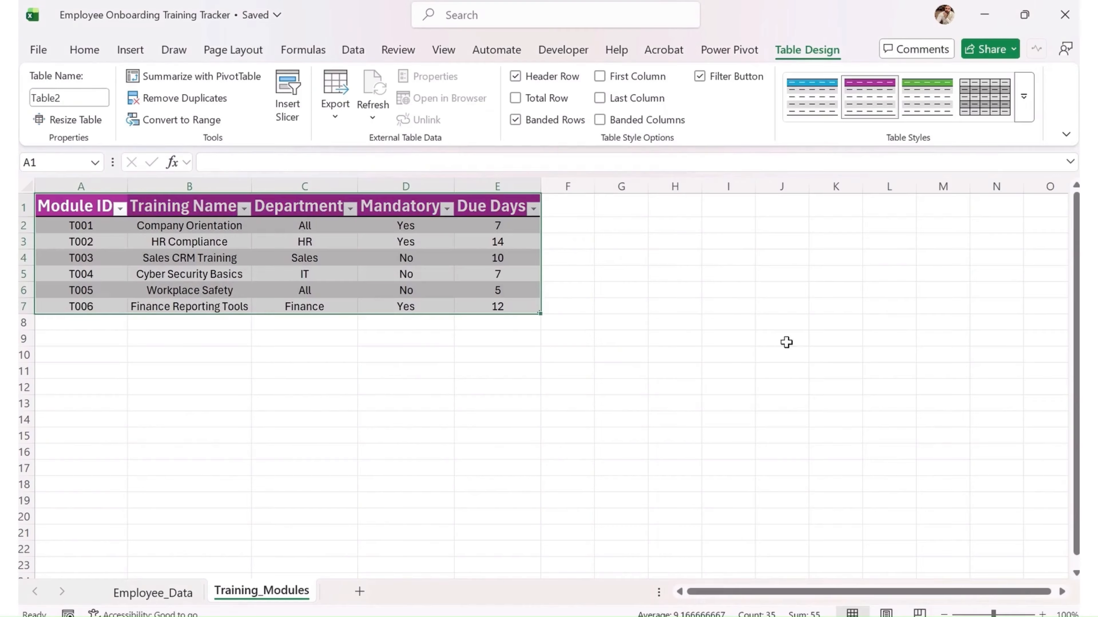
# Step: Turn off banded rows and the filter buttons for the training modules table
pyautogui.click(515, 119)
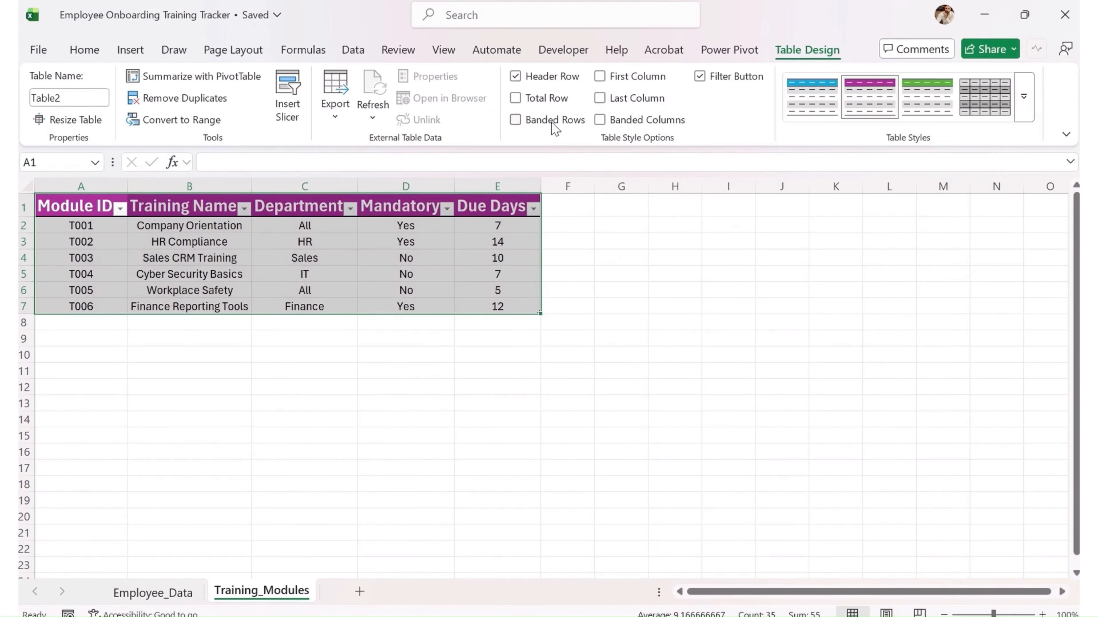
pyautogui.click(701, 77)
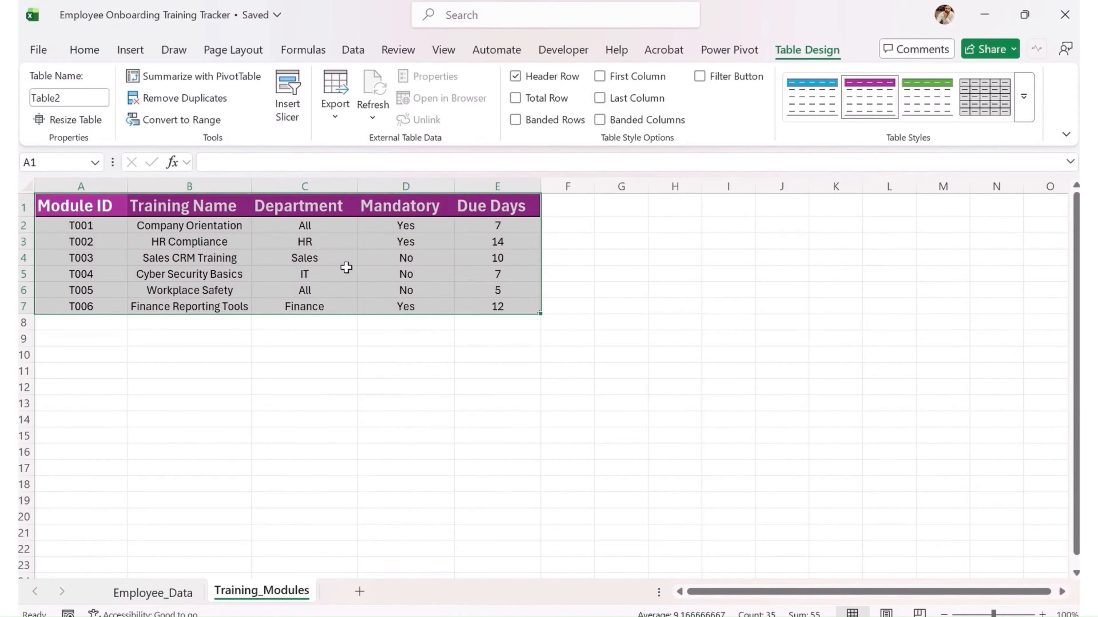
pyautogui.click(350, 353)
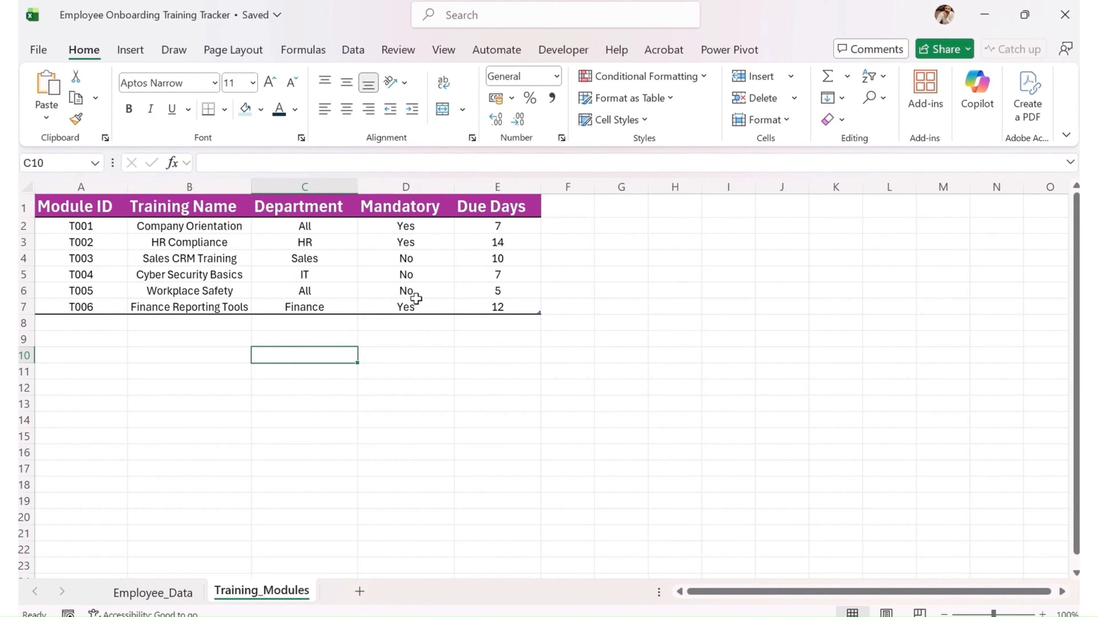
# Step: Rename the training modules table to tblModules
pyautogui.click(365, 252)
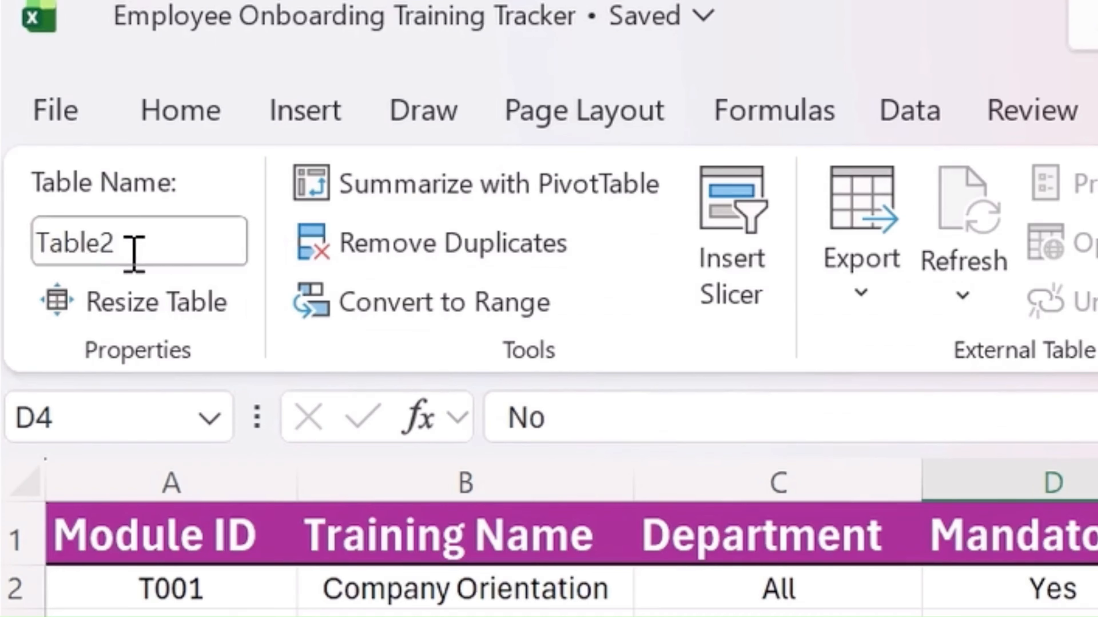
pyautogui.click(68, 102)
pyautogui.doubleClick(134, 250)
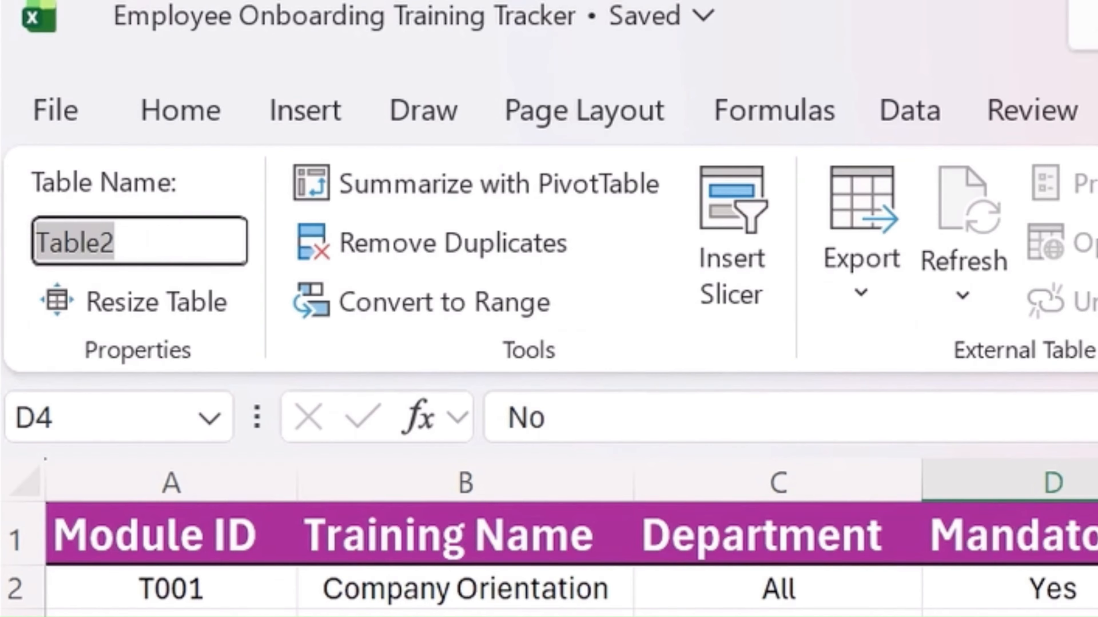
pyautogui.write('tbl')
pyautogui.write('Modu')
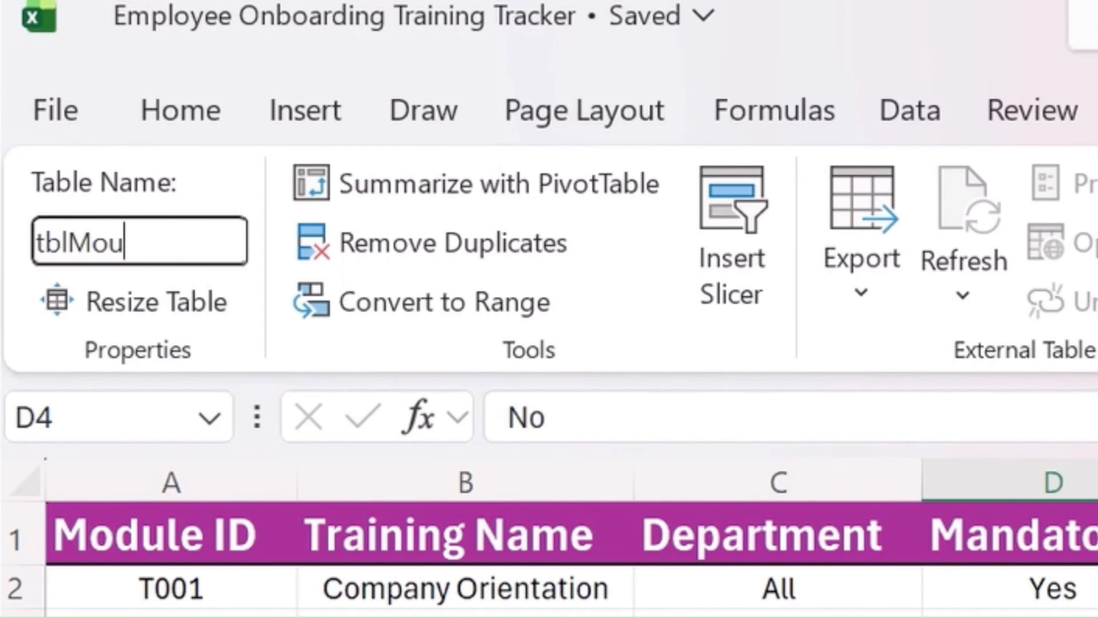
pyautogui.press('BackSpace')
pyautogui.write('dule')
pyautogui.write('s')
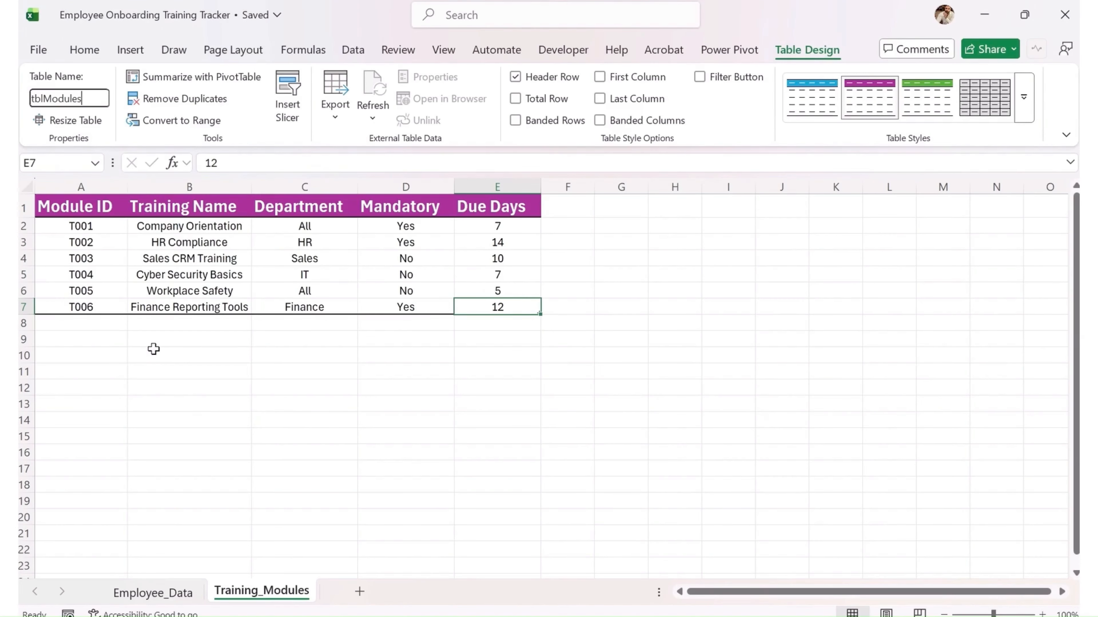
pyautogui.press('Return')
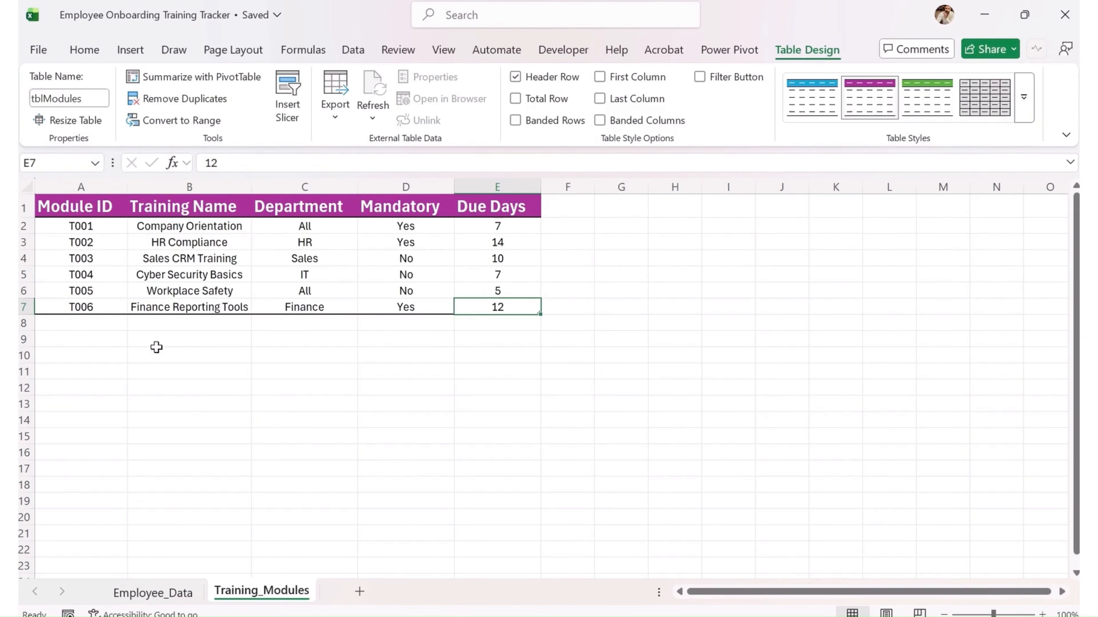
# Step: Check the table names assigned to the training modules table and the employee data table
pyautogui.click(247, 383)
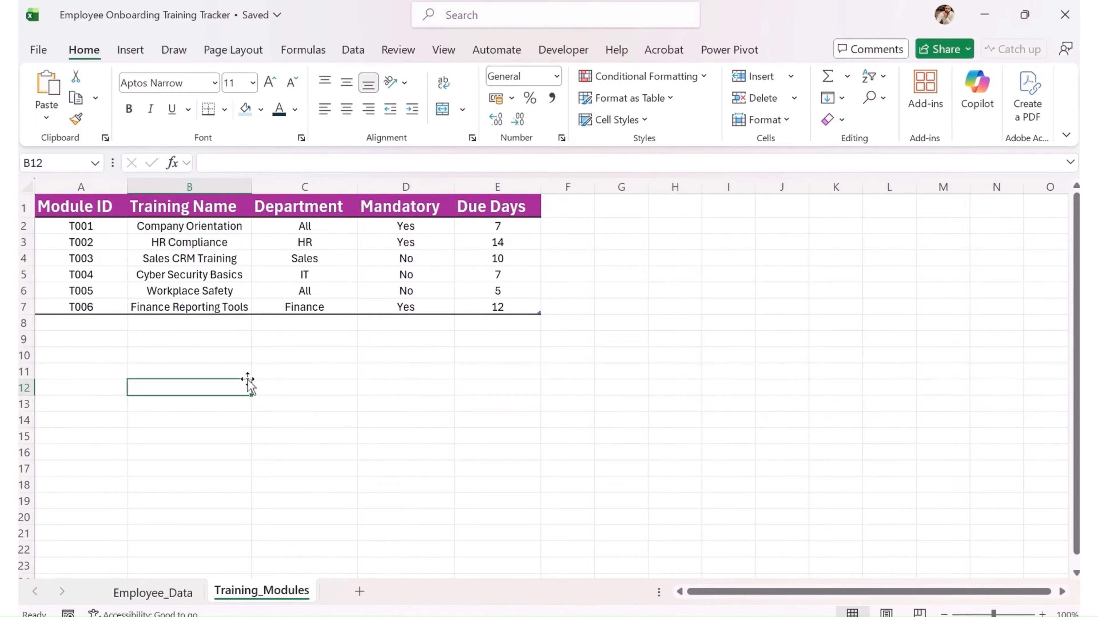
pyautogui.click(218, 275)
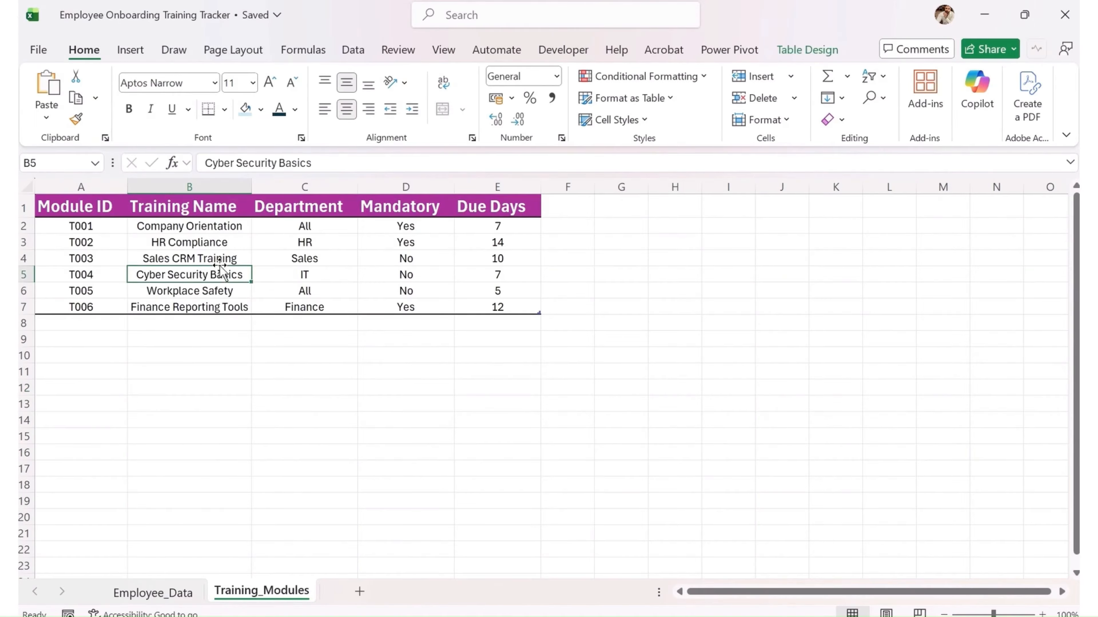
pyautogui.click(791, 51)
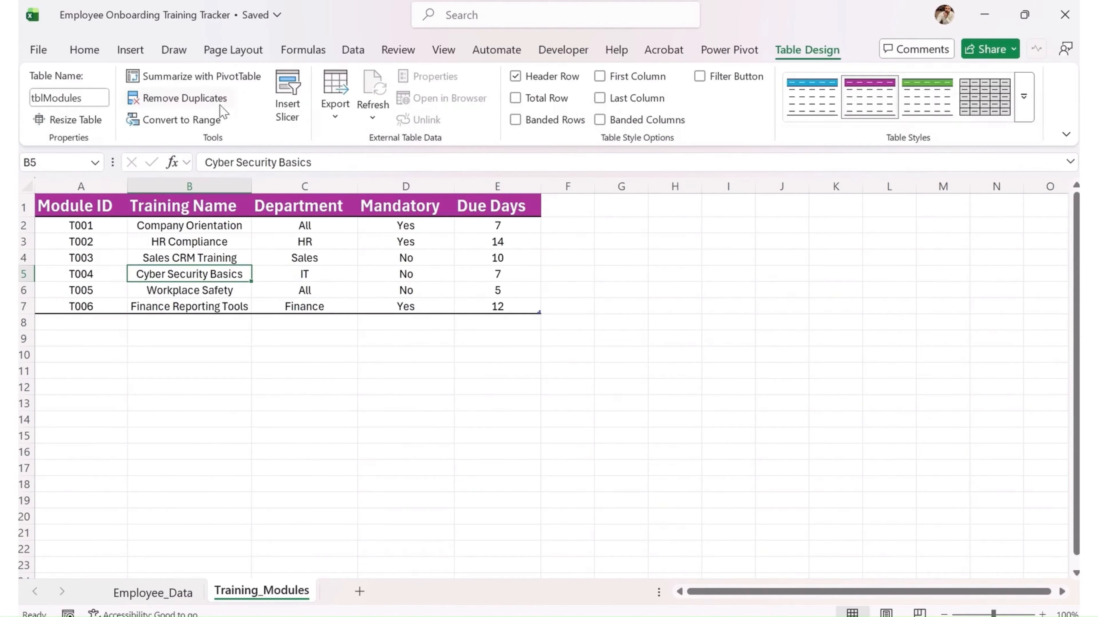
pyautogui.click(172, 594)
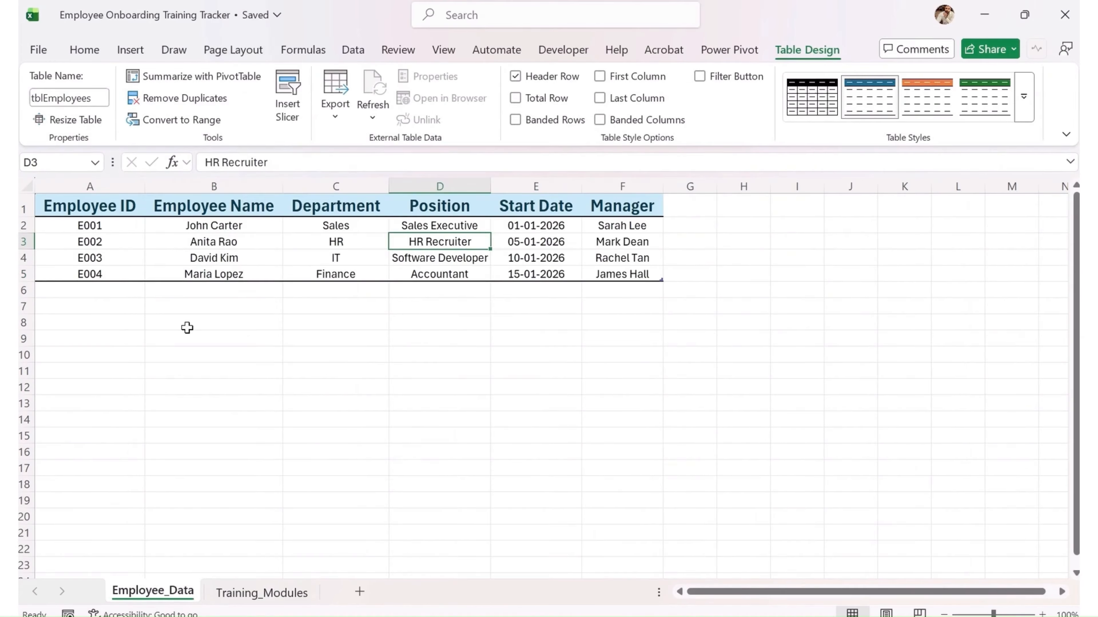
pyautogui.click(259, 243)
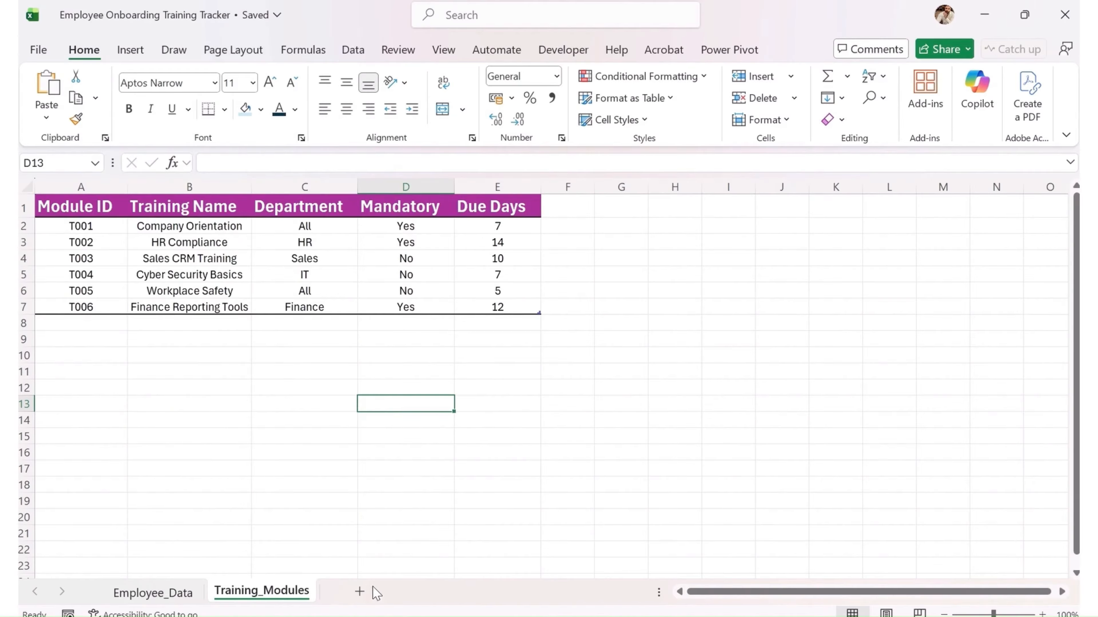
# Step: Add a new worksheet named Training_Tracker and place it before the Employee_Data sheet
pyautogui.click(360, 592)
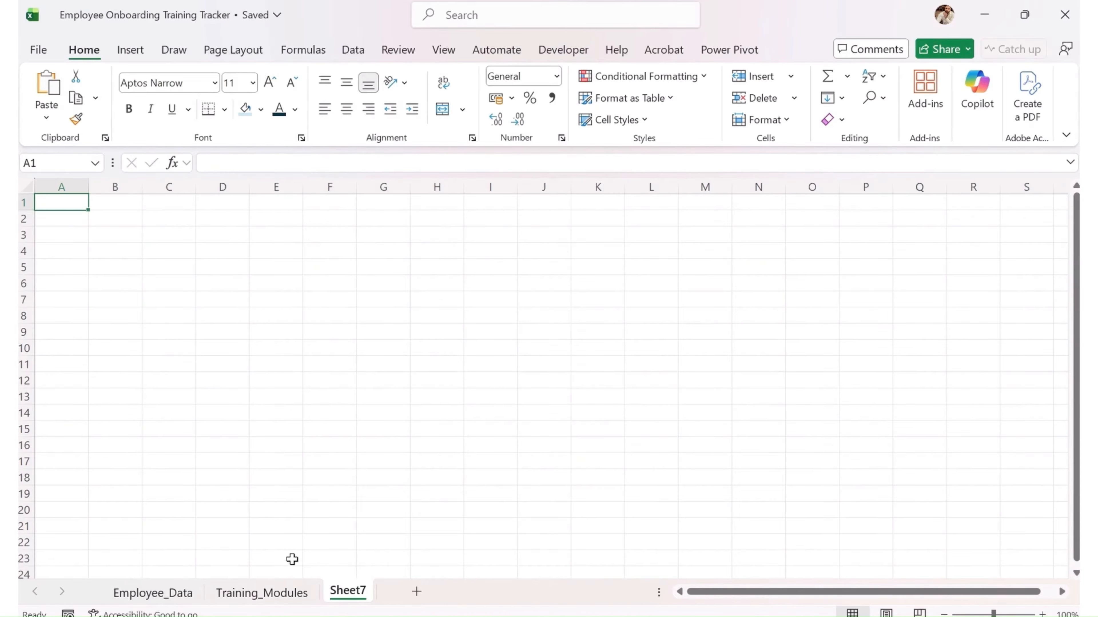
pyautogui.doubleClick(349, 590)
pyautogui.write('T')
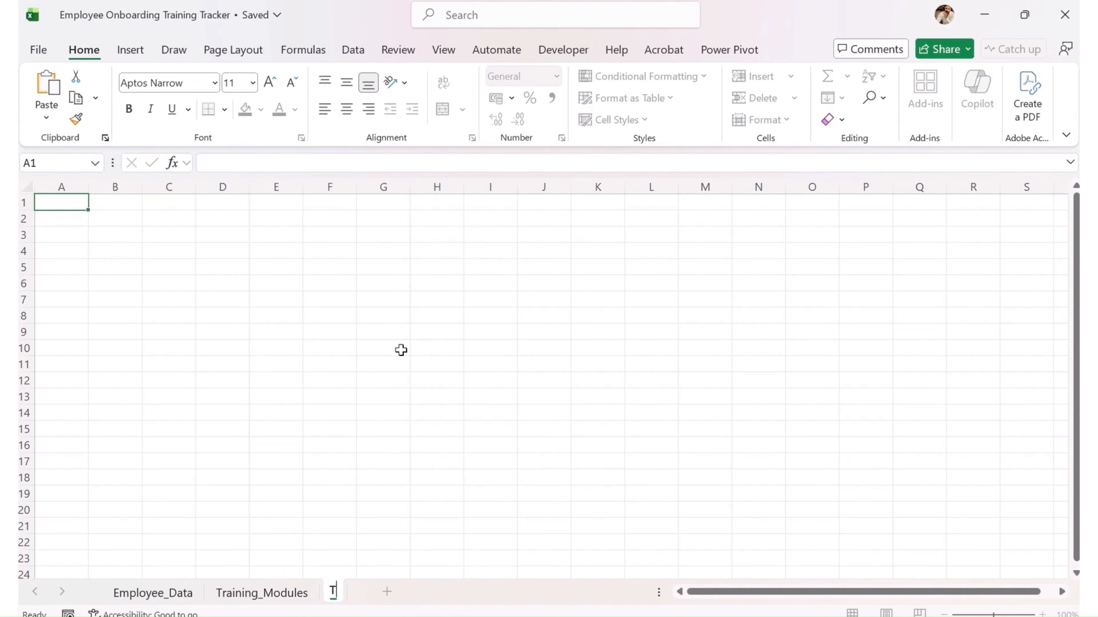
pyautogui.write('raining_')
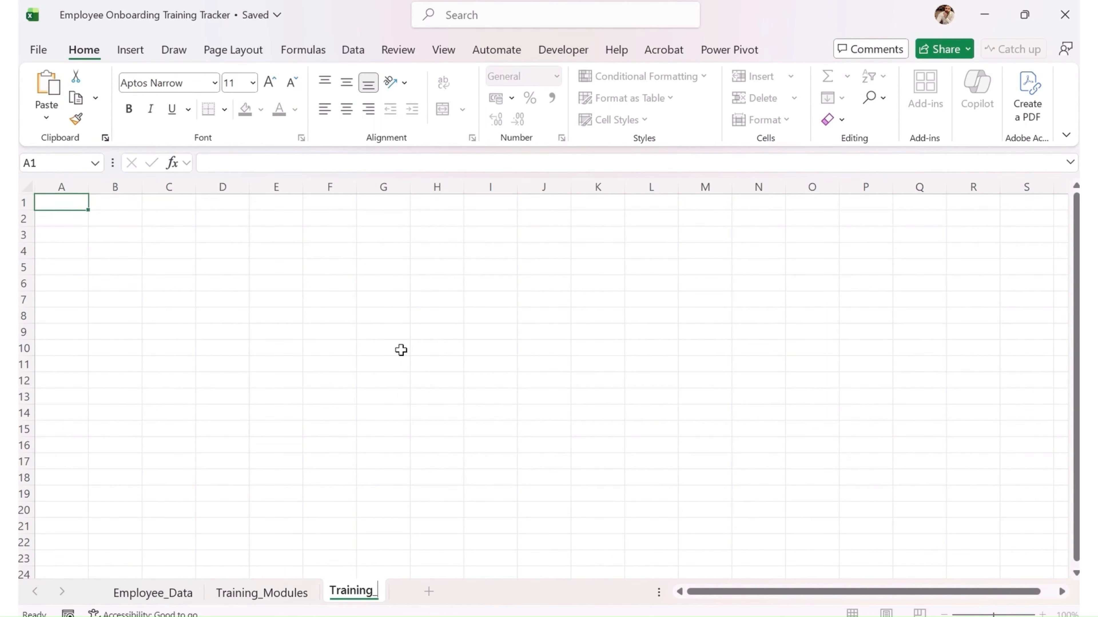
pyautogui.write('tRAK')
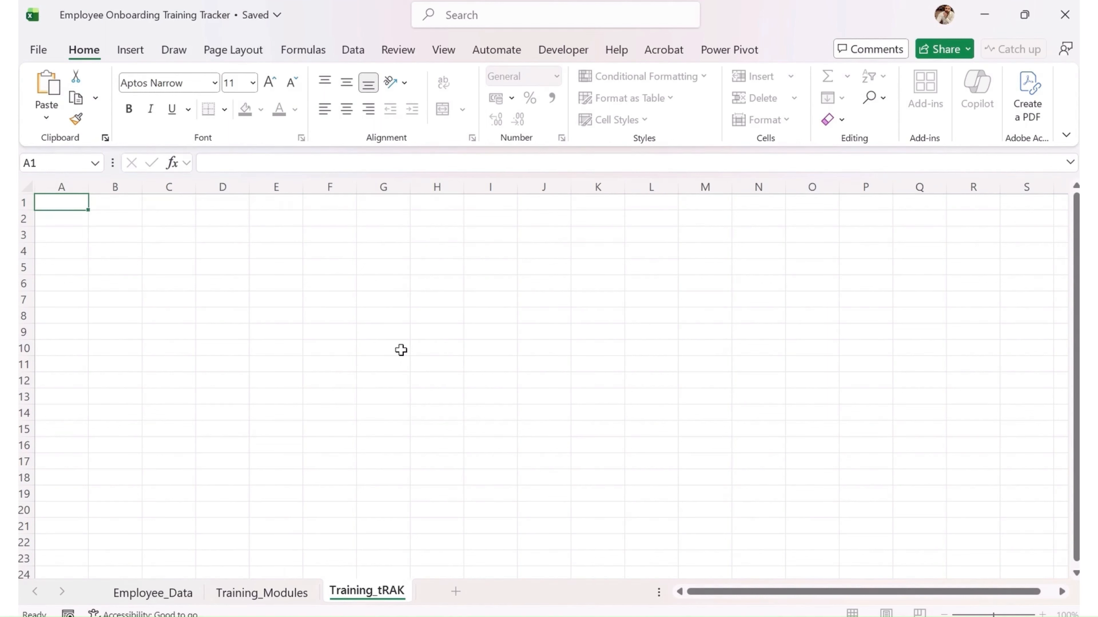
pyautogui.press('BackSpace')
pyautogui.write('CKER')
pyautogui.press('BackSpace')
pyautogui.press('BackSpace')
pyautogui.press('BackSpace')
pyautogui.press('BackSpace')
pyautogui.press('BackSpace')
pyautogui.press('BackSpace')
pyautogui.press('BackSpace')
pyautogui.write('Tracker')
pyautogui.click(386, 333)
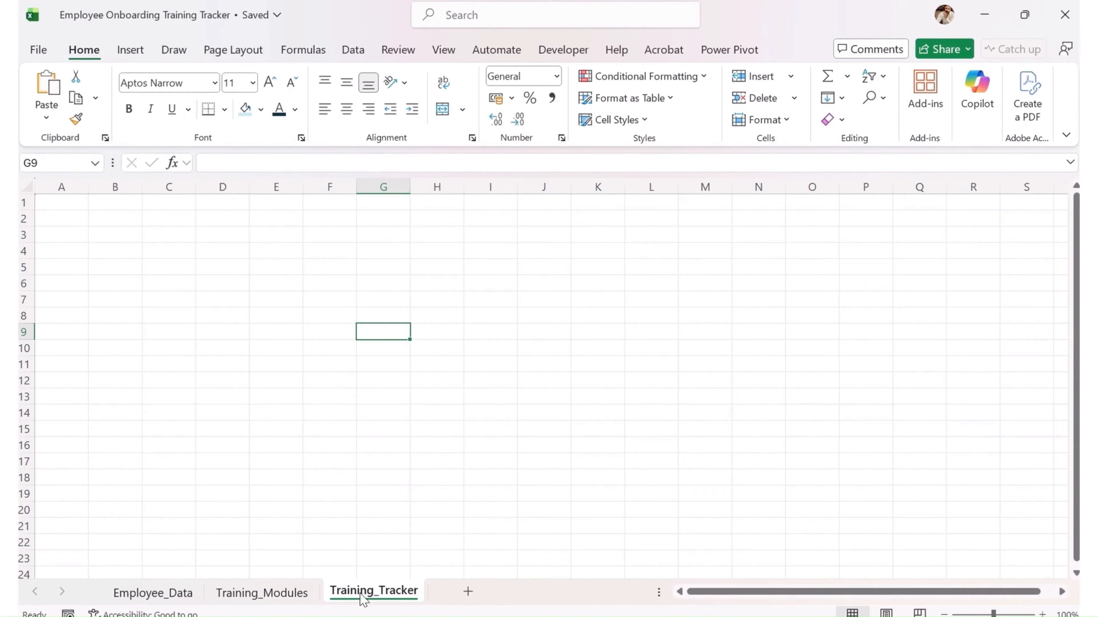
pyautogui.moveTo(355, 592); pyautogui.dragTo(134, 591)
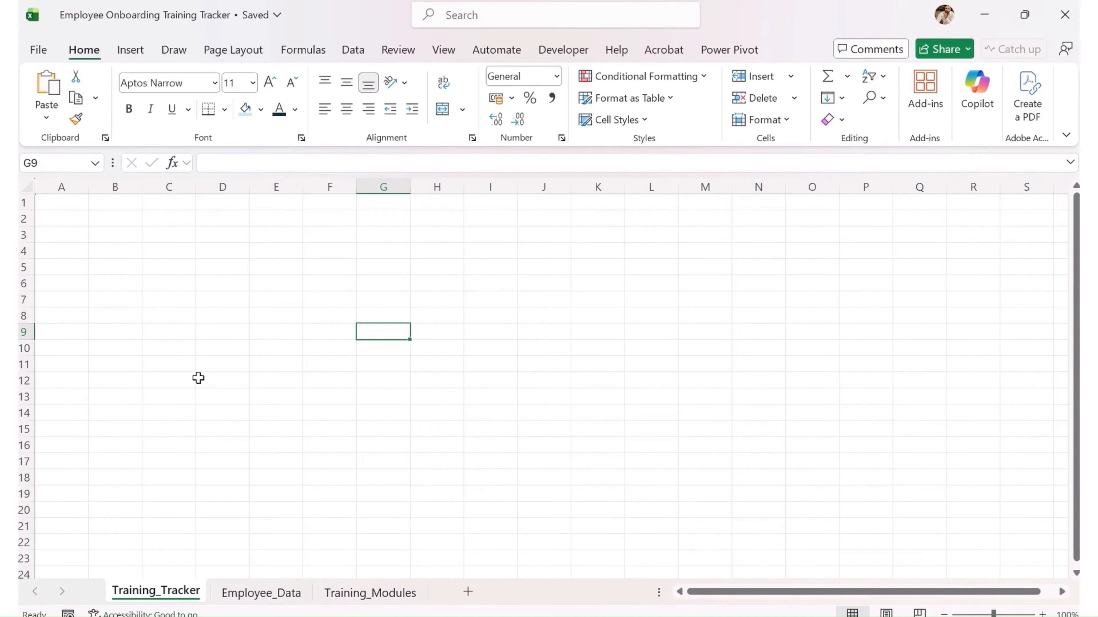
# Step: Review the column headers on the Employee_Data and Training_Modules sheets for use in the tracker
pyautogui.click(65, 208)
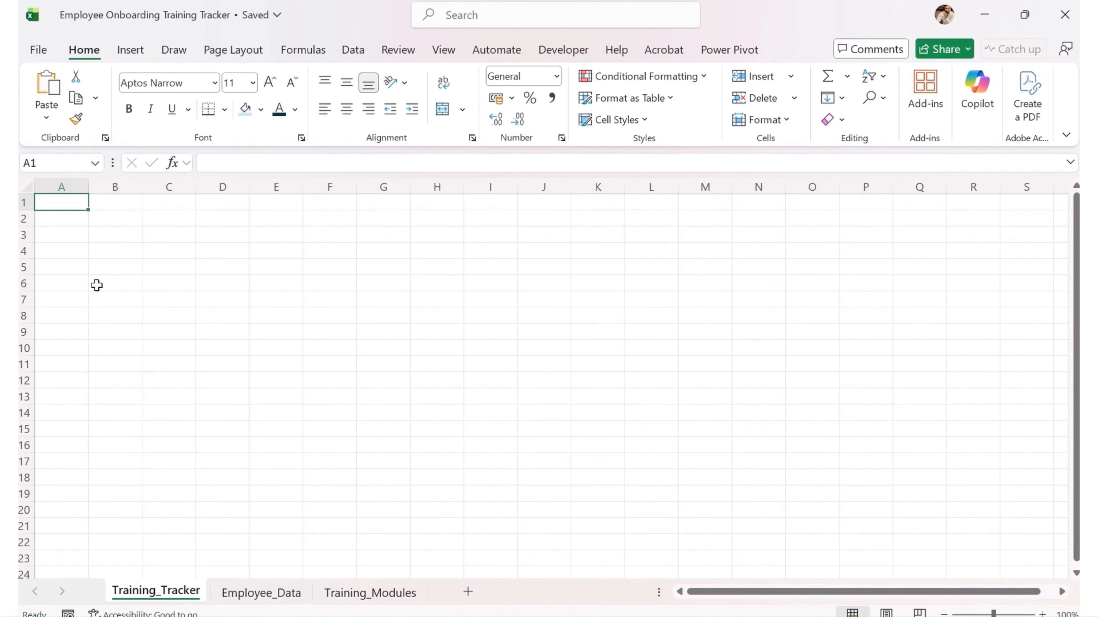
pyautogui.click(261, 592)
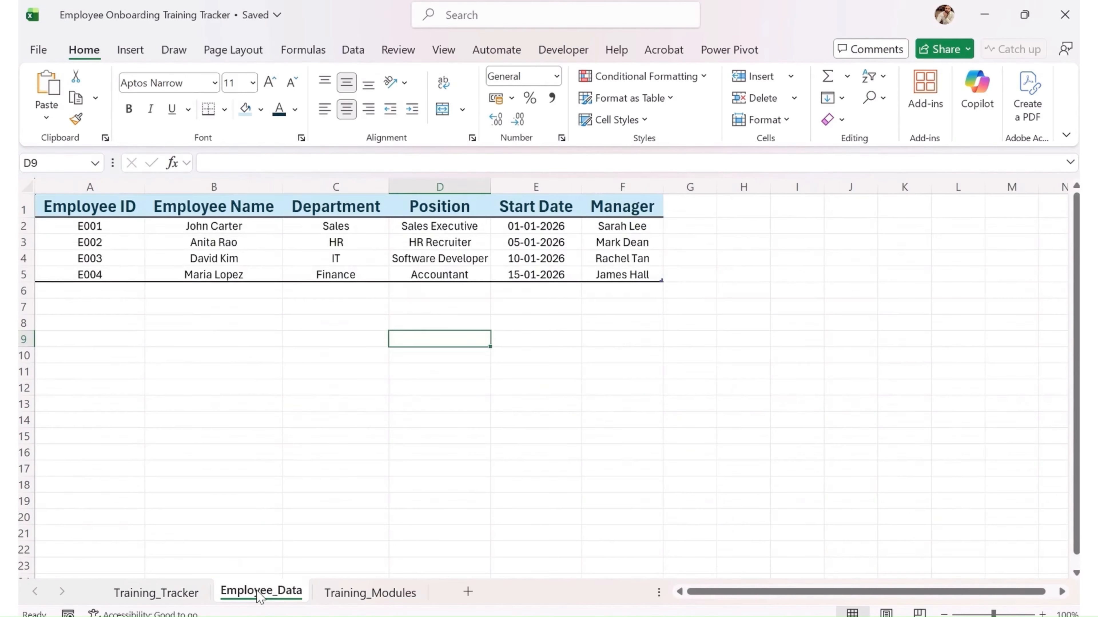
pyautogui.click(90, 211)
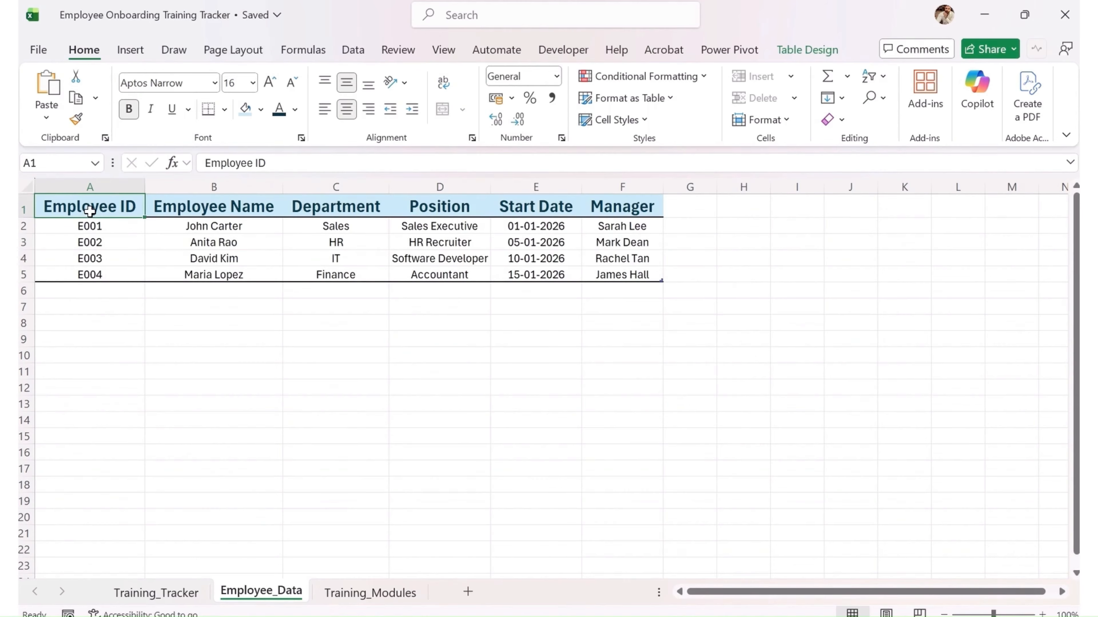
pyautogui.click(212, 208)
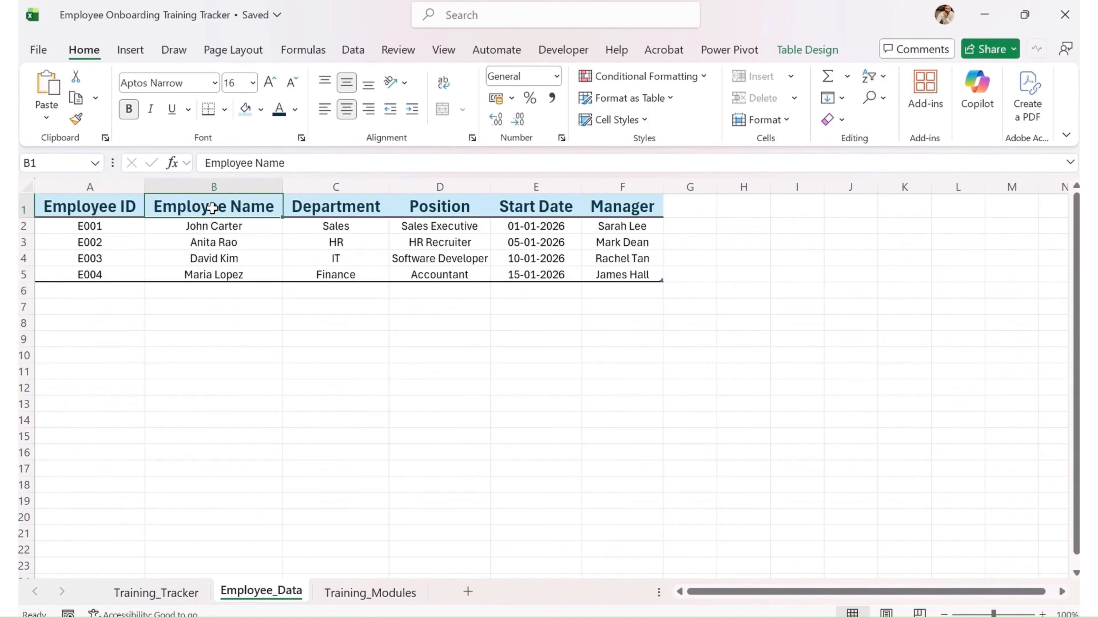
pyautogui.click(338, 205)
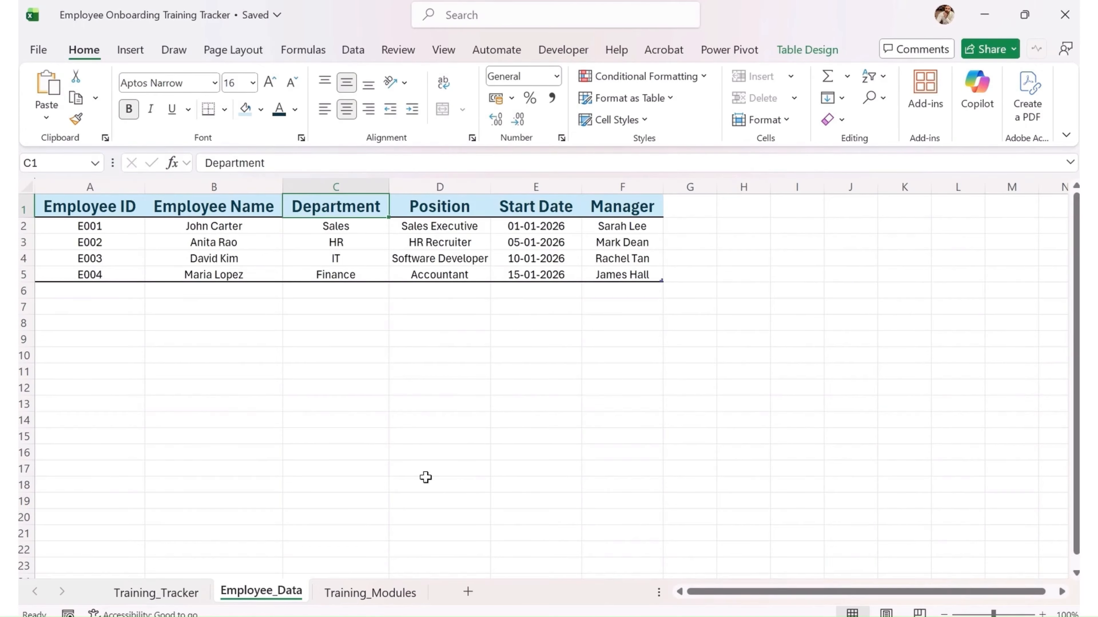
pyautogui.click(371, 593)
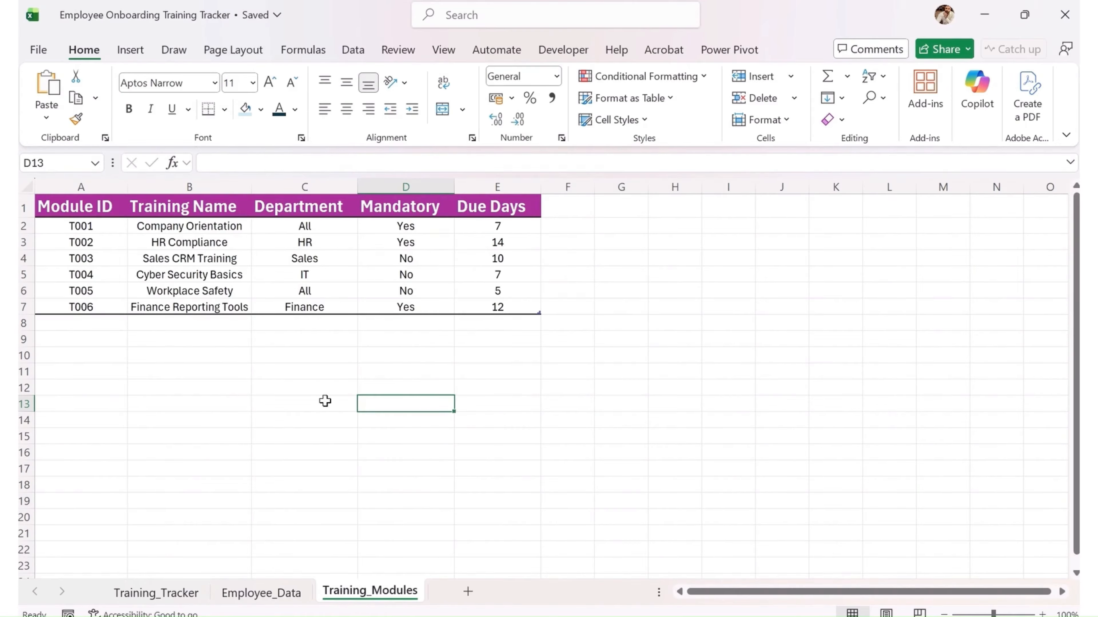
pyautogui.click(189, 598)
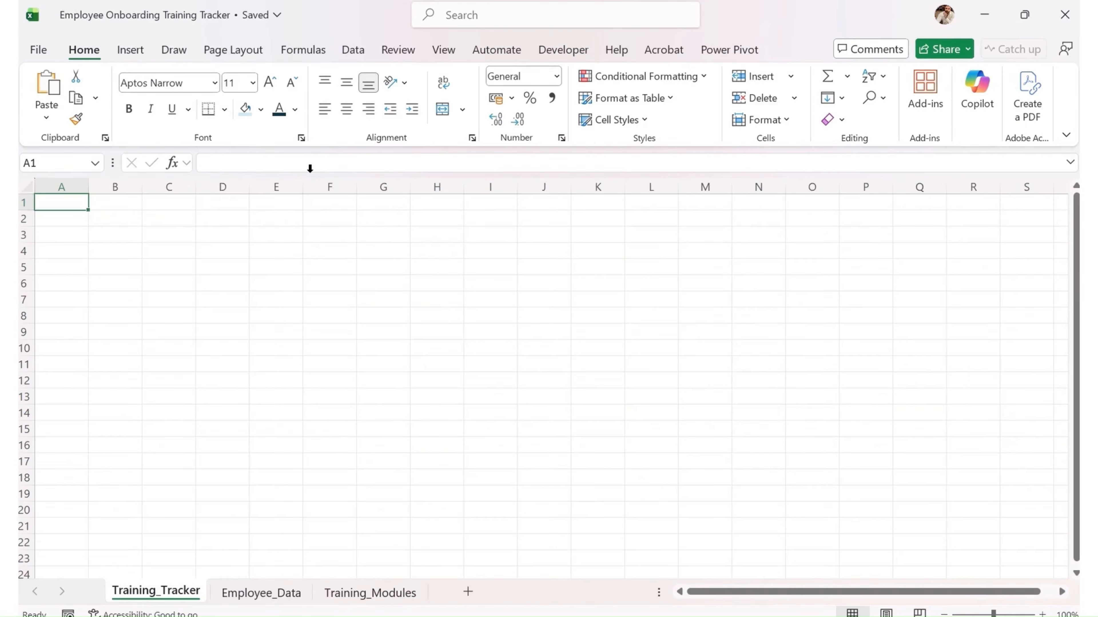
# Step: Copy the header row A1:F1 from the Employee_Data sheet
pyautogui.click(281, 599)
pyautogui.click(100, 195)
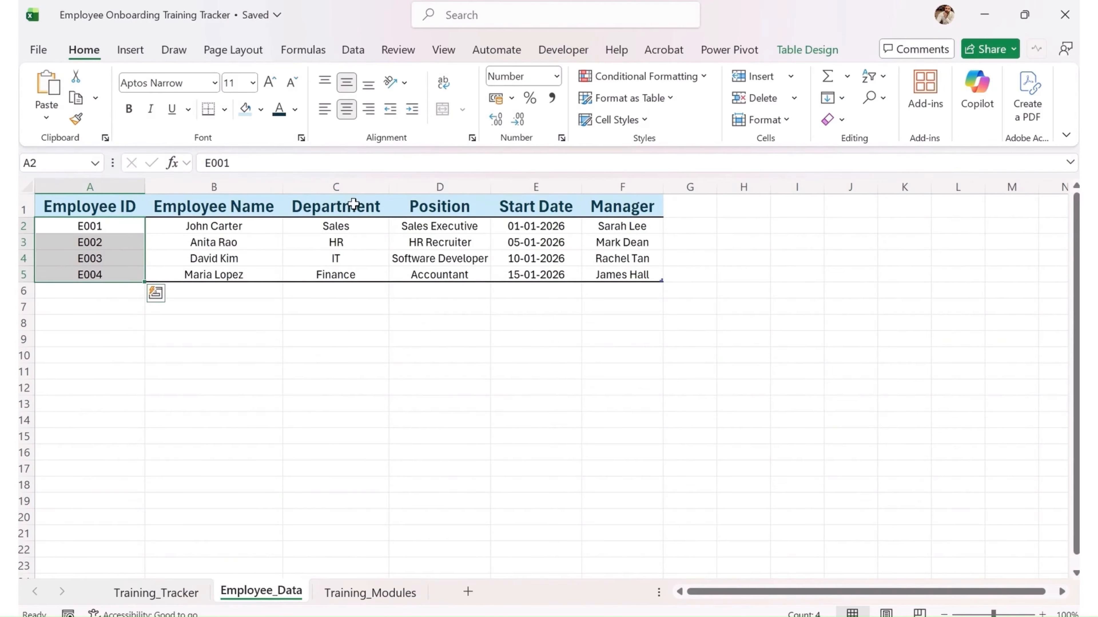
pyautogui.click(275, 206)
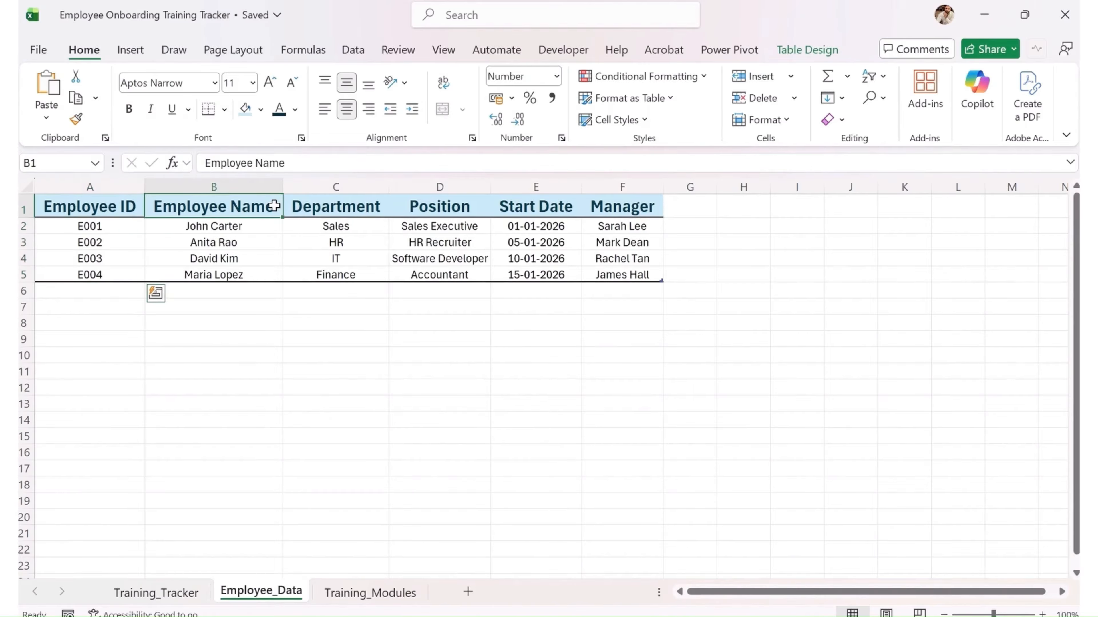
pyautogui.click(104, 209)
pyautogui.moveTo(201, 209); pyautogui.dragTo(264, 205)
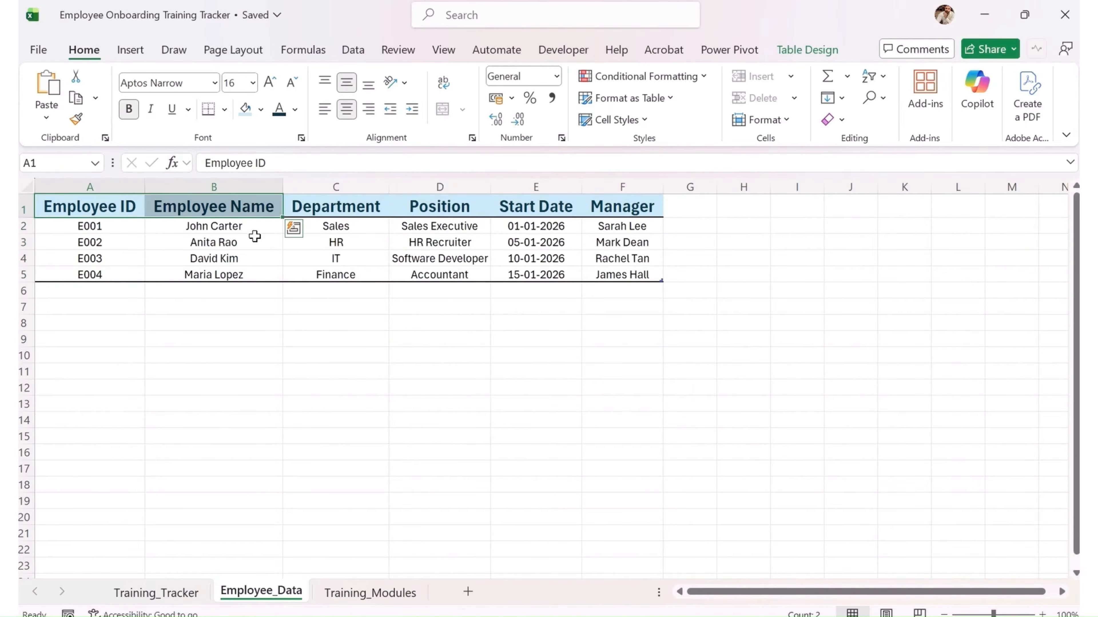
pyautogui.click(294, 229)
pyautogui.keyDown('shift'); pyautogui.click(623, 211); pyautogui.keyUp('shift')
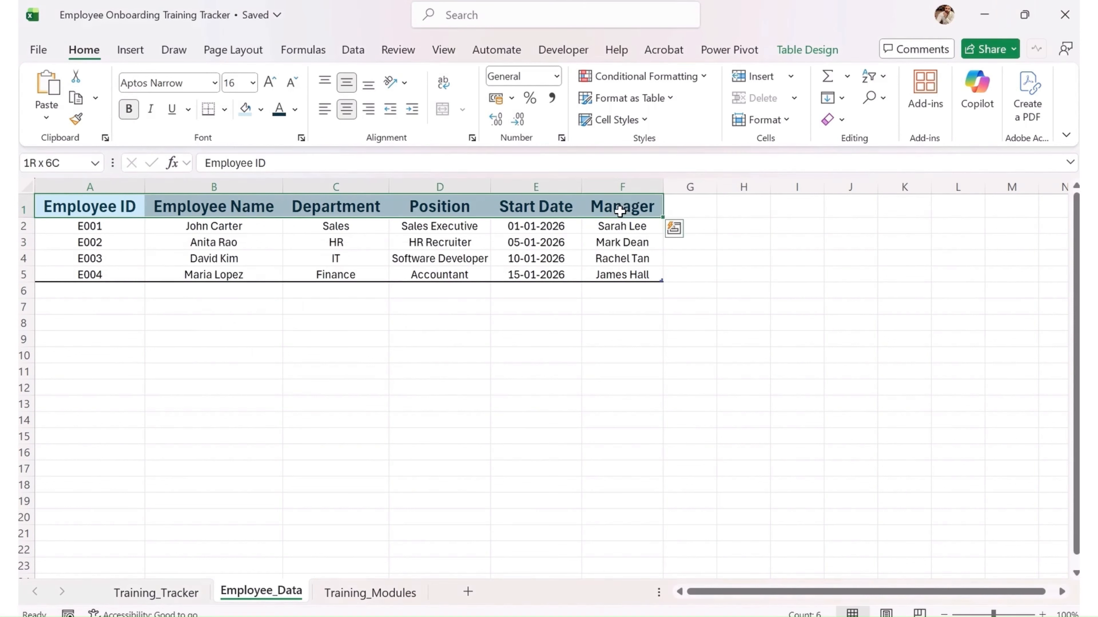
pyautogui.hotkey('ctrl', 'c')
# Step: Paste the copied headers as values at A1 on the Training_Tracker sheet and autofit all columns
pyautogui.click(175, 591)
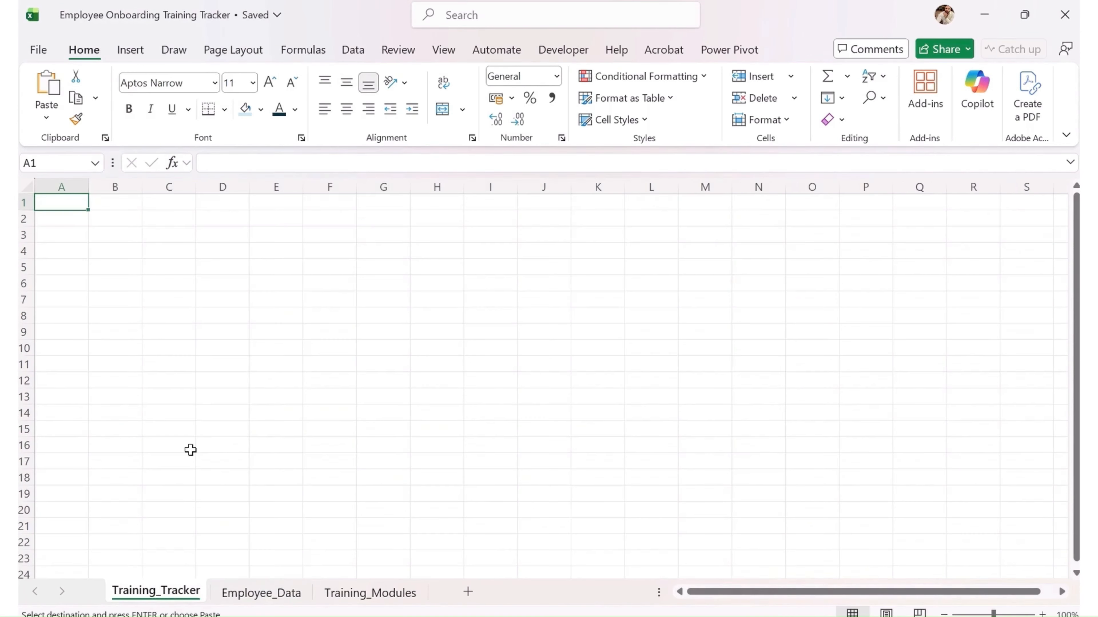
pyautogui.hotkey('ctrl', 'alt', 'v')
pyautogui.press('v')
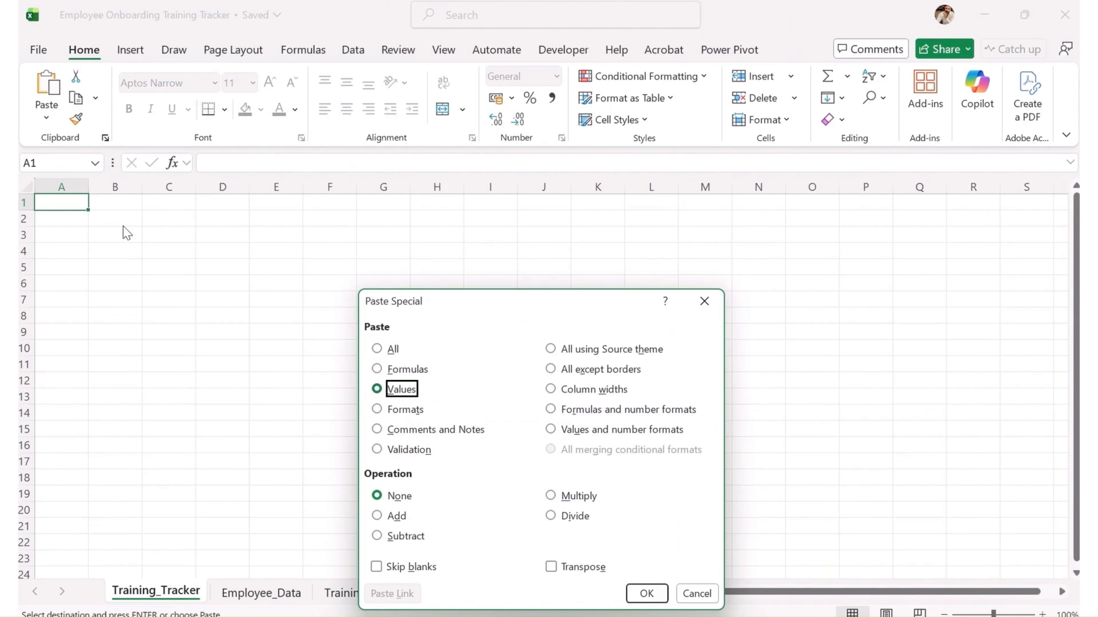
pyautogui.press('Return')
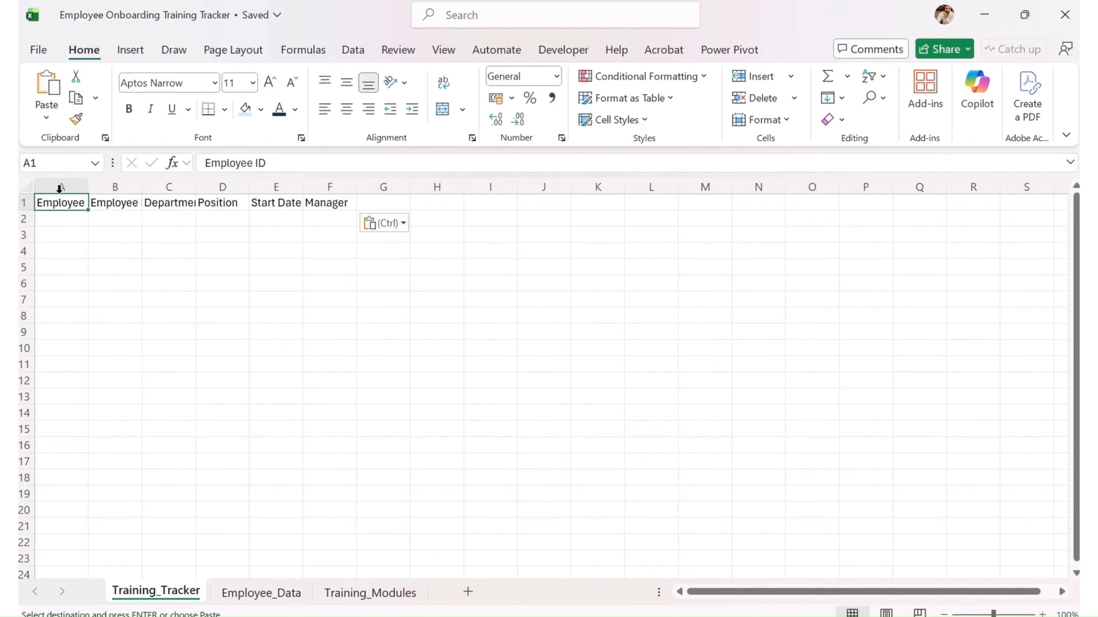
pyautogui.click(25, 181)
pyautogui.doubleClick(89, 187)
# Step: Replace the tracker headers from C1 onward with Training Name, Start Date, Due Date, Completion Date and Status
pyautogui.click(149, 204)
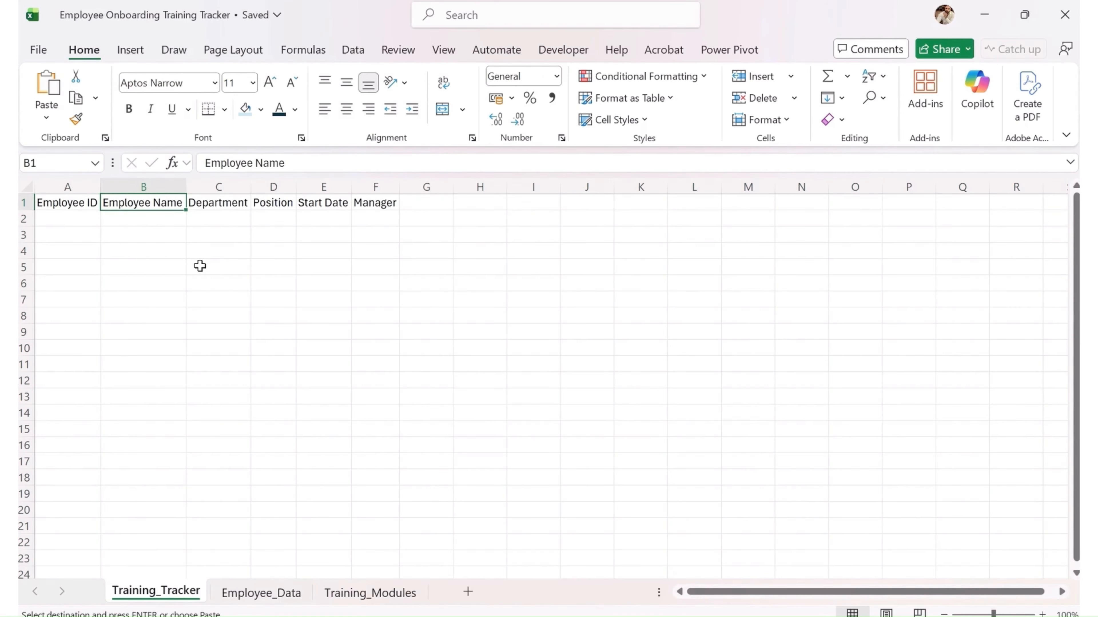
pyautogui.press('Right')
pyautogui.write('T')
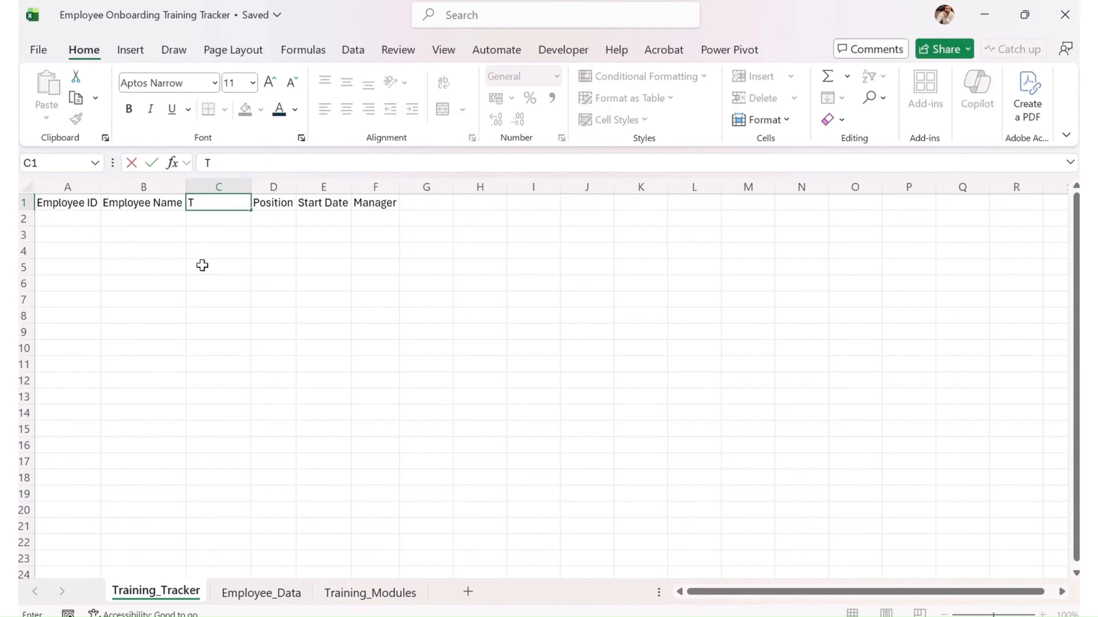
pyautogui.write('raining Name')
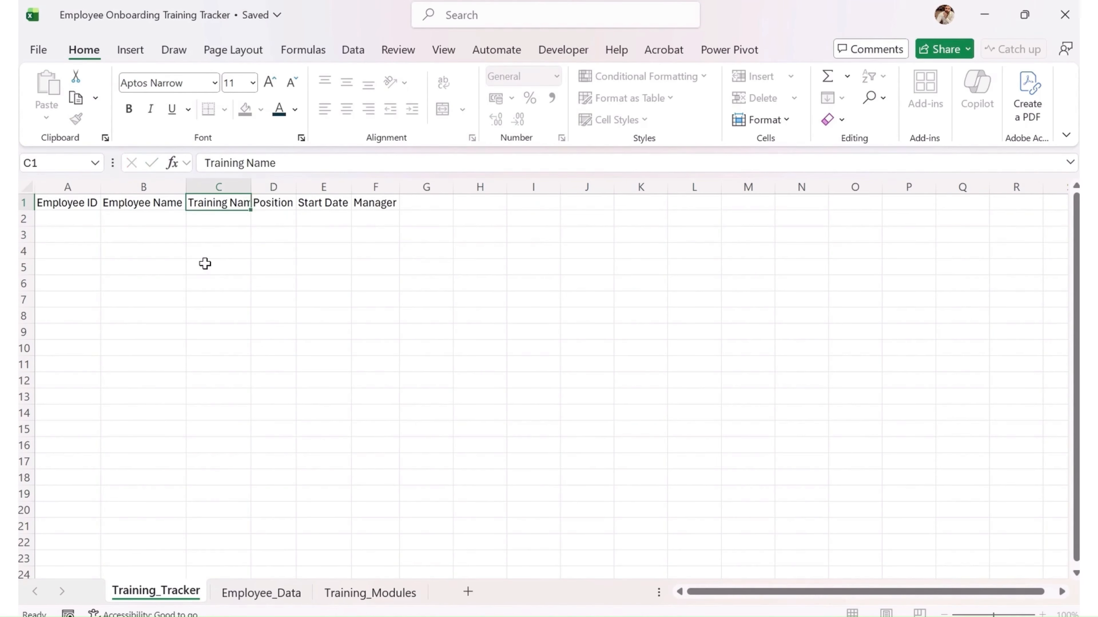
pyautogui.press('Tab')
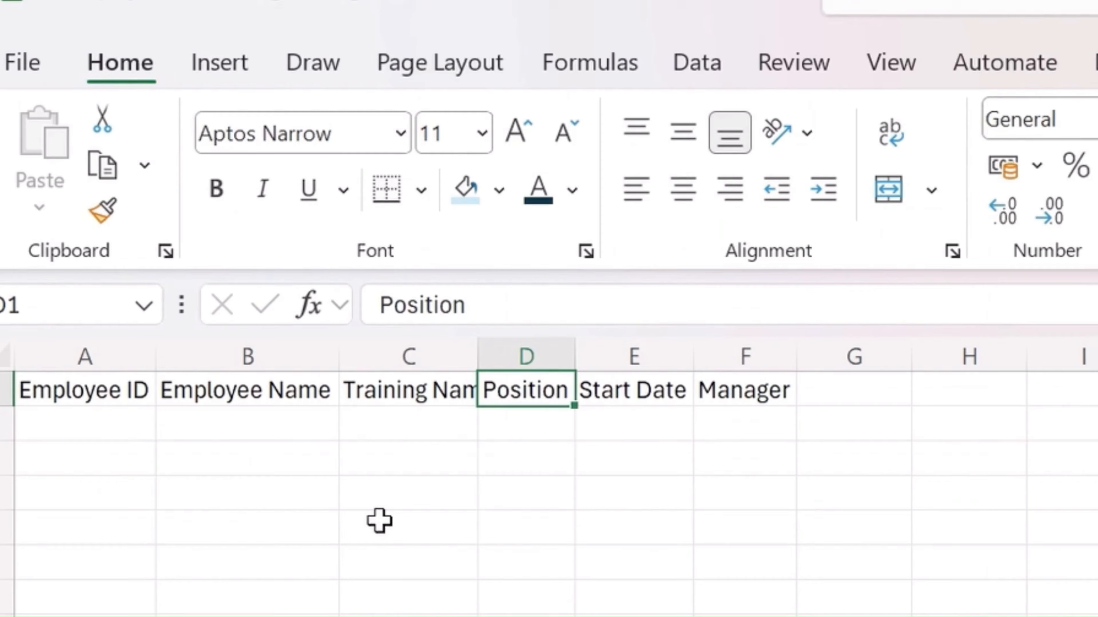
pyautogui.write('Start Date')
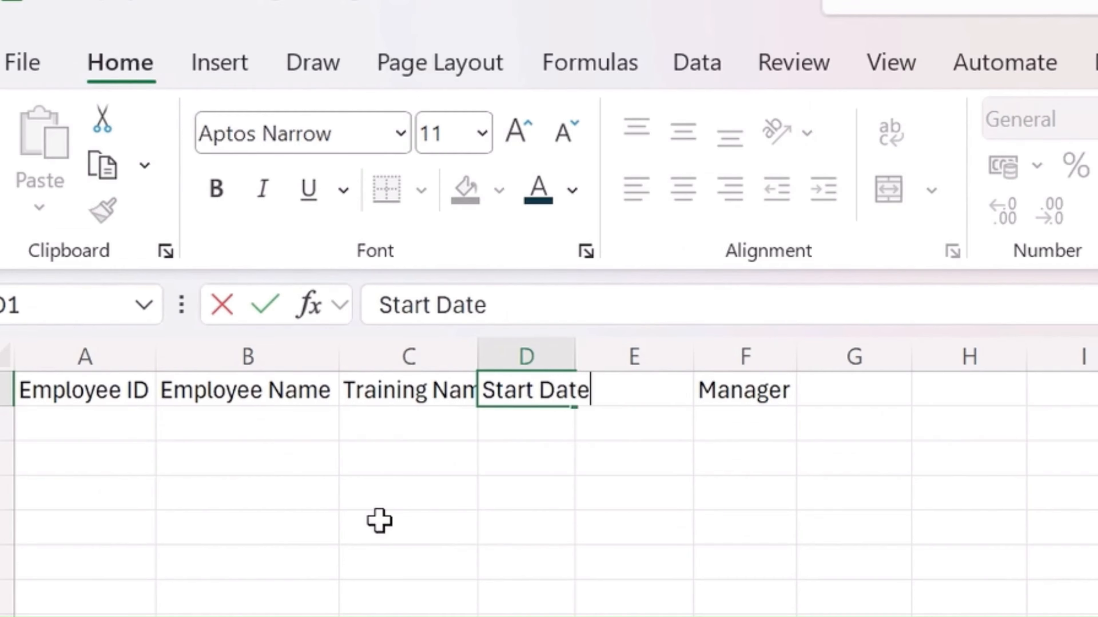
pyautogui.press('Tab')
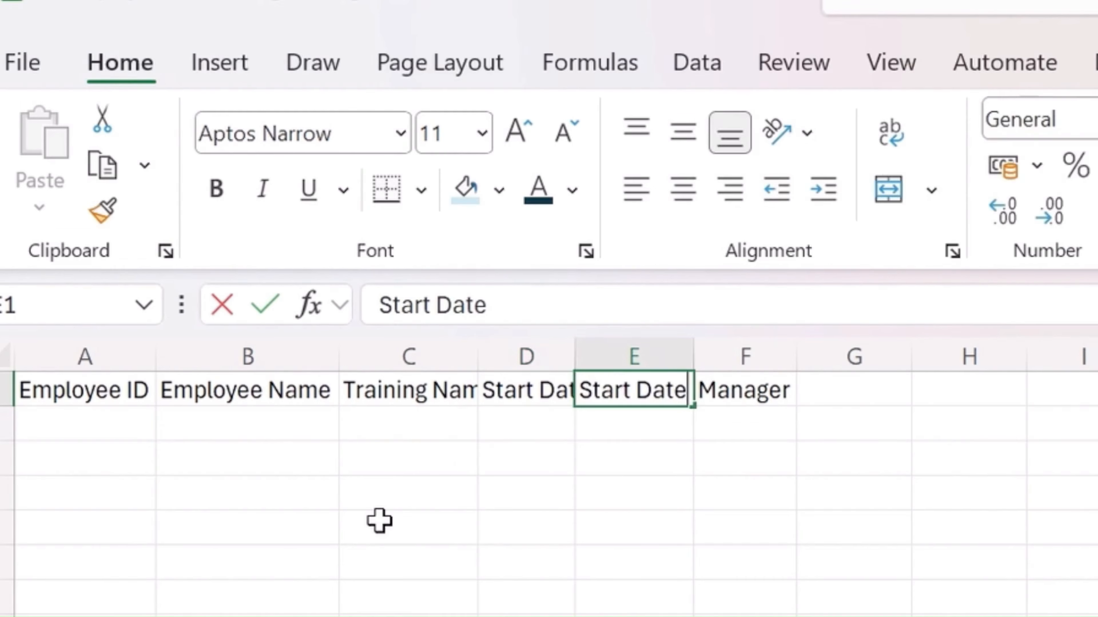
pyautogui.write('Due Date')
pyautogui.press('Tab')
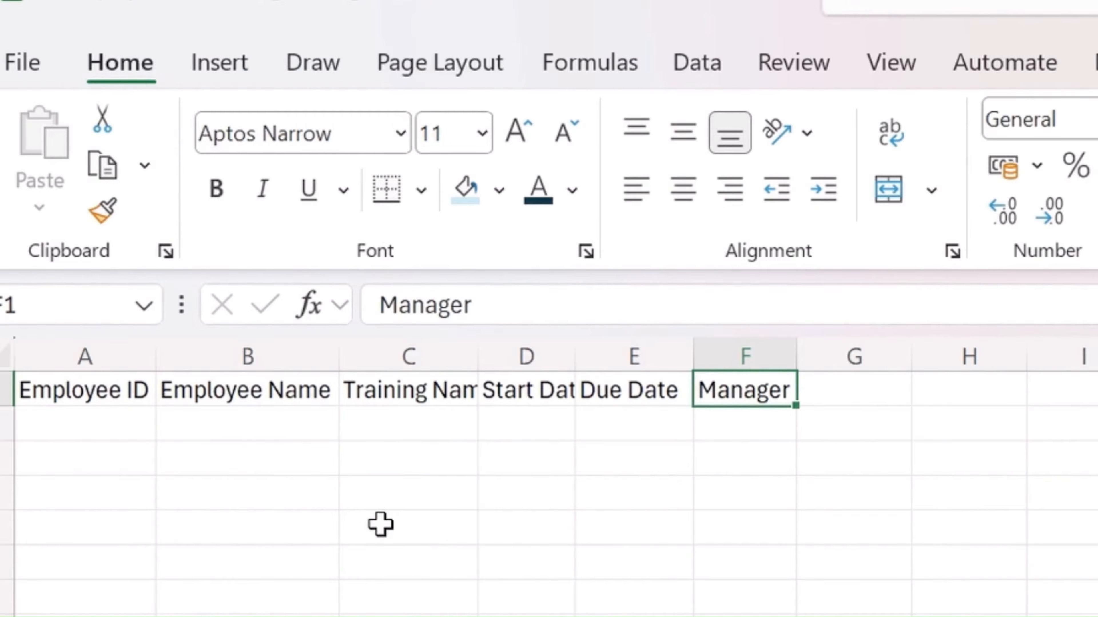
pyautogui.write('Completion Date')
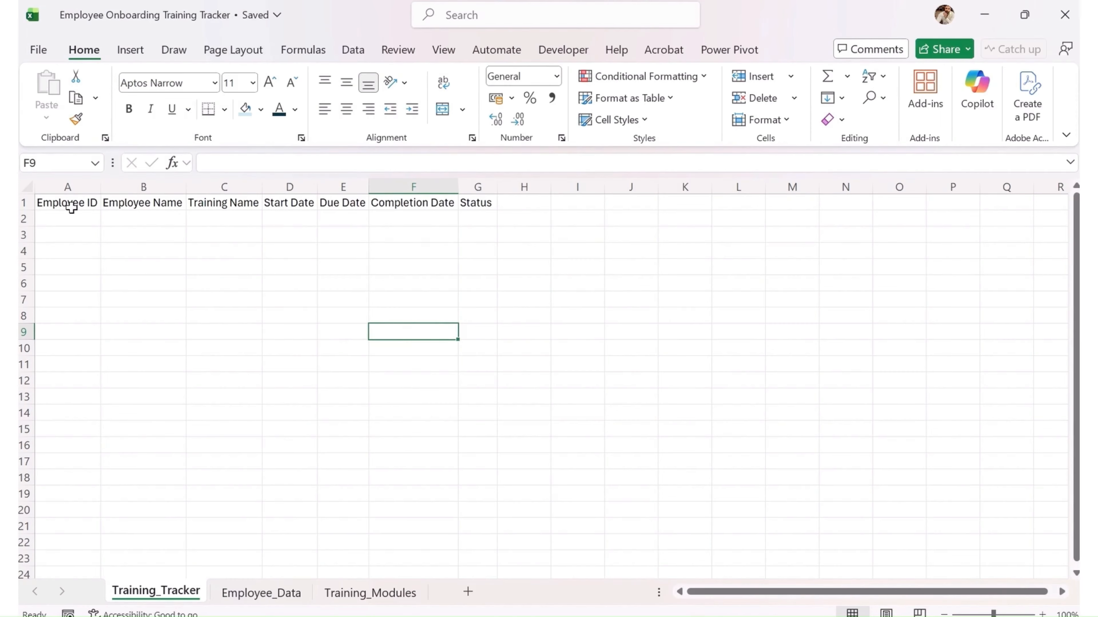
# Step: Start a data validation rule on cell A2 under Employee ID that allows a List
pyautogui.click(73, 217)
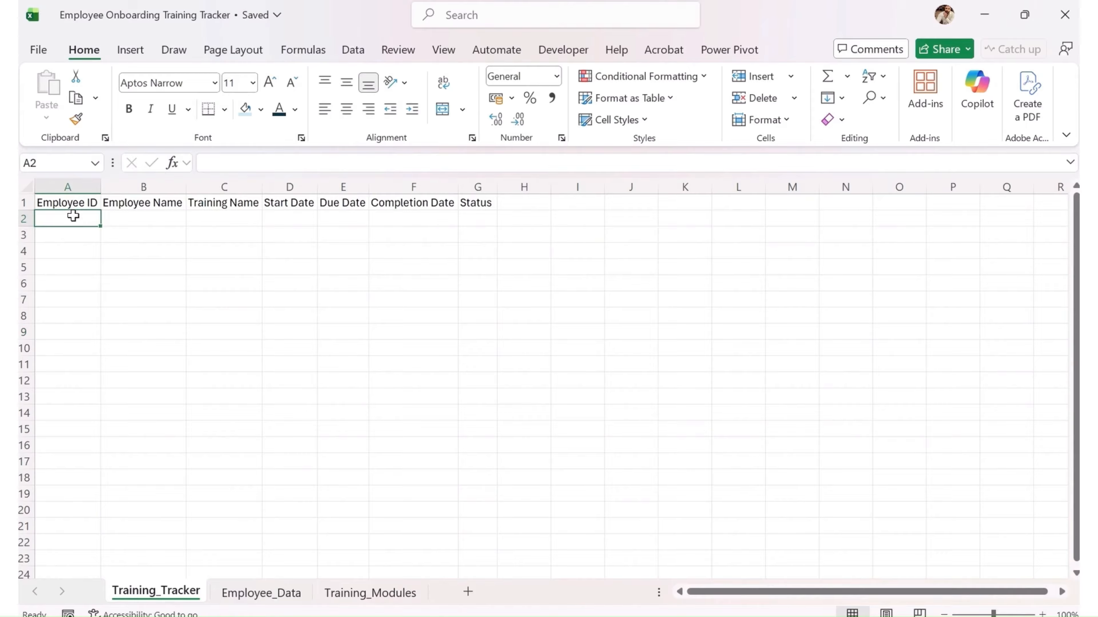
pyautogui.click(353, 51)
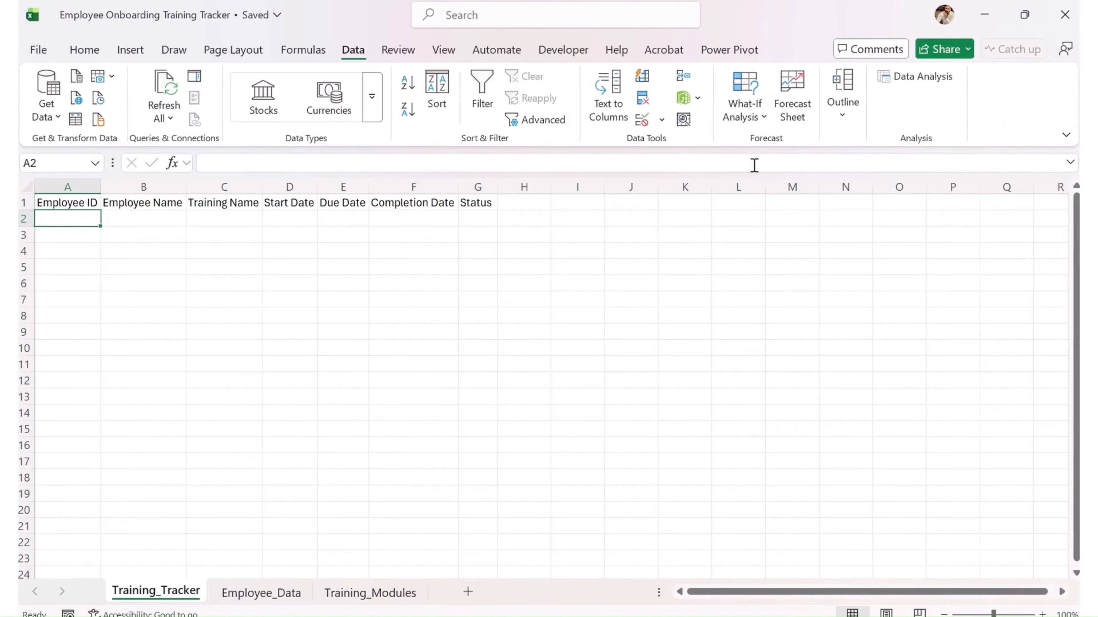
pyautogui.click(662, 120)
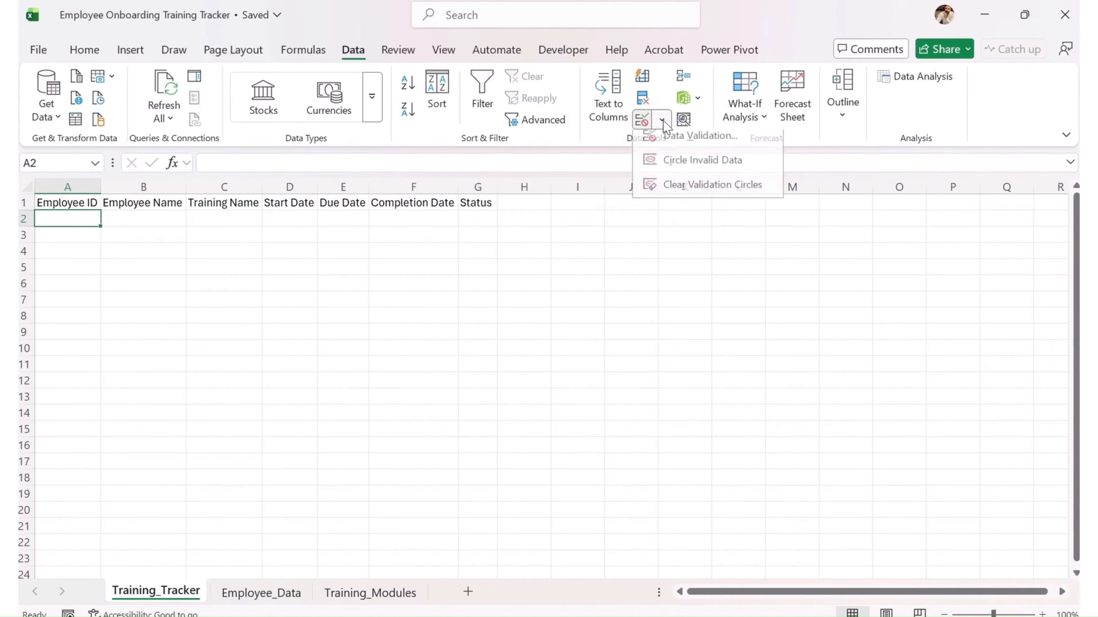
pyautogui.click(711, 144)
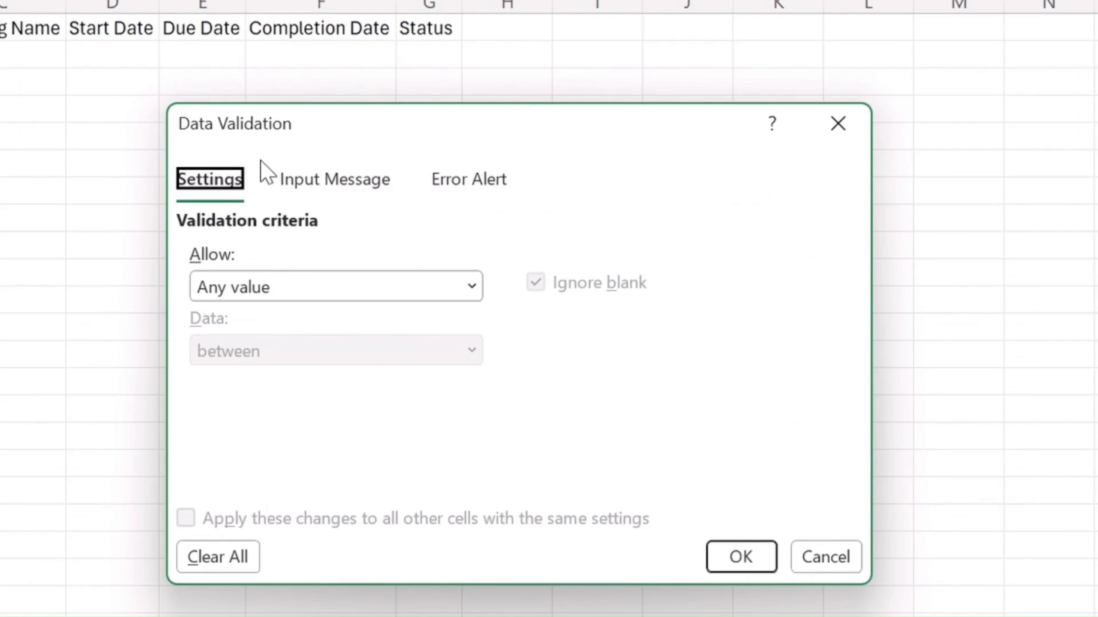
pyautogui.click(306, 286)
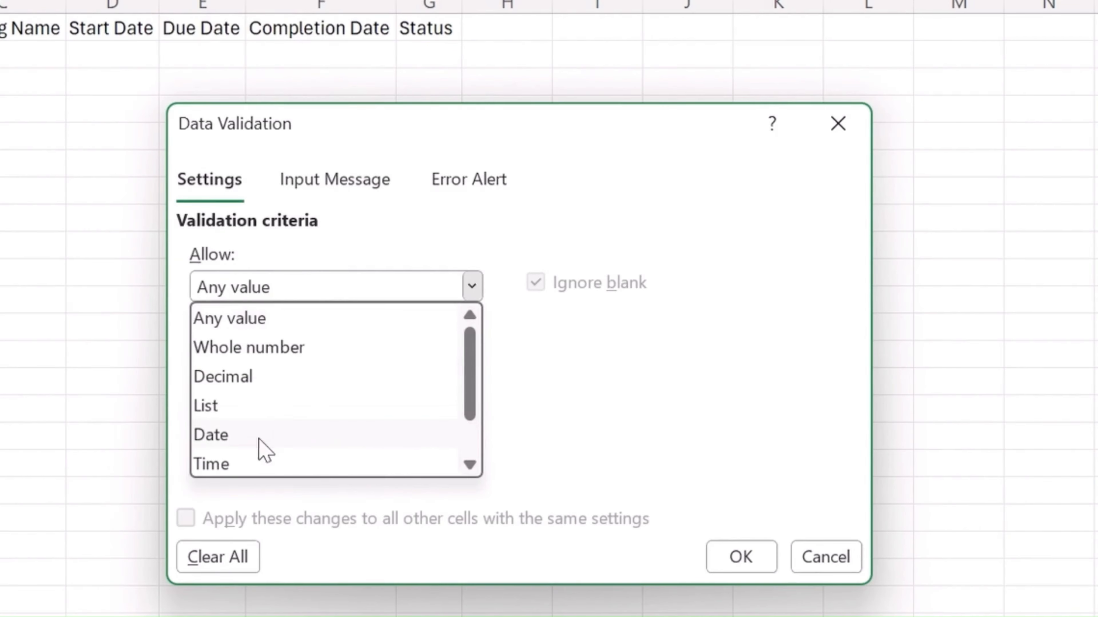
pyautogui.click(274, 404)
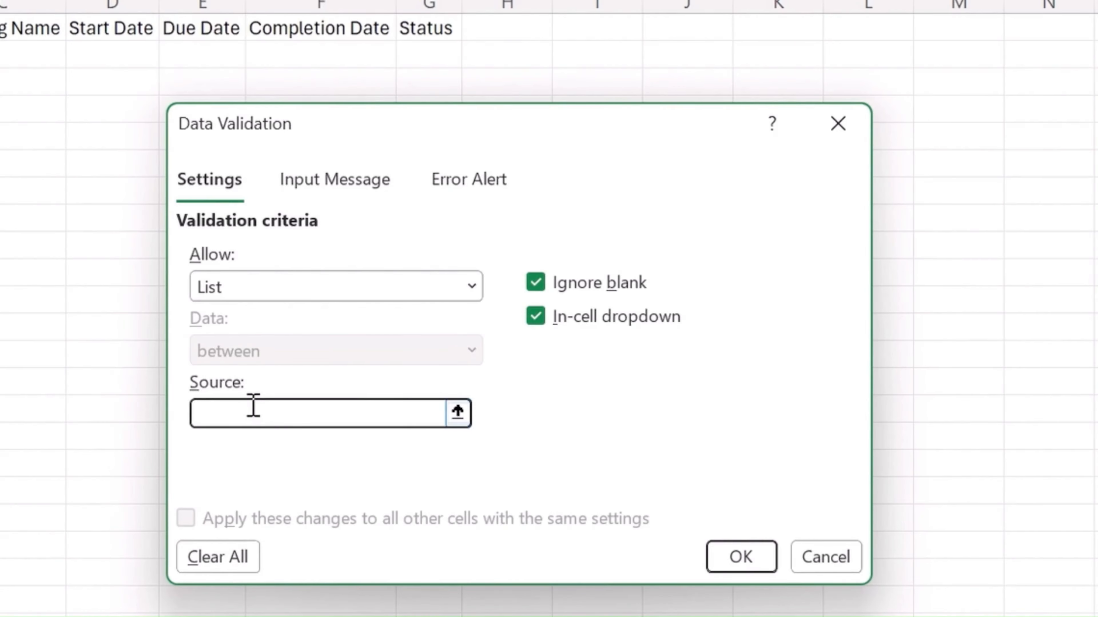
# Step: Try =tblEmployees[Employee ID] as the source of the list validation for A2
pyautogui.write('=tbl')
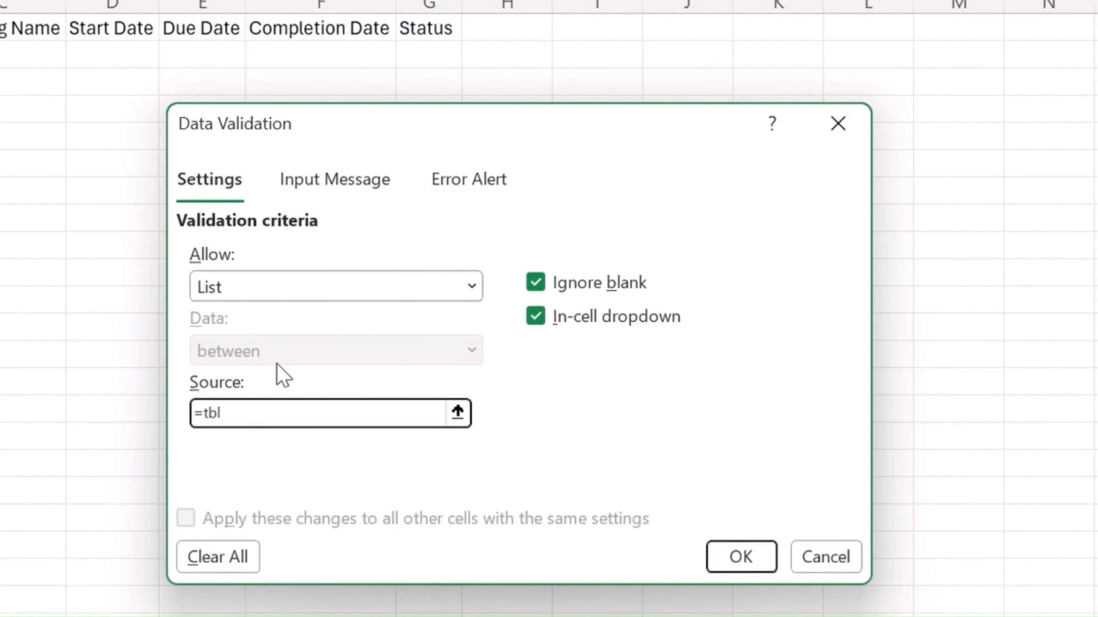
pyautogui.write('Employees')
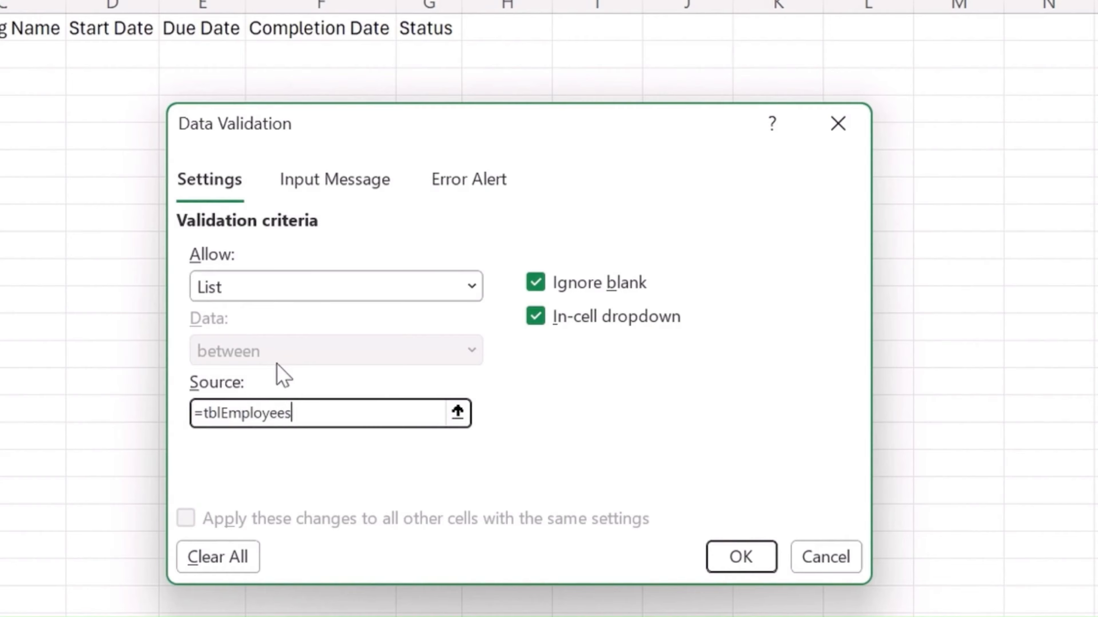
pyautogui.write('[Empl')
pyautogui.write('oyee')
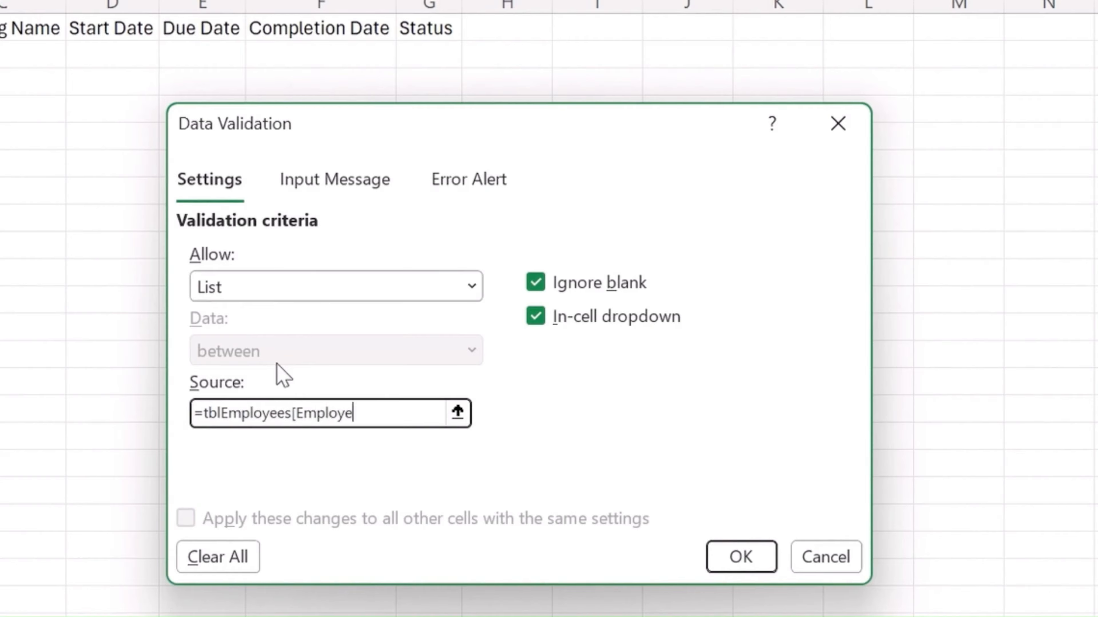
pyautogui.write(' ID]')
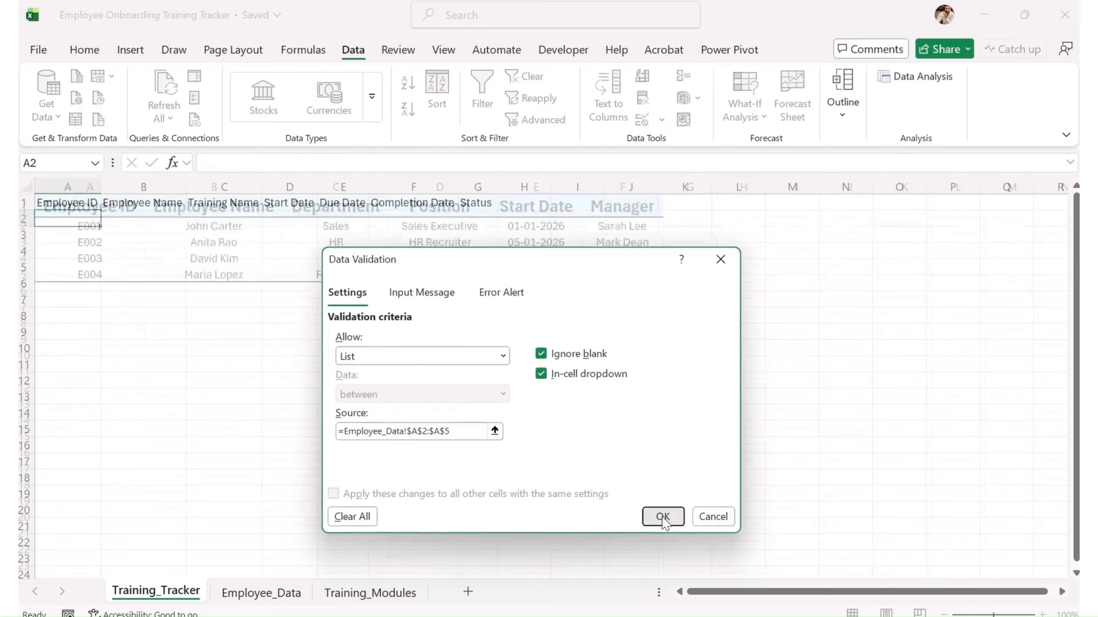
# Step: Apply the A2 list validation with source =Employee_Data!$A$2:$A$5 and check the choices in its dropdown
pyautogui.click(741, 558)
pyautogui.click(107, 218)
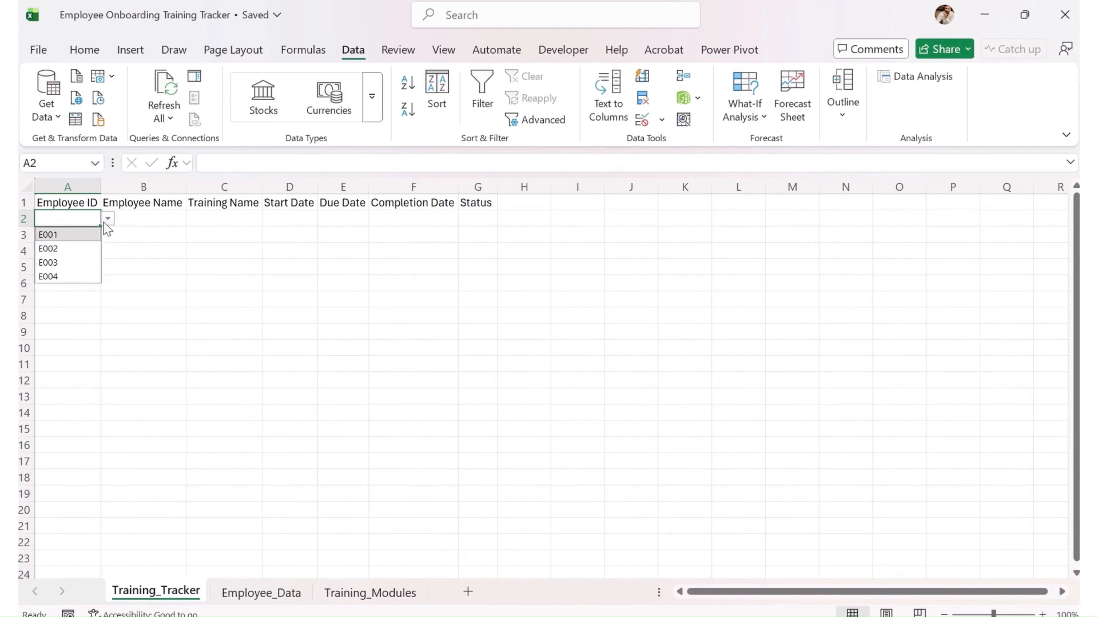
pyautogui.click(74, 227)
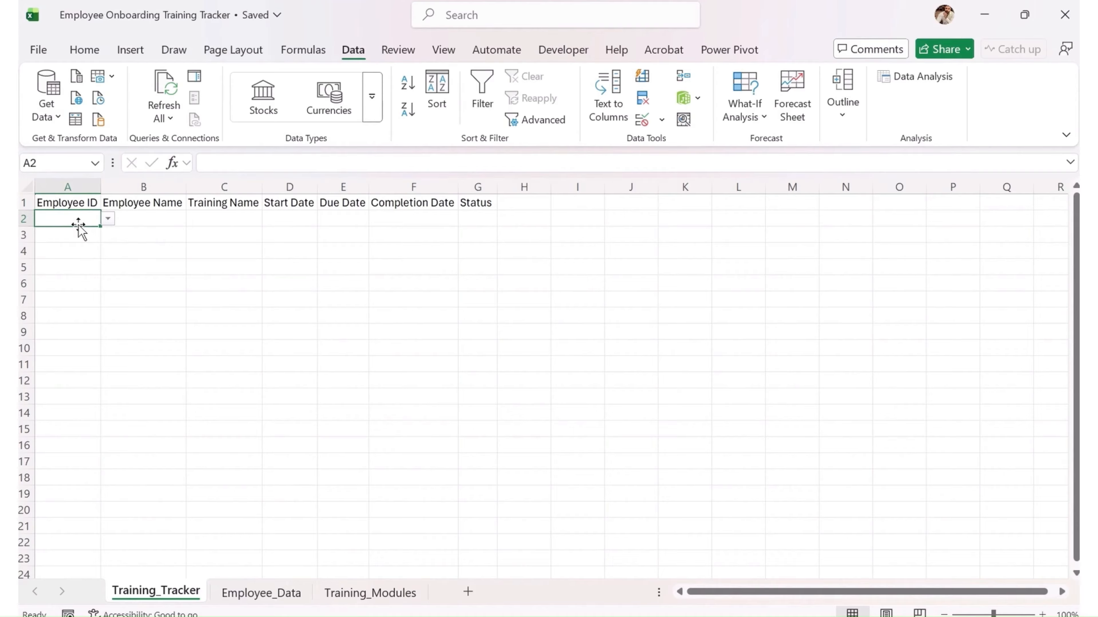
pyautogui.click(107, 218)
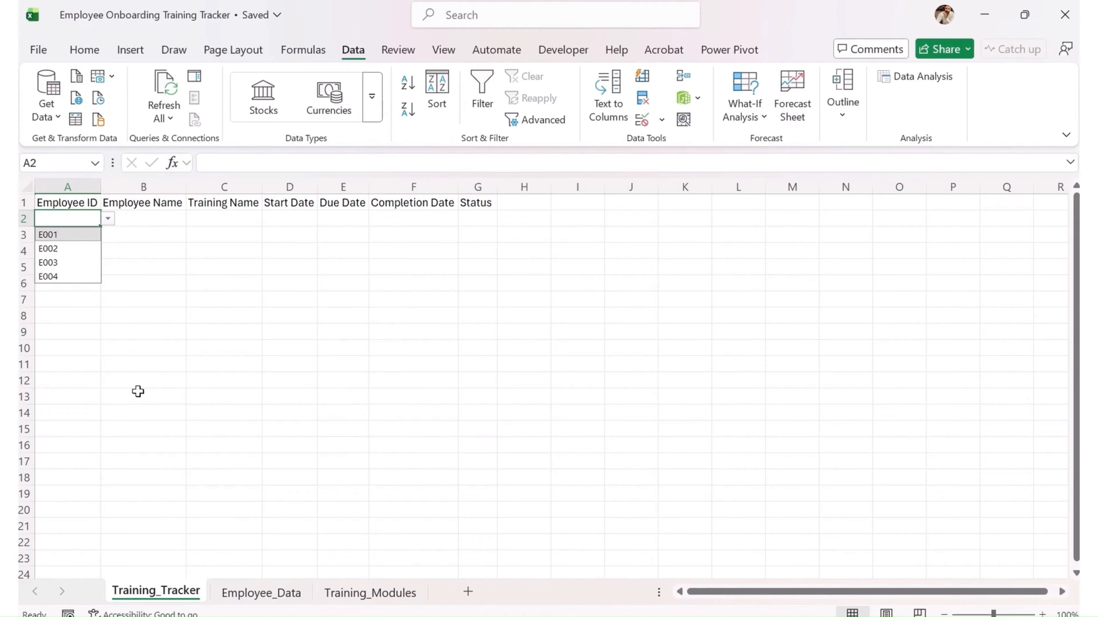
# Step: Add a list validation to C2 under Training Name with source =Training_Modules!$B$2:$B$7 and check its dropdown
pyautogui.click(210, 219)
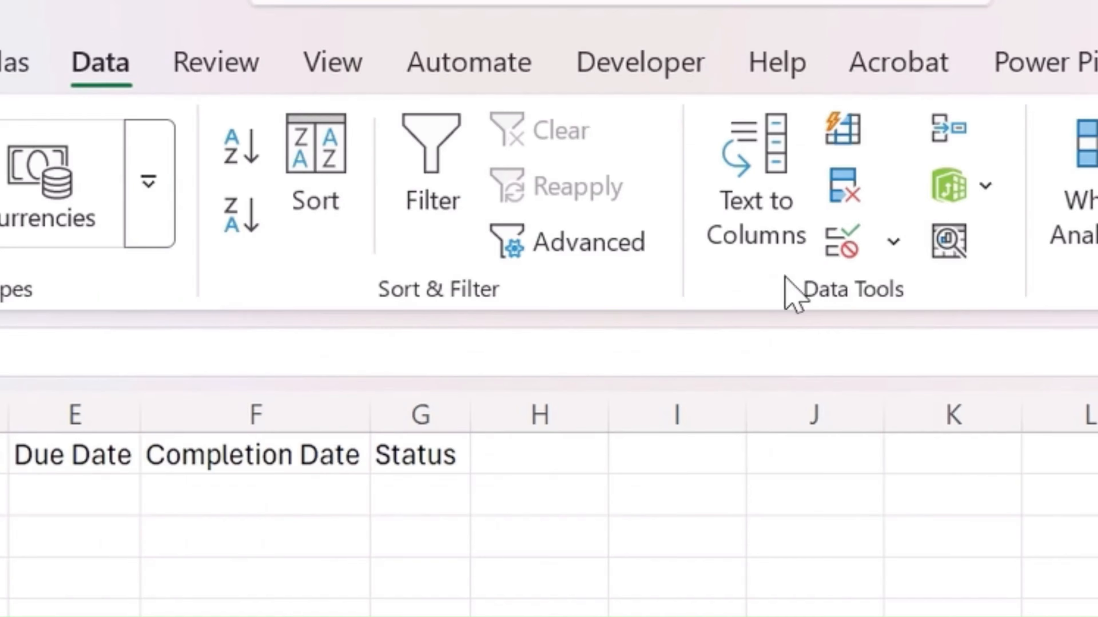
pyautogui.click(894, 243)
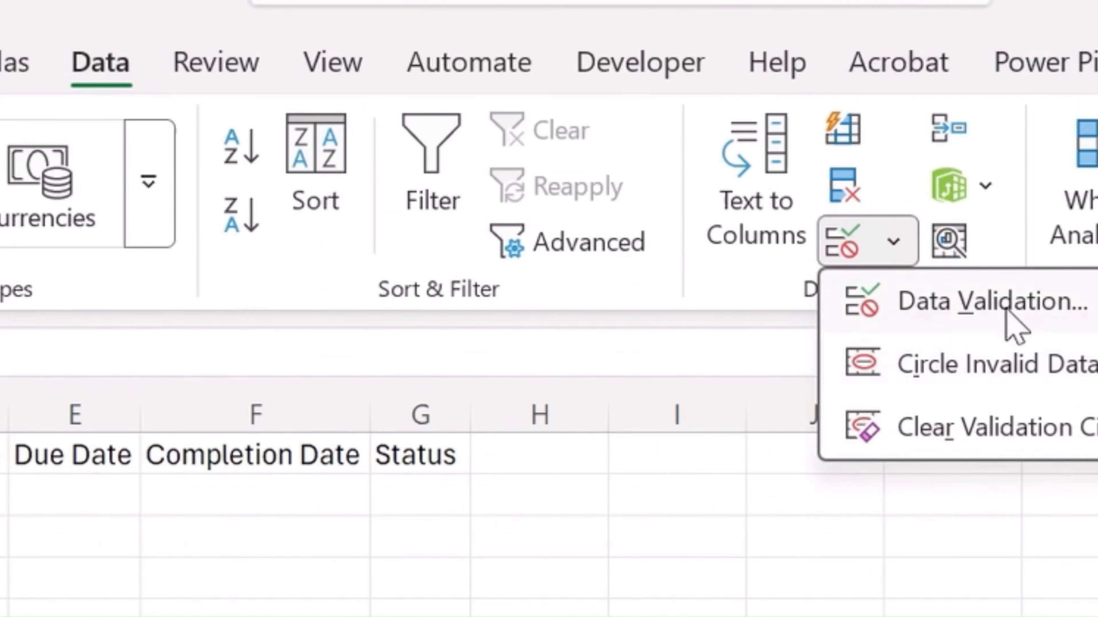
pyautogui.click(1013, 319)
pyautogui.click(375, 358)
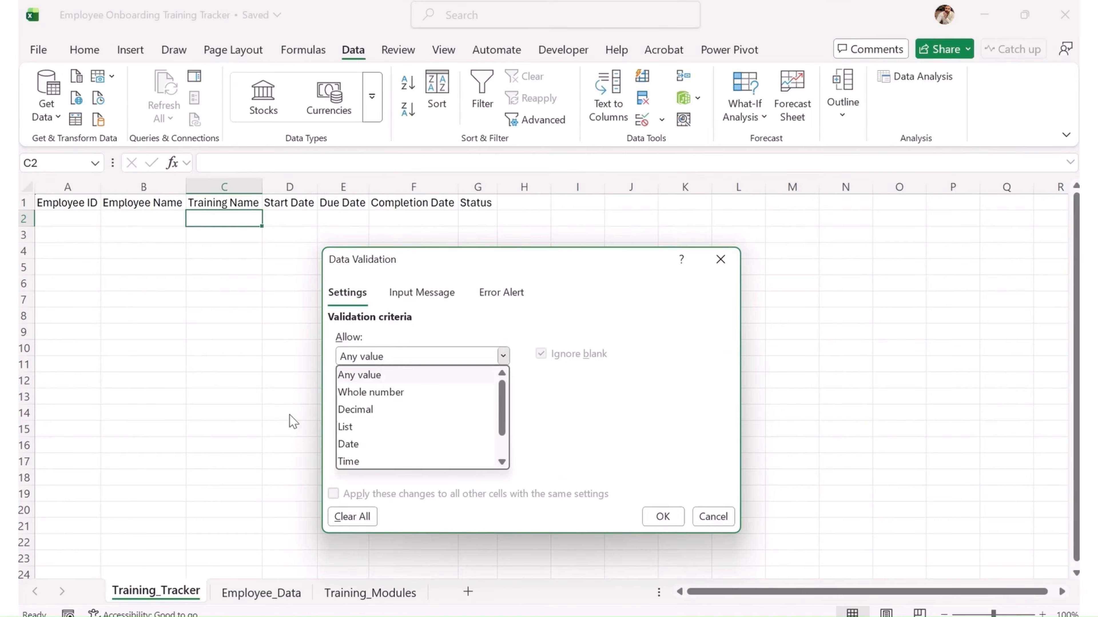
pyautogui.click(370, 430)
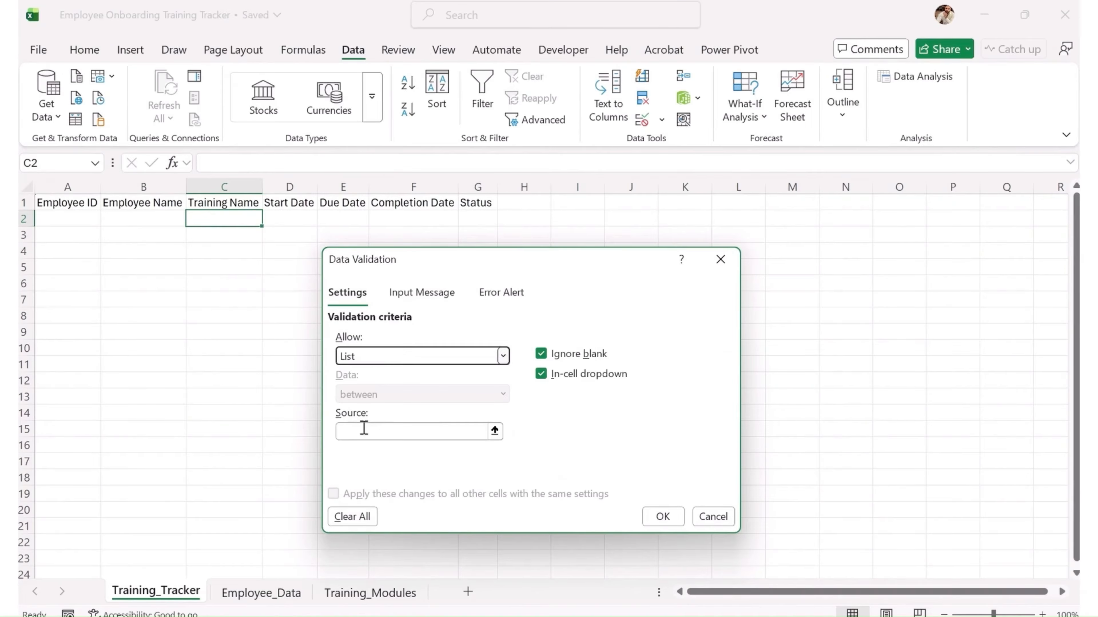
pyautogui.click(380, 432)
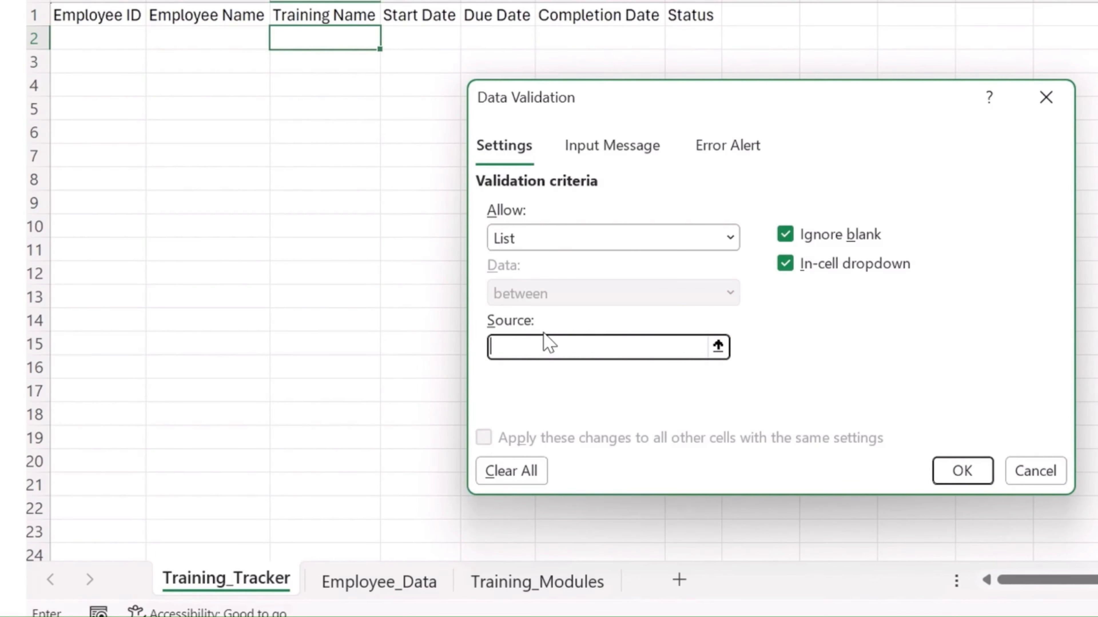
pyautogui.click(537, 591)
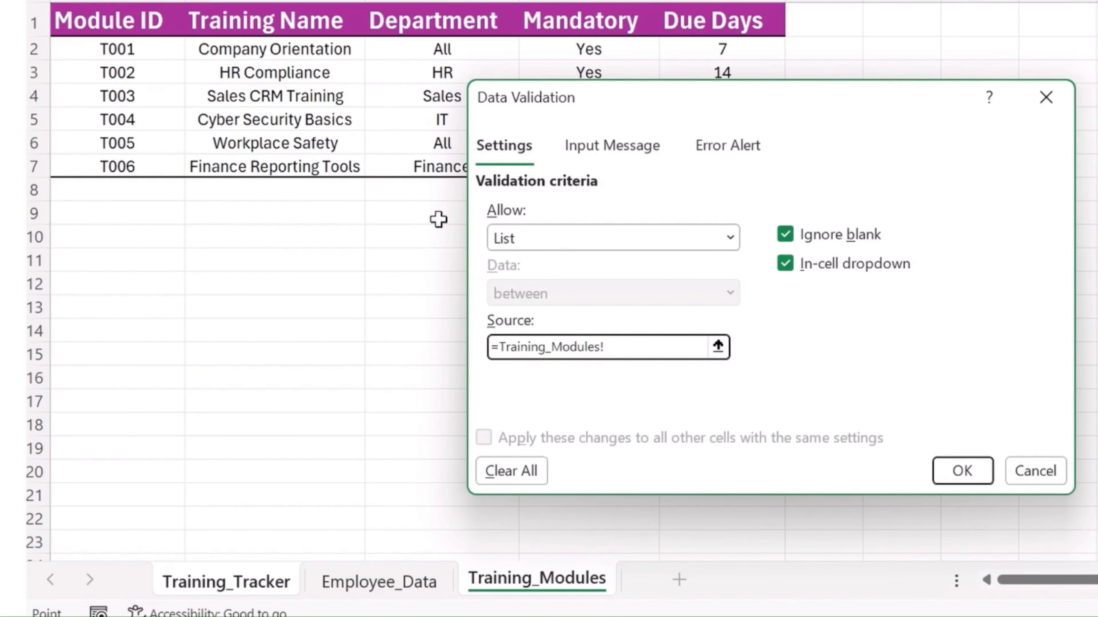
pyautogui.moveTo(322, 49); pyautogui.dragTo(309, 167)
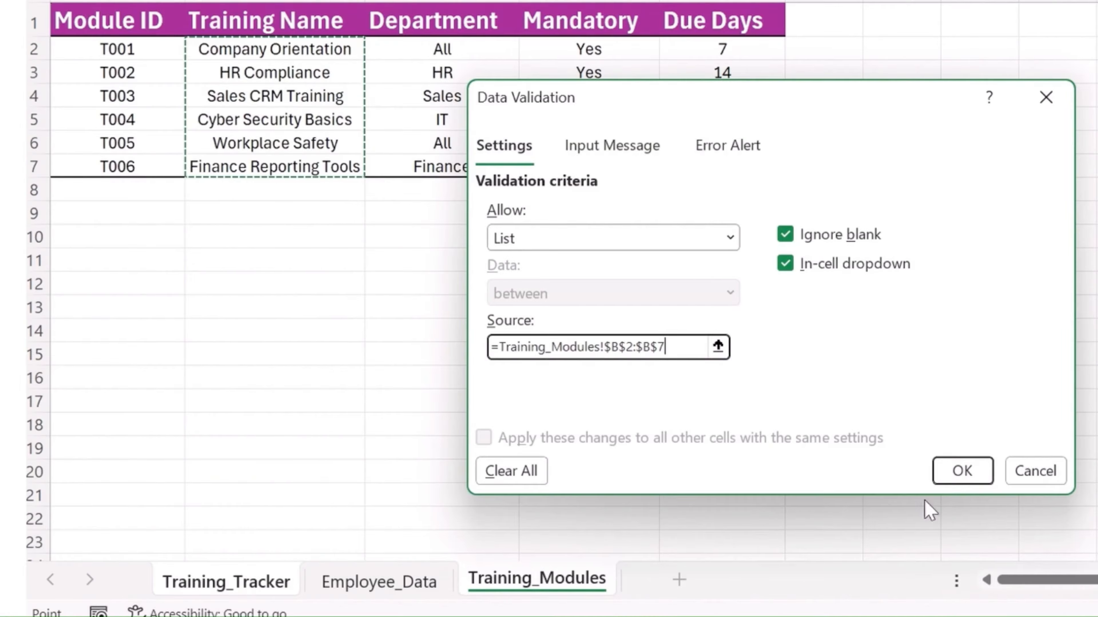
pyautogui.click(976, 481)
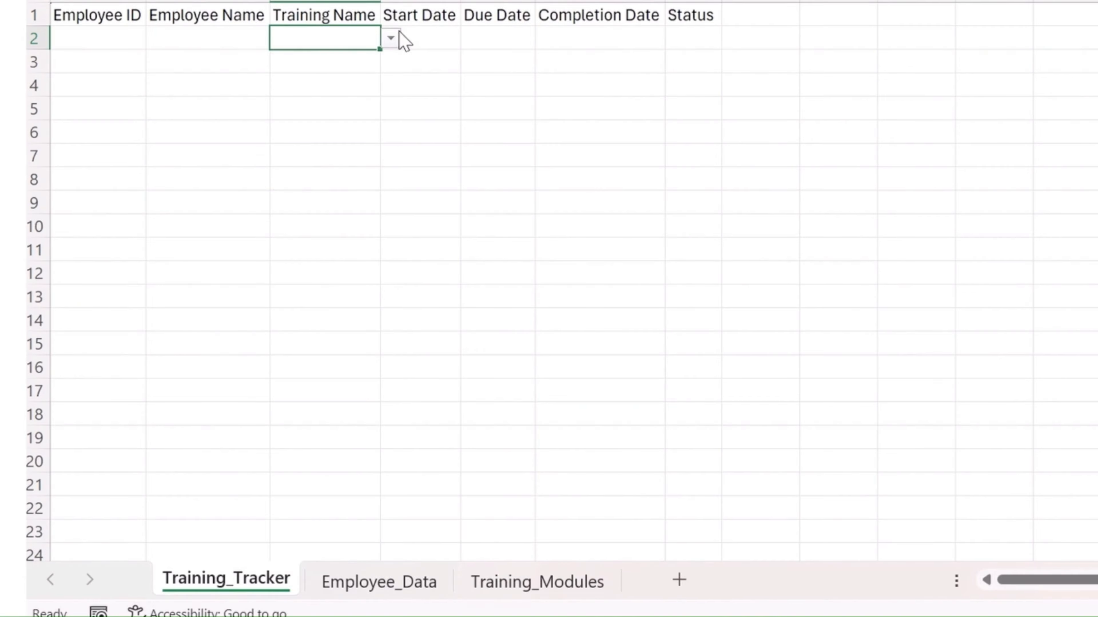
pyautogui.click(391, 38)
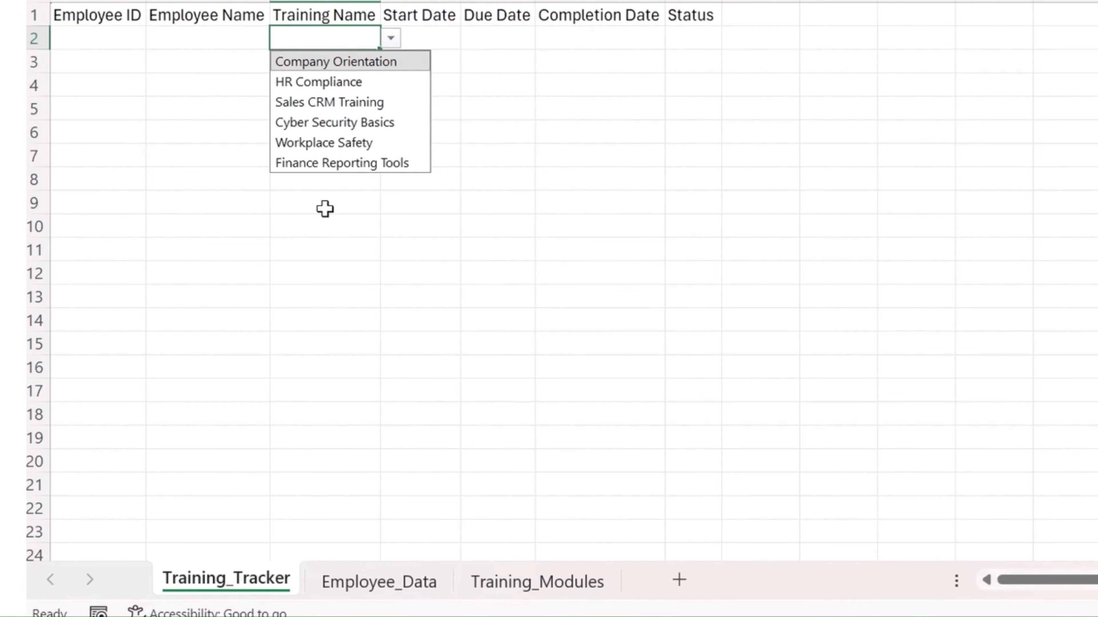
pyautogui.click(342, 177)
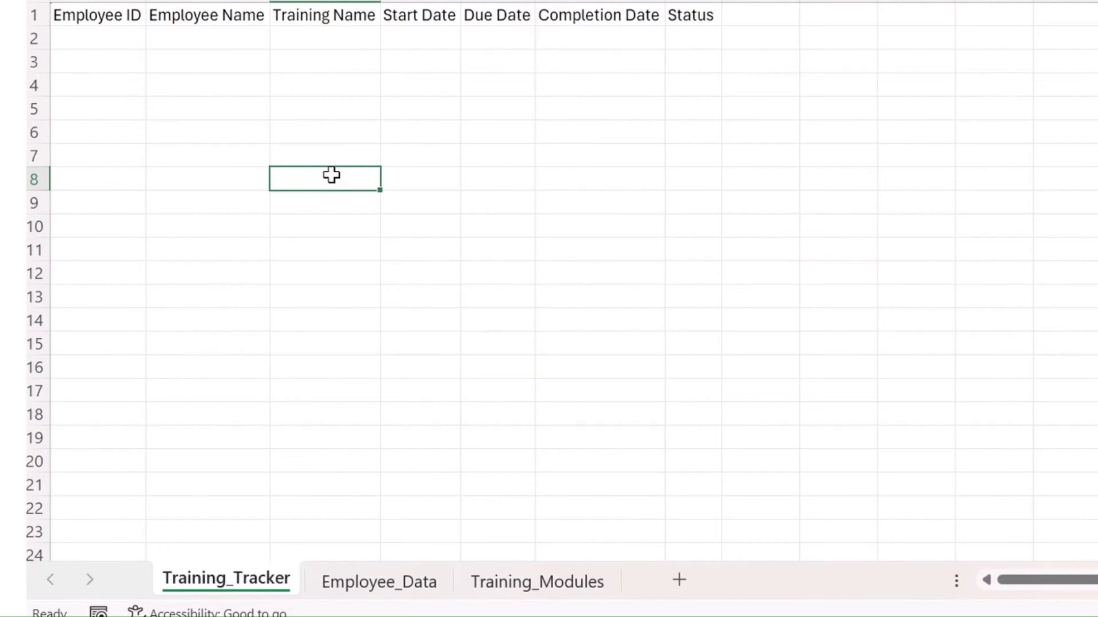
# Step: Begin an XLOOKUP formula in B2 under Employee Name with A2 as the lookup value
pyautogui.click(203, 31)
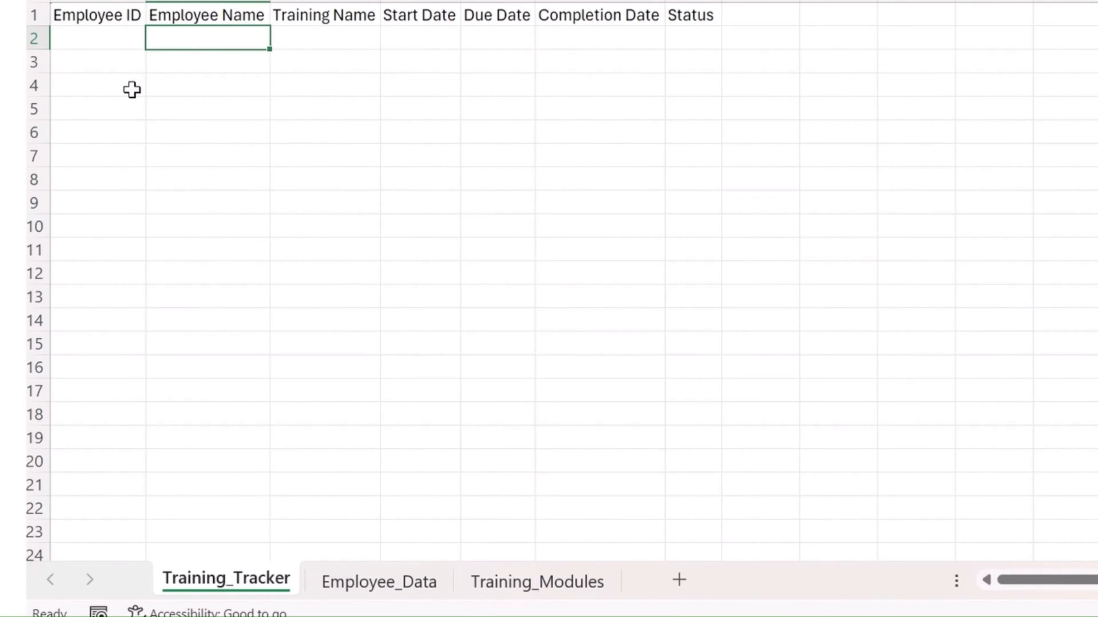
pyautogui.write('=')
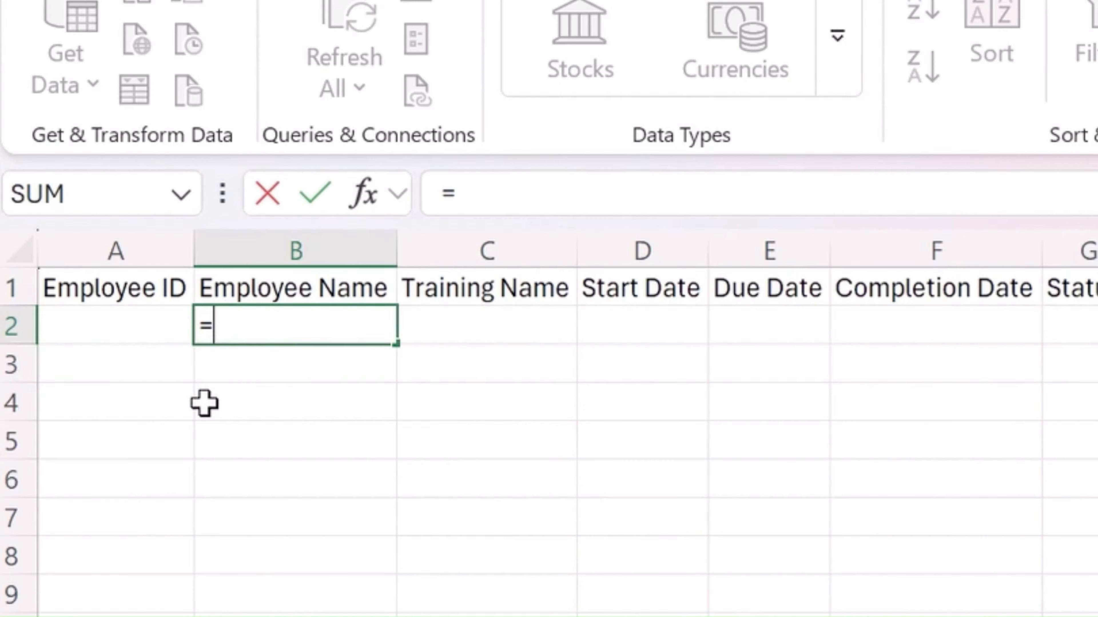
pyautogui.write('XL')
pyautogui.press('Tab')
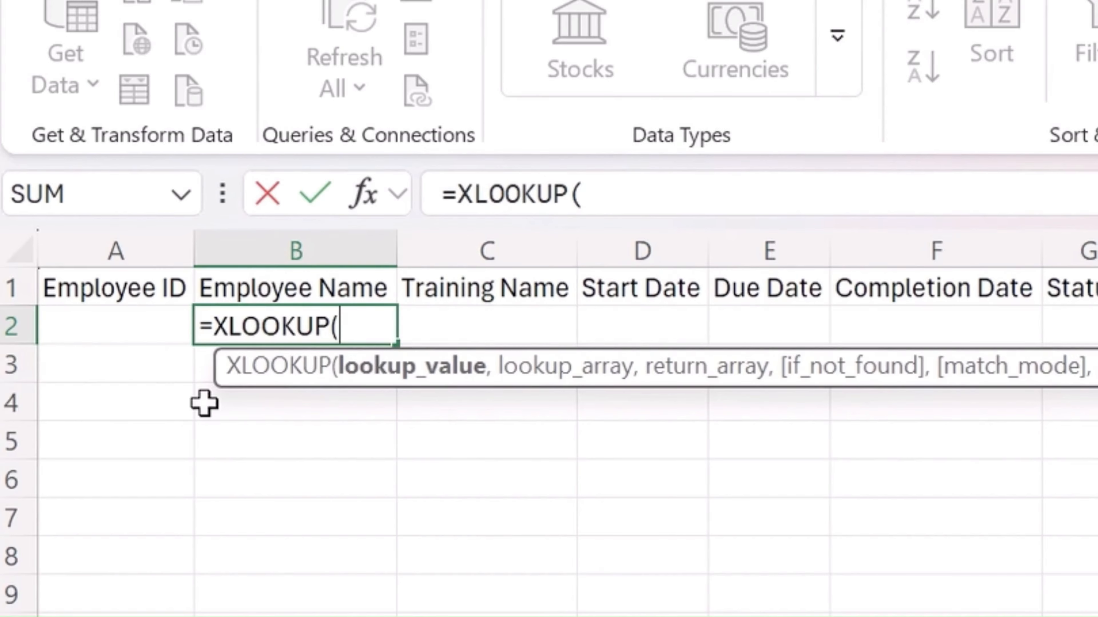
pyautogui.write('a')
pyautogui.press('BackSpace')
pyautogui.write('A2')
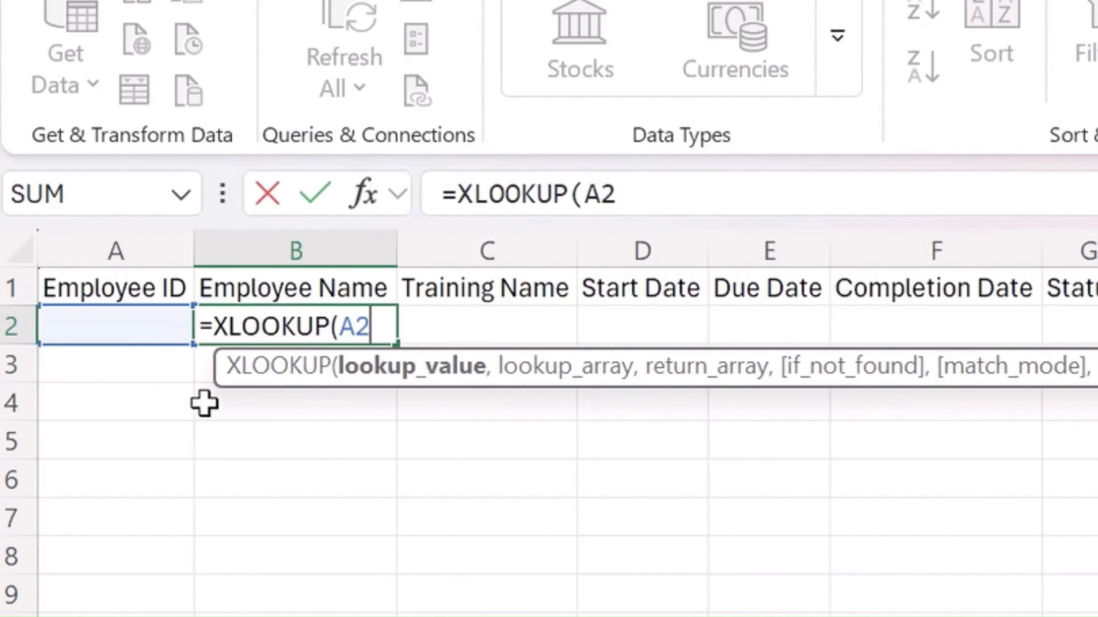
pyautogui.write(',')
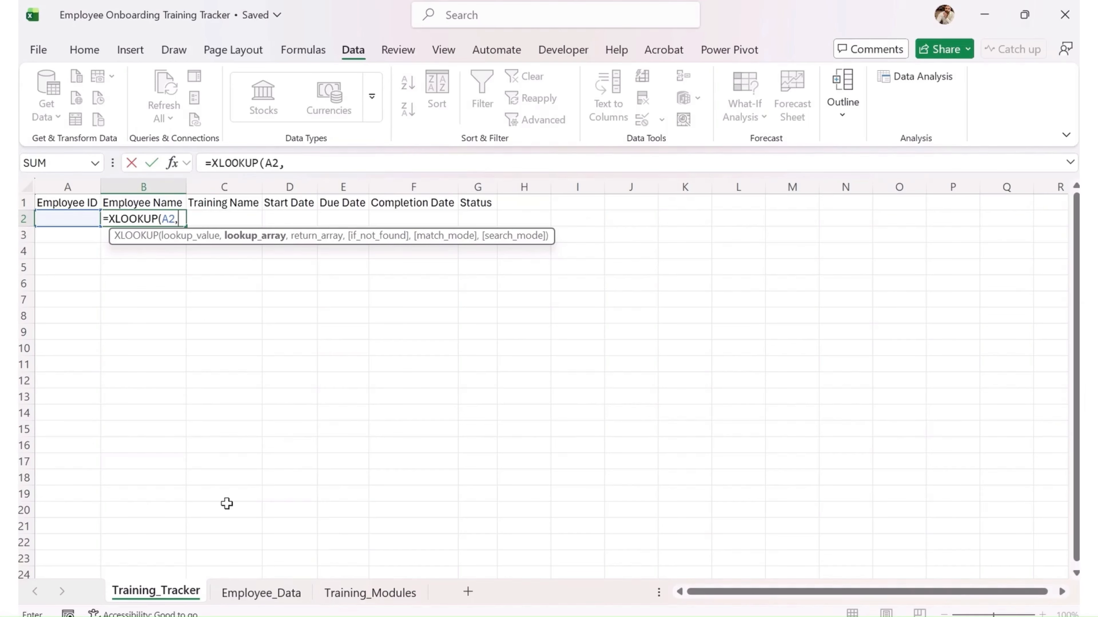
# Step: Complete the B2 XLOOKUP with tblEmployees[Employee ID] as the lookup array and tblEmployees[Employee Name] as the return array
pyautogui.click(255, 595)
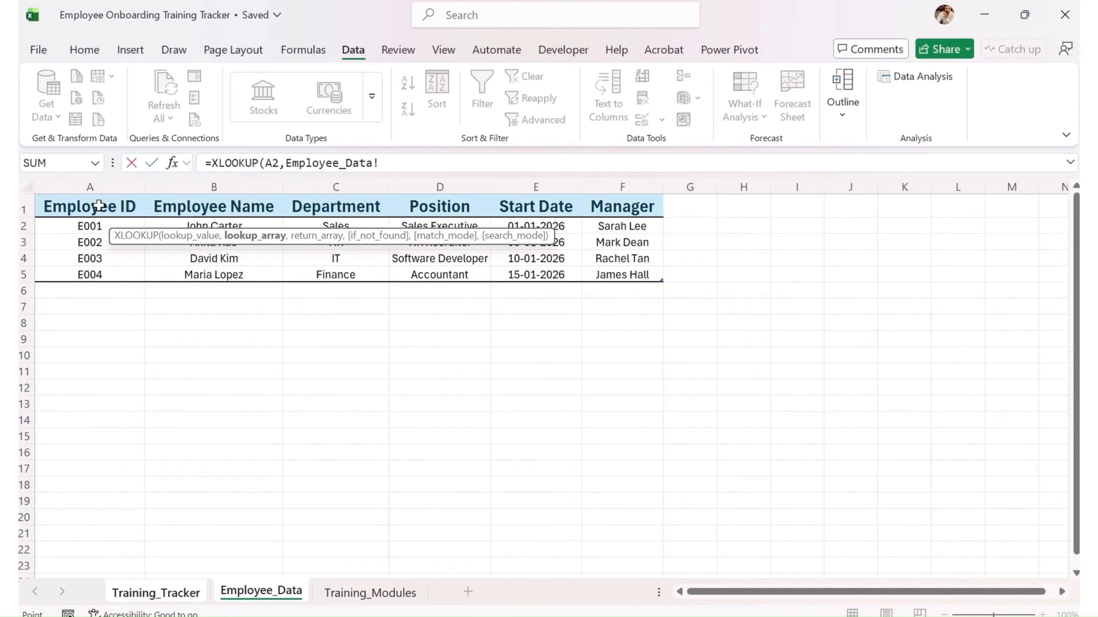
pyautogui.moveTo(93, 225); pyautogui.dragTo(93, 270)
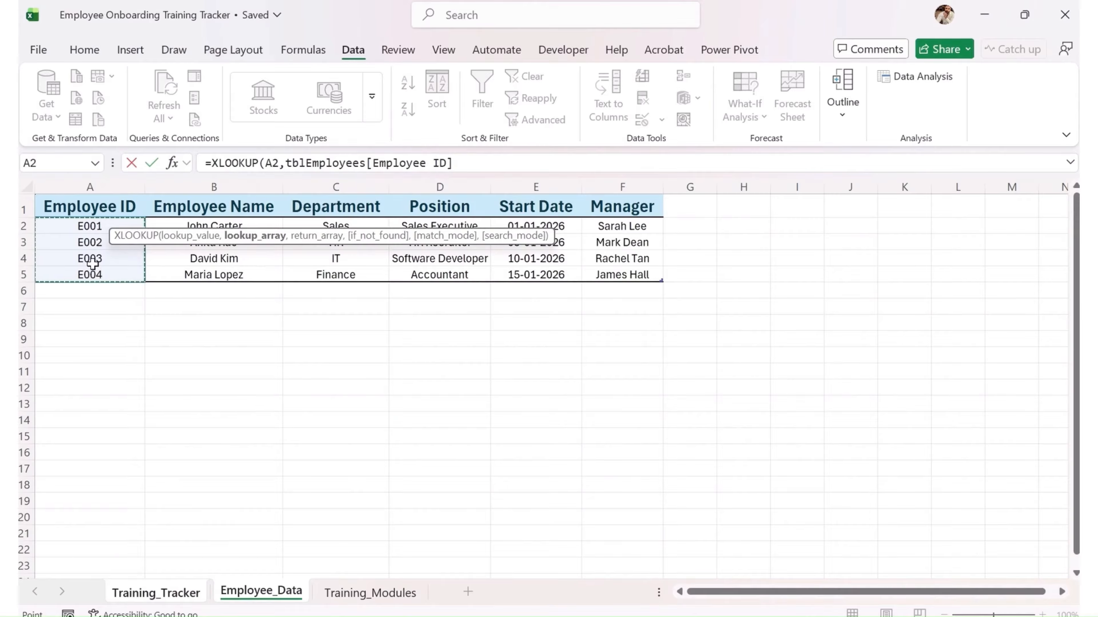
pyautogui.click(463, 170)
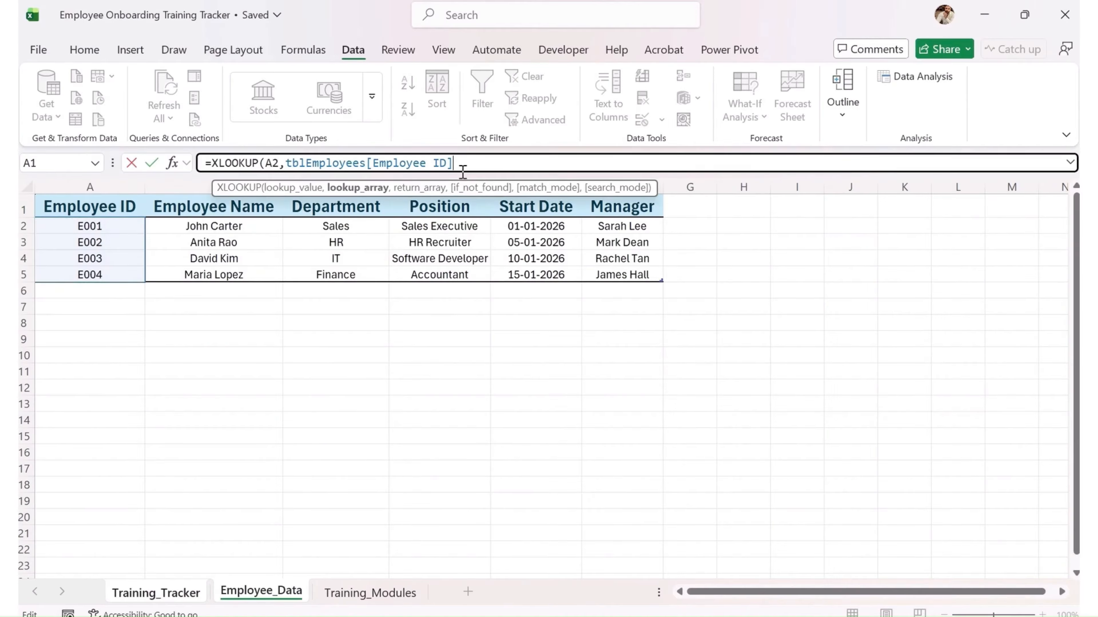
pyautogui.write(',')
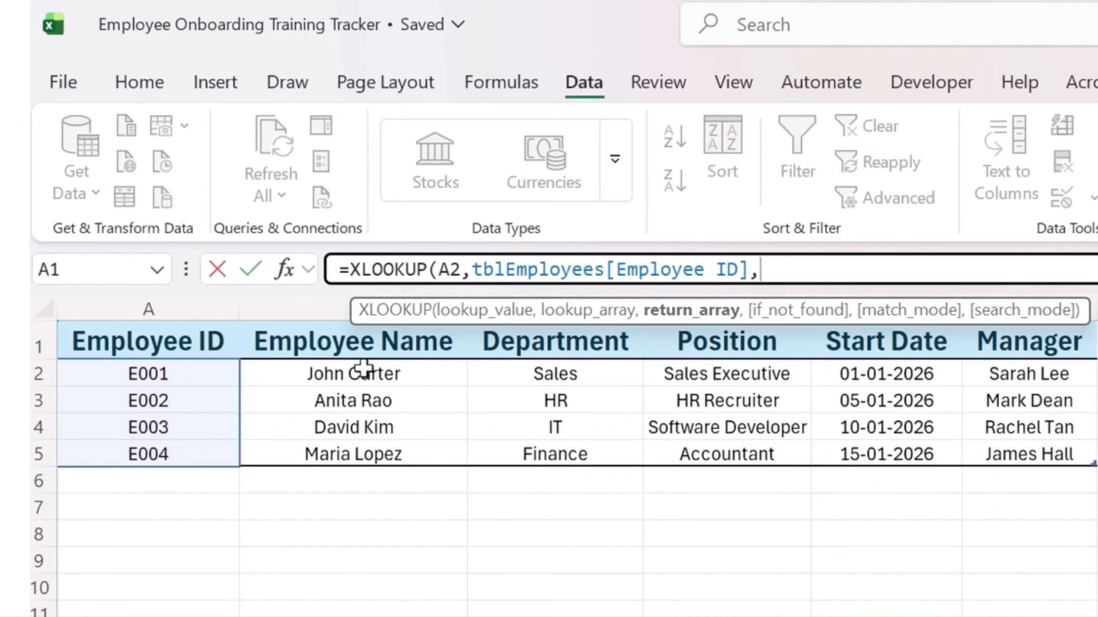
pyautogui.moveTo(220, 225); pyautogui.dragTo(222, 260)
pyautogui.moveTo(367, 429); pyautogui.dragTo(363, 453)
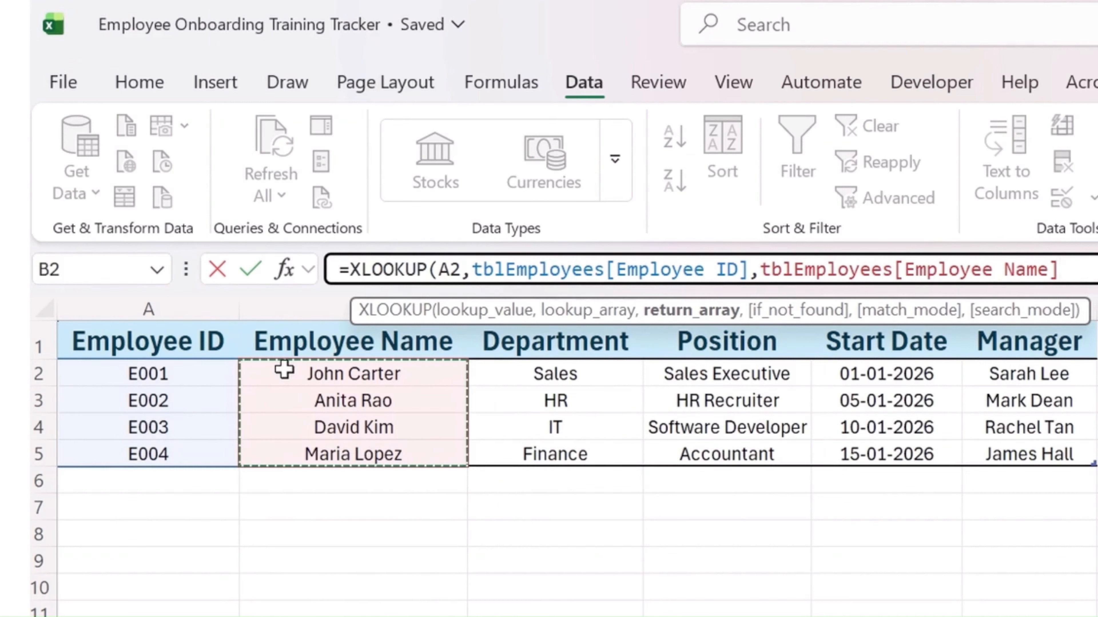
pyautogui.write(')')
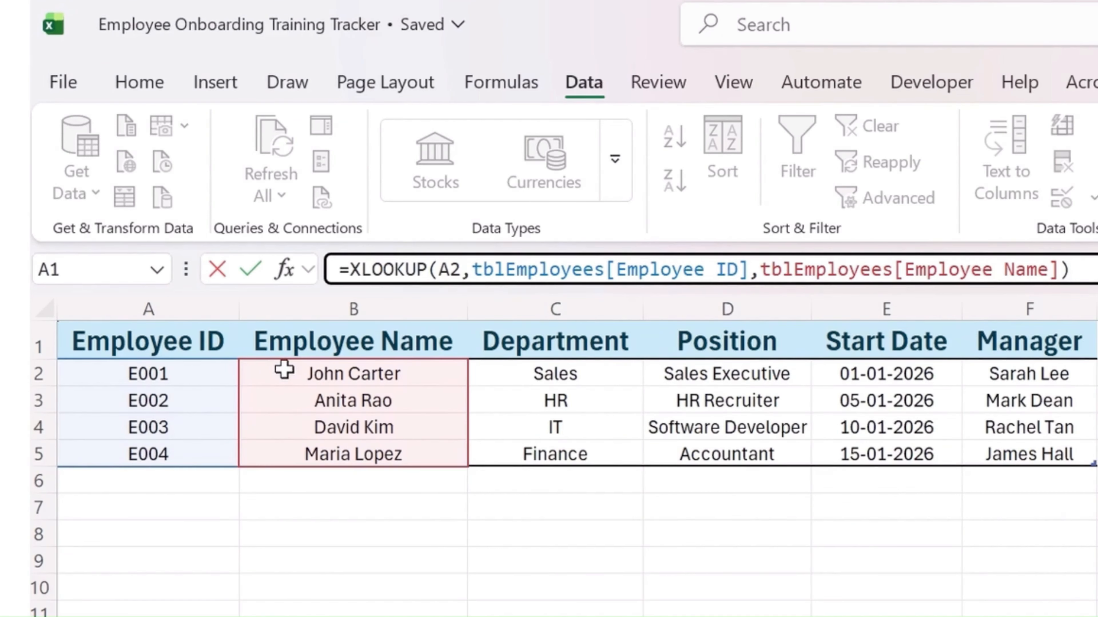
pyautogui.press('Return')
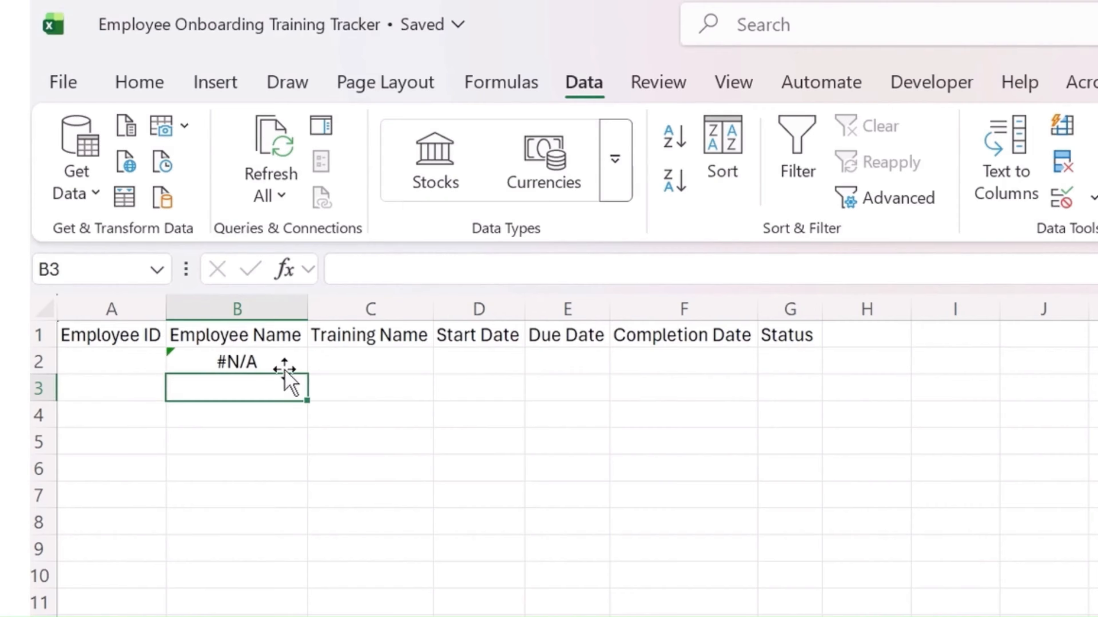
# Step: Wrap the XLOOKUP formula in B2 in IFNA with "Please Select Employee ID" as the value if not available
pyautogui.click(228, 363)
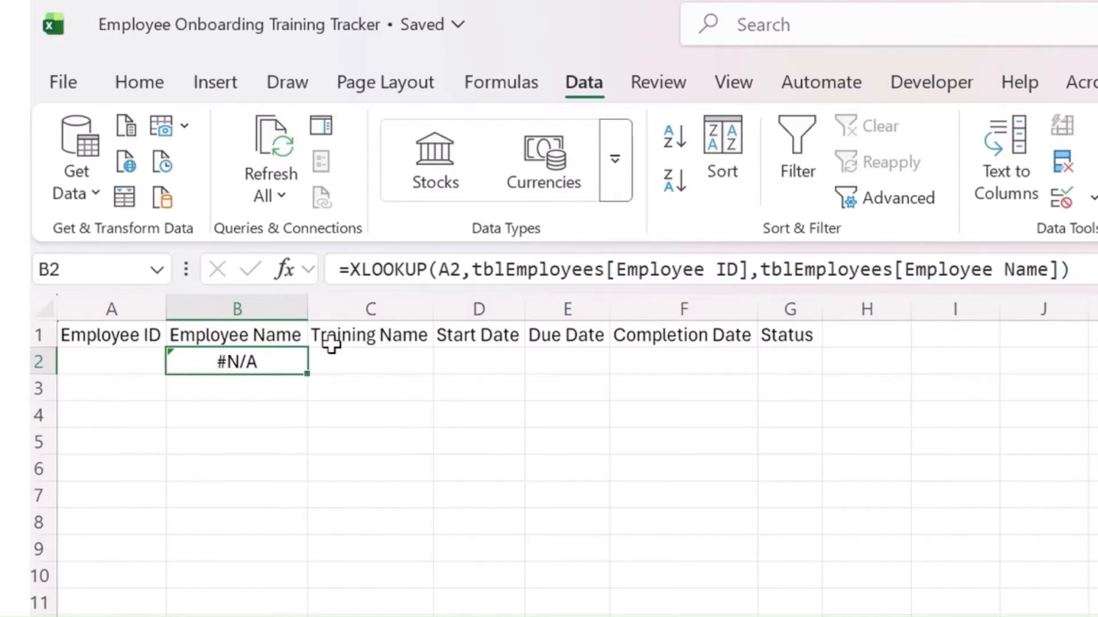
pyautogui.click(351, 261)
pyautogui.write('IFNA(')
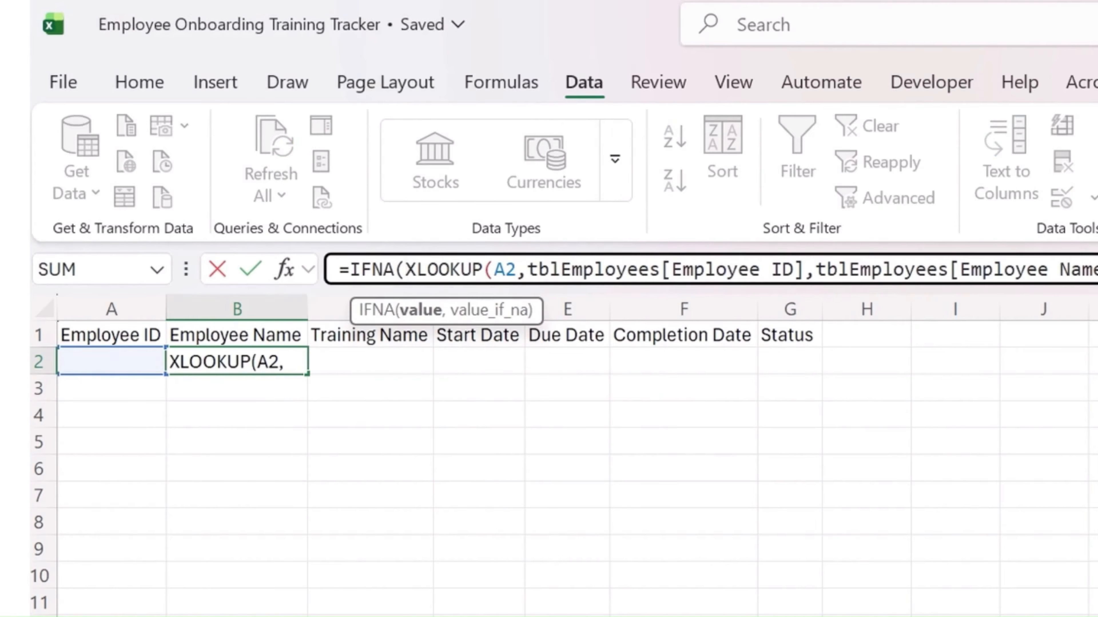
pyautogui.press('End')
pyautogui.write(',')
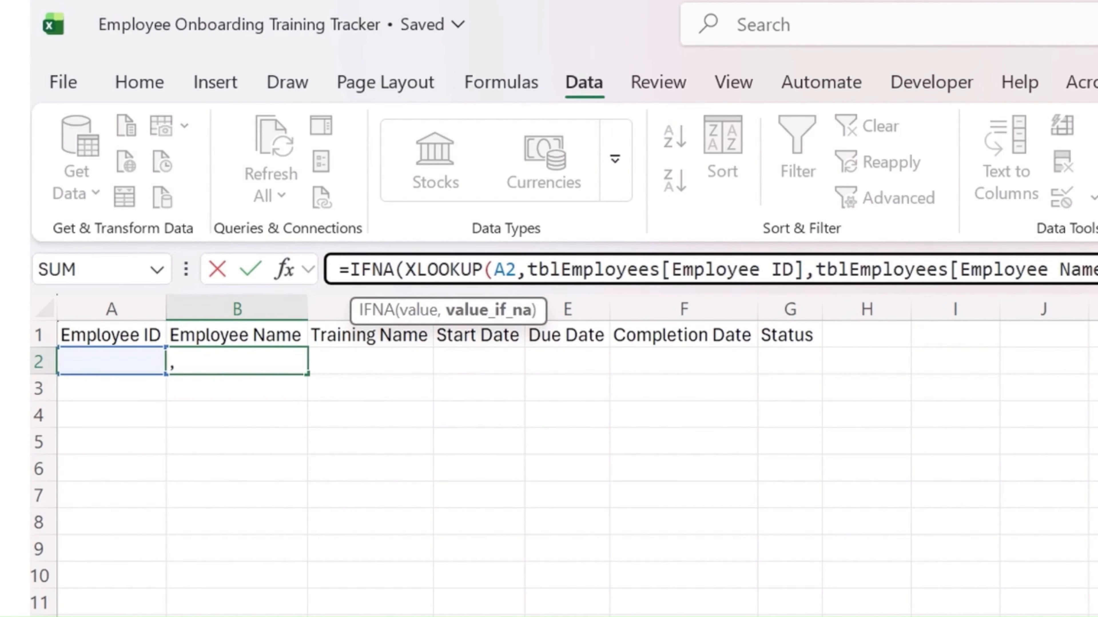
pyautogui.write('"Please Select')
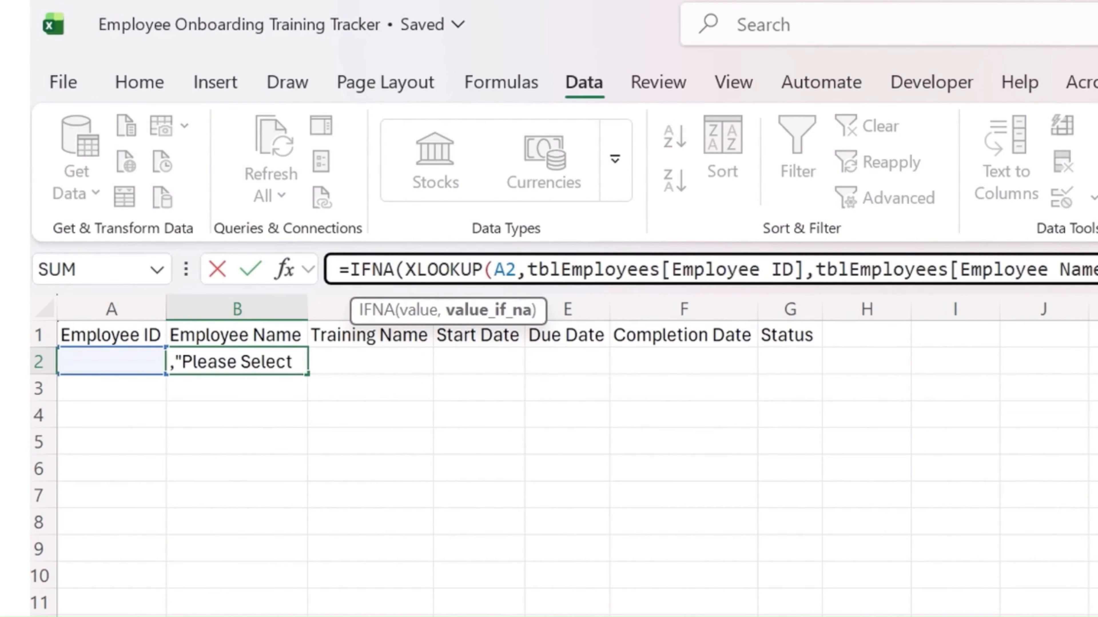
pyautogui.write(' Employee I')
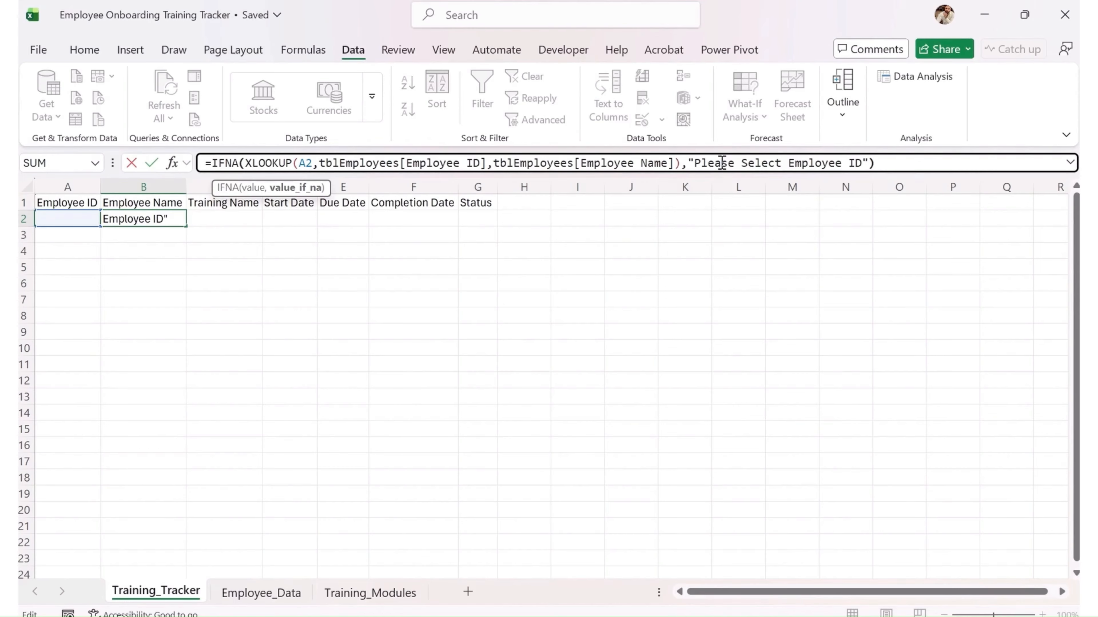
pyautogui.write('D")')
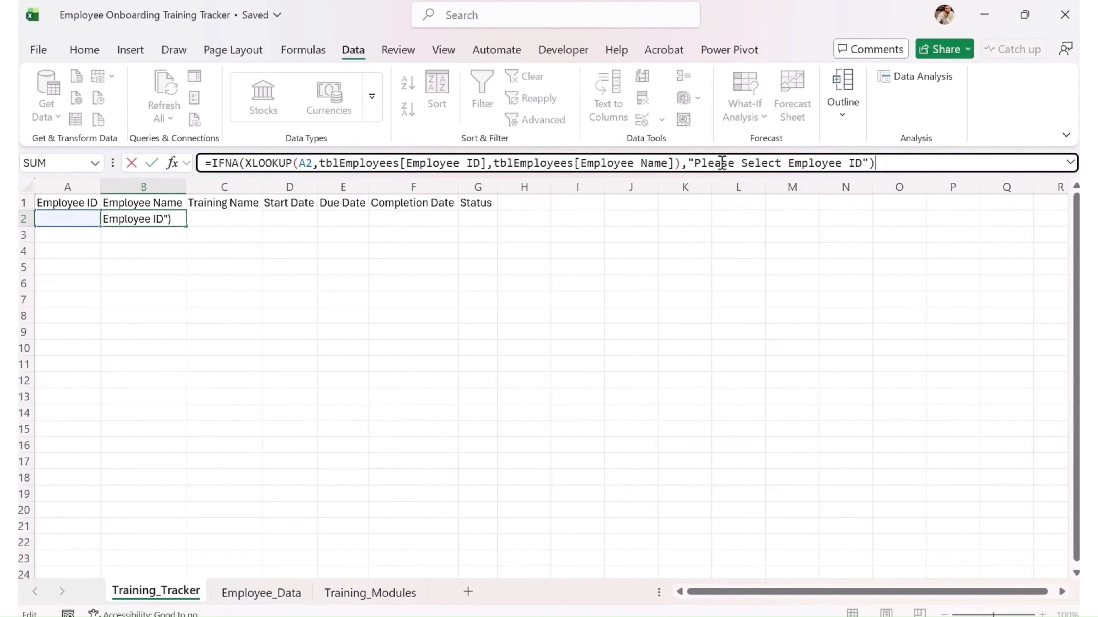
pyautogui.press('Return')
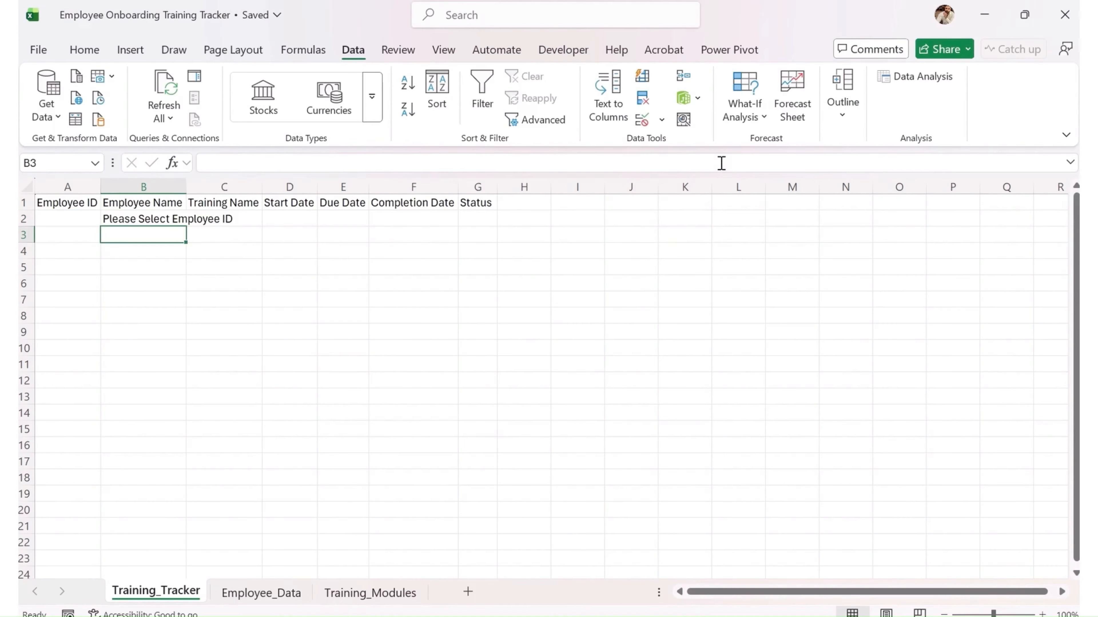
# Step: Autofit all column widths on the Training_Tracker sheet to their contents, and select B2
pyautogui.click(27, 183)
pyautogui.doubleClick(187, 187)
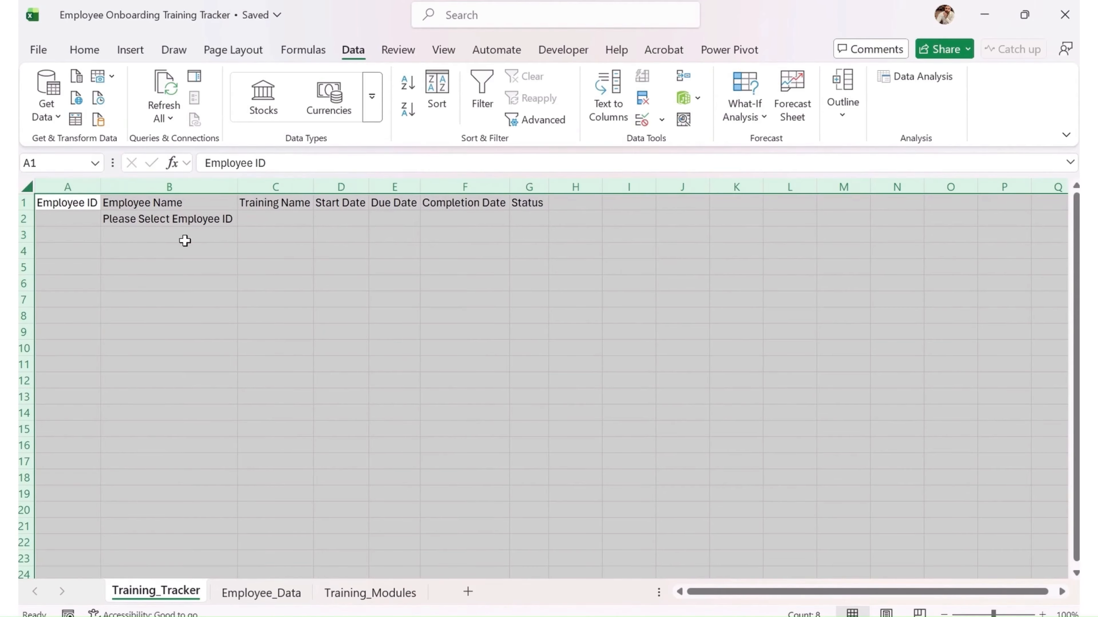
pyautogui.click(185, 222)
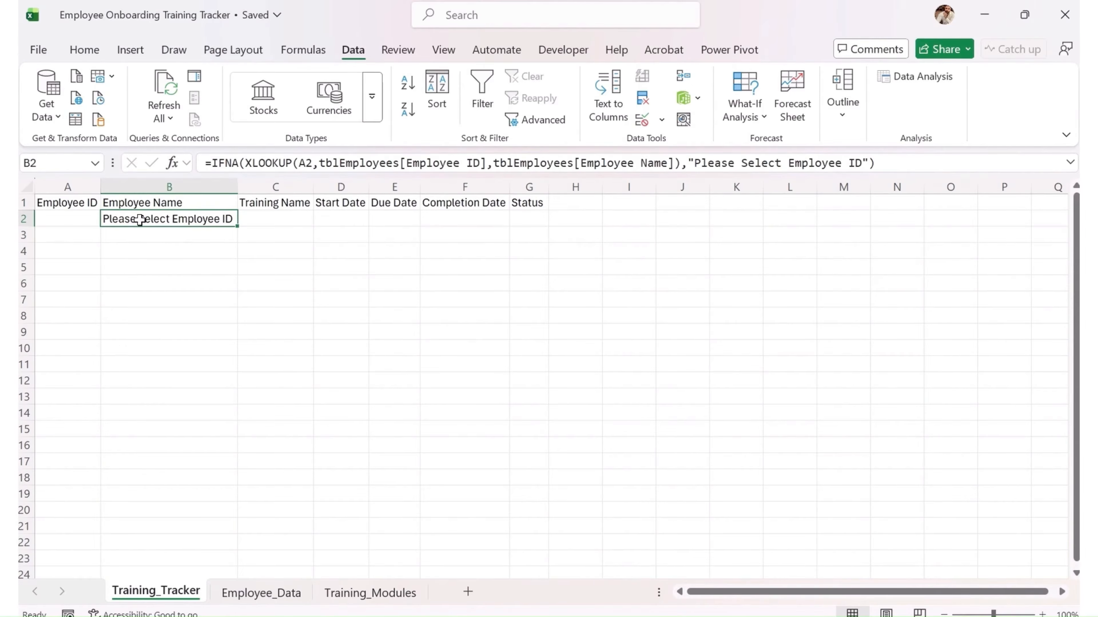
# Step: Choose the second listed employee ID in A2 and check the Employee Name lookup in B2
pyautogui.click(60, 222)
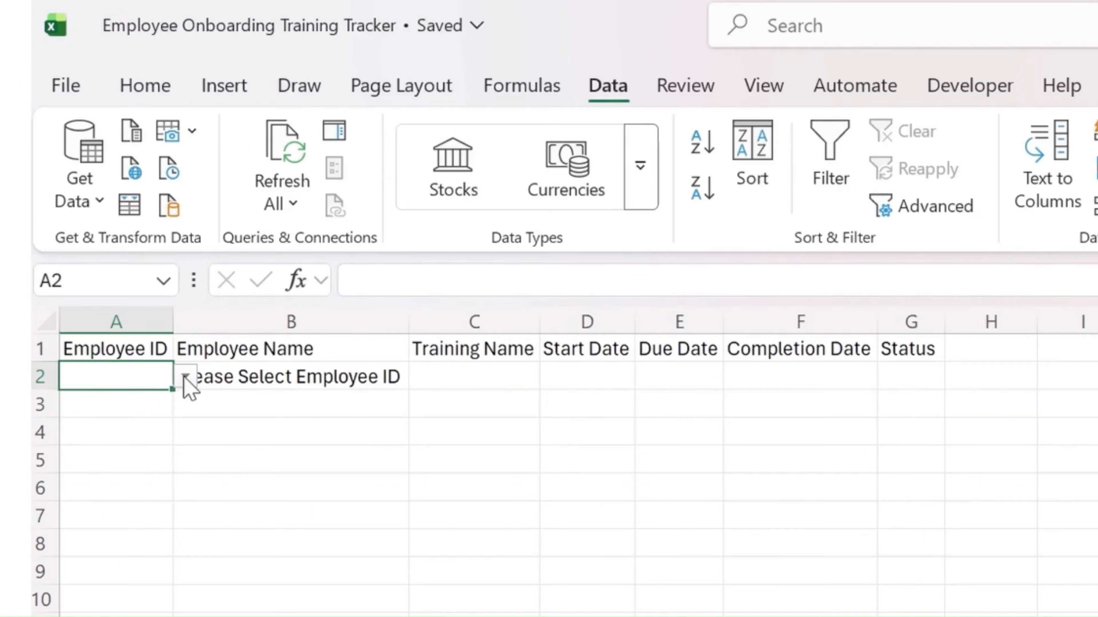
pyautogui.click(108, 219)
pyautogui.click(92, 433)
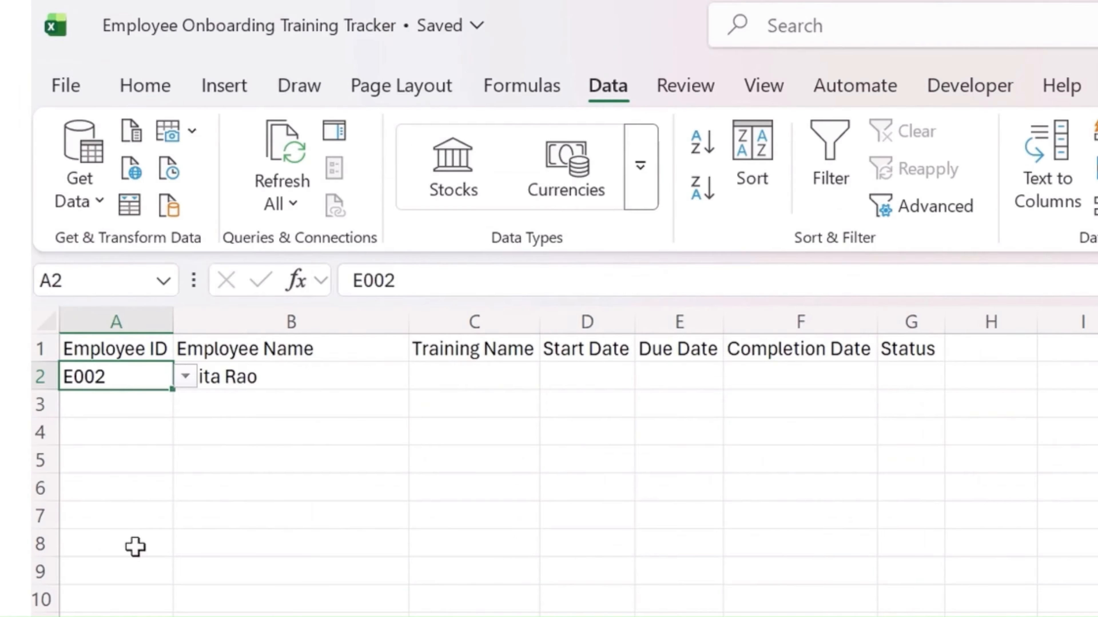
pyautogui.click(298, 378)
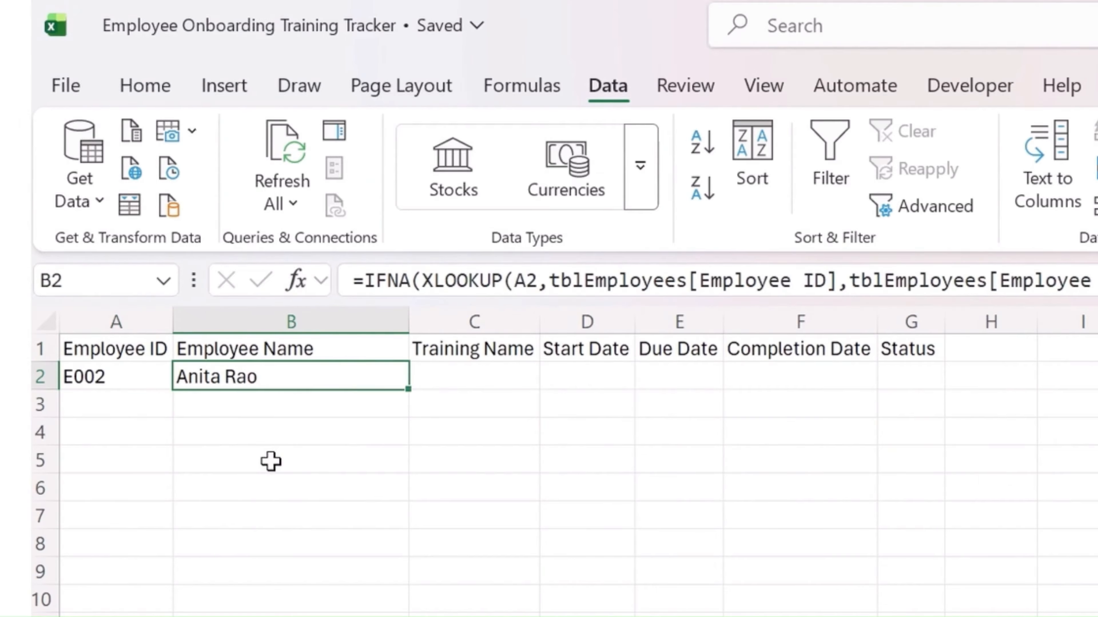
# Step: Choose the fourth listed employee ID in A2 as the Employee ID
pyautogui.click(130, 354)
pyautogui.click(157, 377)
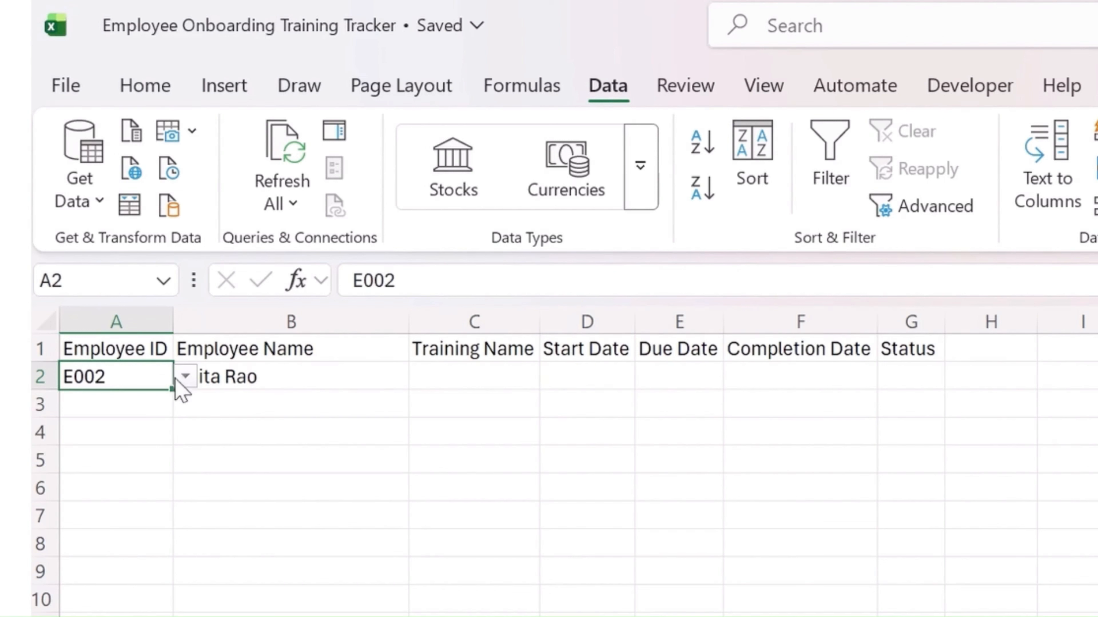
pyautogui.click(184, 376)
pyautogui.click(136, 478)
pyautogui.click(396, 454)
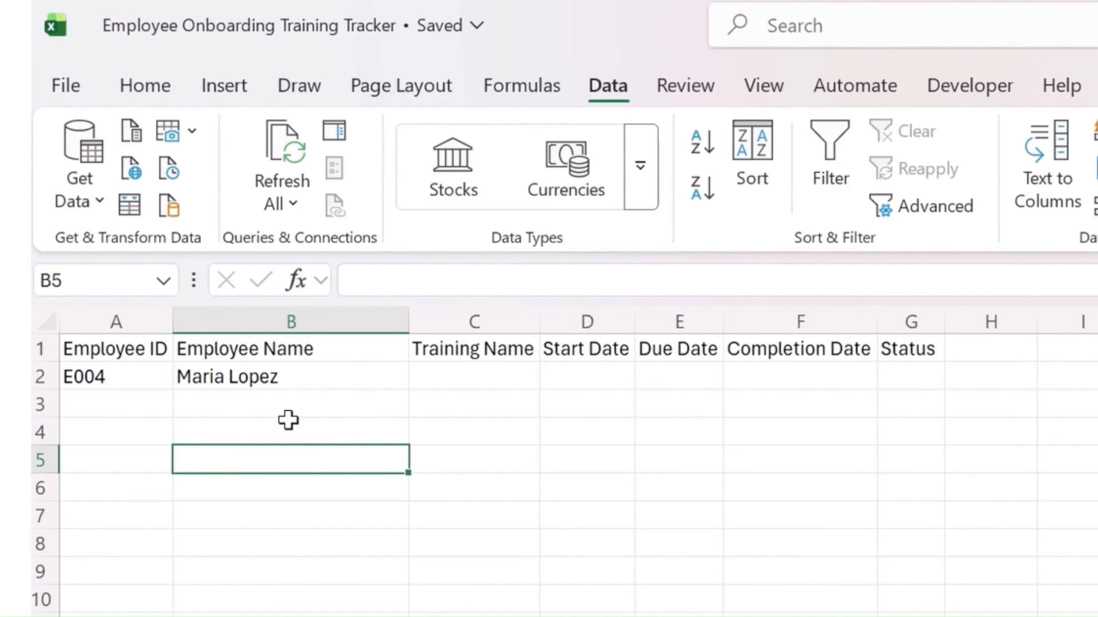
# Step: Fill the Employee Name lookup formula from B2 down through B10
pyautogui.click(314, 358)
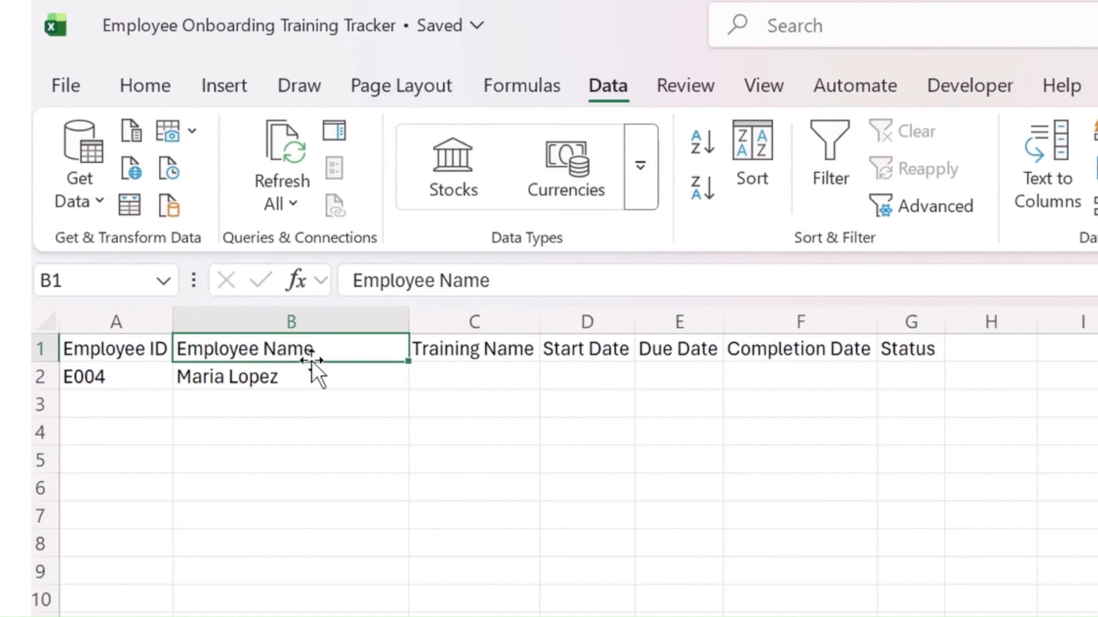
pyautogui.click(320, 378)
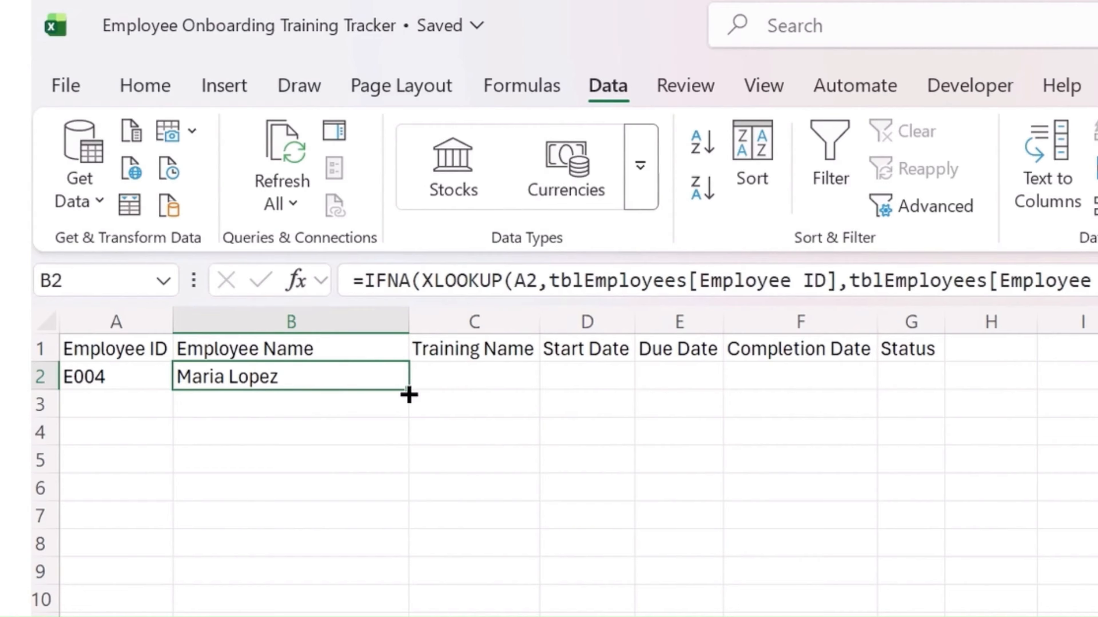
pyautogui.moveTo(409, 394); pyautogui.dragTo(362, 611)
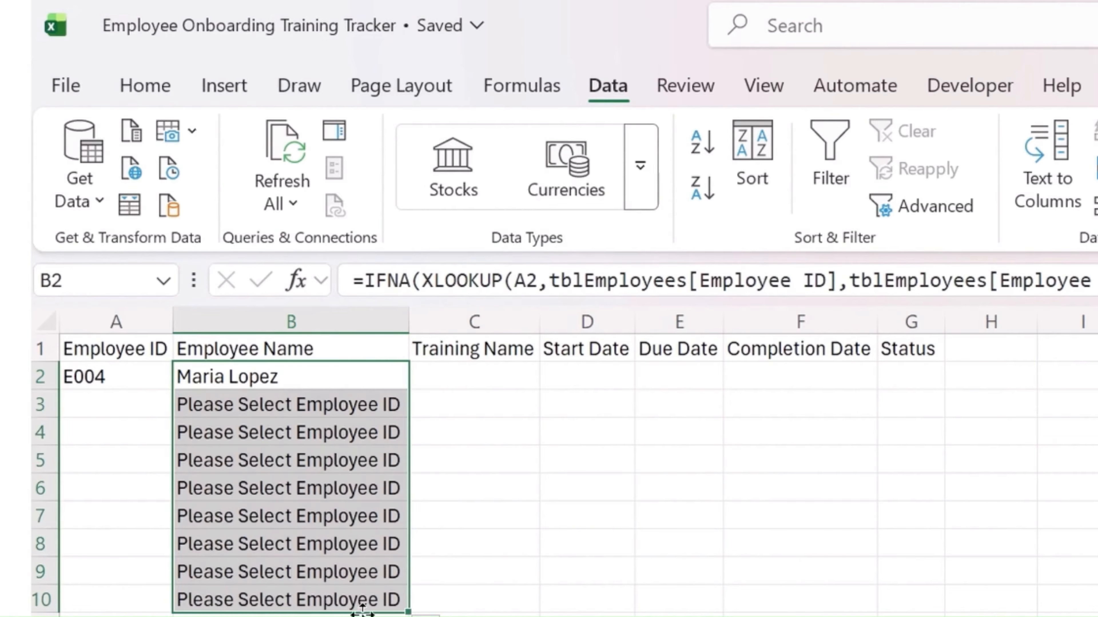
# Step: Copy the employee ID from A2 into cells A3 through A10
pyautogui.click(116, 384)
pyautogui.click(149, 404)
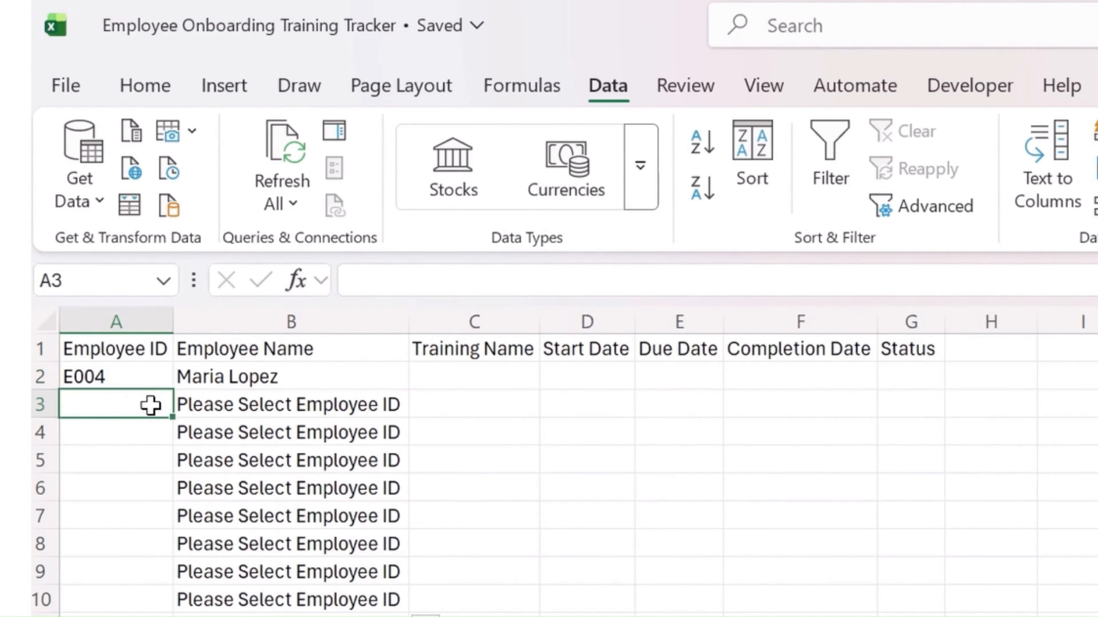
pyautogui.press('Up')
pyautogui.hotkey('ctrl', 'c')
pyautogui.press('Down')
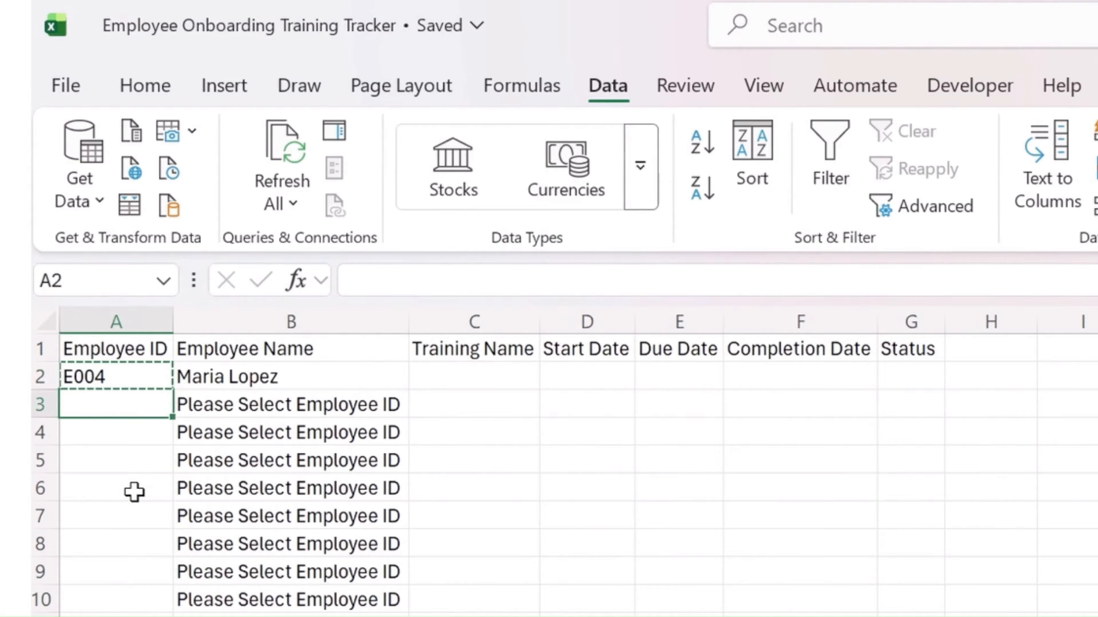
pyautogui.hotkey('shift', 'Down')
pyautogui.hotkey('shift', 'Down')
pyautogui.hotkey('shift', 'Down')
pyautogui.hotkey('shift', 'Down')
pyautogui.hotkey('shift', 'Down')
pyautogui.hotkey('shift', 'Down')
pyautogui.hotkey('shift', 'Down')
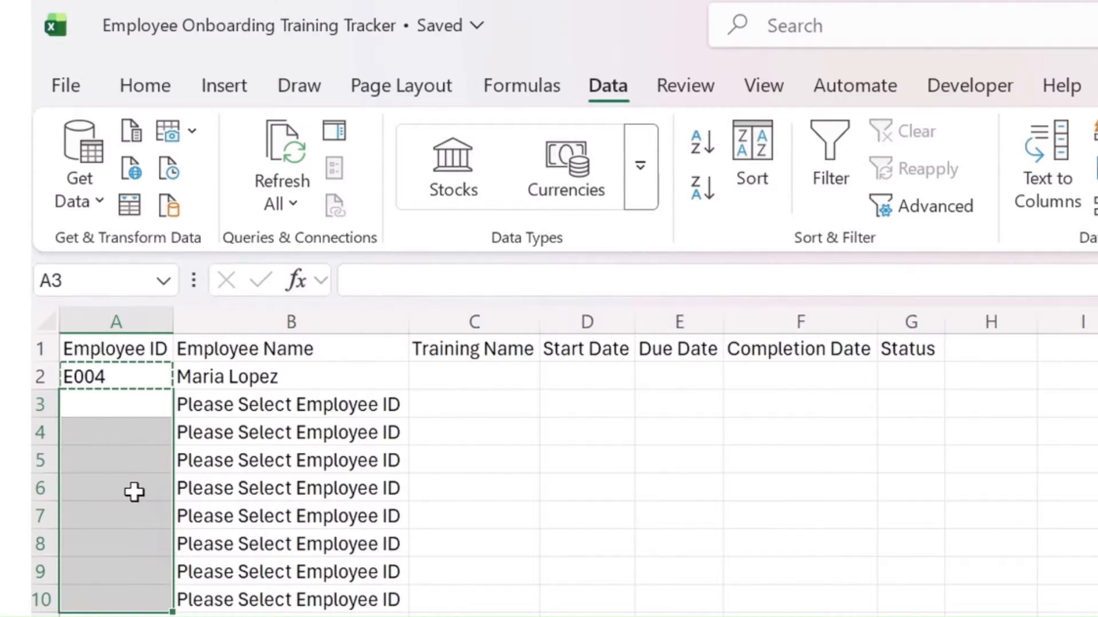
pyautogui.hotkey('ctrl', 'v')
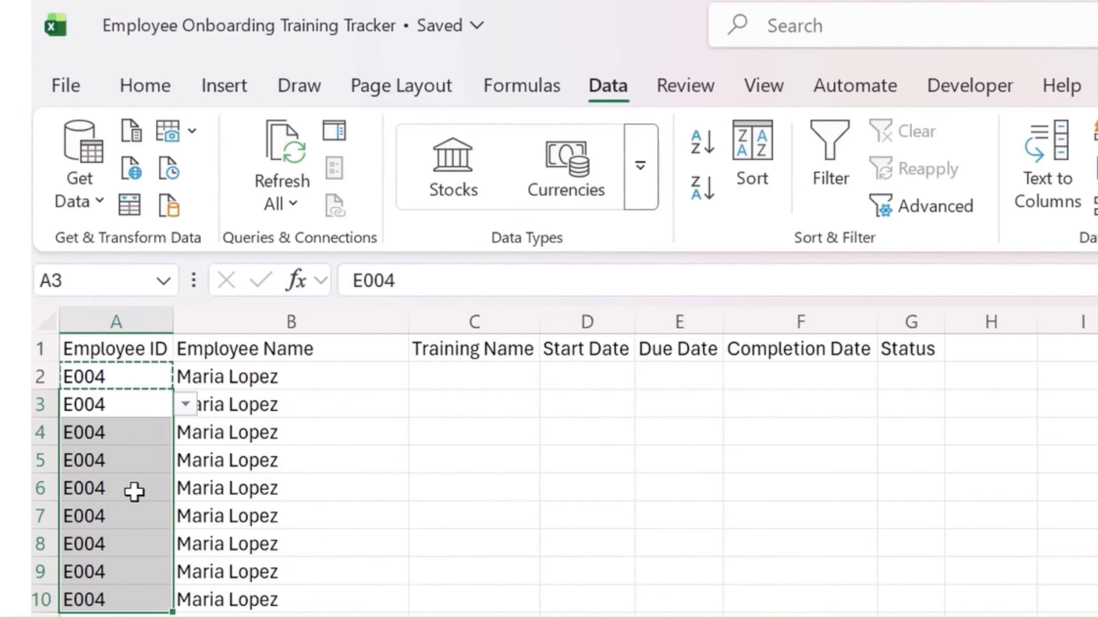
# Step: Change the Employee ID in A3 to the second listed ID
pyautogui.click(136, 456)
pyautogui.click(141, 402)
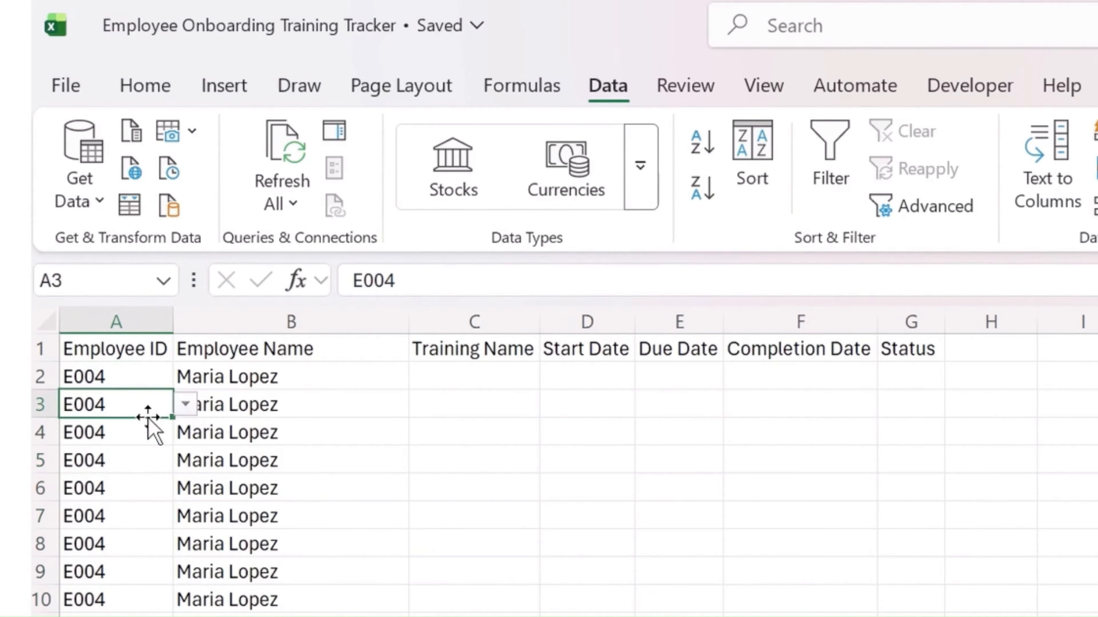
pyautogui.click(185, 404)
pyautogui.click(125, 456)
# Step: Change the Employee ID in A6 to the second listed ID and the one in A9 to the first
pyautogui.click(111, 497)
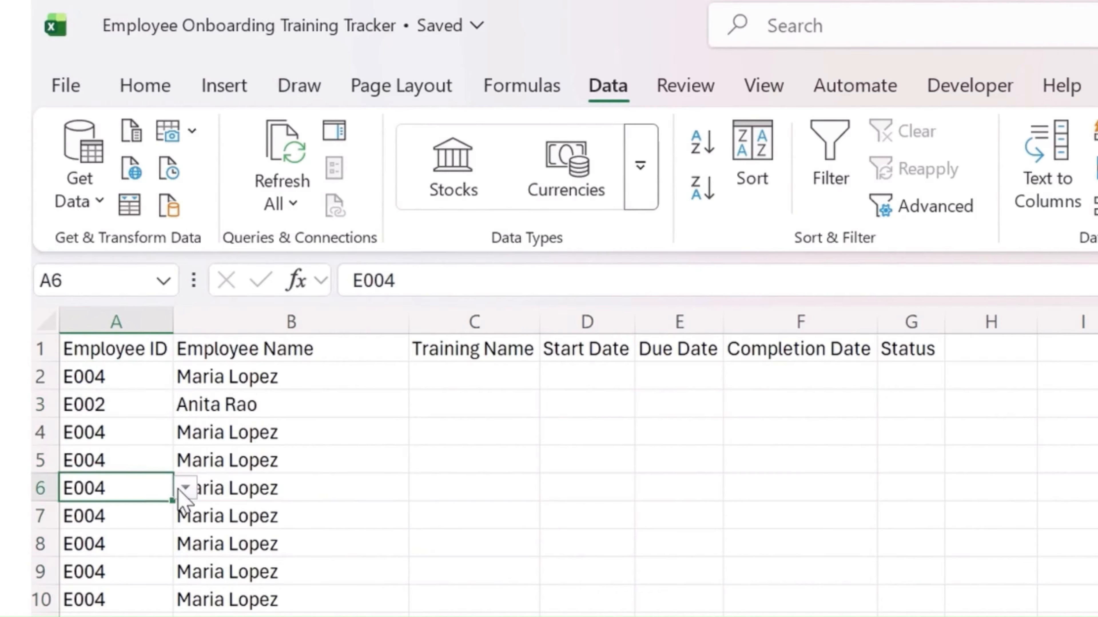
pyautogui.click(186, 488)
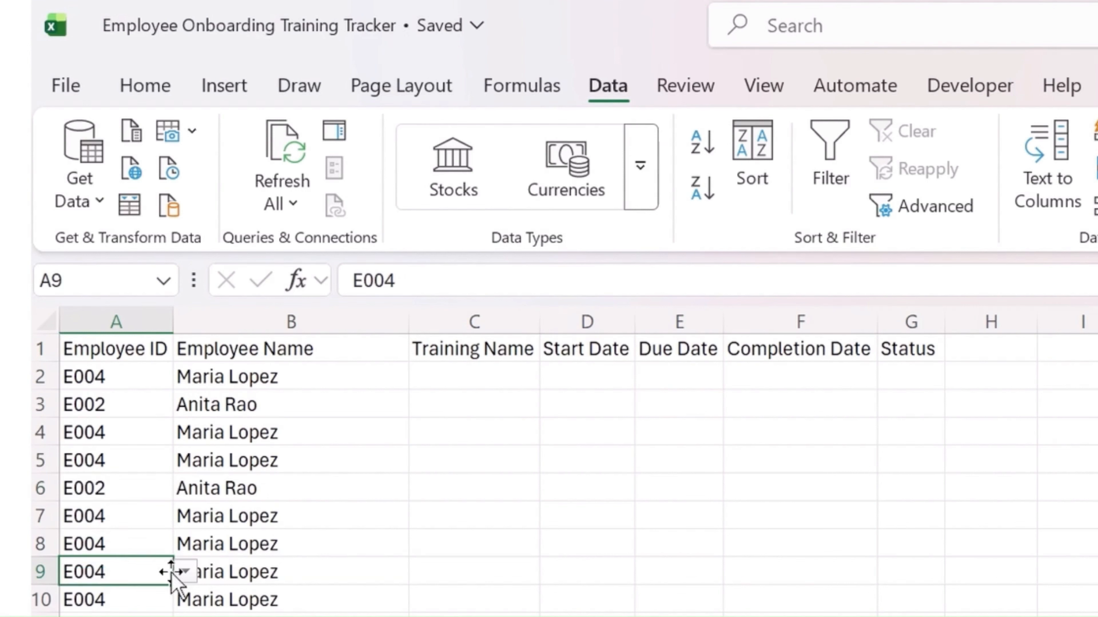
pyautogui.click(185, 572)
pyautogui.click(108, 597)
# Step: Change the Employee ID in A6 to the fourth listed ID
pyautogui.click(126, 491)
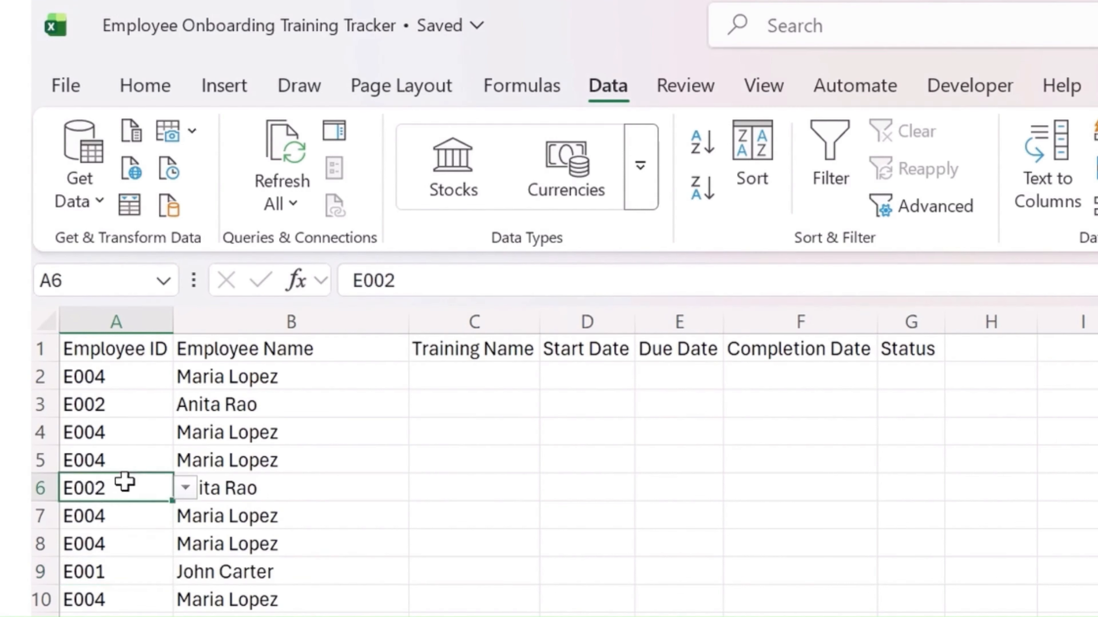
pyautogui.click(184, 487)
pyautogui.click(124, 588)
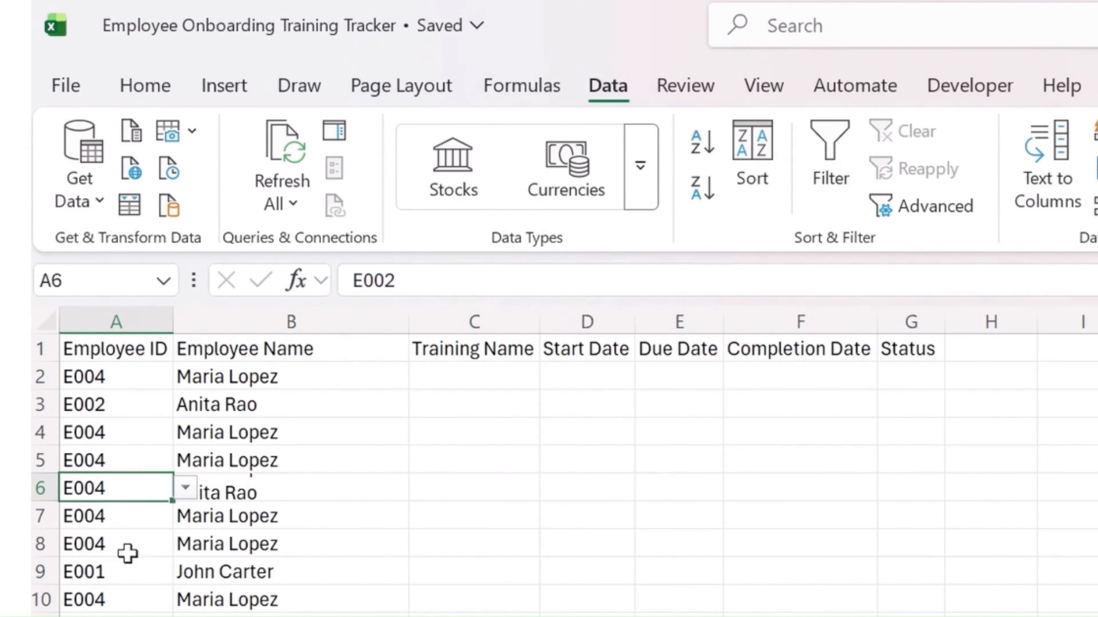
pyautogui.click(132, 428)
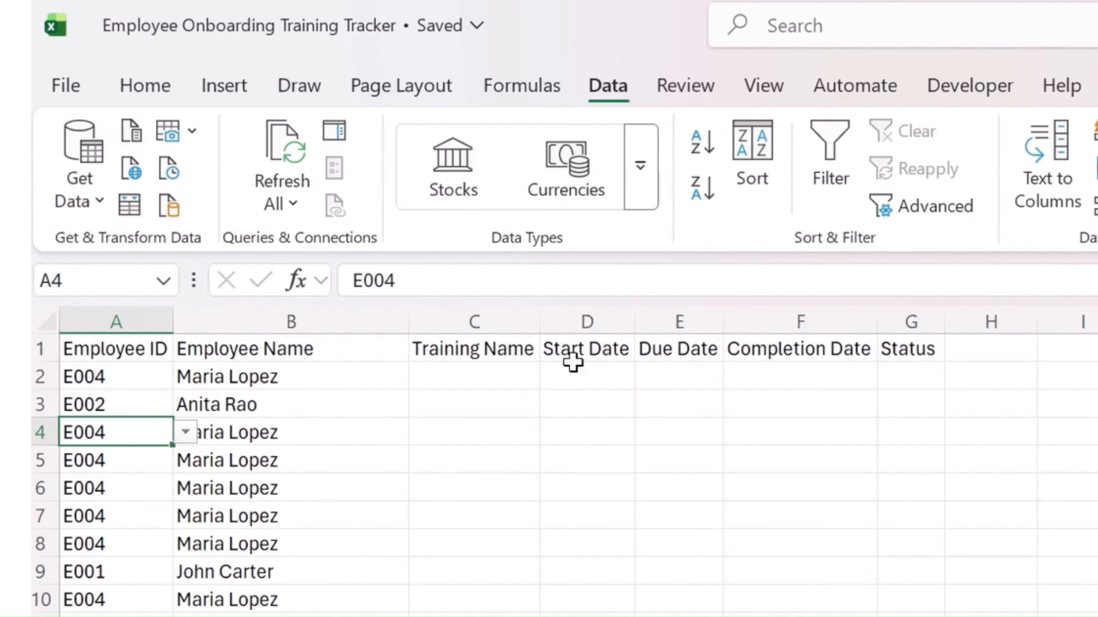
# Step: Start an XLOOKUP formula in Start Date cell D2 with the employee ID in A2 as lookup value
pyautogui.click(578, 371)
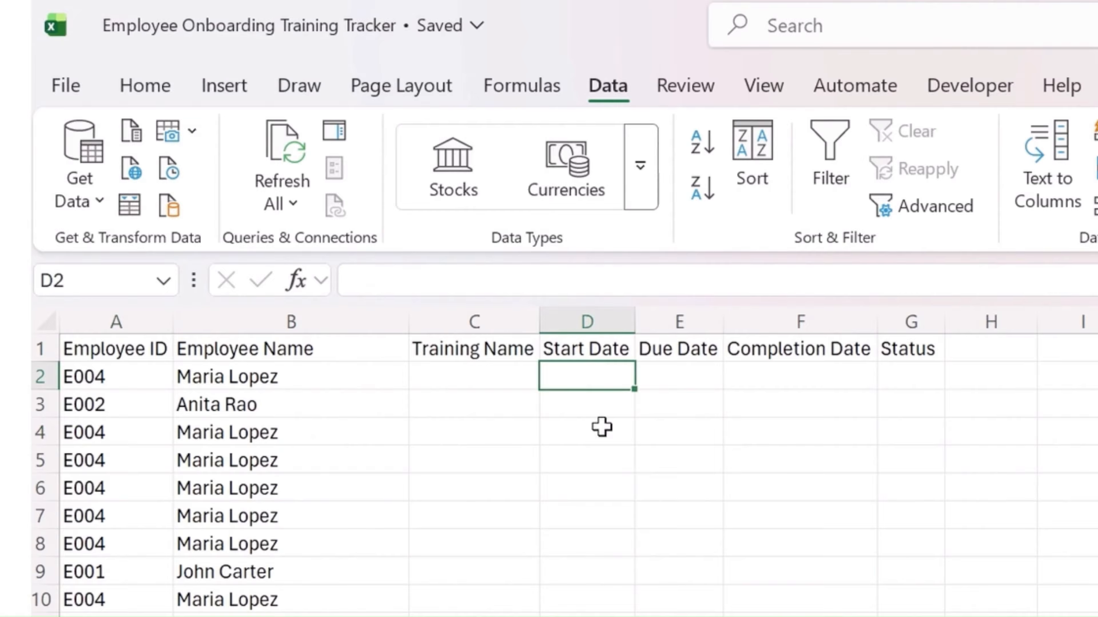
pyautogui.write('=xl')
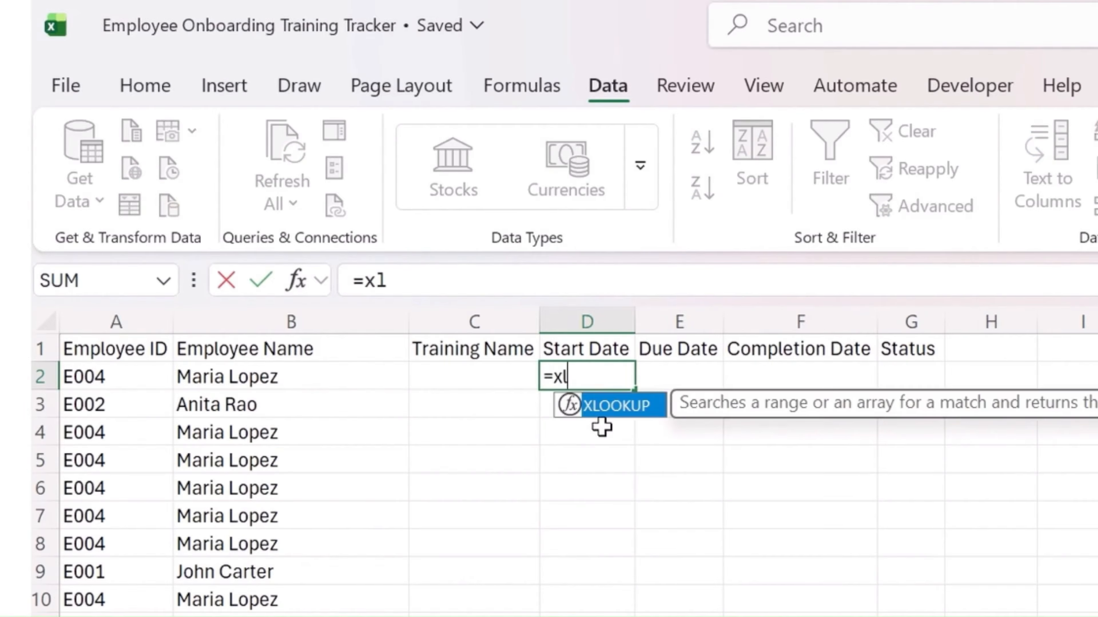
pyautogui.press('Tab')
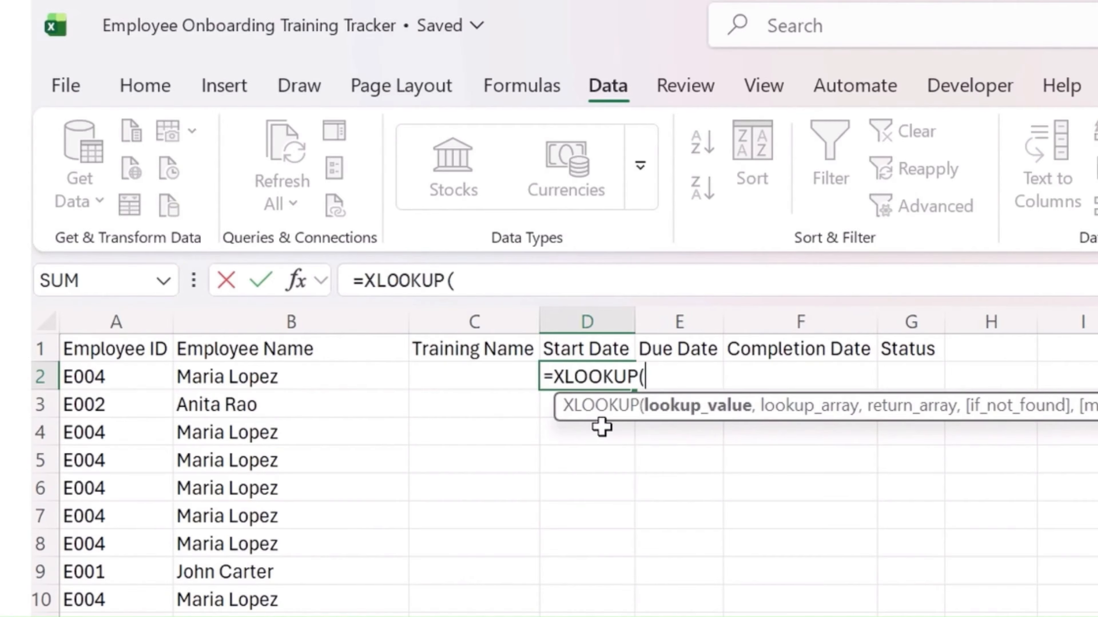
pyautogui.press('Left')
pyautogui.press('Left')
pyautogui.press('Left')
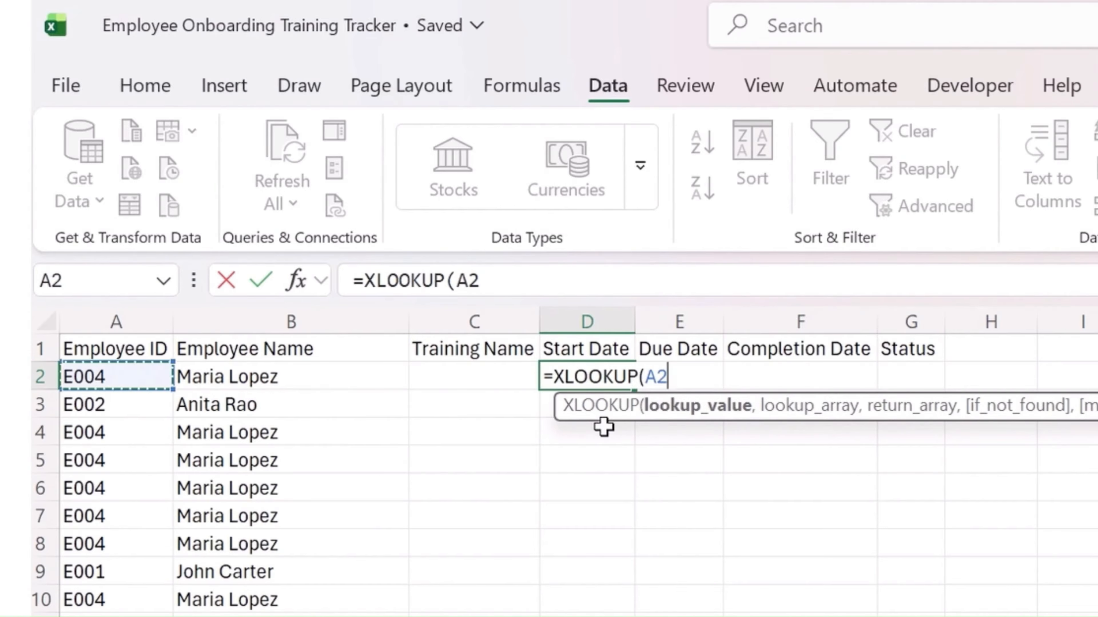
pyautogui.write(',')
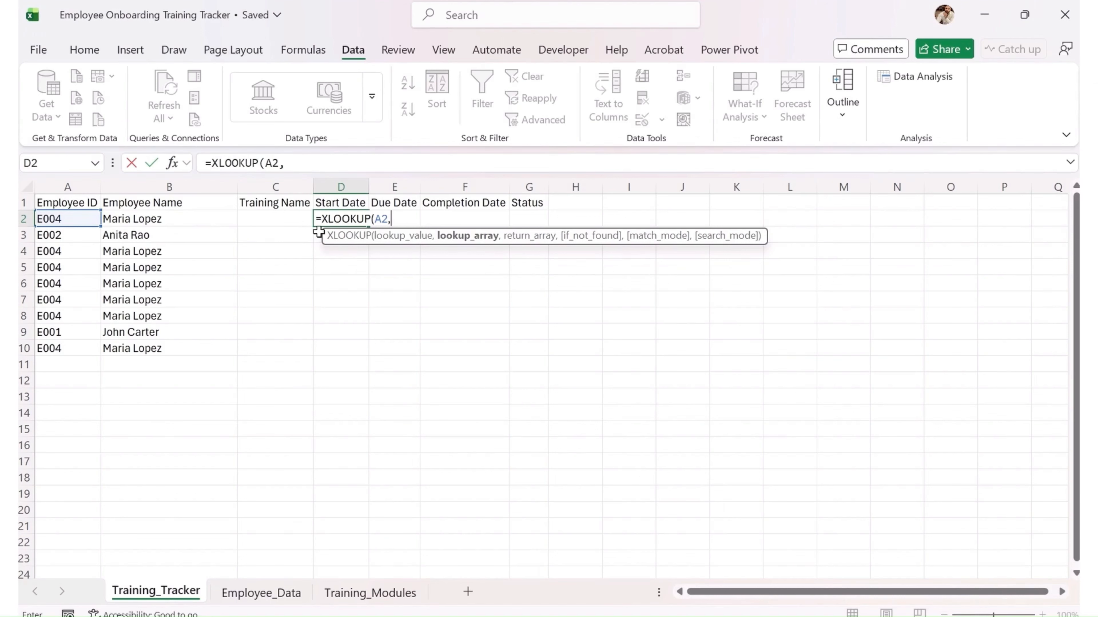
# Step: Complete the XLOOKUP with tblEmployees[Employee ID] as lookup array and tblEmployees[Start Date] as return array
pyautogui.click(255, 593)
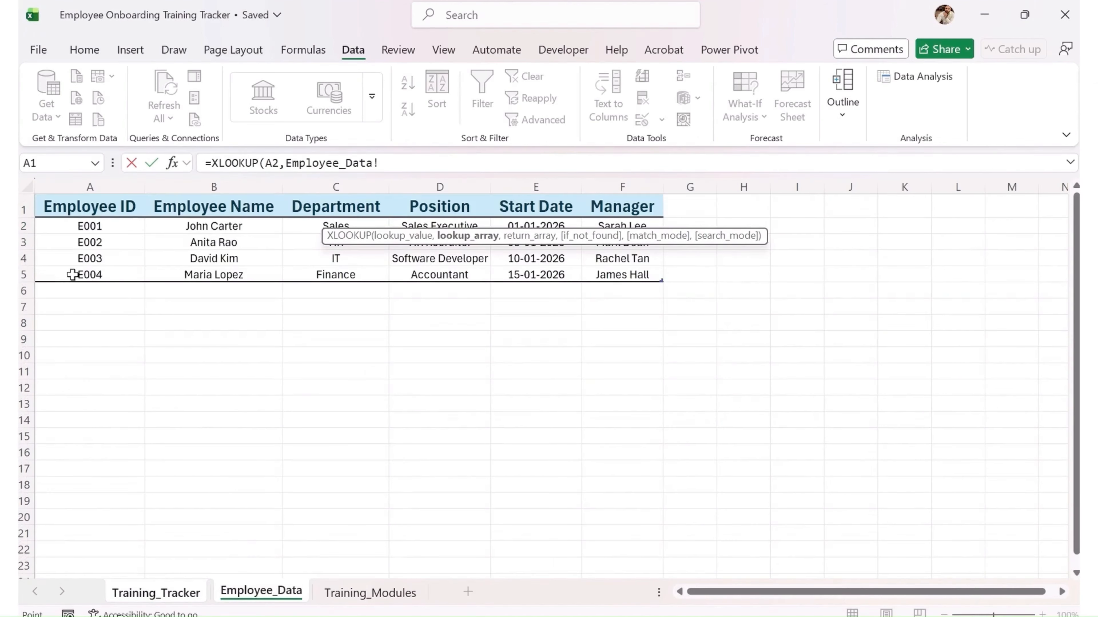
pyautogui.moveTo(94, 228); pyautogui.dragTo(94, 276)
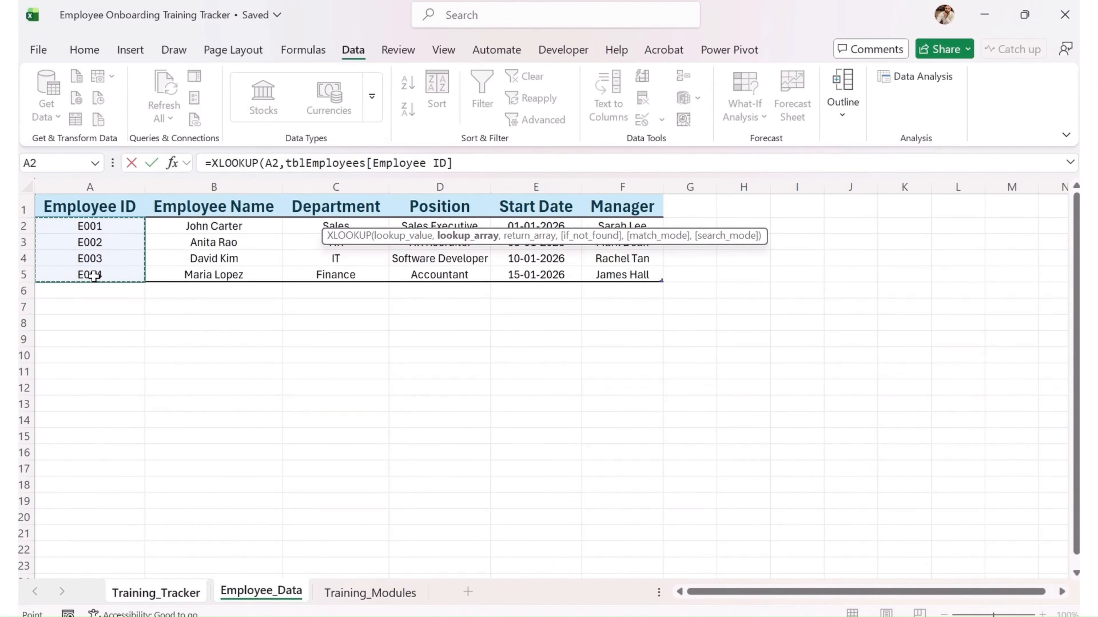
pyautogui.write(',')
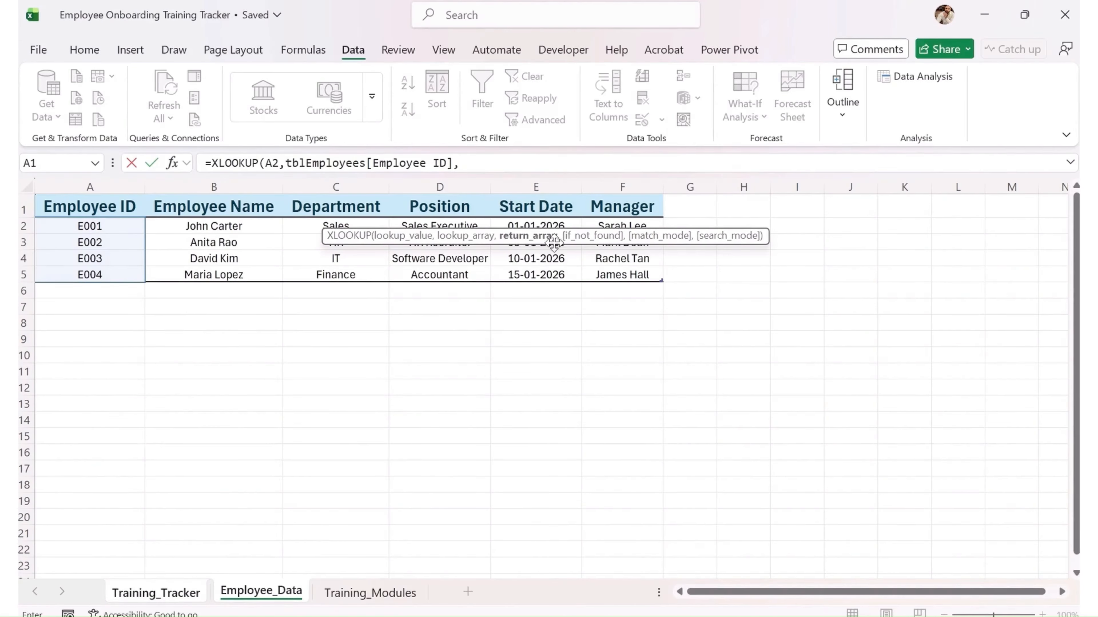
pyautogui.moveTo(564, 226); pyautogui.dragTo(561, 269)
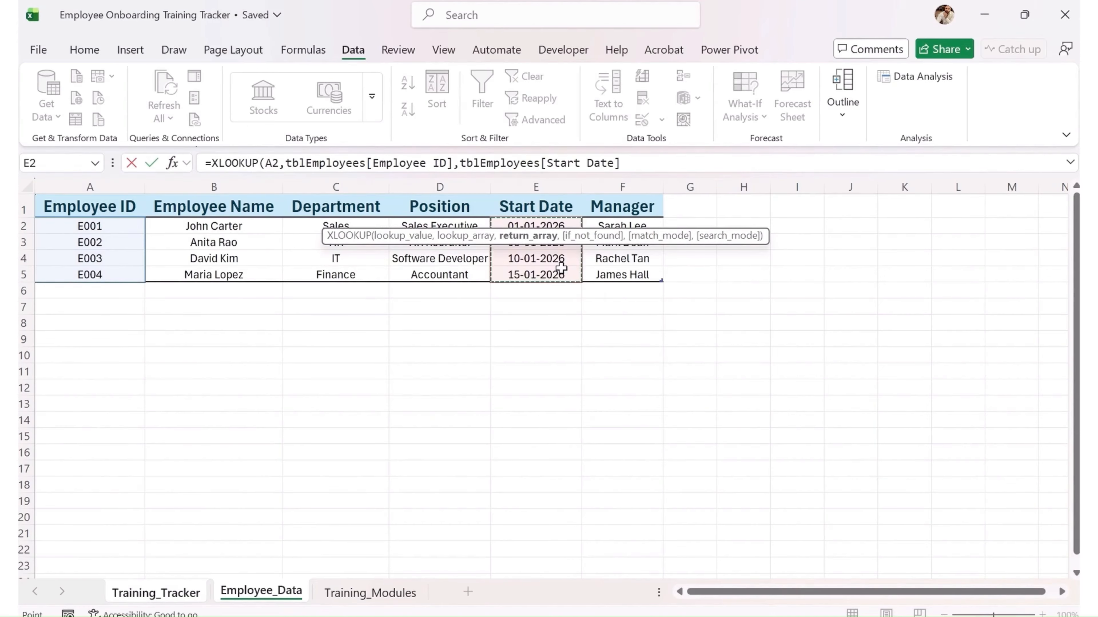
pyautogui.write(')')
pyautogui.press('Return')
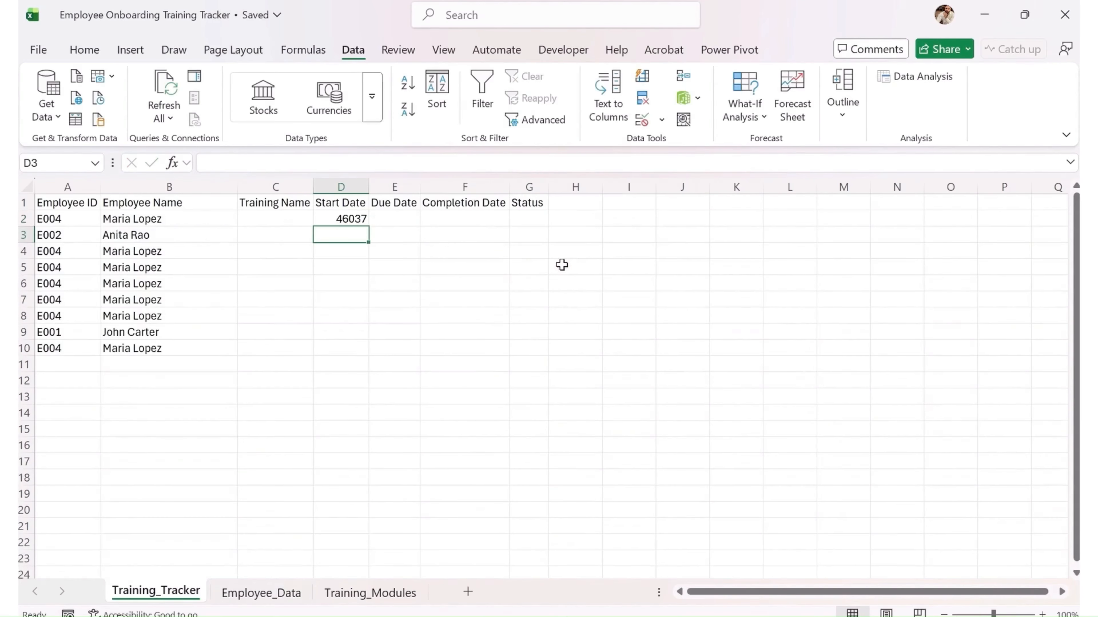
# Step: Format the Start Date cells D2:D10 as dates
pyautogui.click(359, 218)
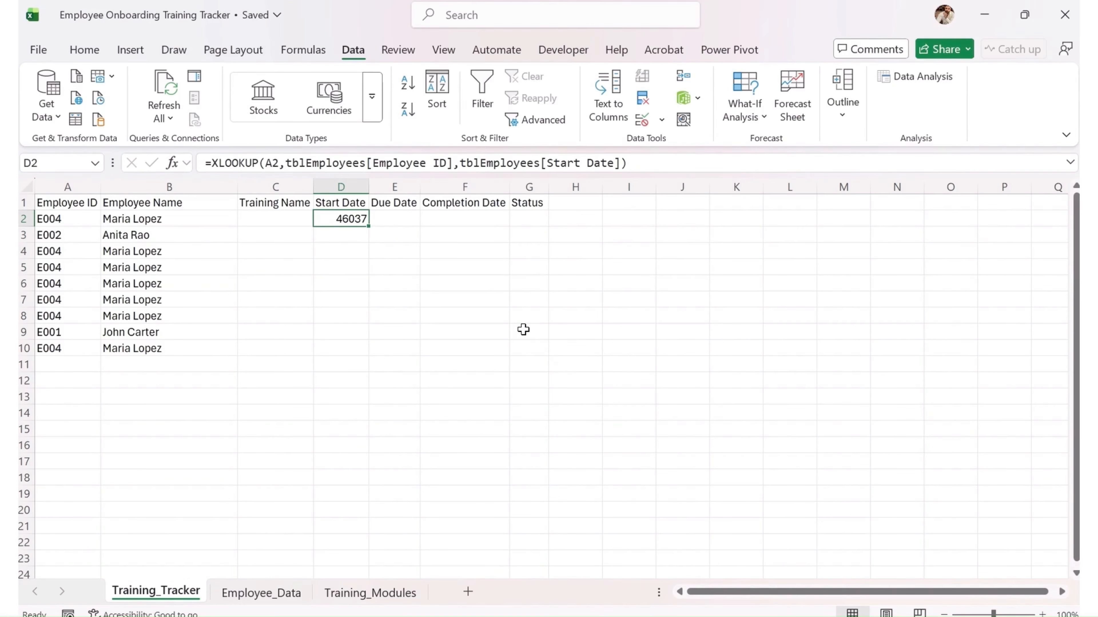
pyautogui.hotkey('ctrl', 'shift', 'Down')
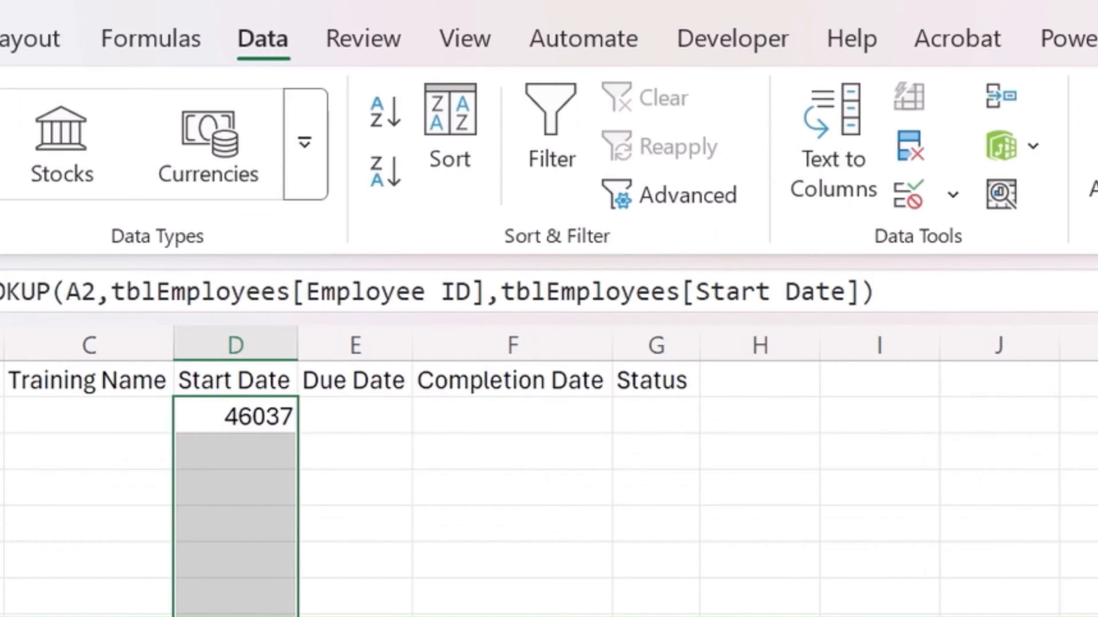
pyautogui.click(0, 39)
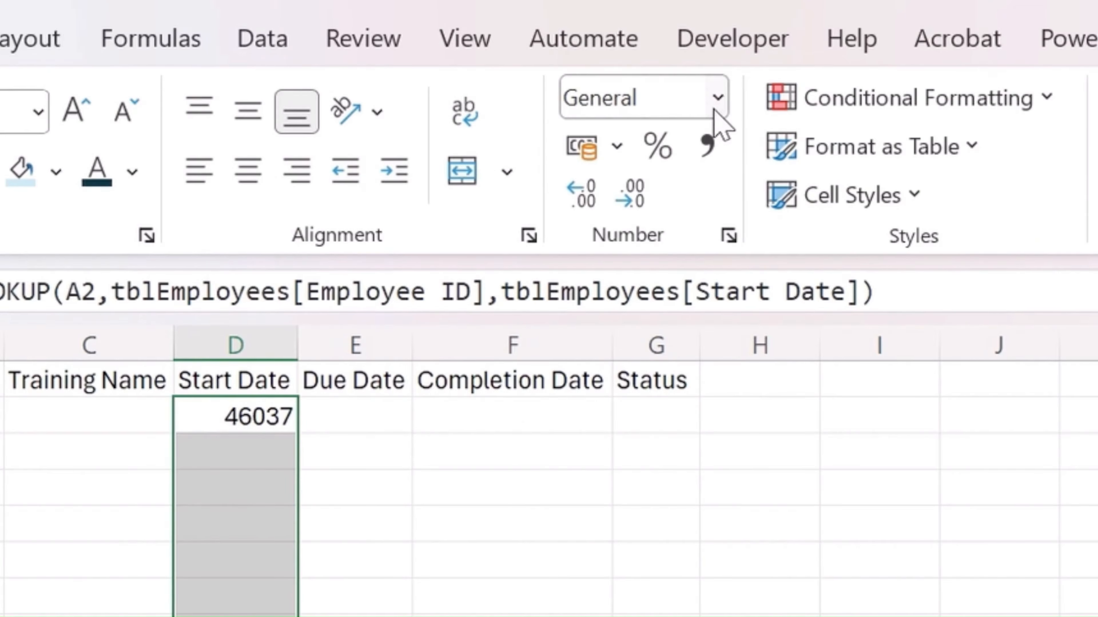
pyautogui.click(716, 112)
pyautogui.click(775, 558)
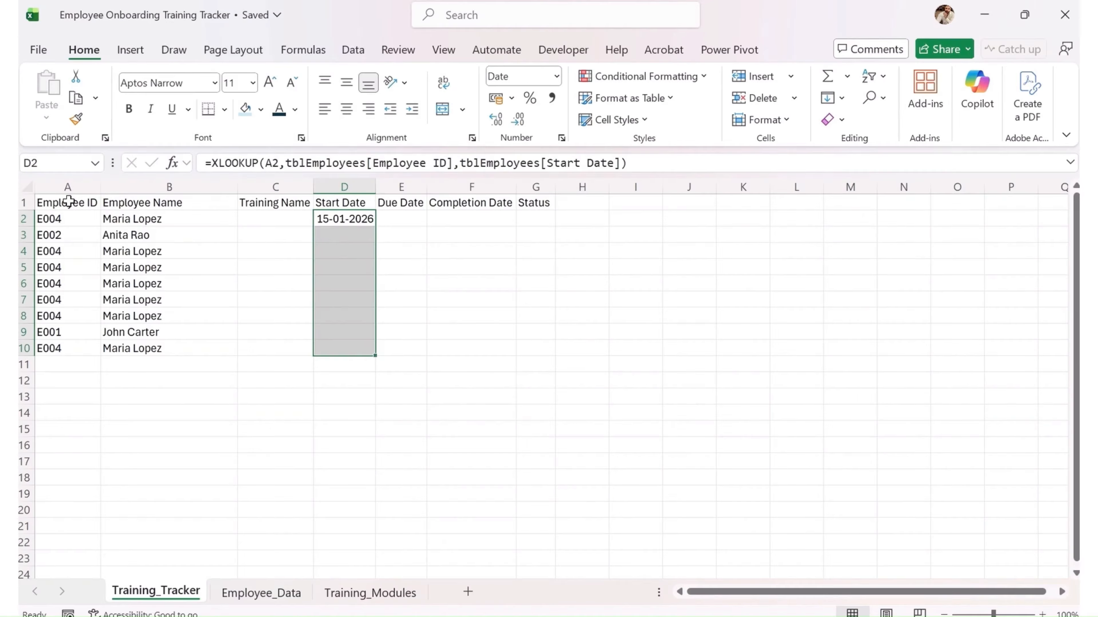
# Step: Format the header cells A1:G1 with a standard purple fill and bold white text
pyautogui.moveTo(69, 202); pyautogui.dragTo(529, 198)
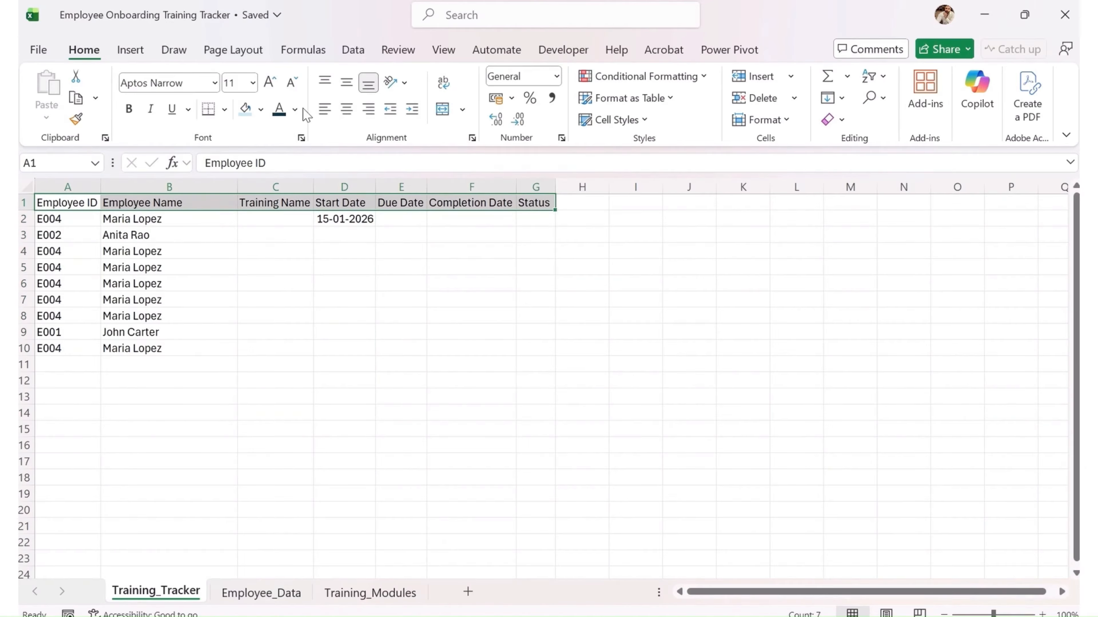
pyautogui.click(261, 109)
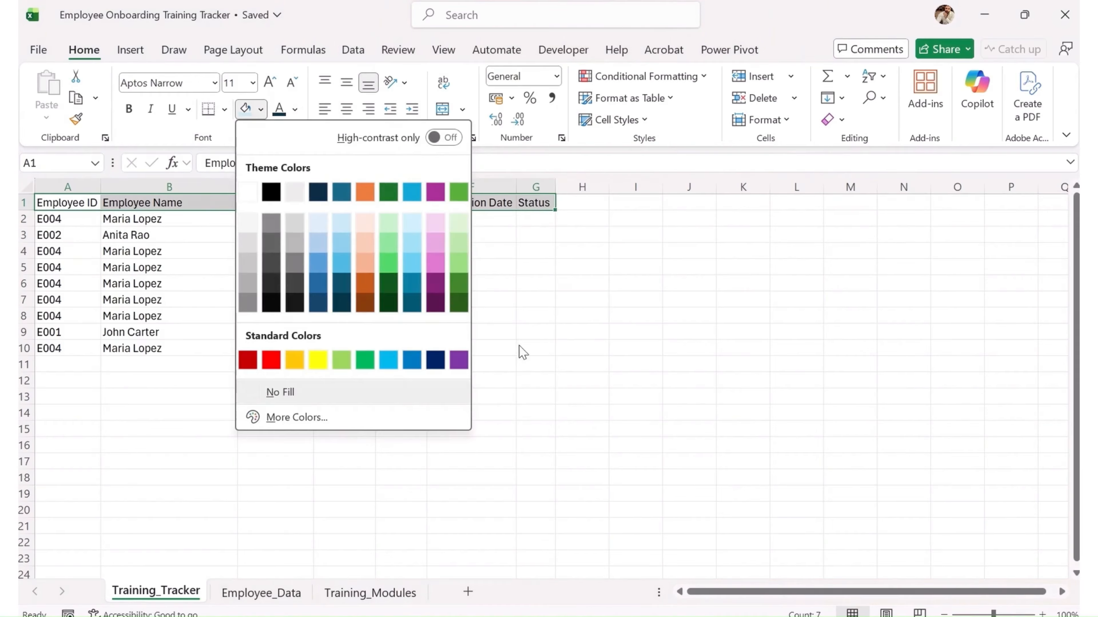
pyautogui.click(459, 359)
pyautogui.click(295, 110)
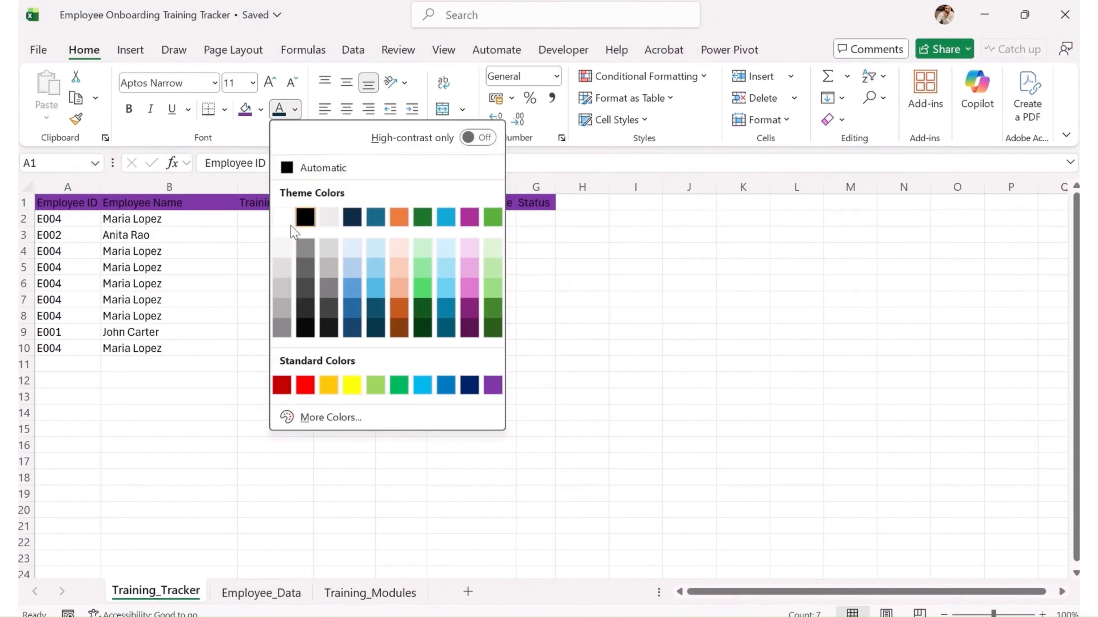
pyautogui.click(301, 215)
pyautogui.click(134, 108)
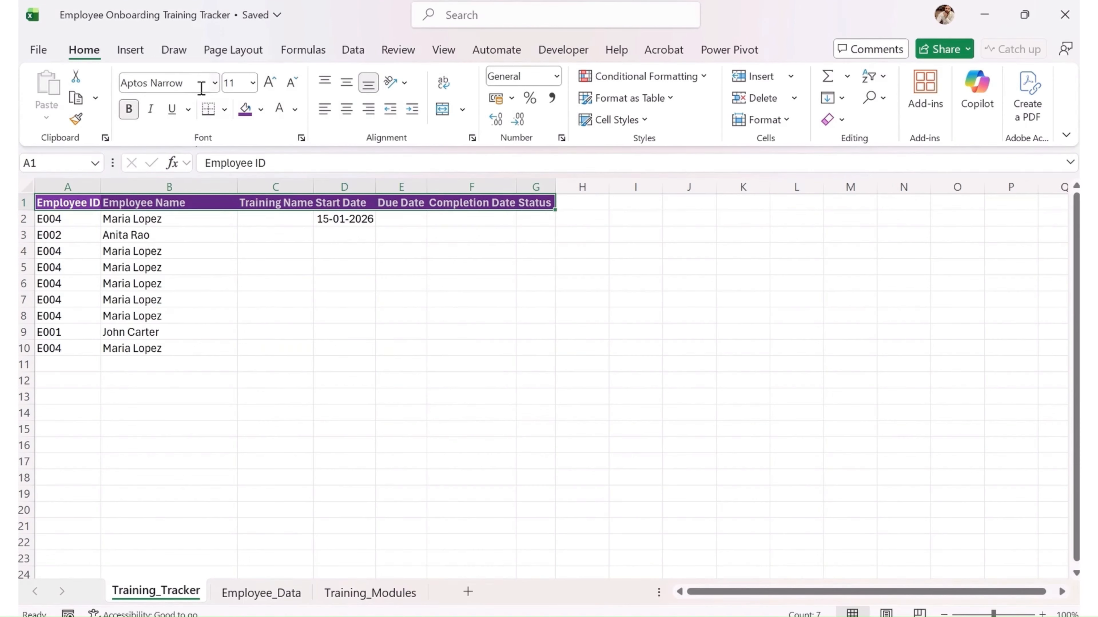
# Step: Increase the font size of the header cells A1:G1 to 24
pyautogui.click(263, 87)
pyautogui.click(263, 86)
pyautogui.click(264, 87)
pyautogui.click(263, 87)
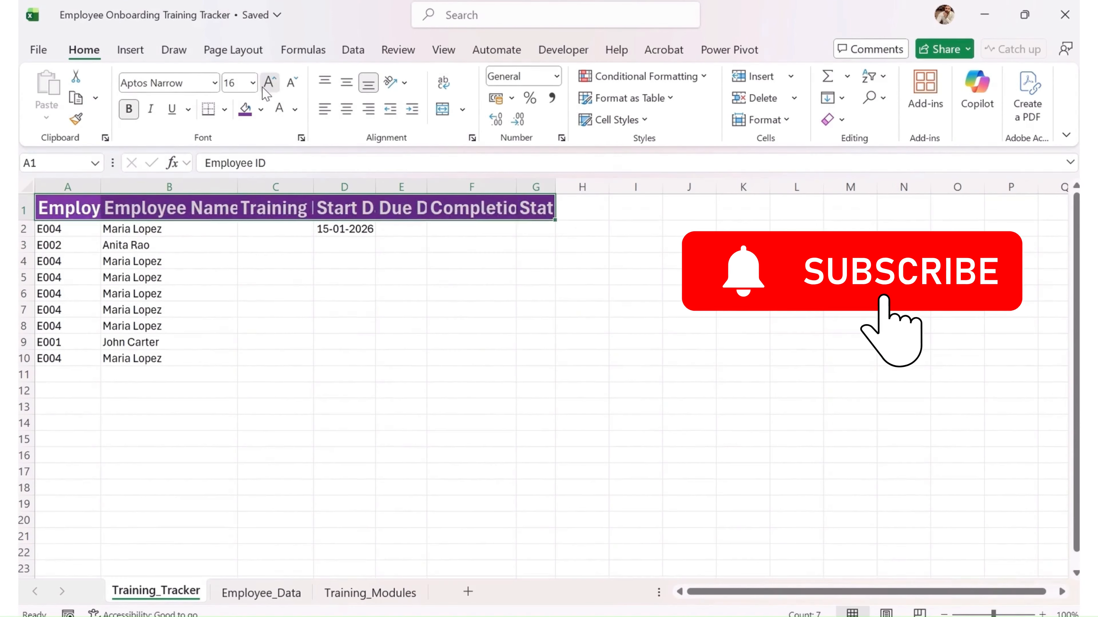
pyautogui.click(262, 89)
pyautogui.click(263, 89)
pyautogui.click(262, 93)
# Step: Autofit all column widths on the sheet to their contents
pyautogui.click(275, 332)
pyautogui.click(27, 186)
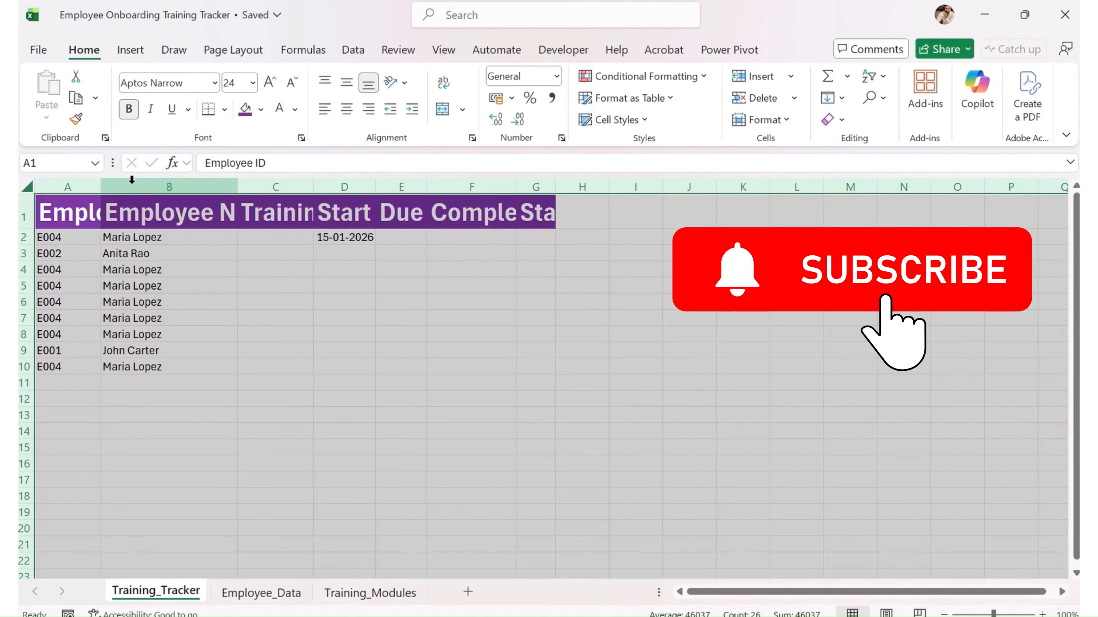
pyautogui.doubleClick(100, 185)
pyautogui.click(406, 333)
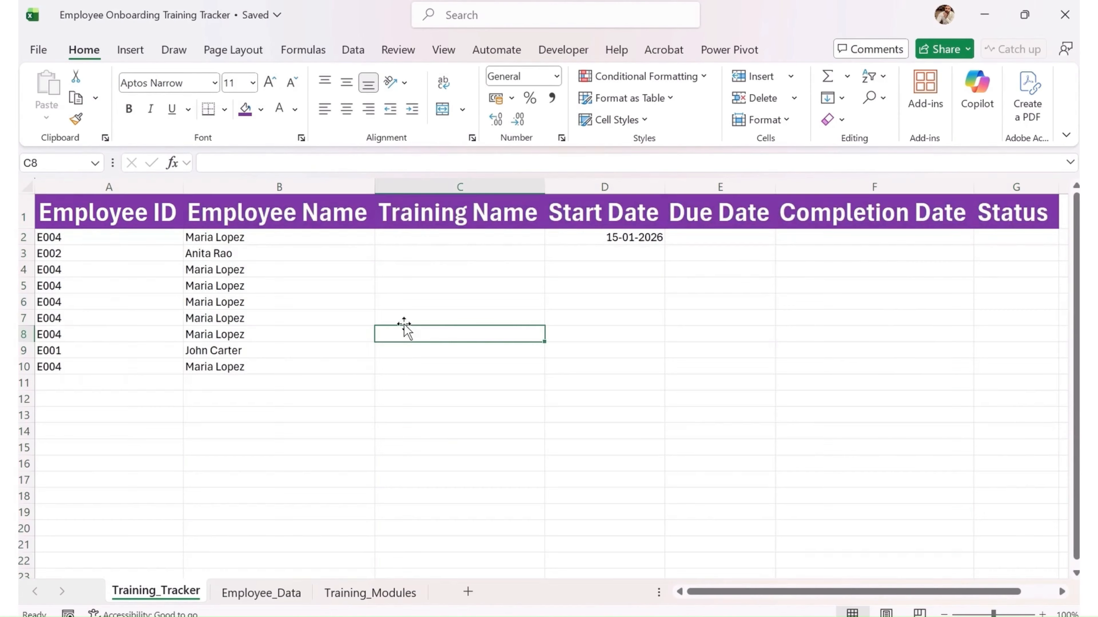
pyautogui.scroll(-1, 411, 306)
pyautogui.click(535, 279)
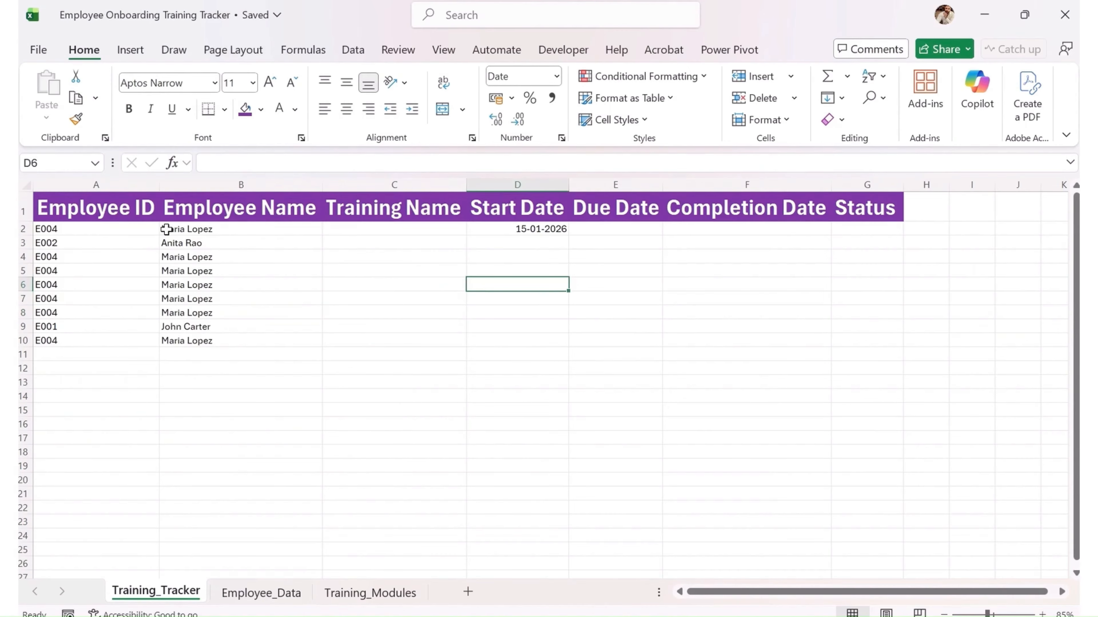
# Step: Apply All Borders to the tracker range A1:G10
pyautogui.click(115, 218)
pyautogui.moveTo(134, 260); pyautogui.dragTo(897, 344)
pyautogui.click(224, 109)
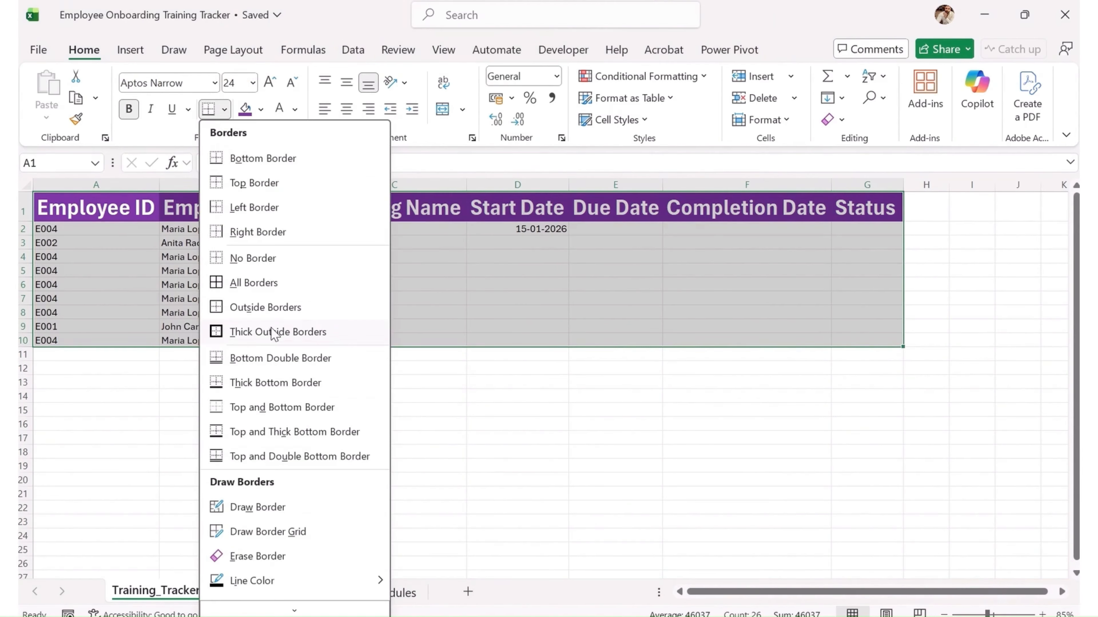
pyautogui.click(267, 283)
pyautogui.click(432, 273)
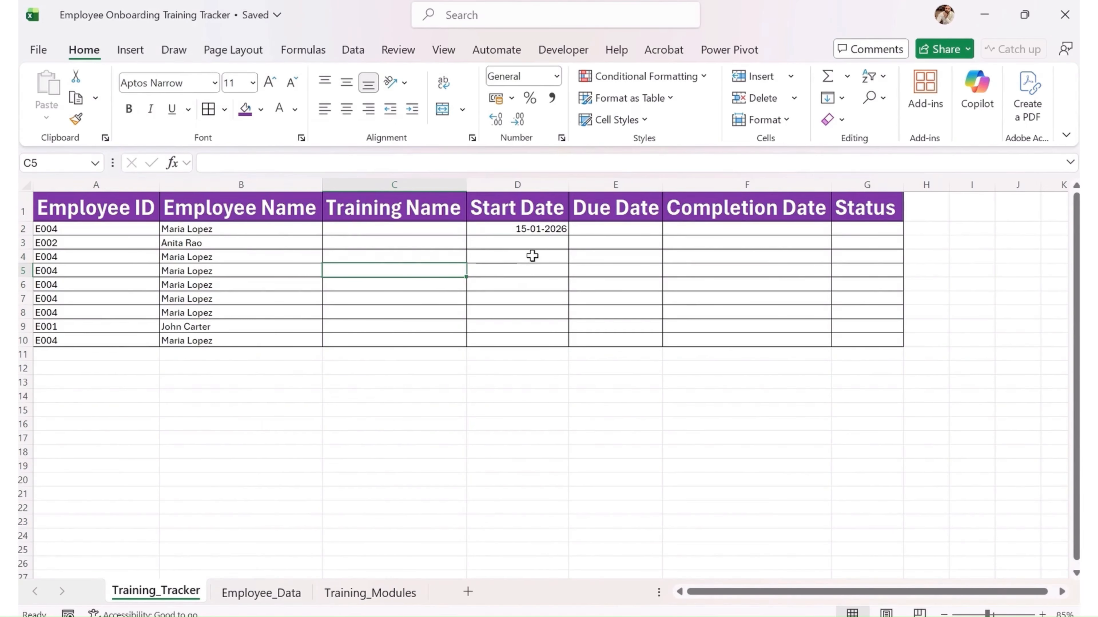
# Step: Copy the Start Date formula from D2 into cells D3:D10
pyautogui.click(544, 227)
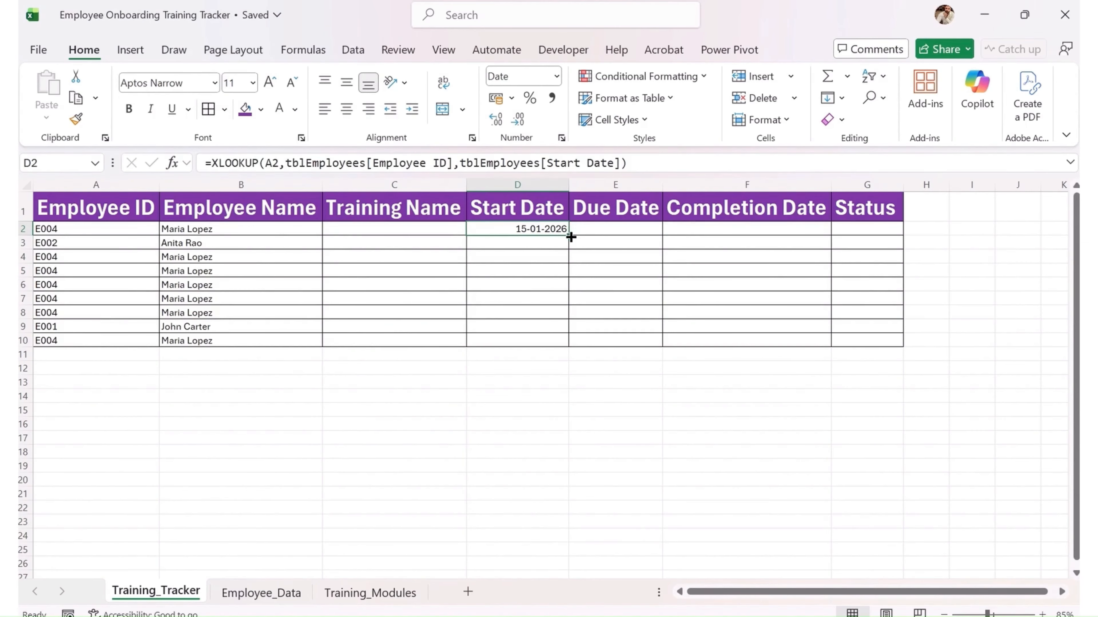
pyautogui.hotkey('ctrl', 'c')
pyautogui.press('Down')
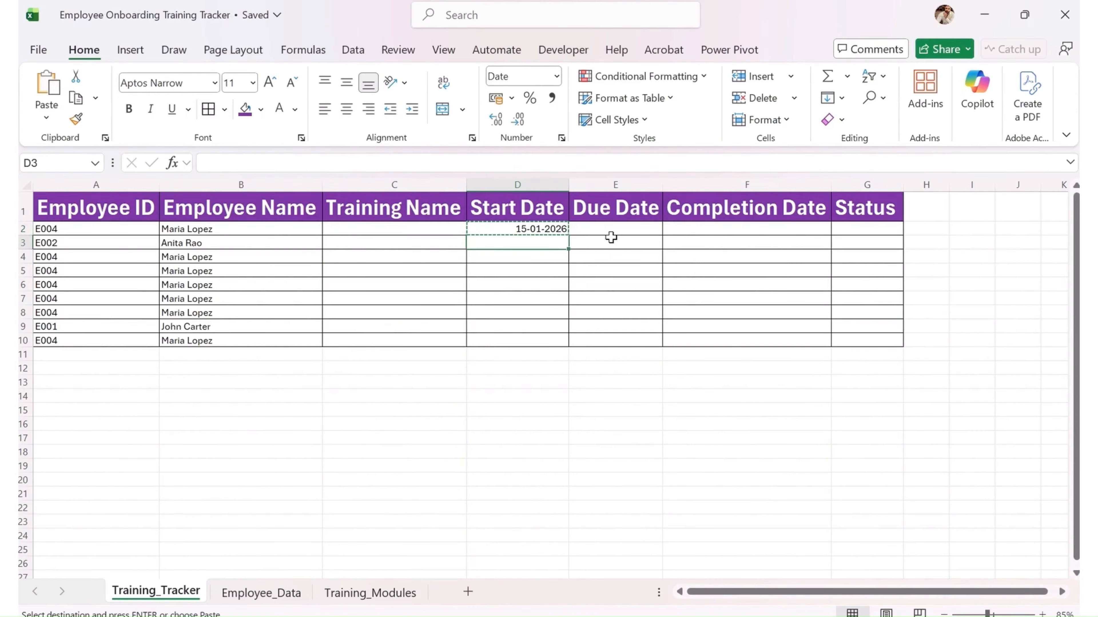
pyautogui.hotkey('shift', 'Down')
pyautogui.hotkey('shift', 'Down')
pyautogui.hotkey('shift', 'Down')
pyautogui.hotkey('shift', 'Down')
pyautogui.hotkey('shift', 'Down')
pyautogui.hotkey('shift', 'Down')
pyautogui.hotkey('shift', 'Down')
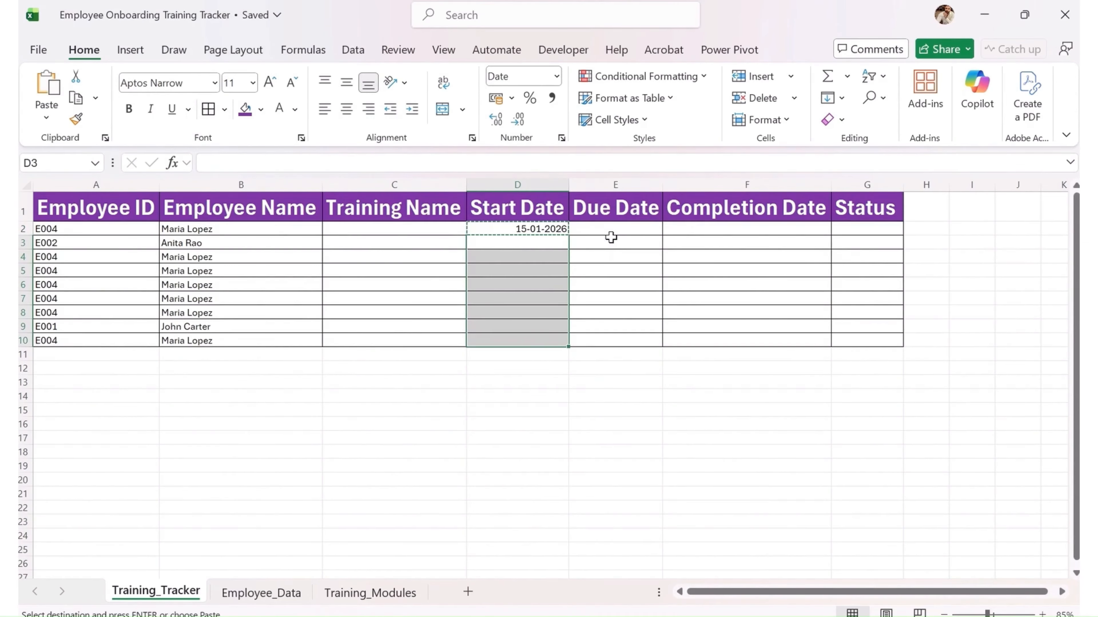
pyautogui.hotkey('ctrl', 'v')
pyautogui.press('Escape')
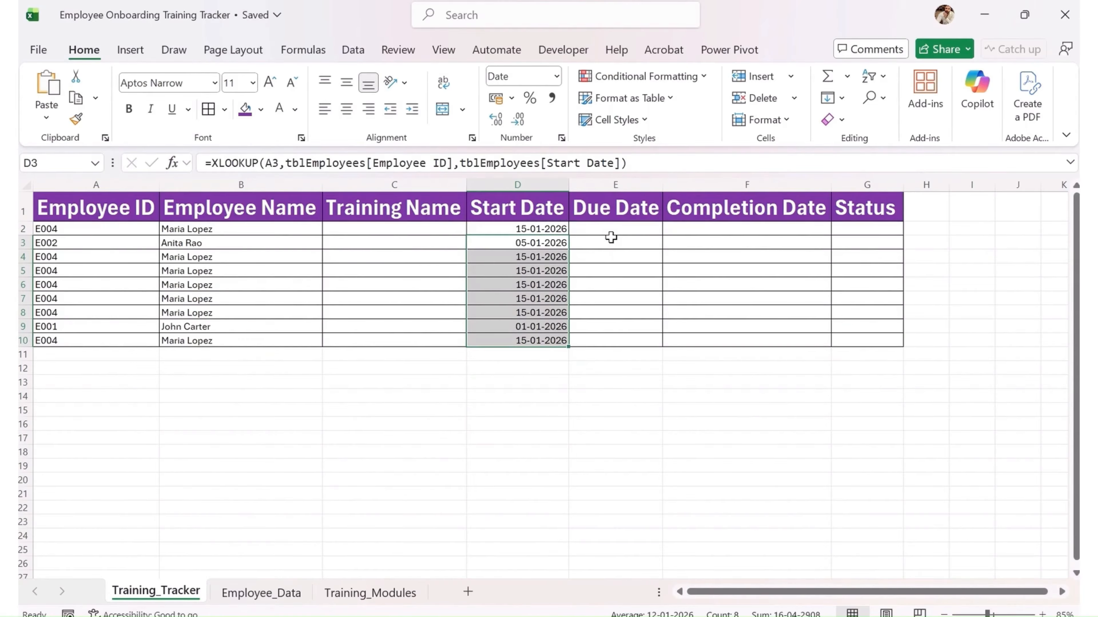
# Step: Check the XLOOKUP formulas in Start Date cells D3, D6 and D9 for their row references
pyautogui.press('Up')
pyautogui.press('Down')
pyautogui.click(628, 163)
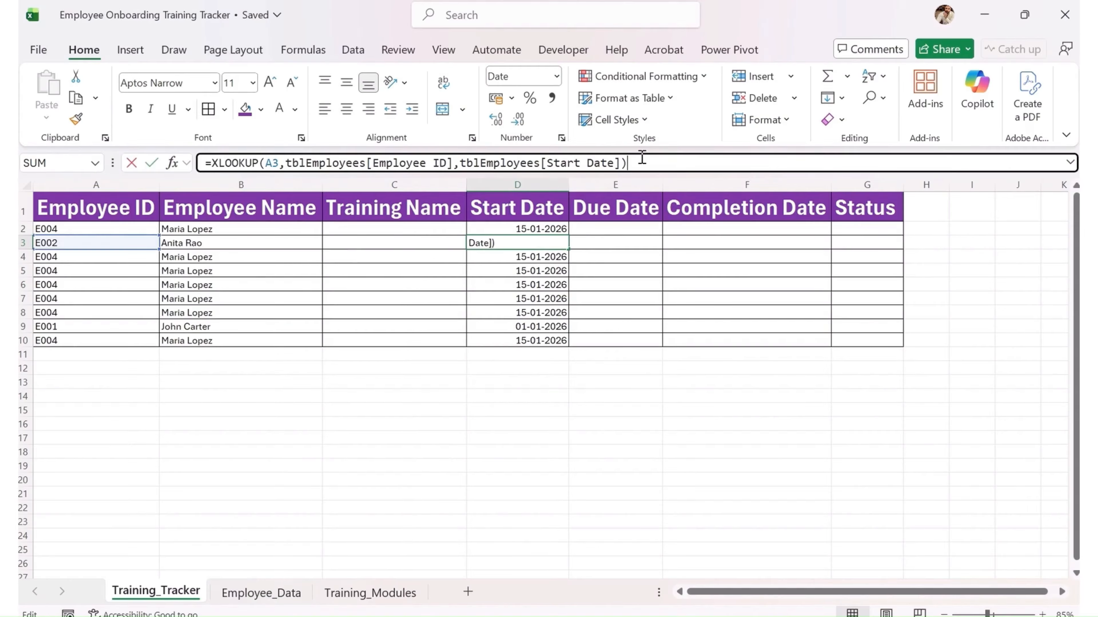
pyautogui.press('Escape')
pyautogui.press('Down')
pyautogui.press('Down')
pyautogui.press('Down')
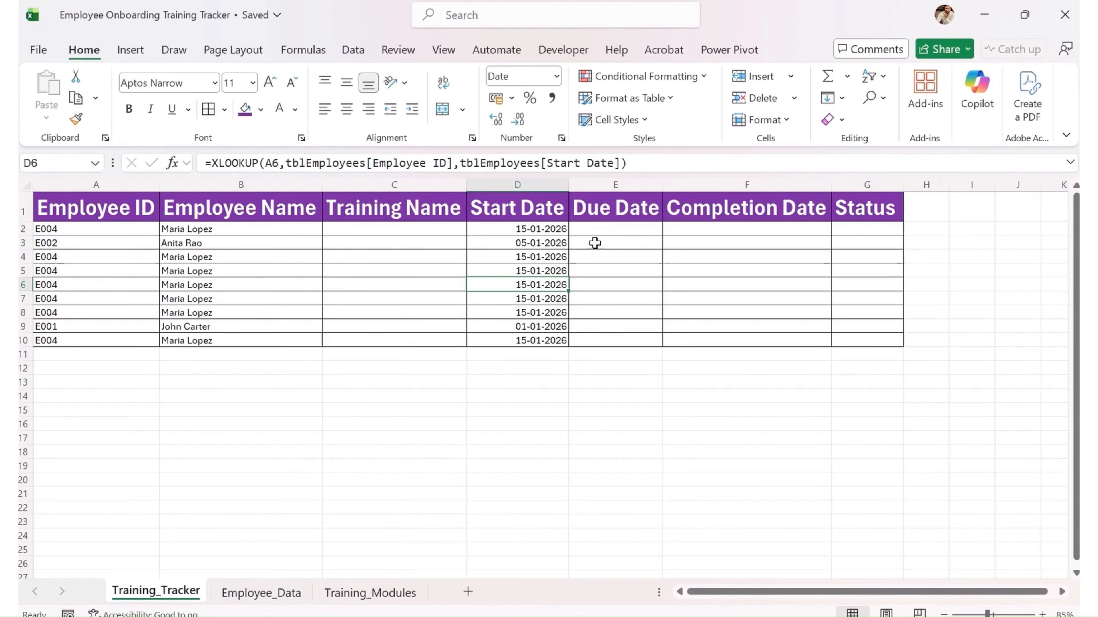
pyautogui.click(630, 164)
pyautogui.press('Escape')
pyautogui.press('Down')
pyautogui.press('Down')
pyautogui.press('Down')
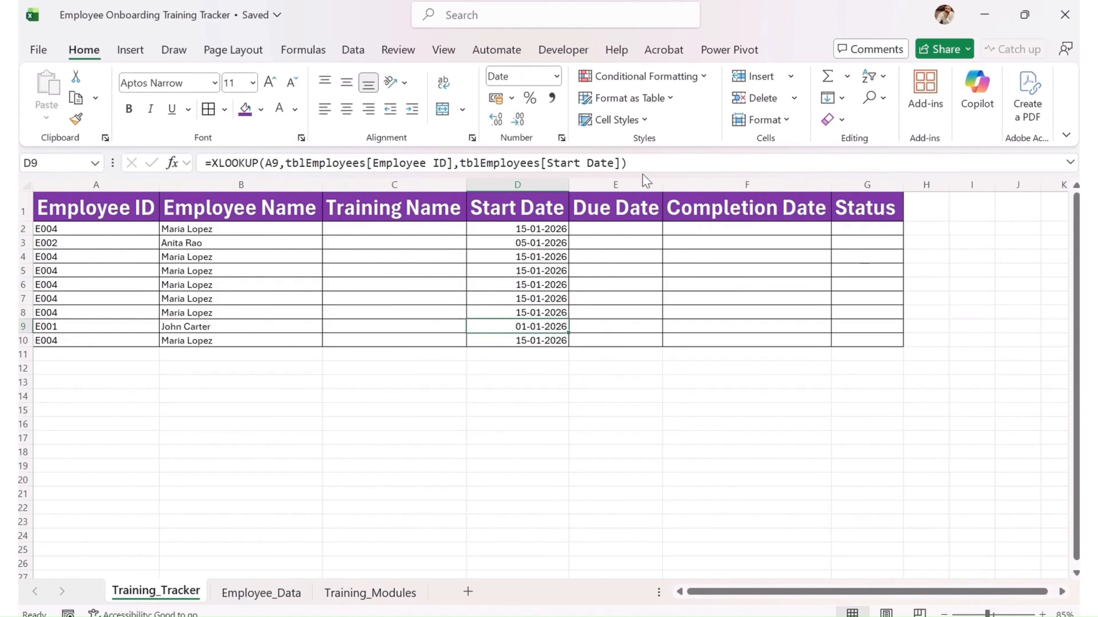
pyautogui.click(631, 164)
pyautogui.press('Escape')
pyautogui.click(551, 452)
# Step: Center the Start Date cells D2:D10 horizontally and vertically
pyautogui.moveTo(535, 230); pyautogui.dragTo(562, 342)
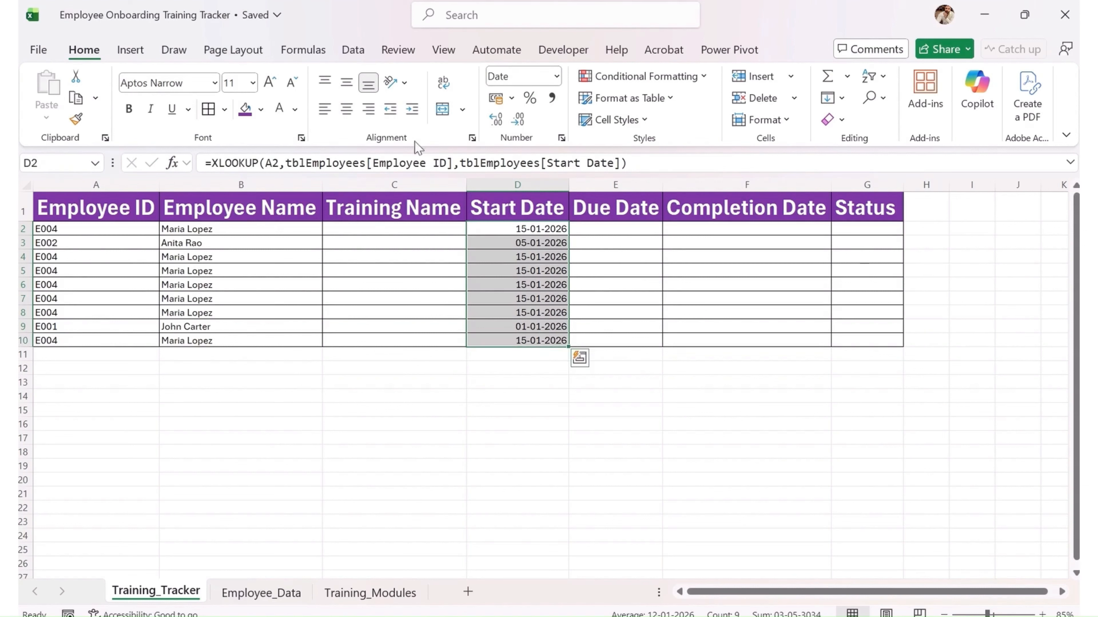
pyautogui.click(346, 109)
pyautogui.click(374, 277)
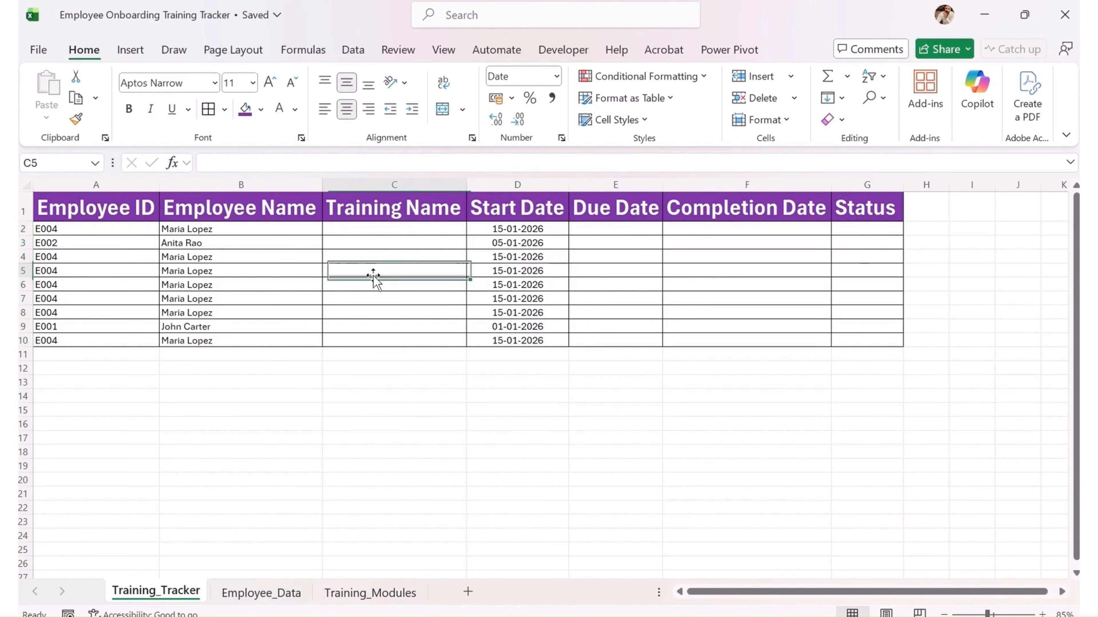
# Step: Change the Employee ID in A5 to the third listed ID
pyautogui.click(82, 269)
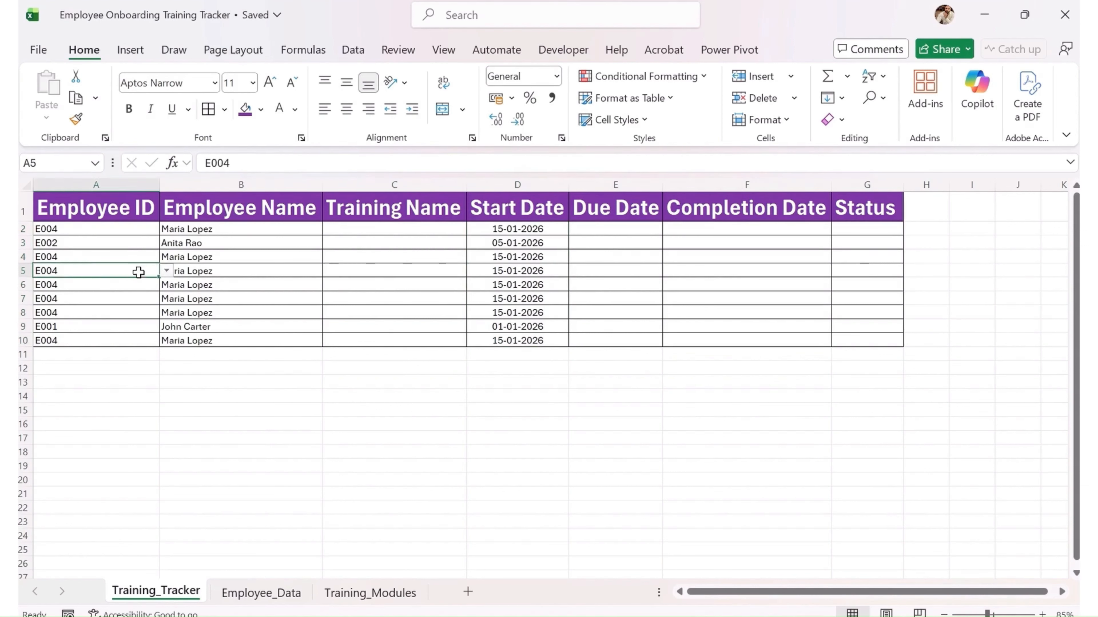
pyautogui.click(166, 271)
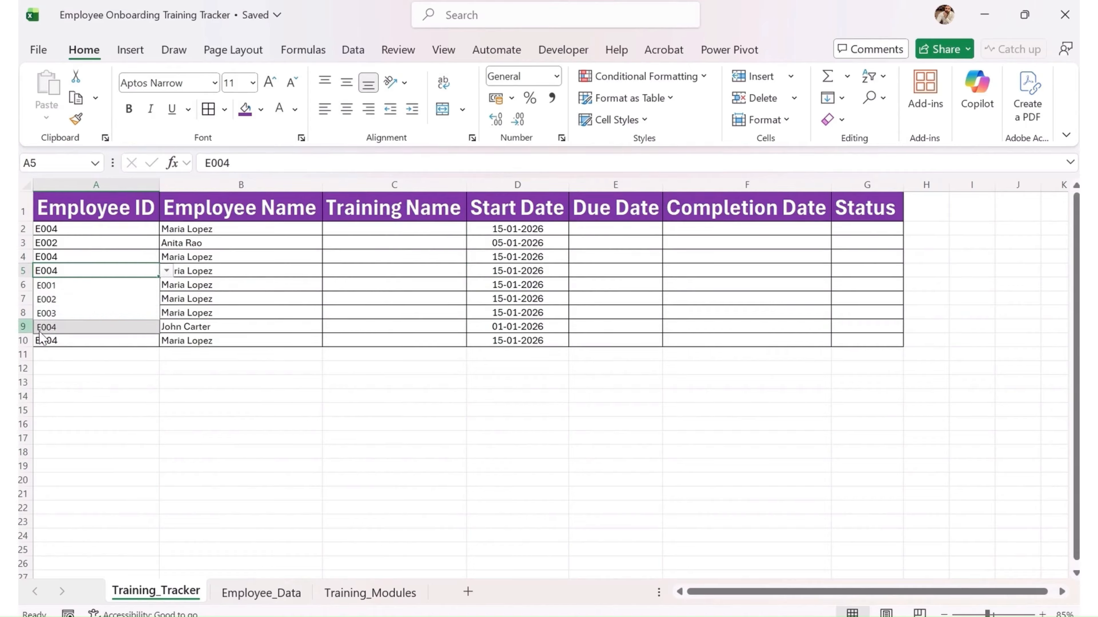
pyautogui.click(74, 313)
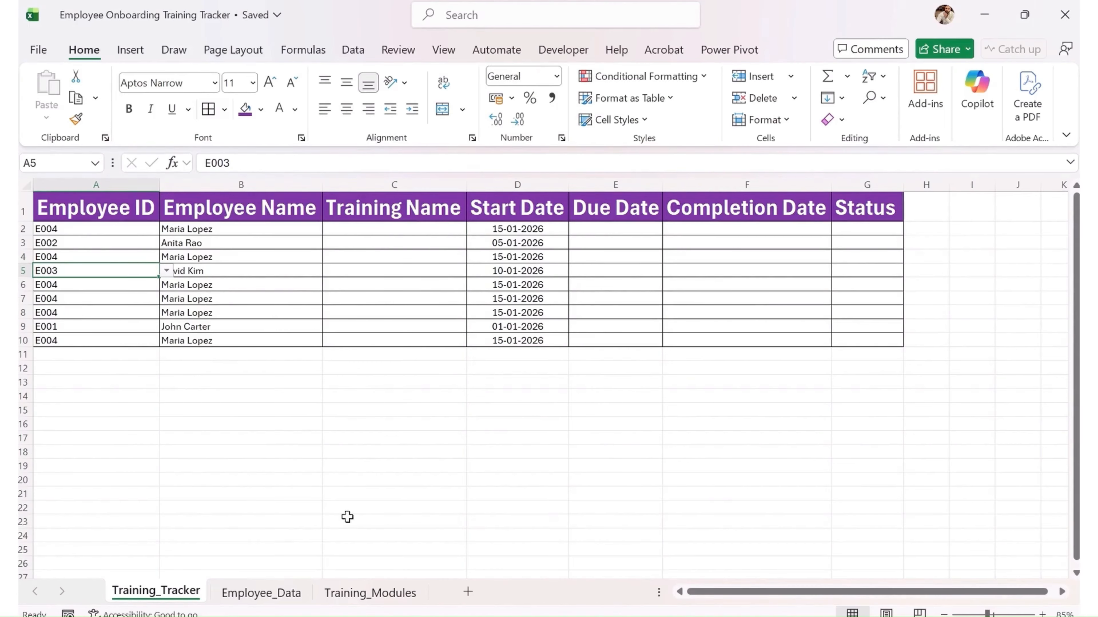
# Step: Delete rows 6 to 11 from the tracker
pyautogui.click(25, 285)
pyautogui.moveTo(25, 285); pyautogui.dragTo(36, 358)
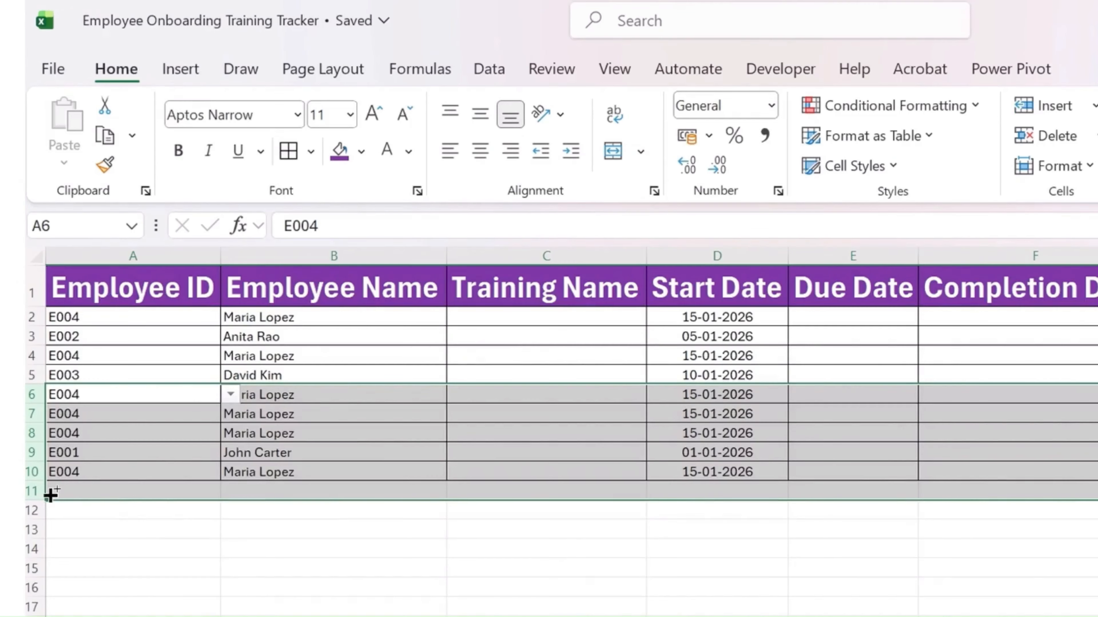
pyautogui.press('Delete')
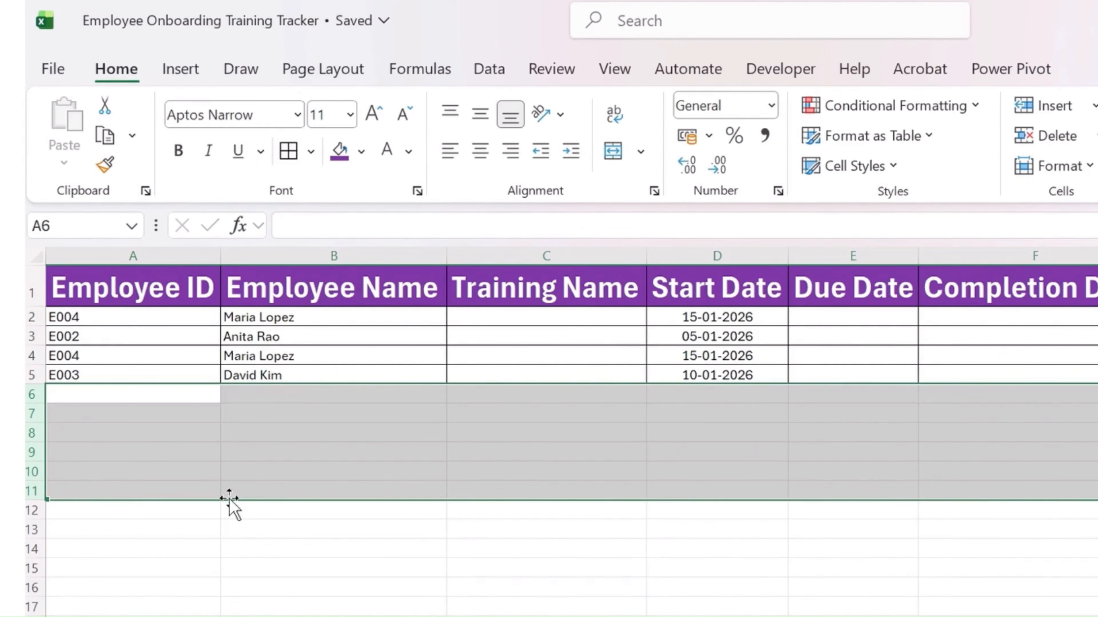
pyautogui.click(254, 493)
# Step: Change the Employee ID in A2 to the first listed ID
pyautogui.click(151, 323)
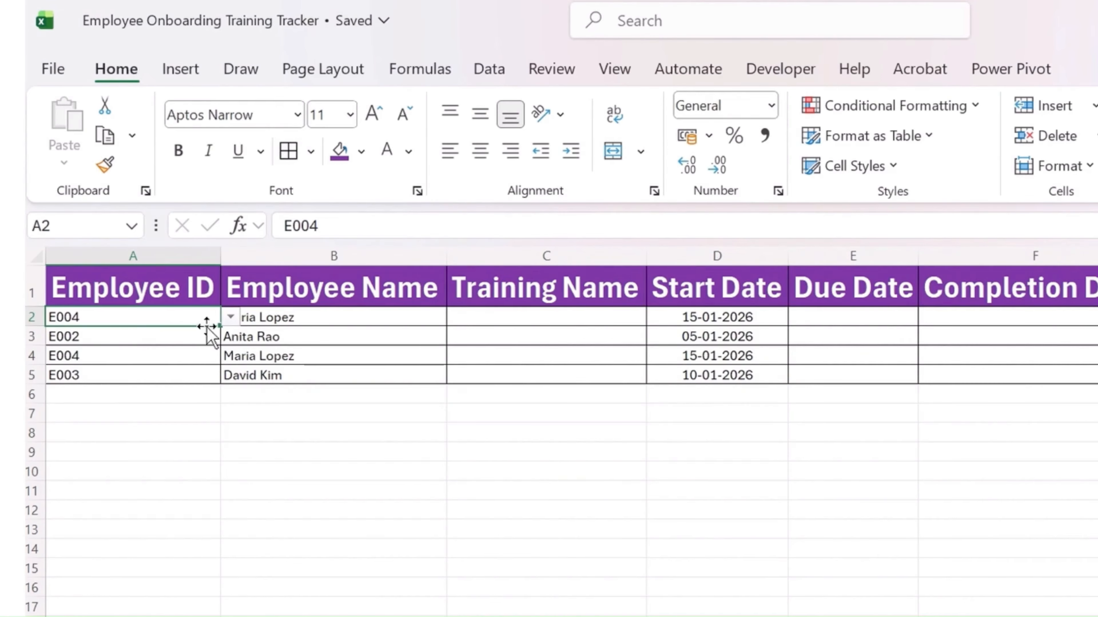
pyautogui.click(230, 317)
pyautogui.click(150, 340)
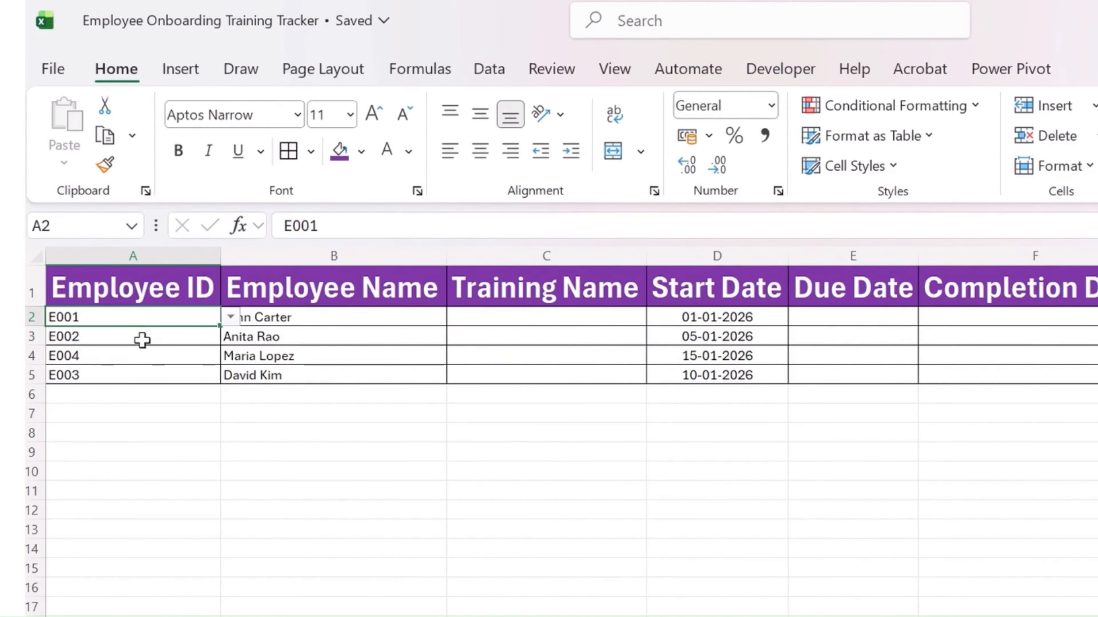
pyautogui.click(186, 341)
pyautogui.click(171, 361)
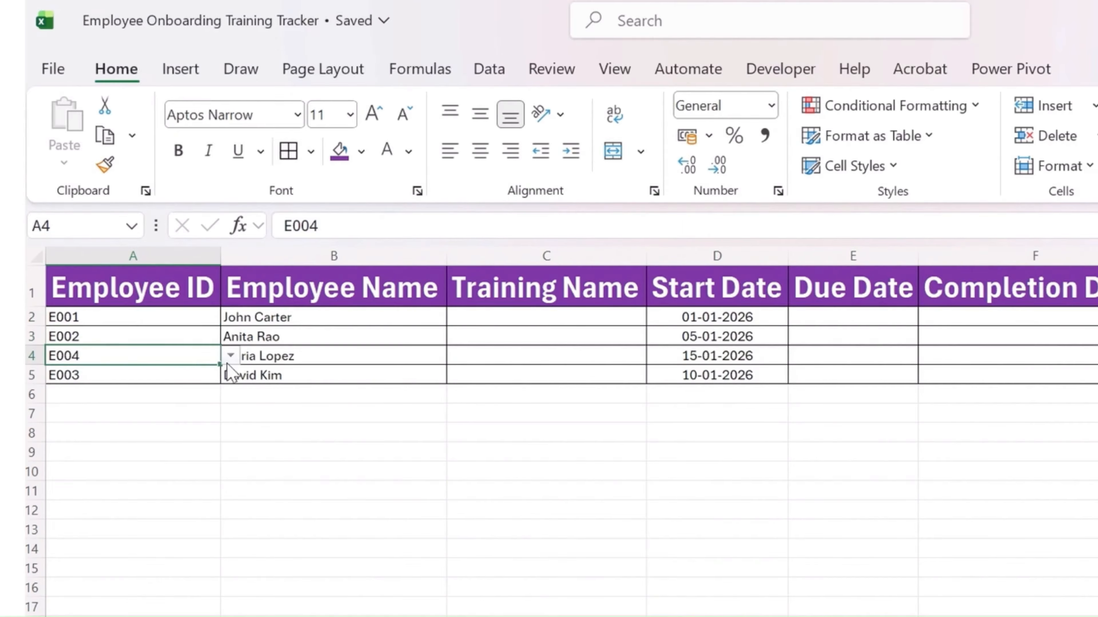
pyautogui.click(212, 411)
pyautogui.click(513, 435)
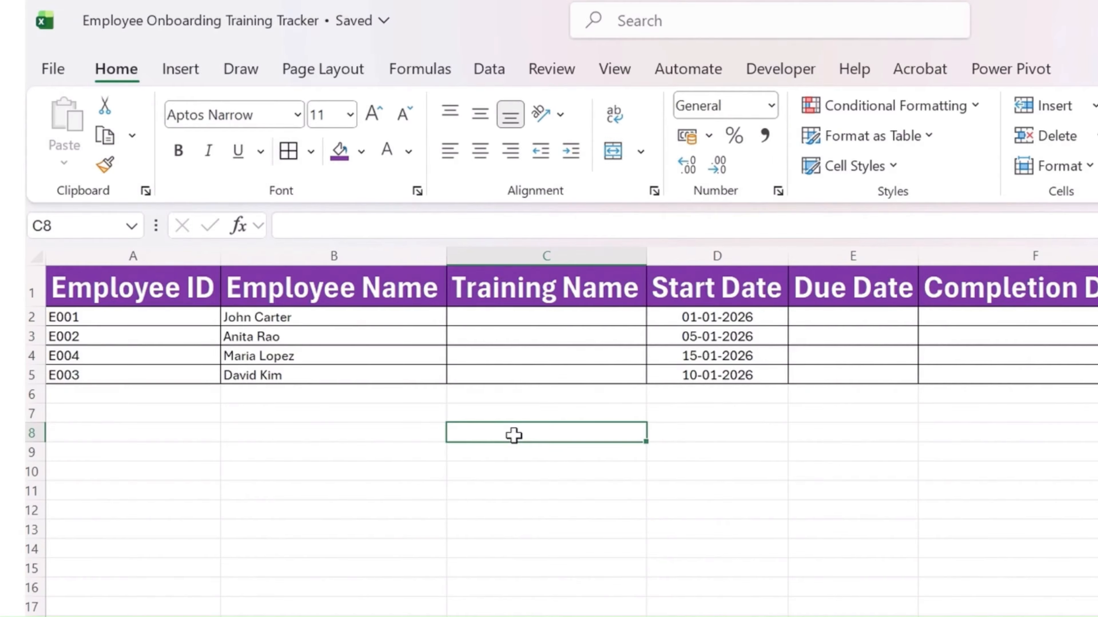
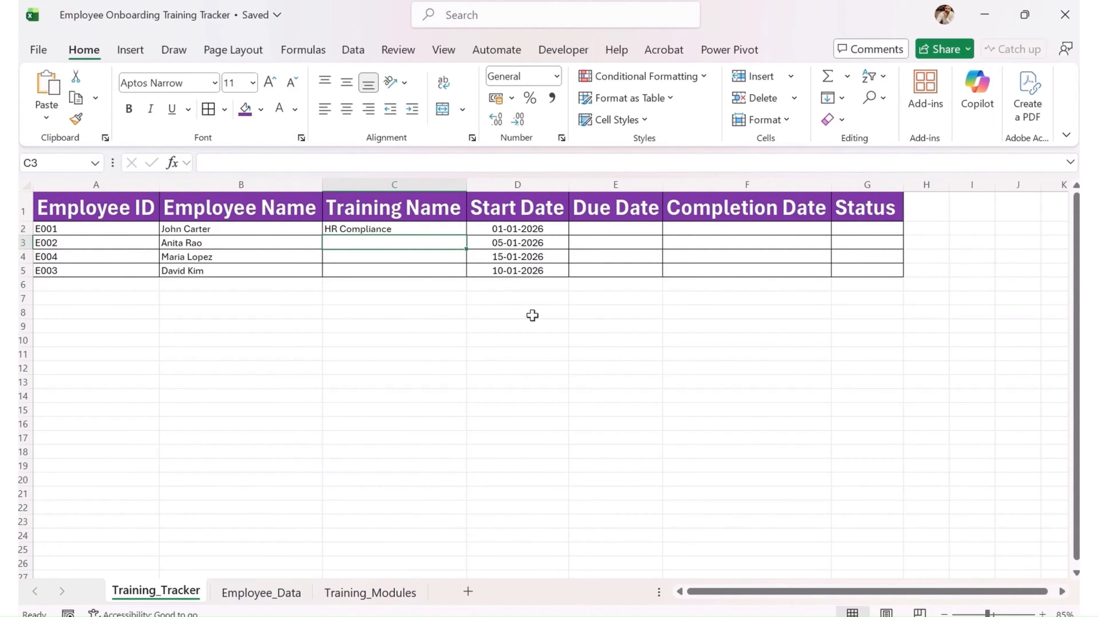
# Step: Enter the due date formula =D2+XLOOKUP(C2,tblModules[Training Name],tblModules[Due Days]) in E2
pyautogui.click(603, 226)
pyautogui.write('=D')
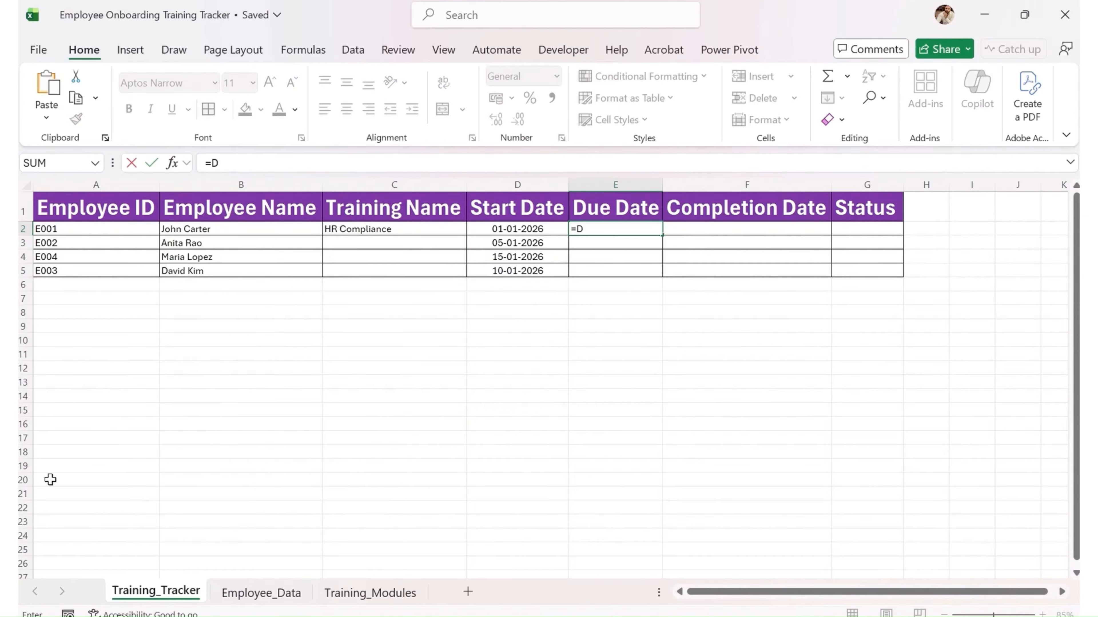
pyautogui.write('2+')
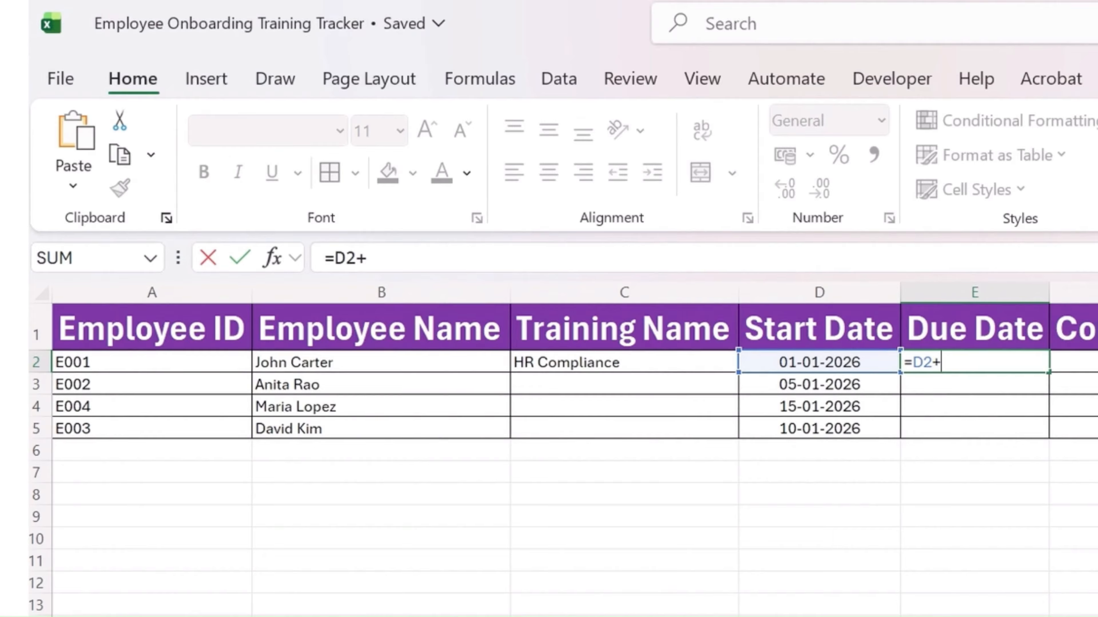
pyautogui.write('lo')
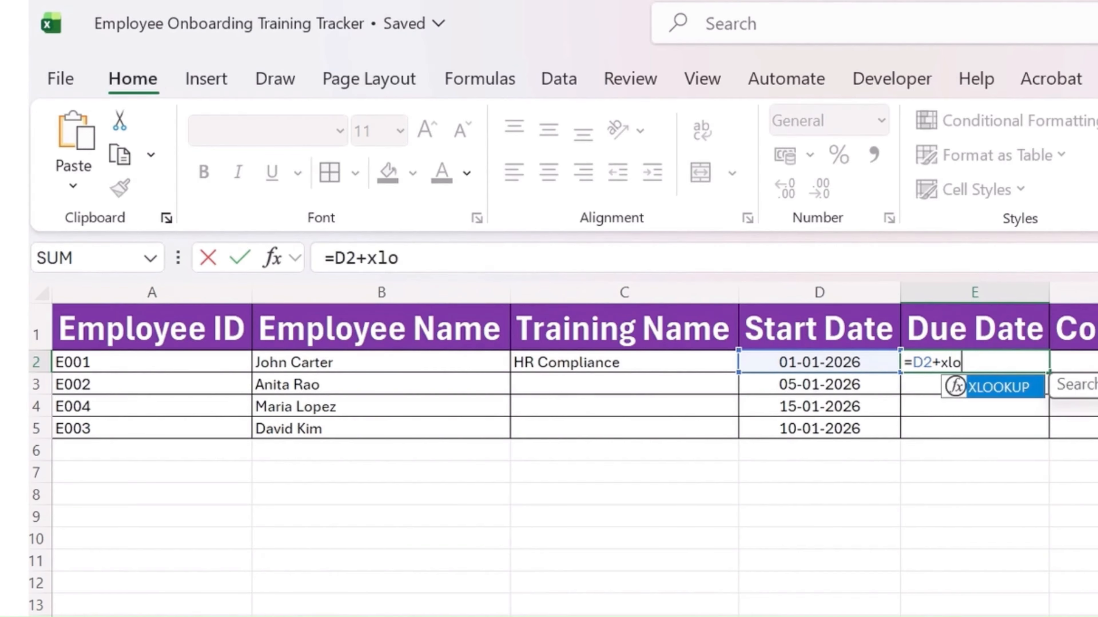
pyautogui.press('Tab')
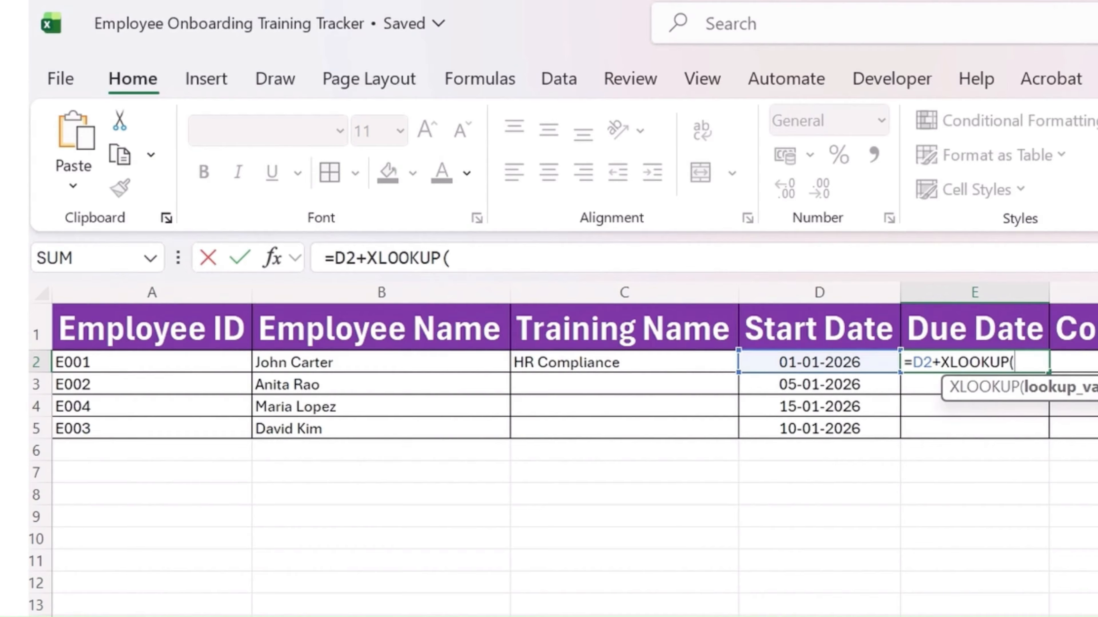
pyautogui.press('Left')
pyautogui.press('Left')
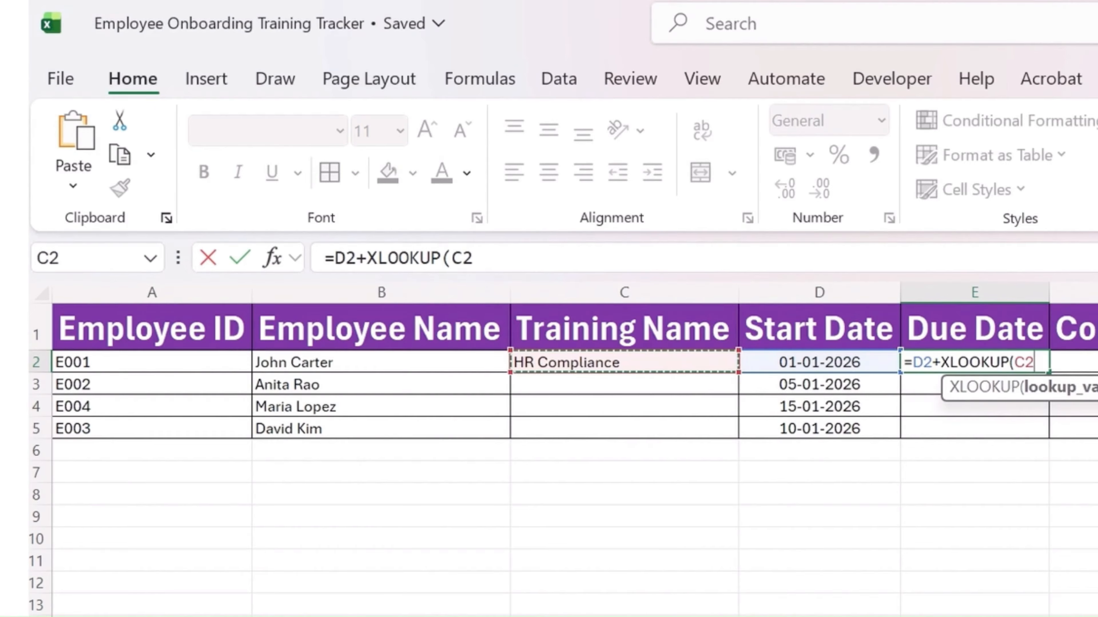
pyautogui.write(',')
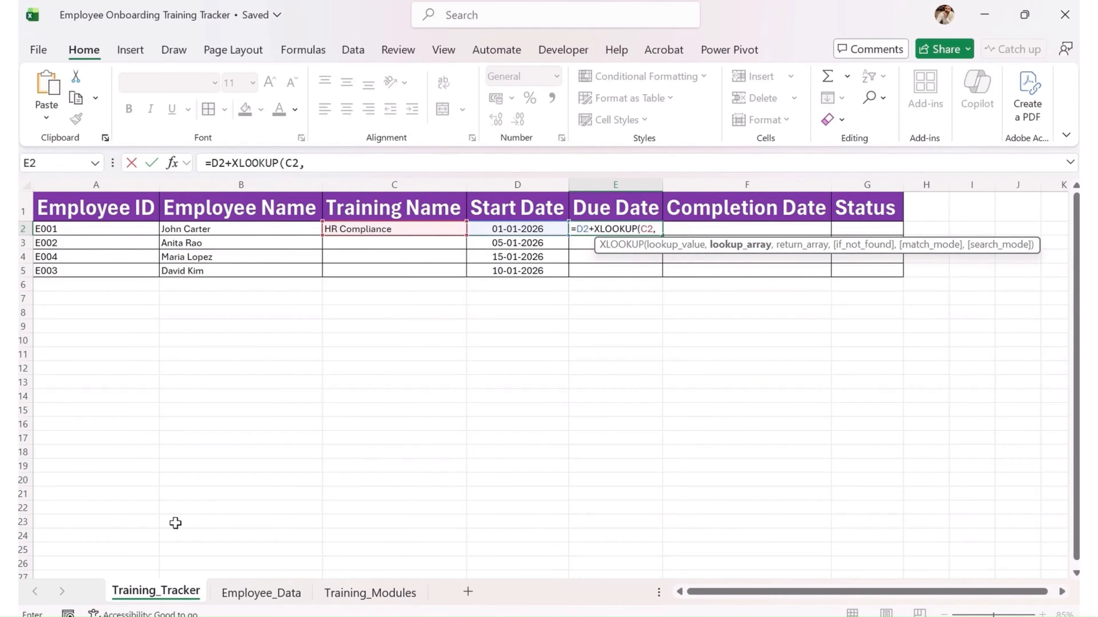
pyautogui.click(370, 593)
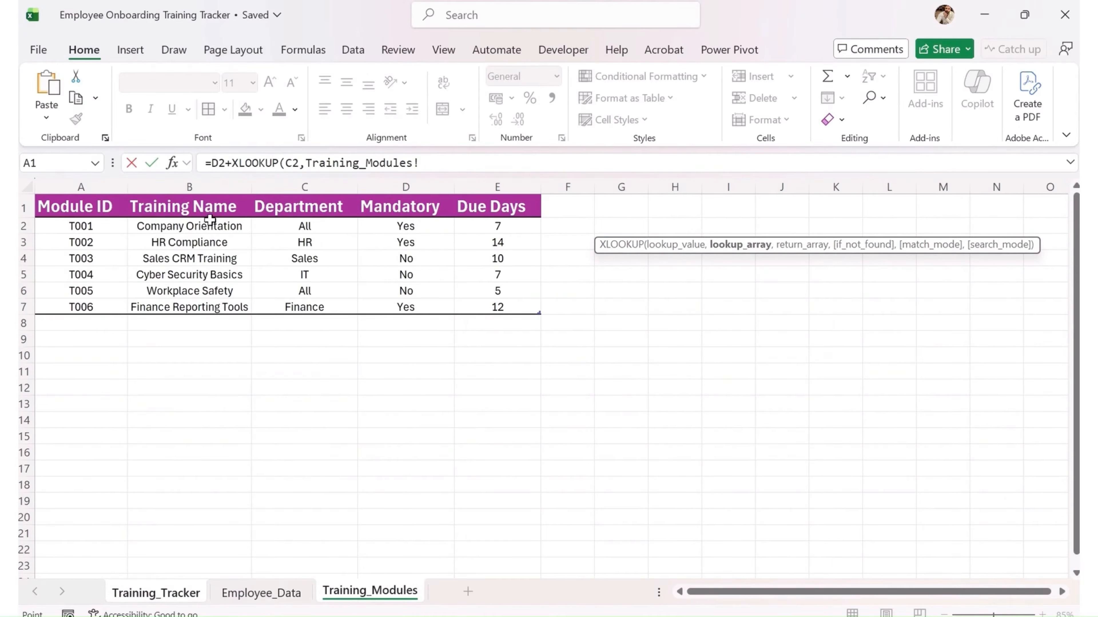
pyautogui.moveTo(211, 222); pyautogui.dragTo(209, 305)
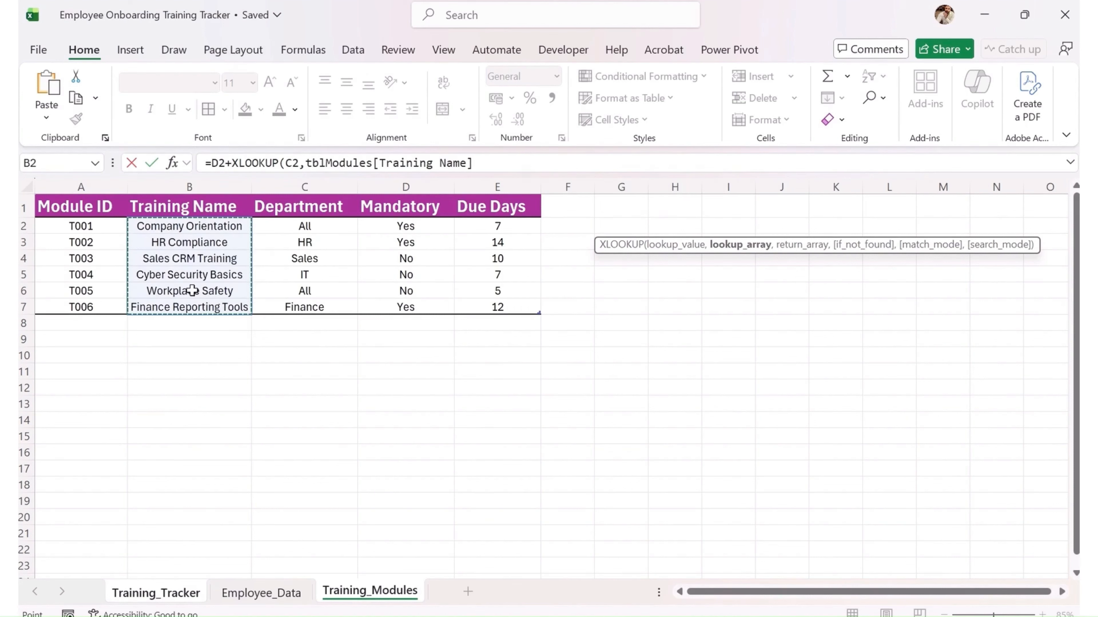
pyautogui.click(512, 164)
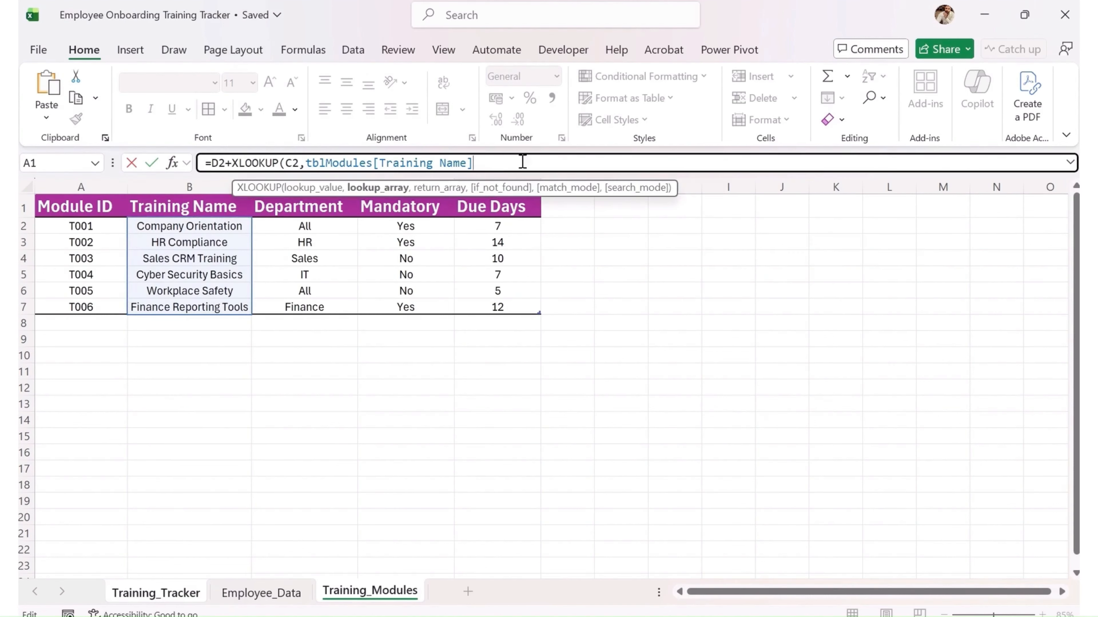
pyautogui.write(',')
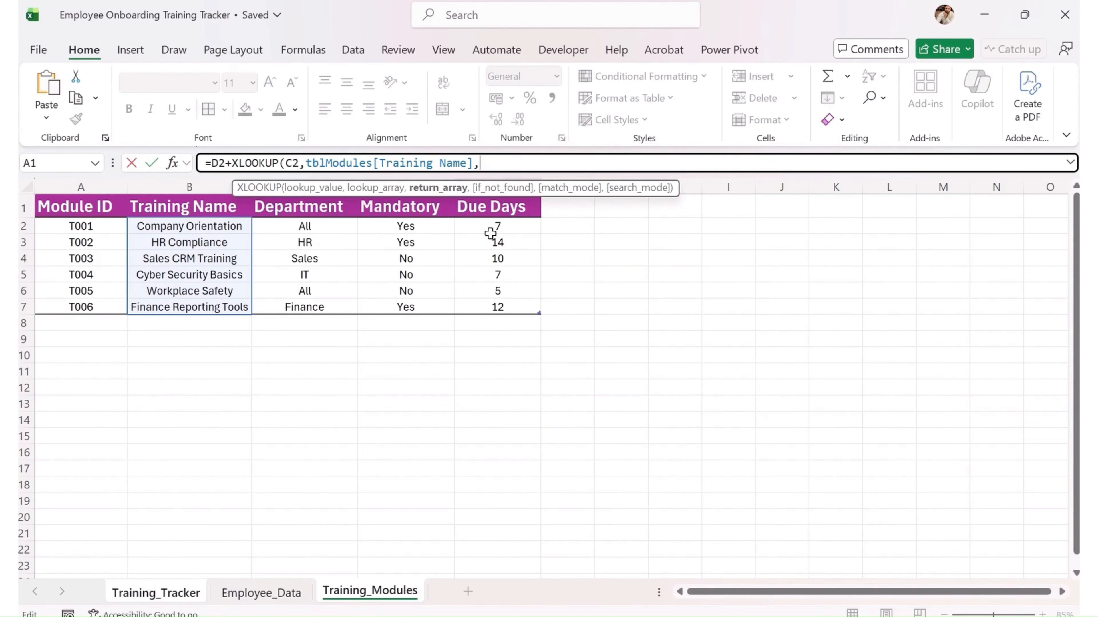
pyautogui.moveTo(489, 233); pyautogui.dragTo(498, 308)
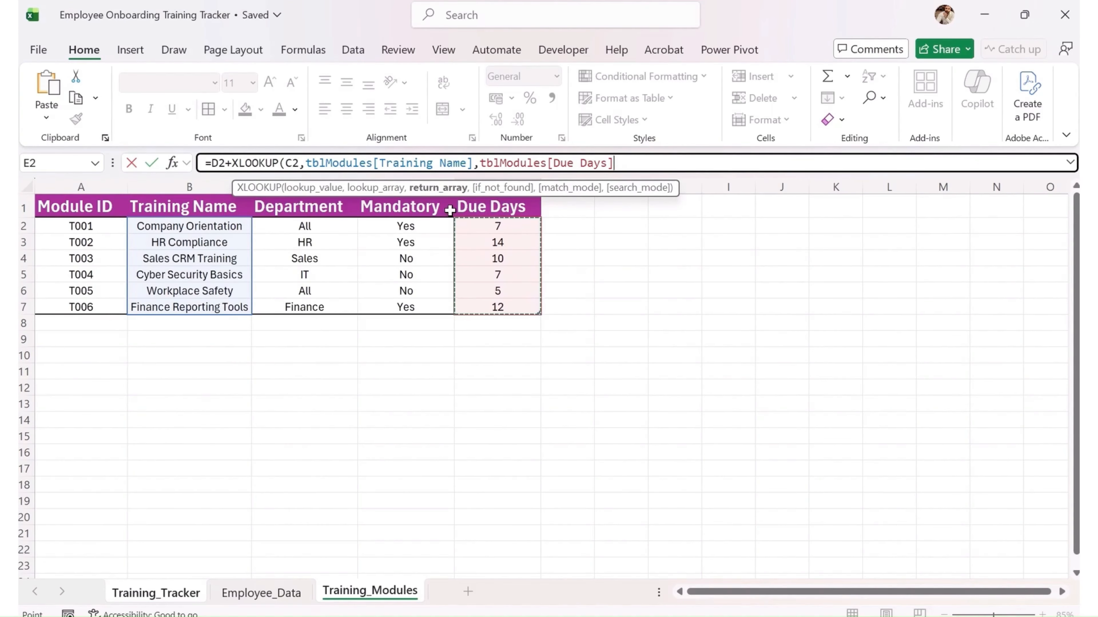
pyautogui.write(')')
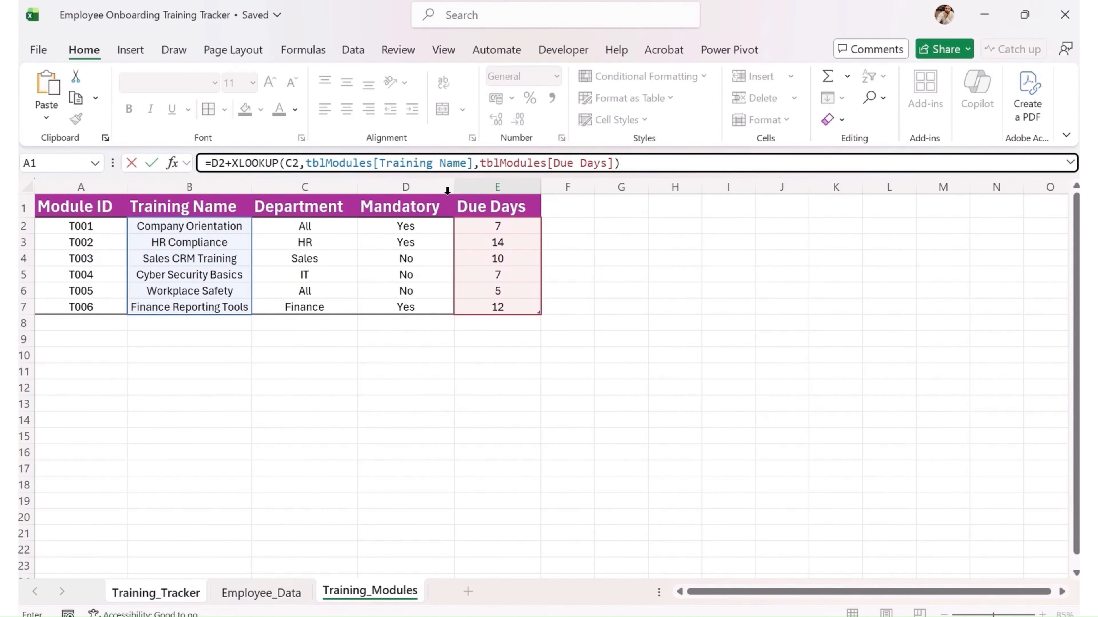
pyautogui.press('Return')
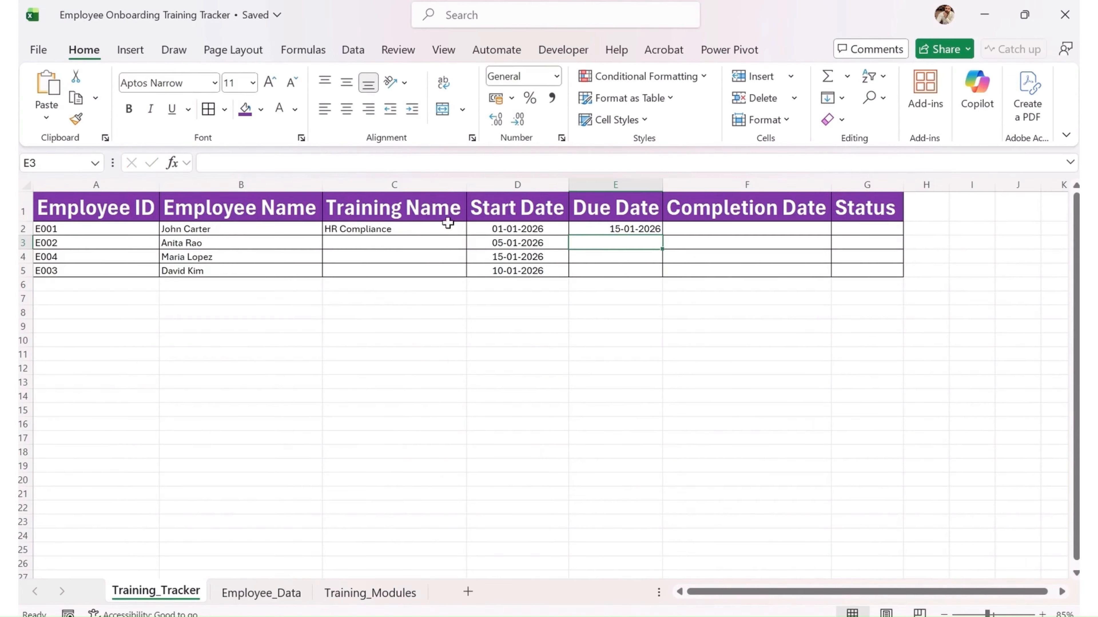
# Step: Fill the due date formula from E2 down to E5
pyautogui.click(627, 229)
pyautogui.press('Up')
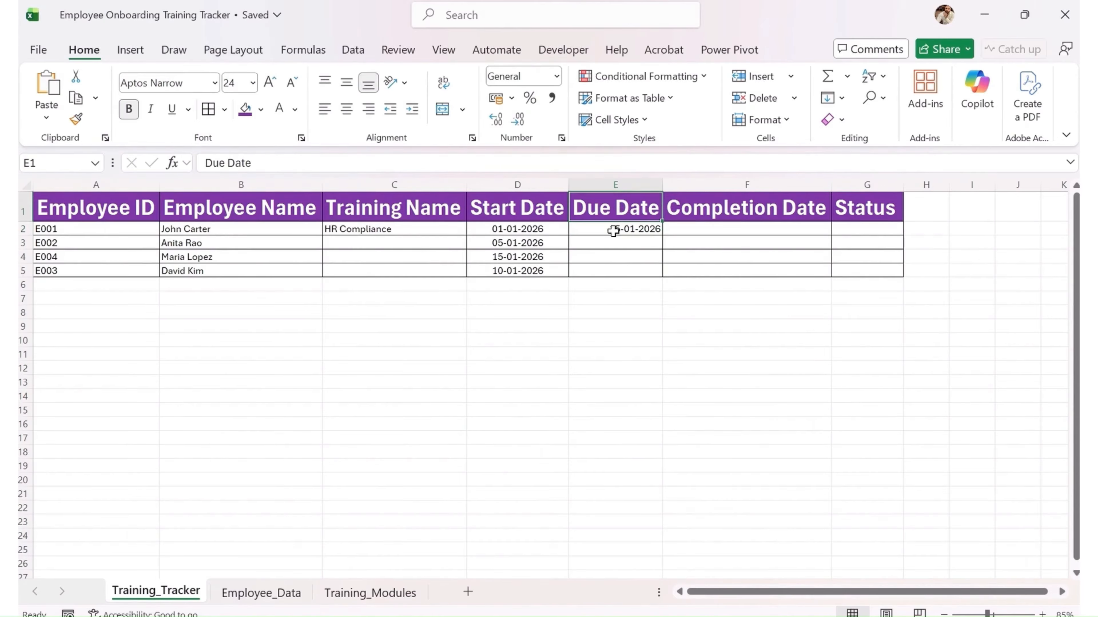
pyautogui.click(622, 233)
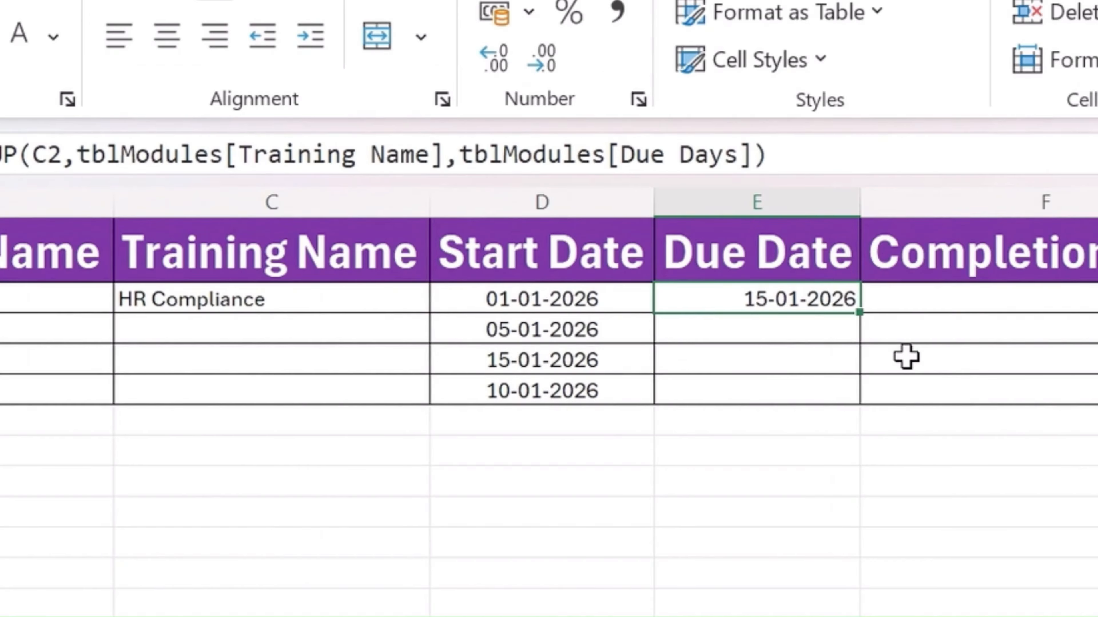
pyautogui.moveTo(860, 315); pyautogui.dragTo(863, 400)
pyautogui.click(806, 339)
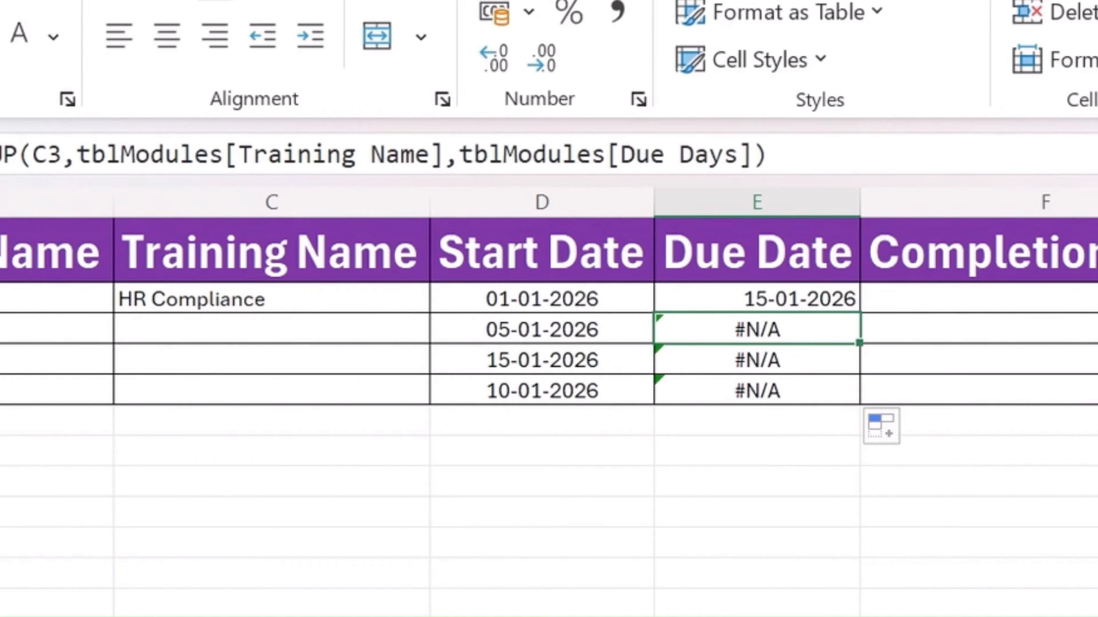
# Step: Wrap the due date formula in E2 in IFNA with an empty text "" as the value for missing matches
pyautogui.click(745, 299)
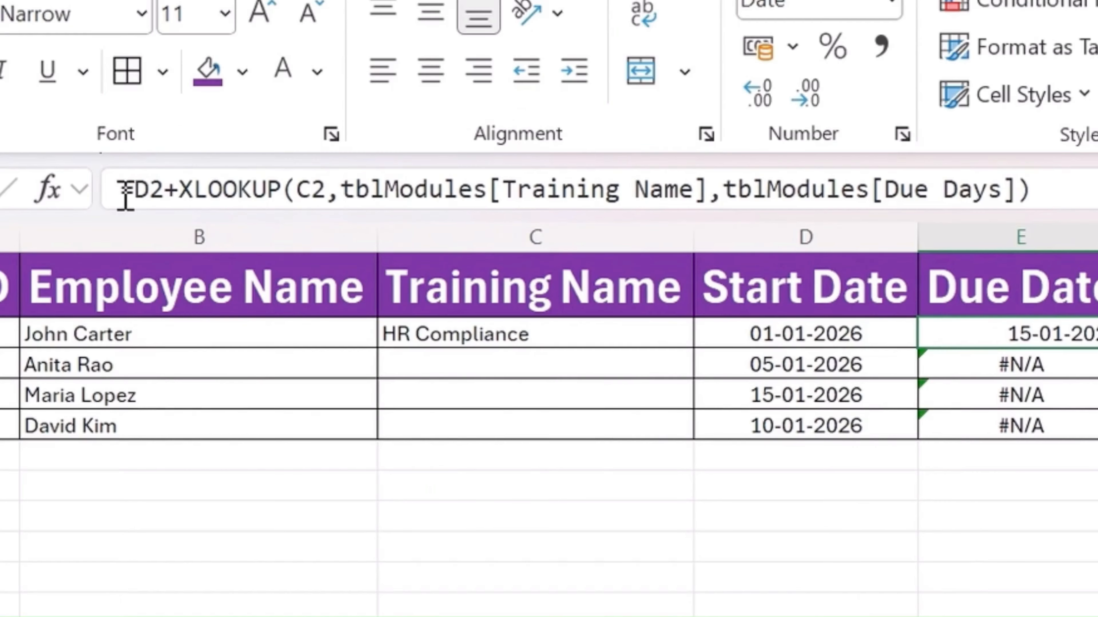
pyautogui.click(125, 197)
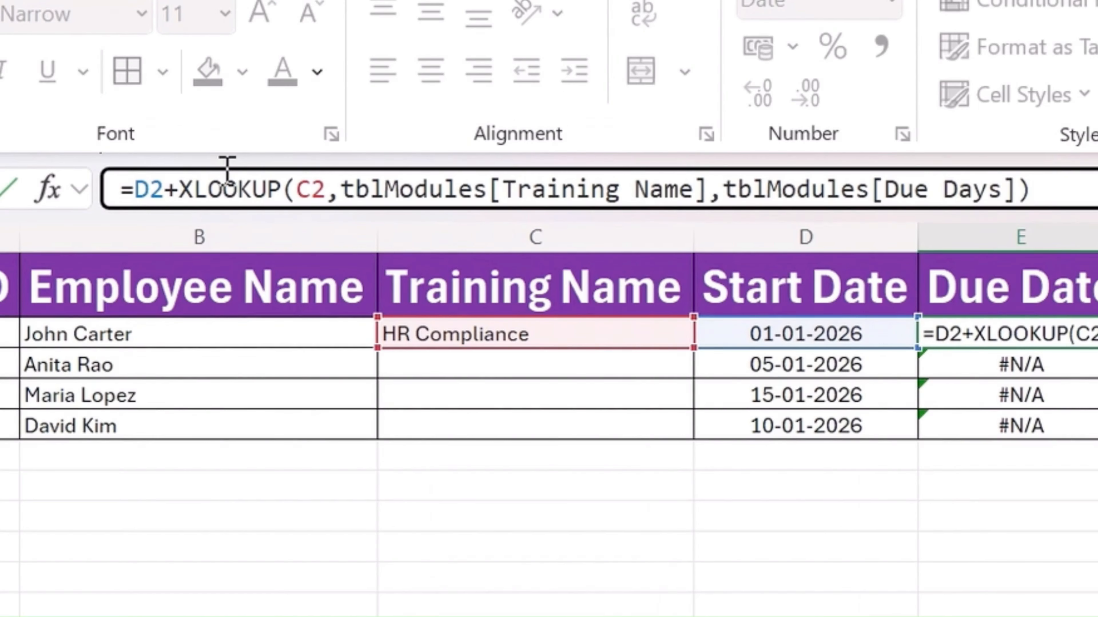
pyautogui.write('ifn')
pyautogui.press('Tab')
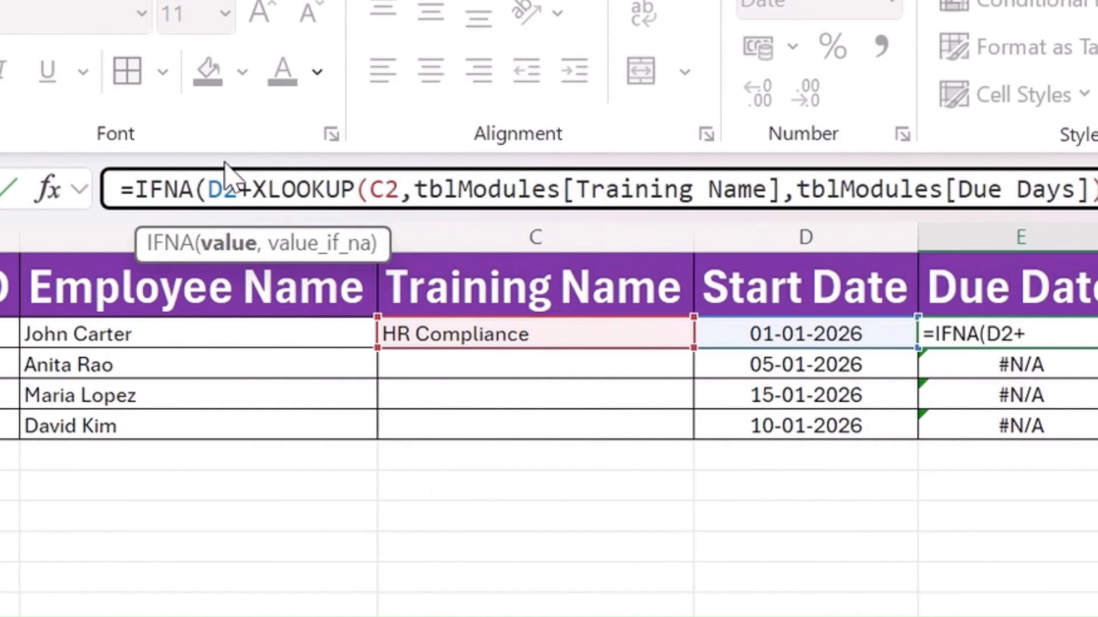
pyautogui.click(1097, 191)
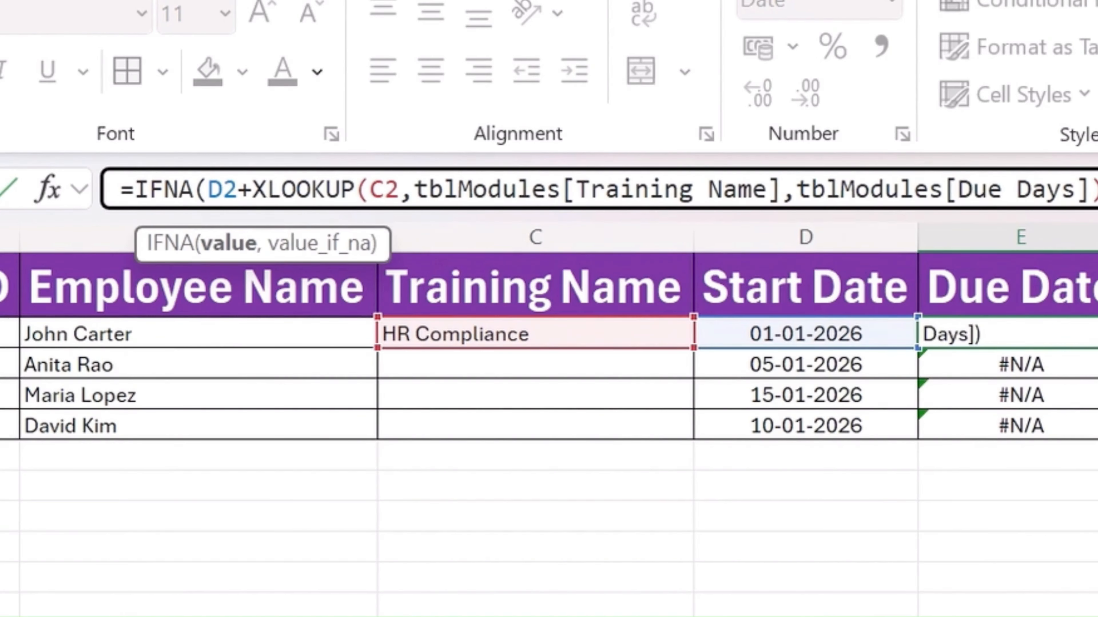
pyautogui.write(',""')
pyautogui.write(')')
pyautogui.write(')')
pyautogui.press('Left')
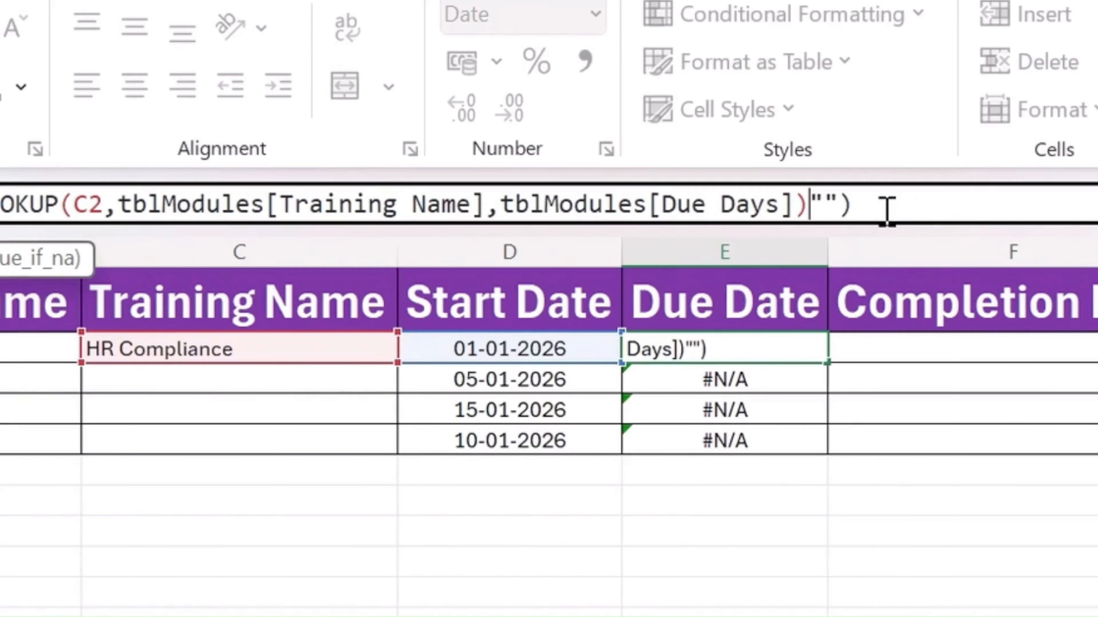
pyautogui.write(',')
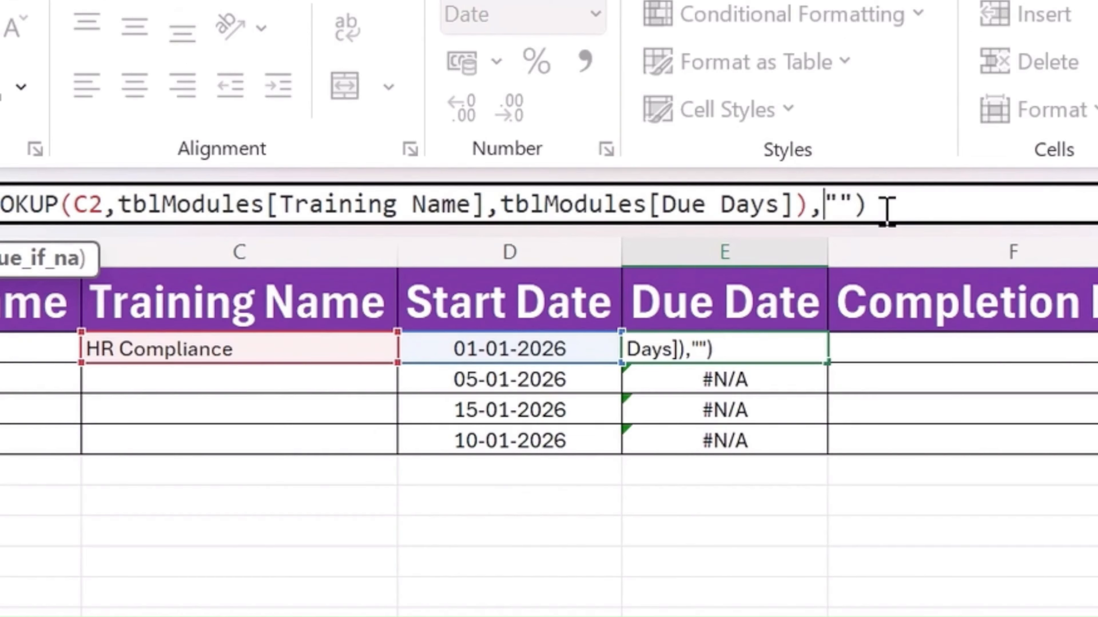
pyautogui.hotkey('ctrl', 'Return')
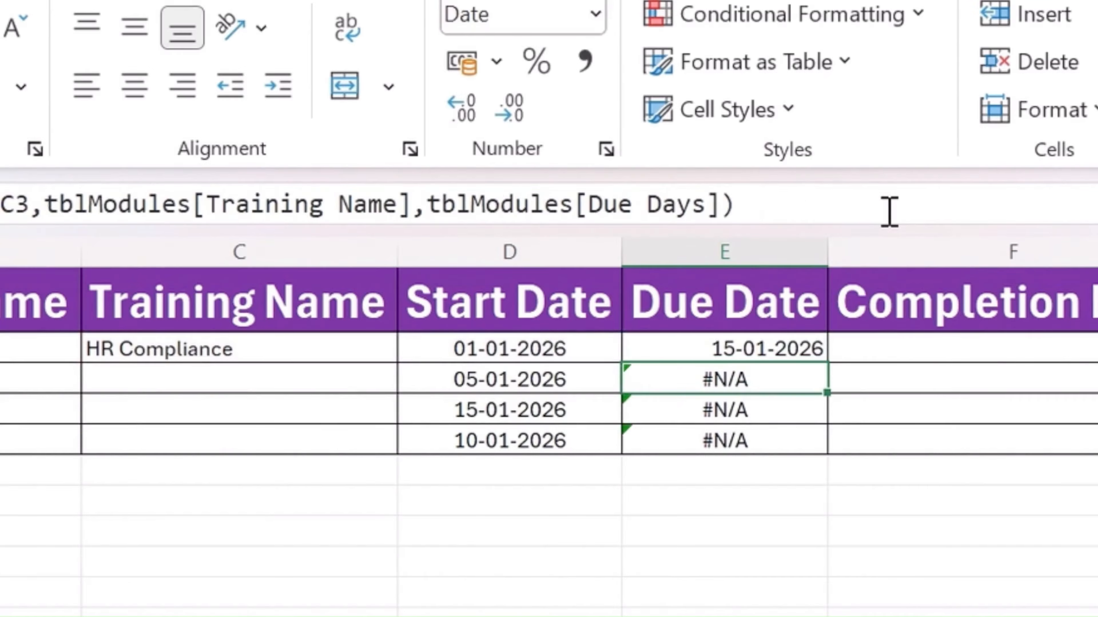
# Step: Fill the IFNA due date formula down to E5 and center the Due Date cells E2:E5
pyautogui.doubleClick(827, 363)
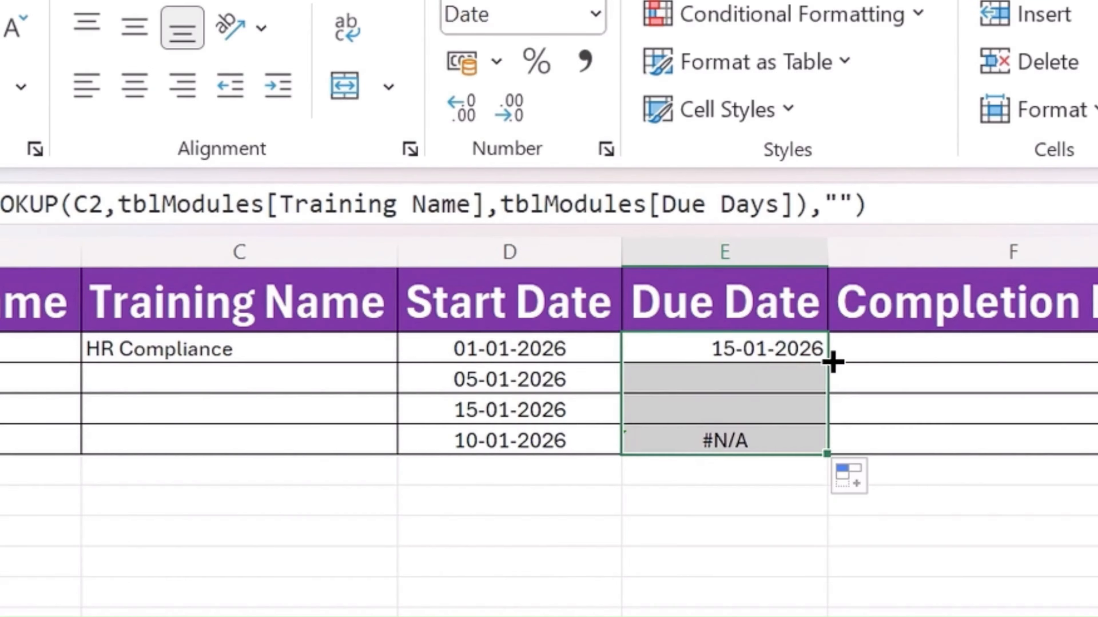
pyautogui.click(137, 86)
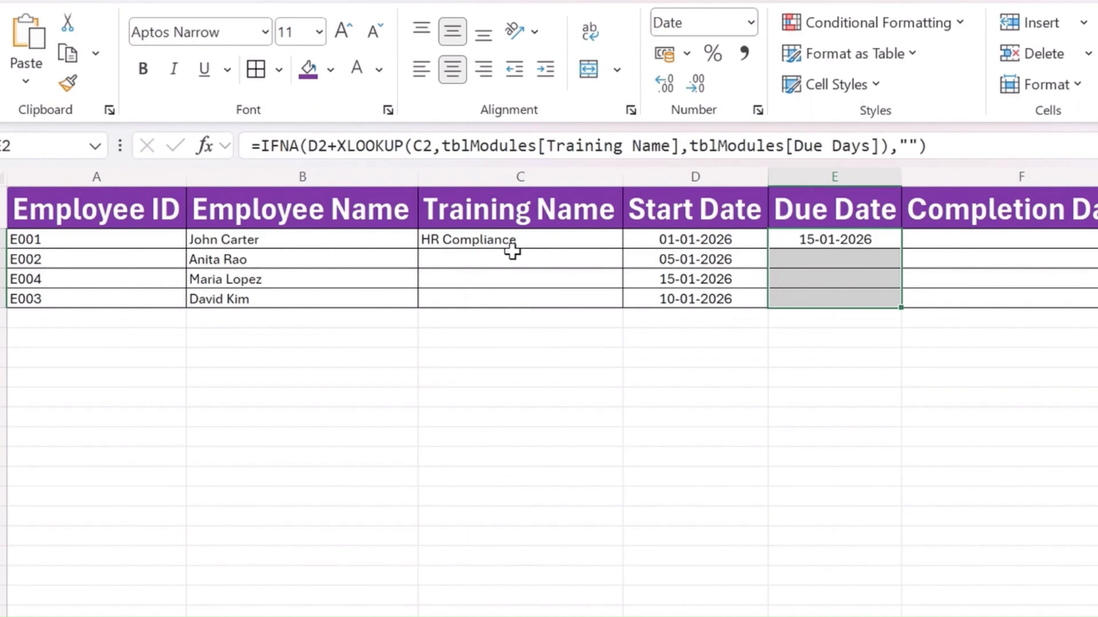
# Step: Copy the HR Compliance training cell C2 into C3:C5
pyautogui.click(512, 253)
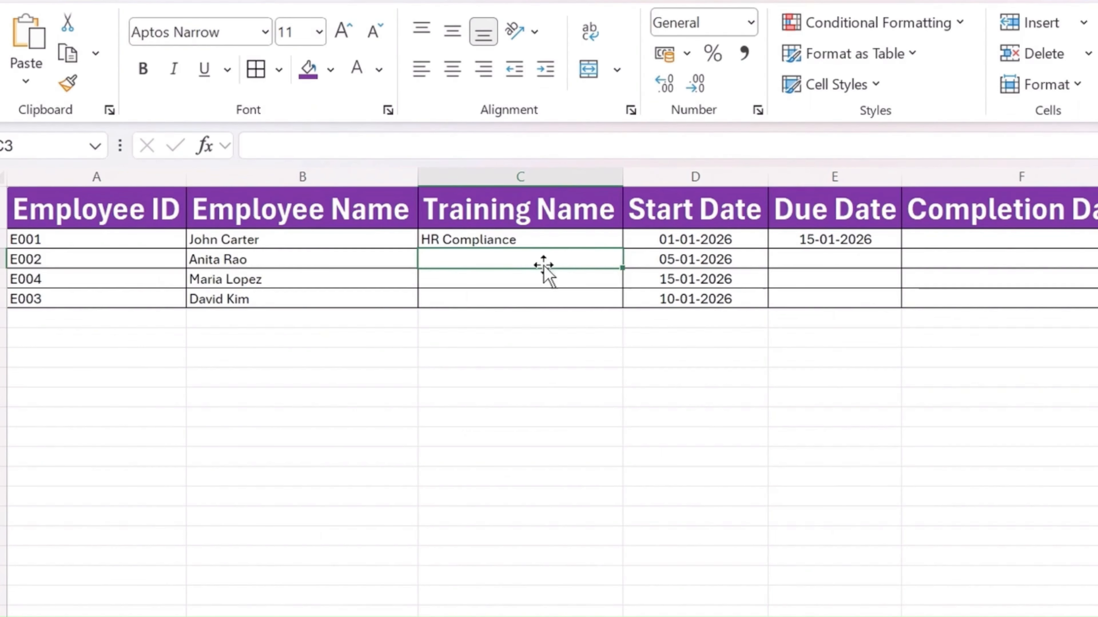
pyautogui.click(549, 241)
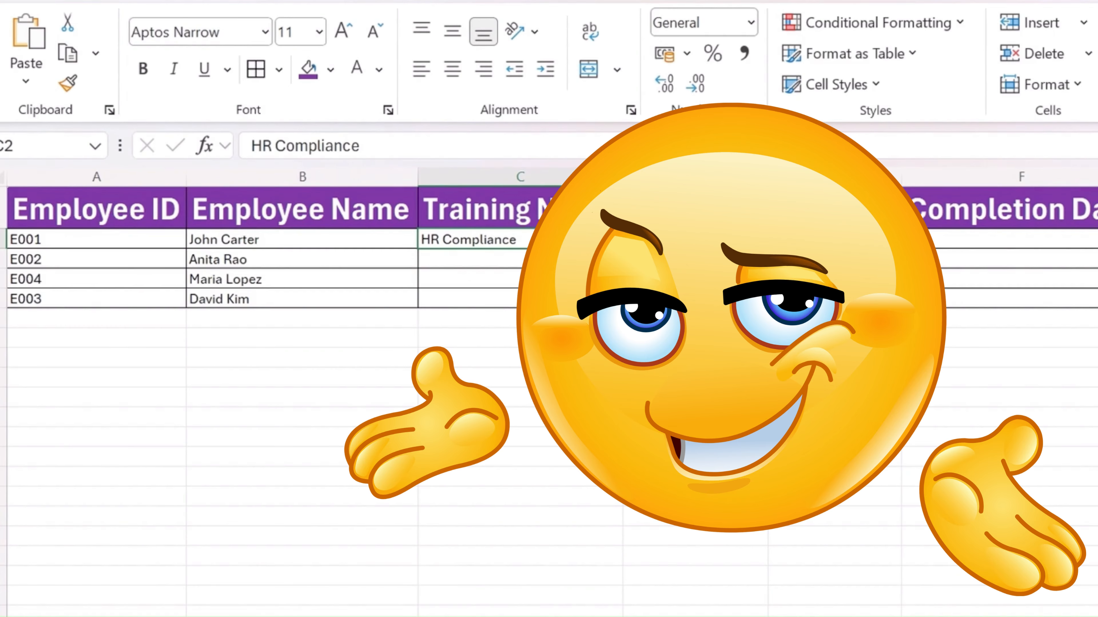
pyautogui.click(540, 259)
pyautogui.click(540, 299)
pyautogui.click(540, 240)
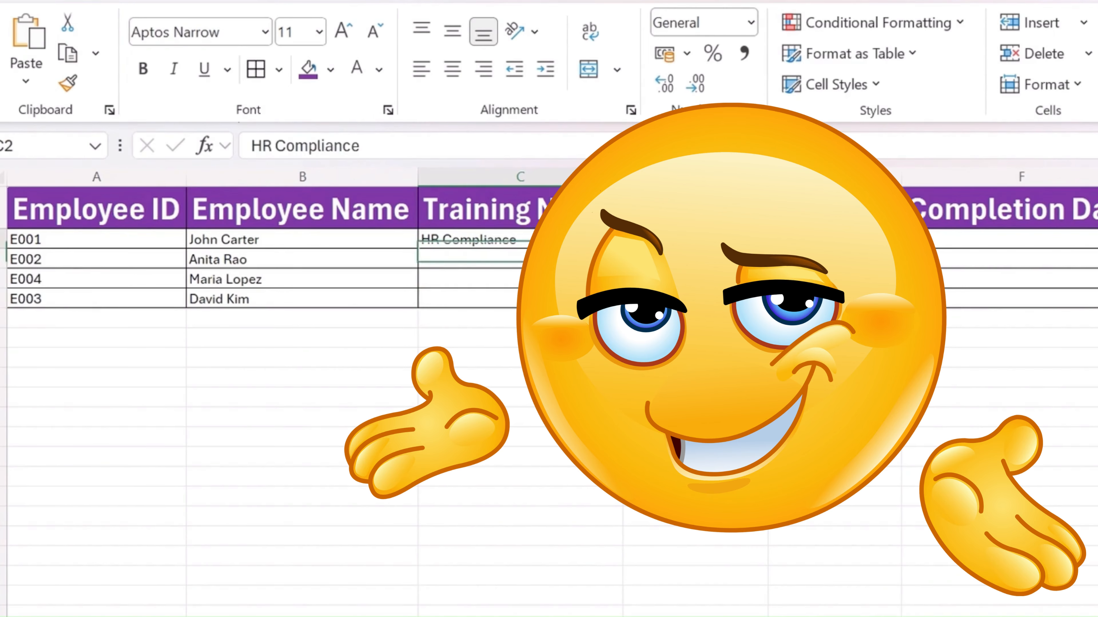
pyautogui.hotkey('ctrl', 'c')
pyautogui.press('Down')
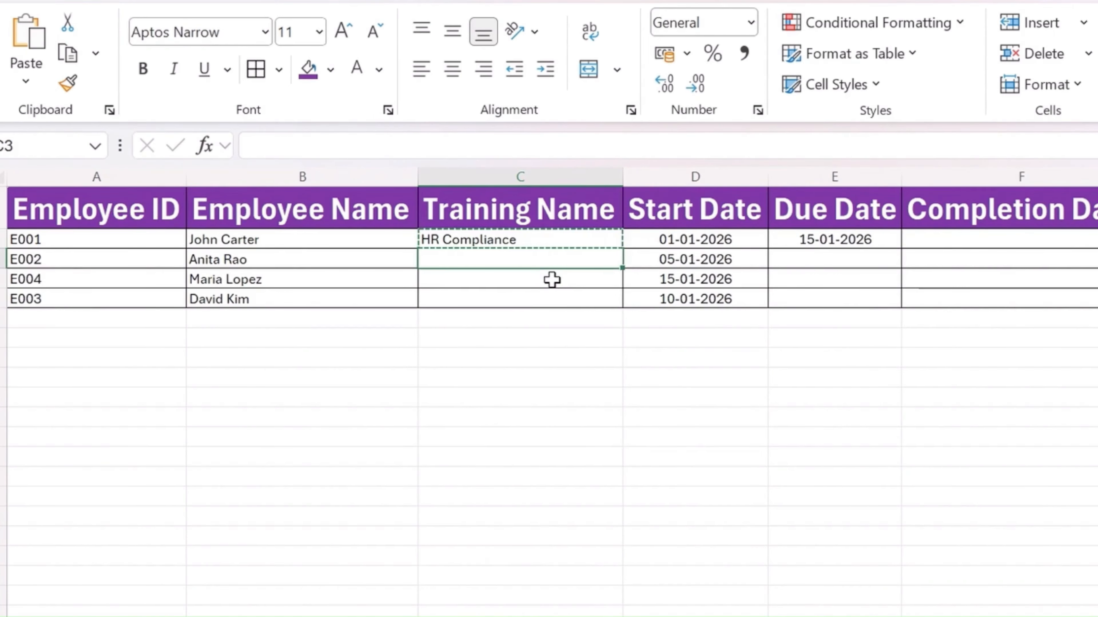
pyautogui.hotkey('shift', 'Down')
pyautogui.hotkey('shift', 'Down')
pyautogui.hotkey('ctrl', 'v')
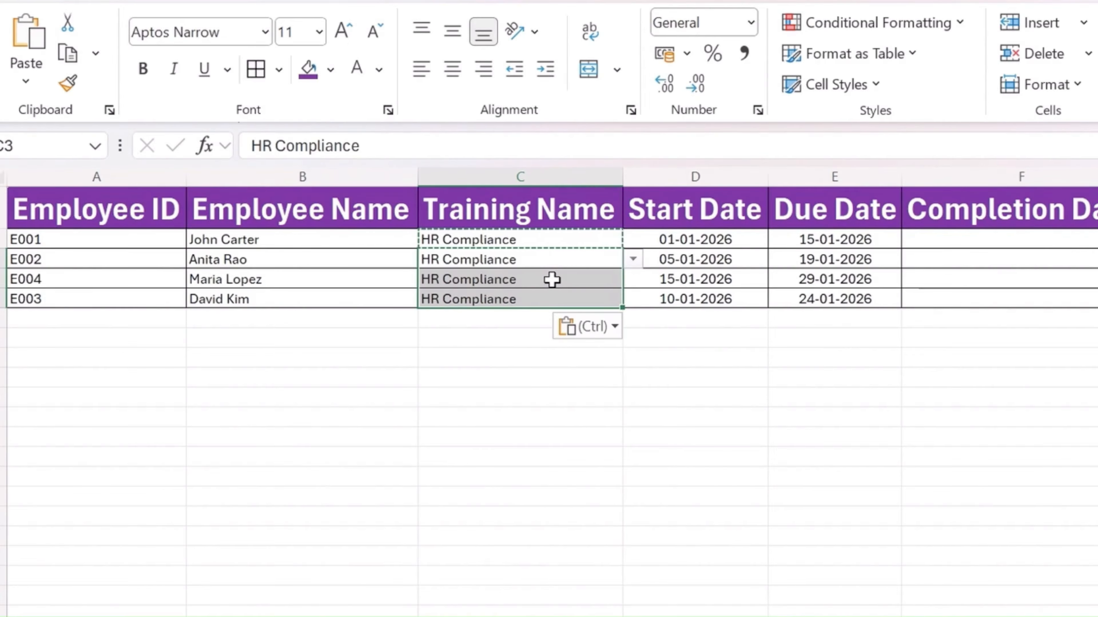
# Step: Set the Training Name in C4 to Sales CRM Training and in C3 to Finance Reporting Tools
pyautogui.click(614, 277)
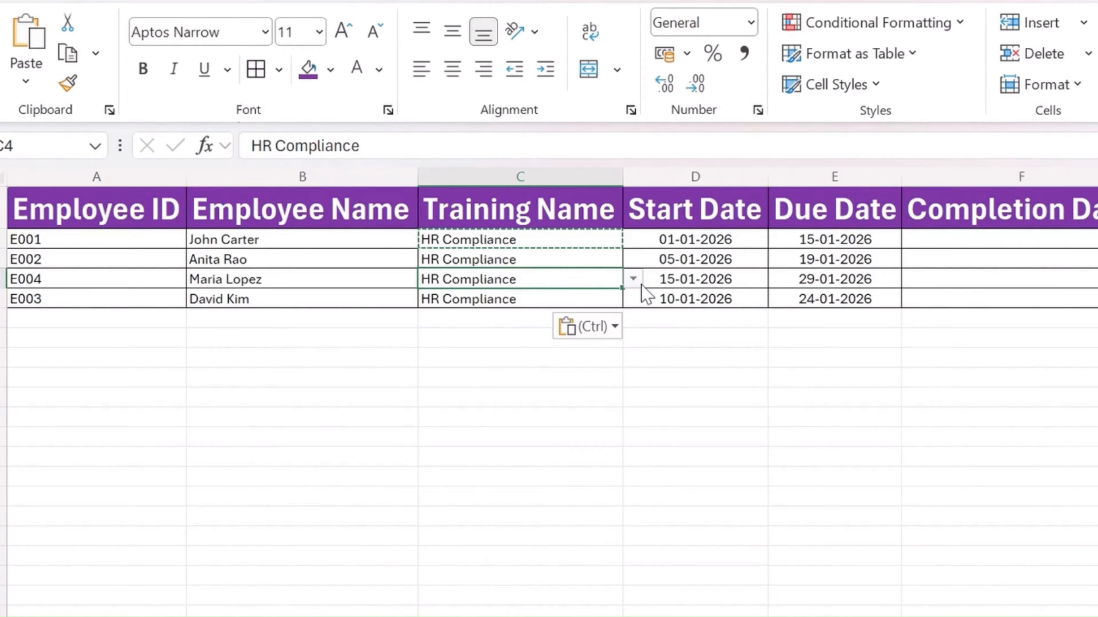
pyautogui.click(633, 279)
pyautogui.click(579, 340)
pyautogui.click(589, 260)
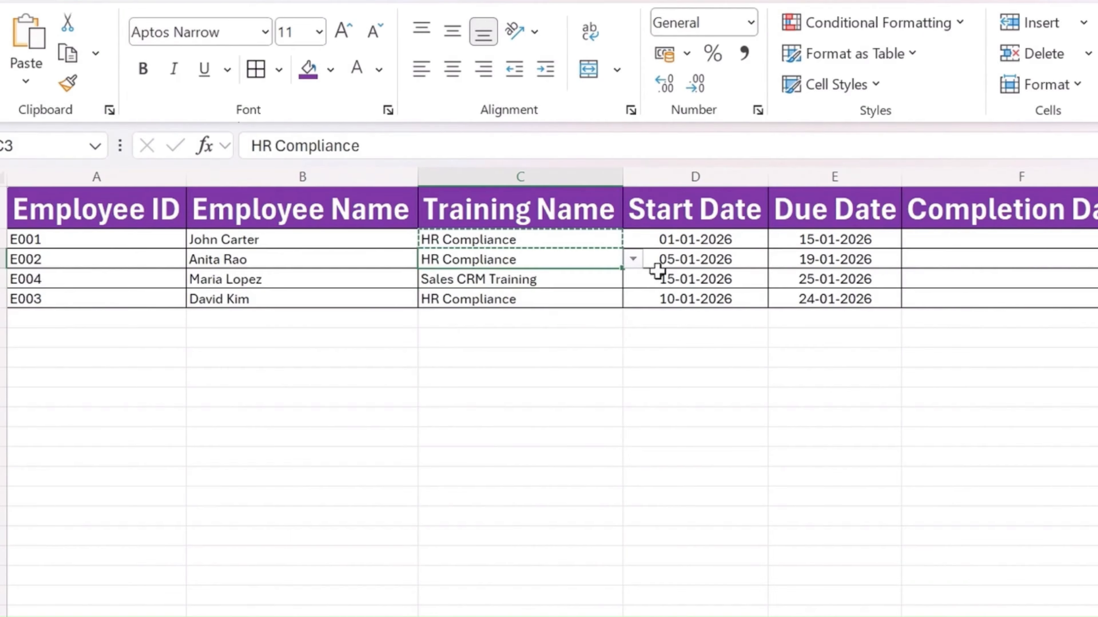
pyautogui.click(632, 259)
pyautogui.click(561, 379)
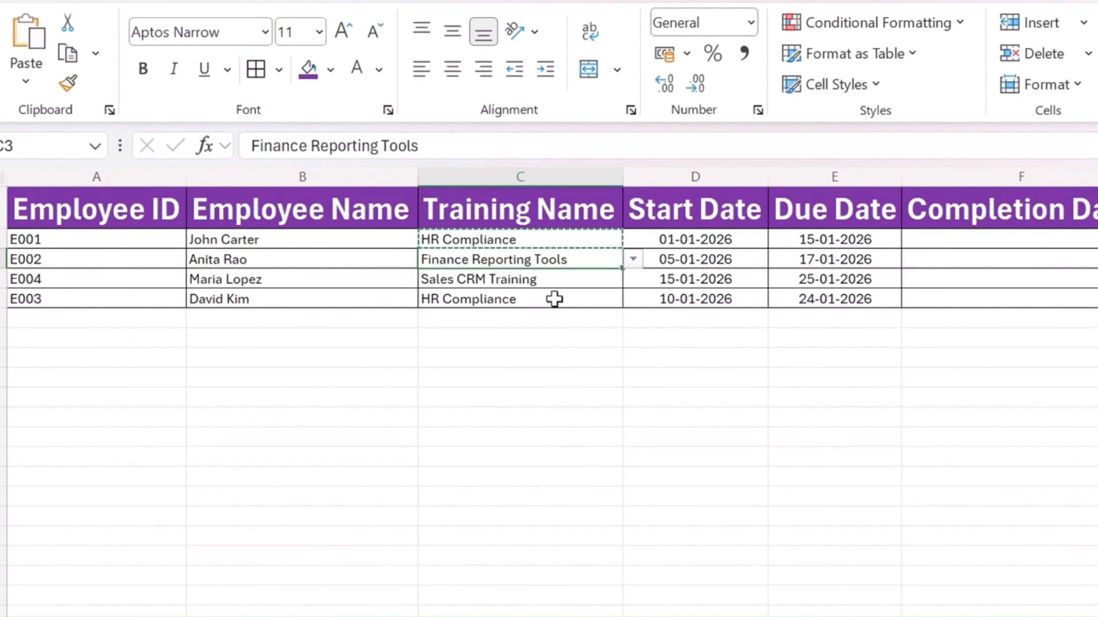
# Step: Set the Training Name in C5 to Cyber Security Basics
pyautogui.click(558, 300)
pyautogui.click(633, 298)
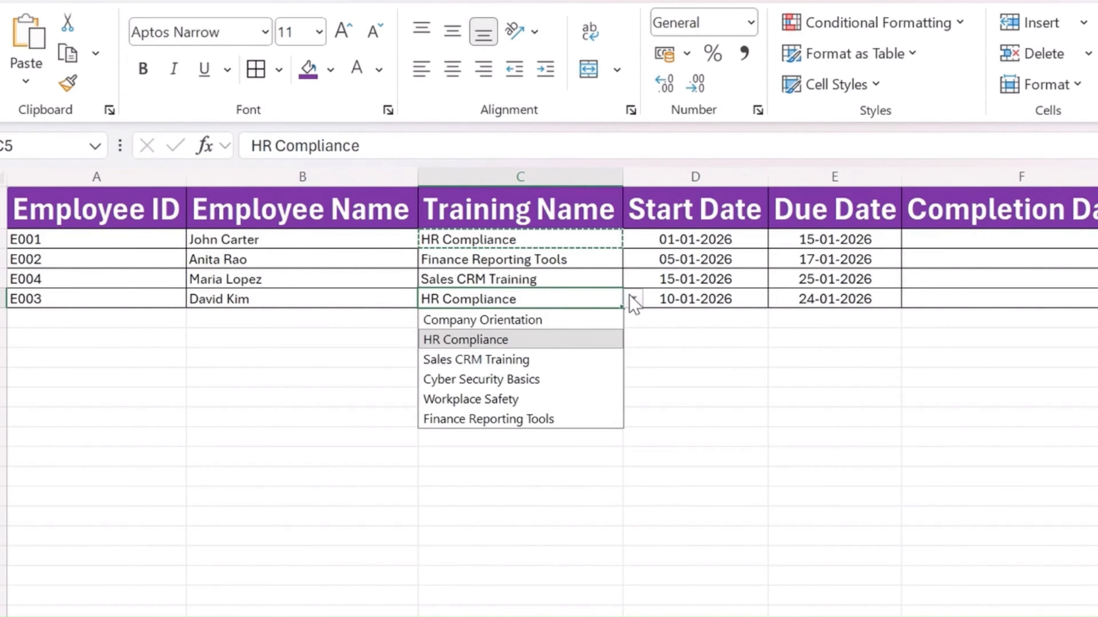
pyautogui.click(502, 380)
pyautogui.click(648, 397)
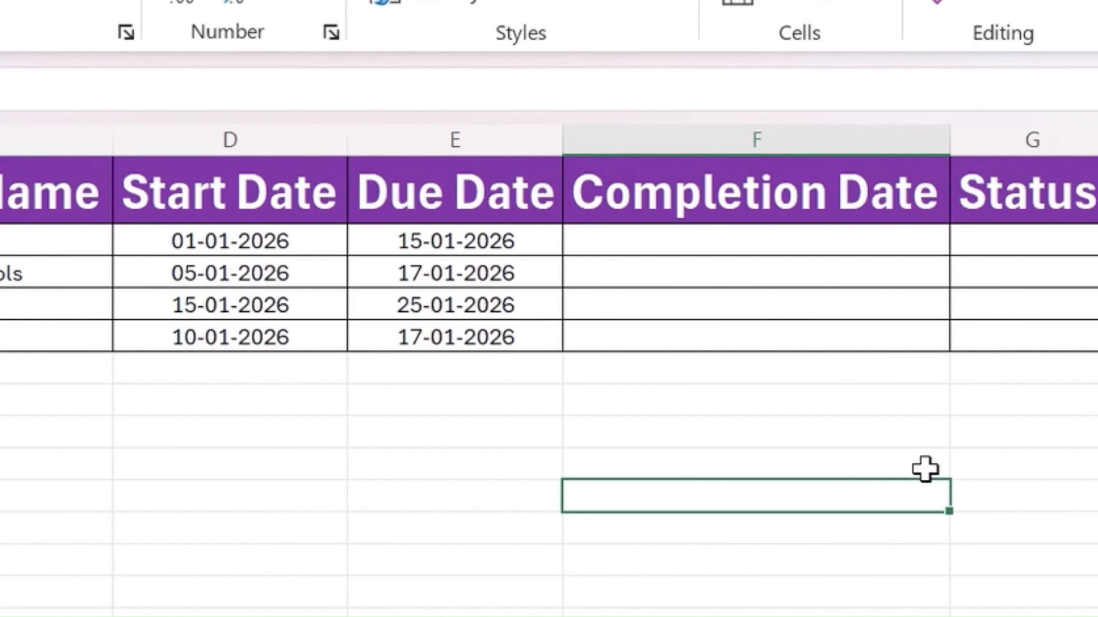
# Step: Fill the Completion Date header cell F1 with light gray
pyautogui.click(766, 245)
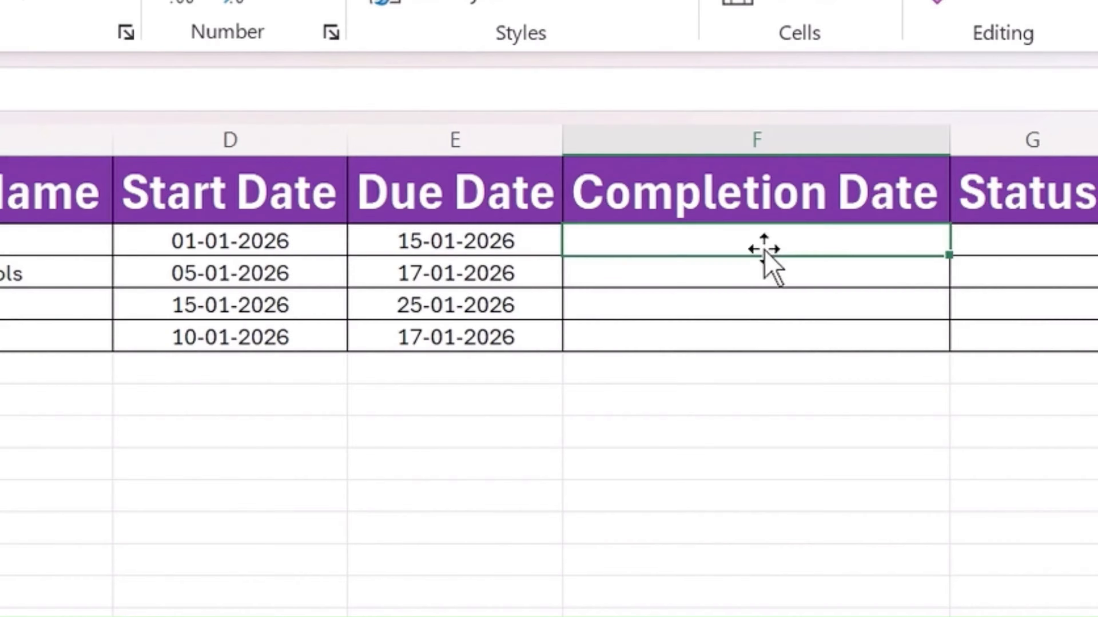
pyautogui.click(745, 177)
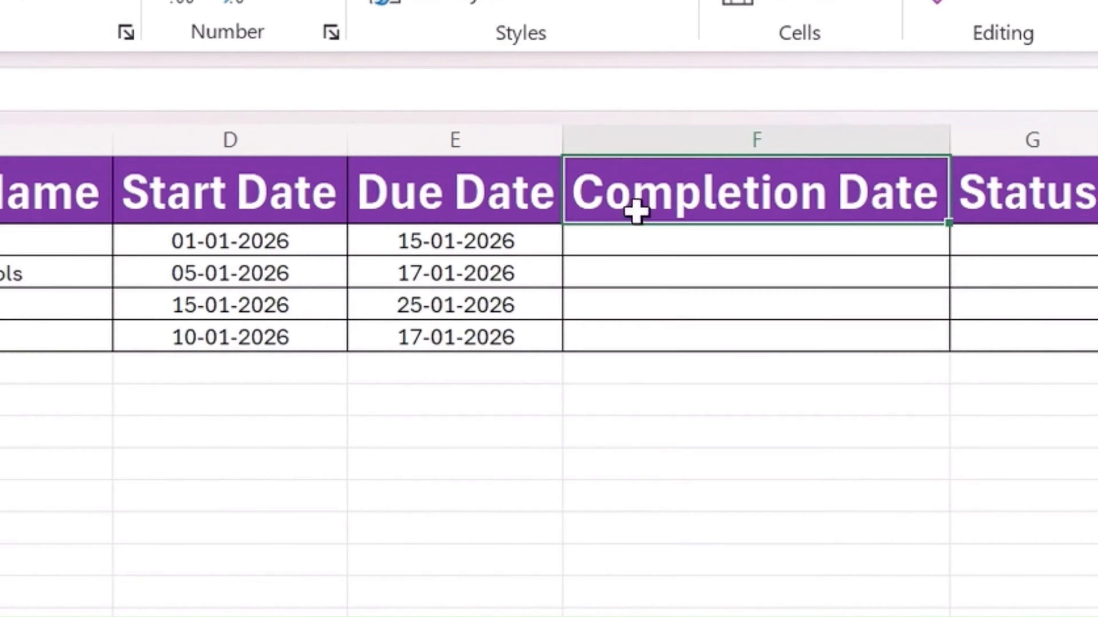
pyautogui.click(295, 109)
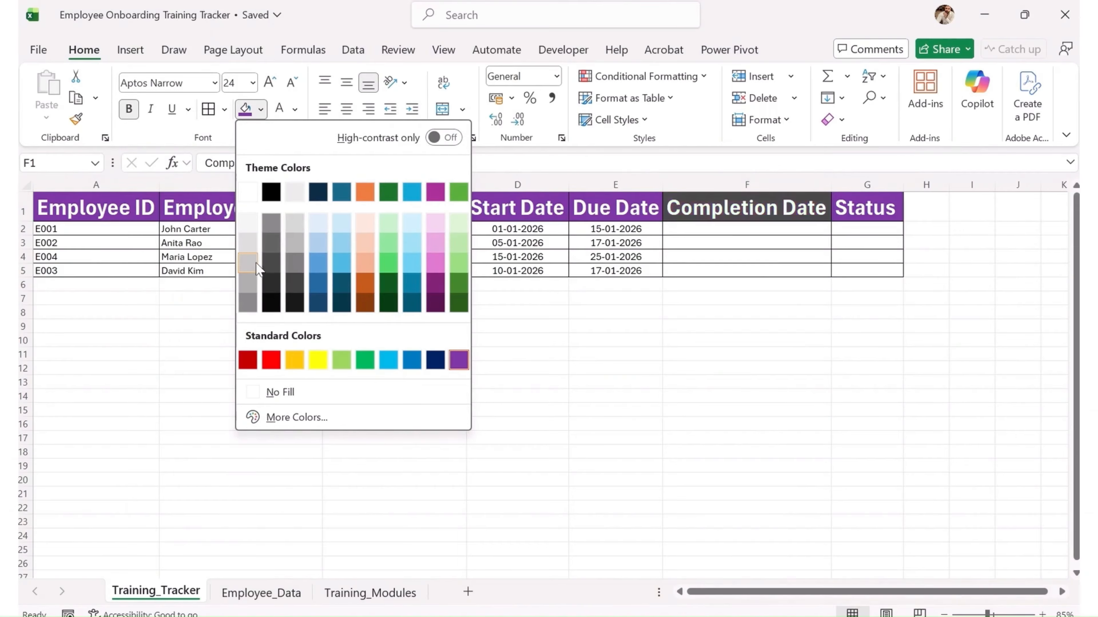
pyautogui.click(251, 254)
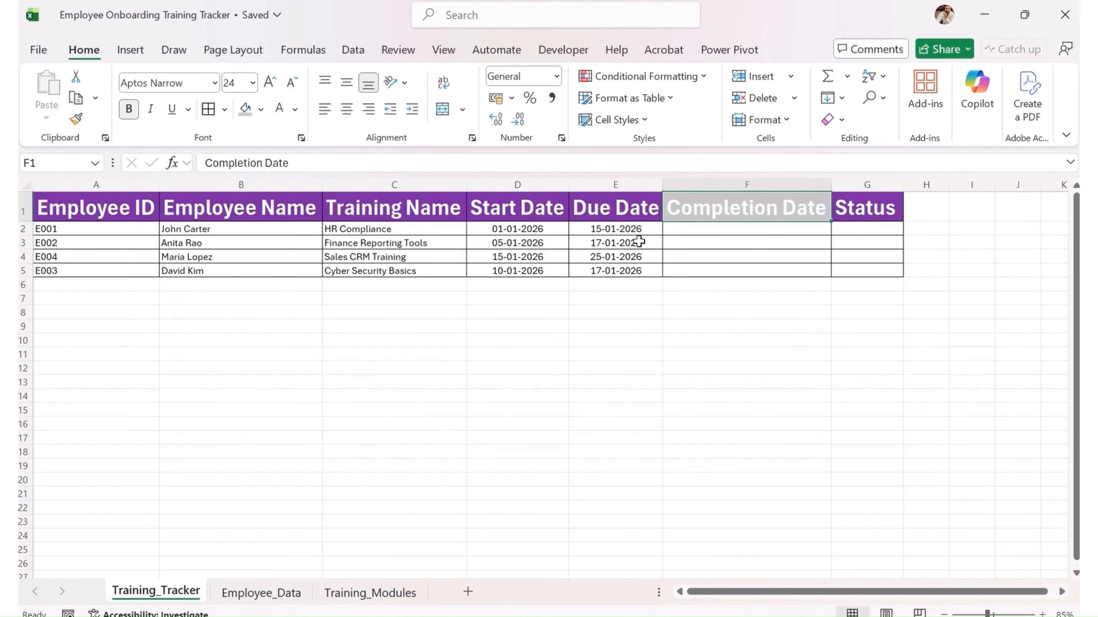
pyautogui.moveTo(720, 230); pyautogui.dragTo(730, 266)
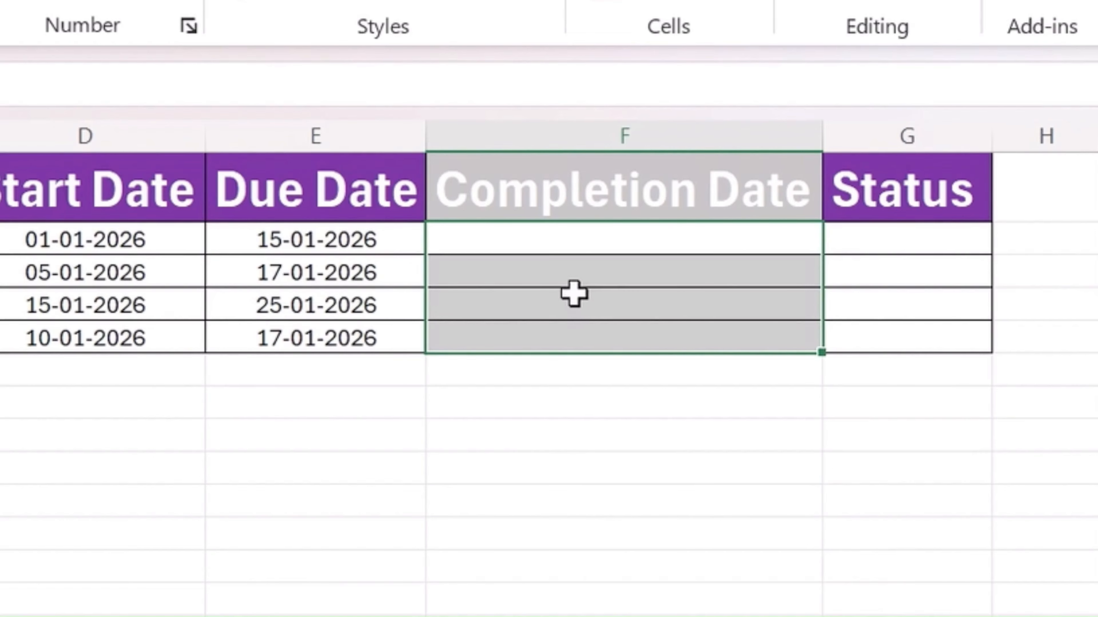
# Step: Enter the status formula =IF(F2<>"","Completed",IF(TODAY()>E2,"Overdue","Pending")) in G2
pyautogui.click(910, 240)
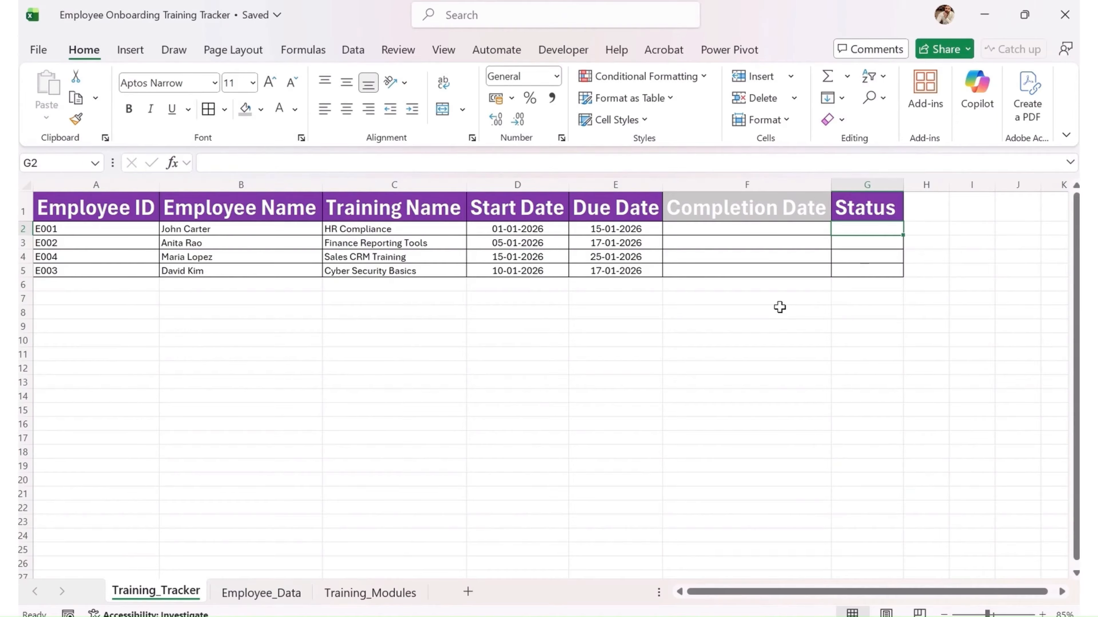
pyautogui.click(428, 162)
pyautogui.hotkey('ctrl', 'v')
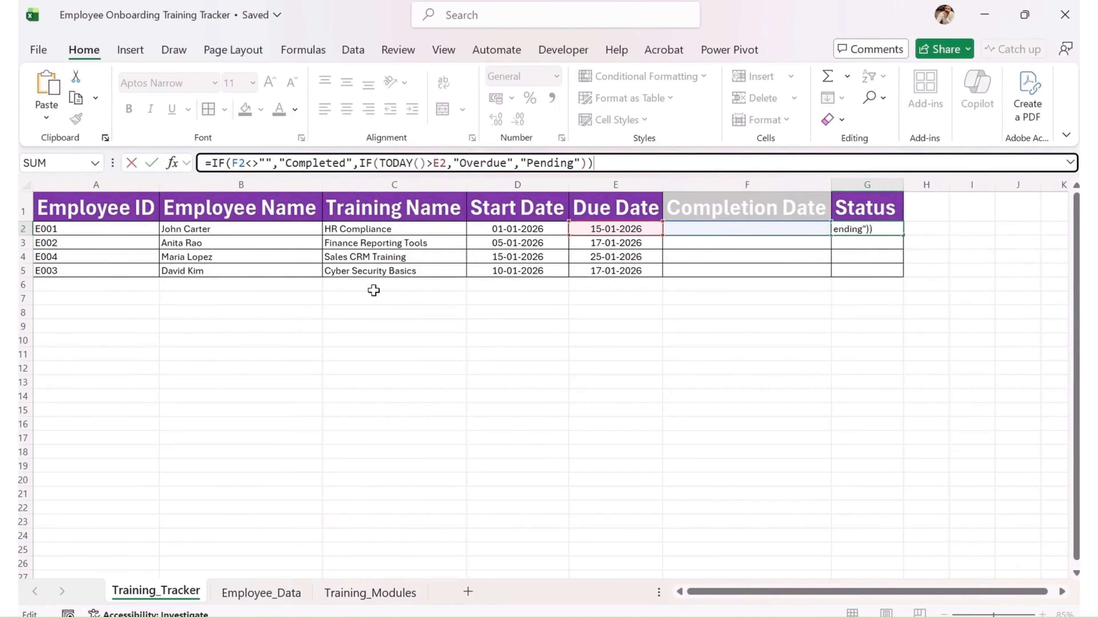
pyautogui.press('Return')
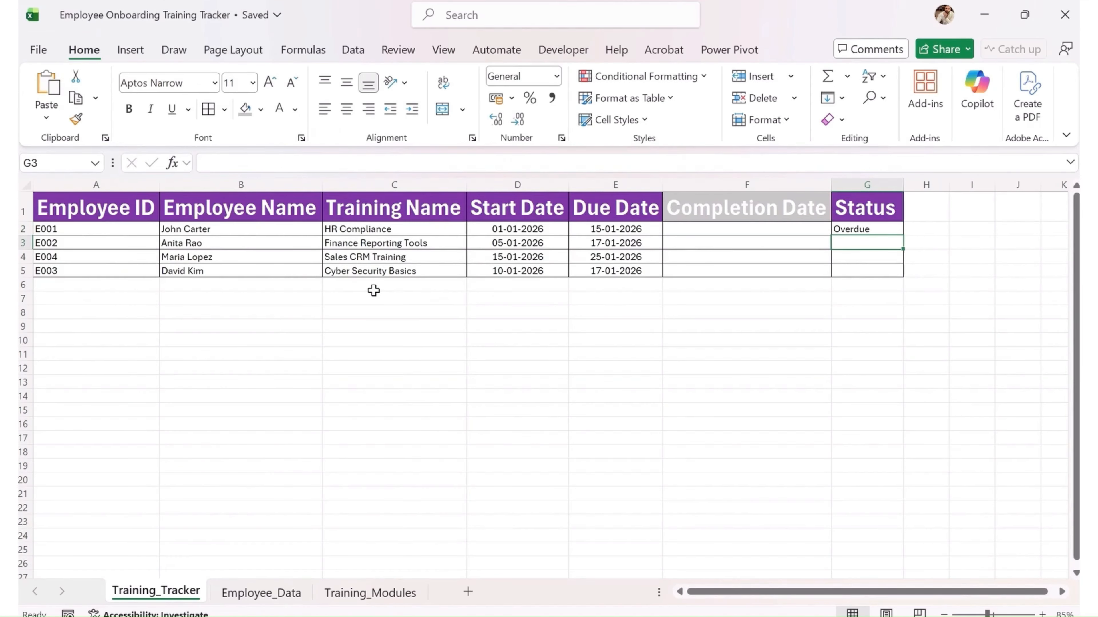
# Step: Fill the status formula from G2 down to G5
pyautogui.press('Up')
pyautogui.hotkey('shift', 'Down')
pyautogui.hotkey('shift', 'Down')
pyautogui.hotkey('shift', 'Down')
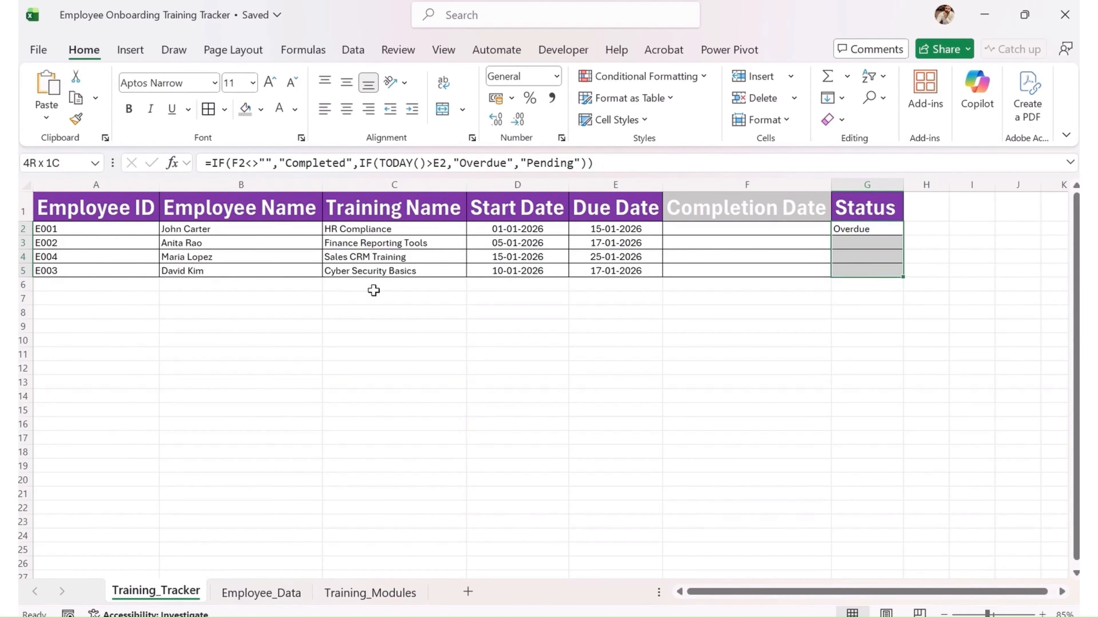
pyautogui.hotkey('ctrl', 'd')
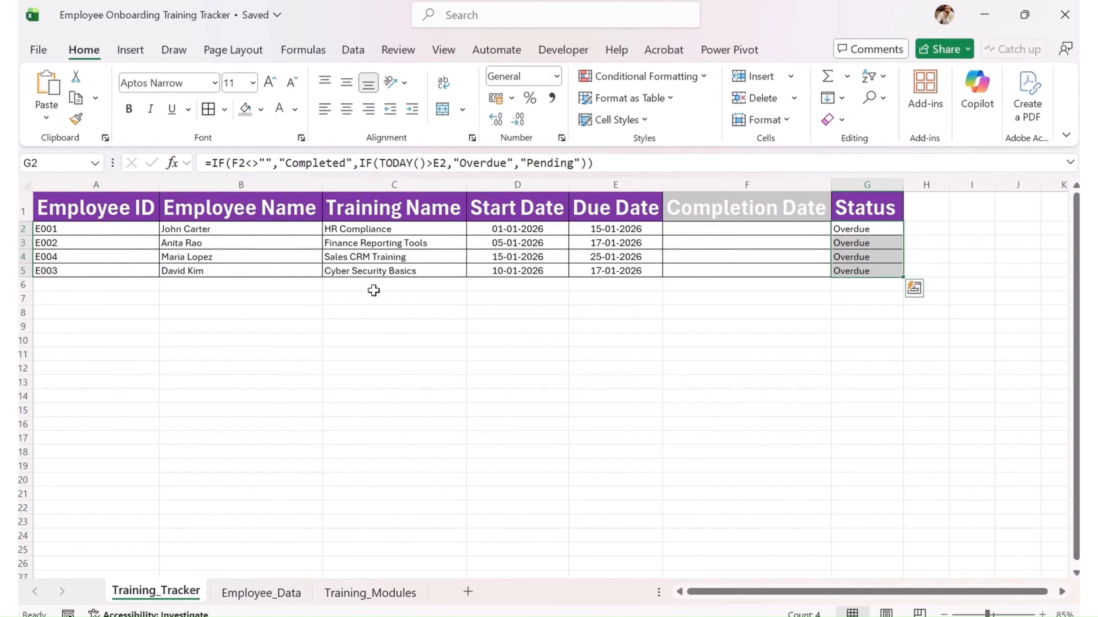
# Step: Enter the current date, 16-02-2026, as the Completion Date for employee E002 in F3
pyautogui.press('Left')
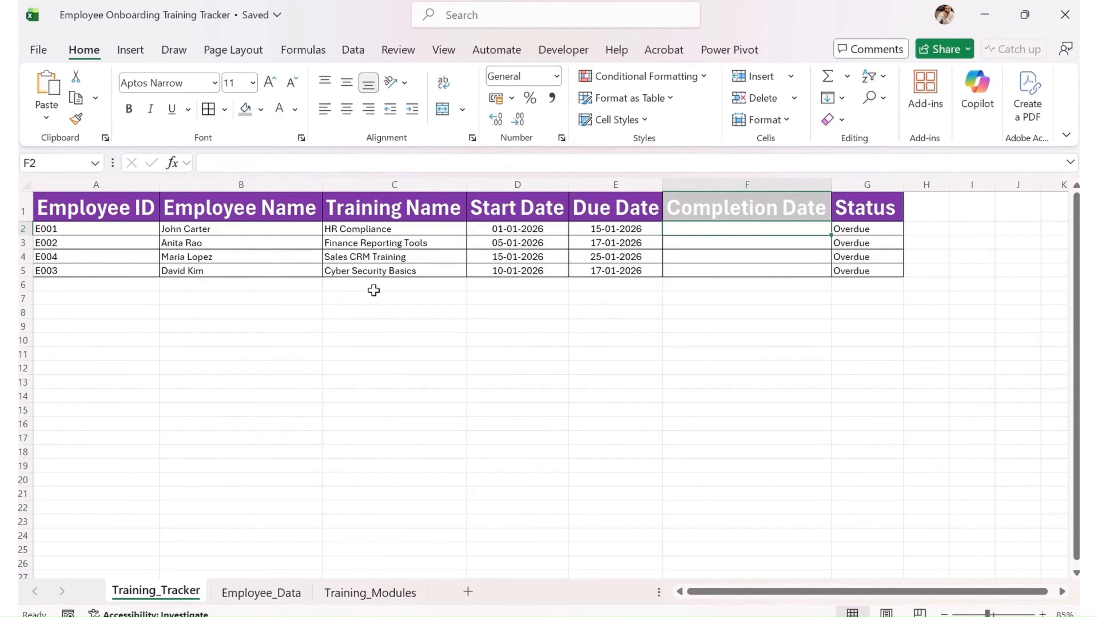
pyautogui.press('Down')
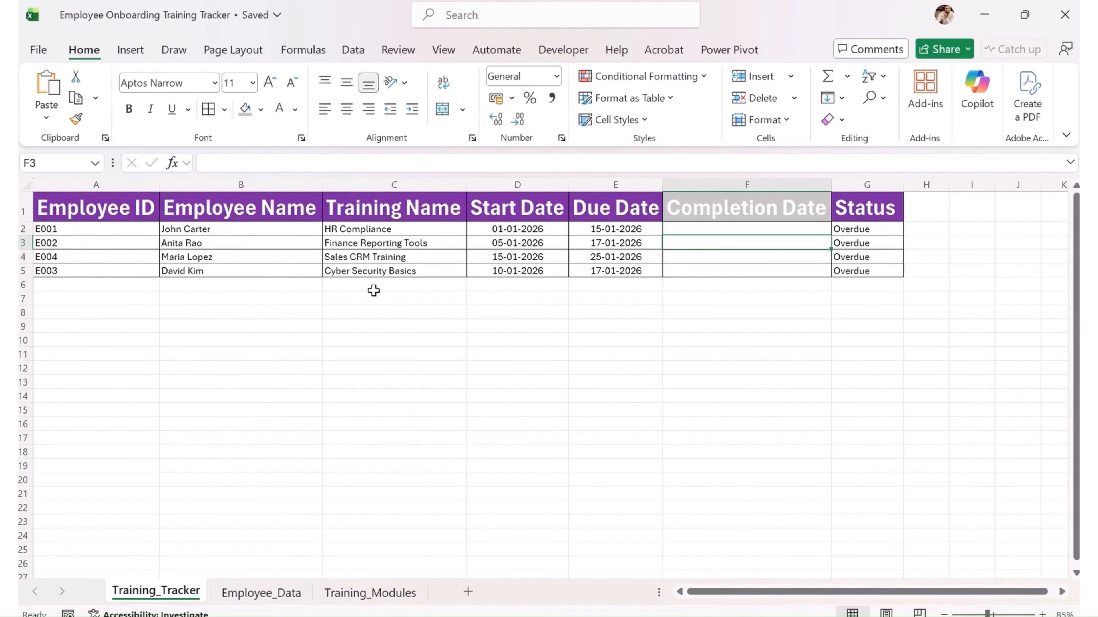
pyautogui.hotkey('ctrl', ';')
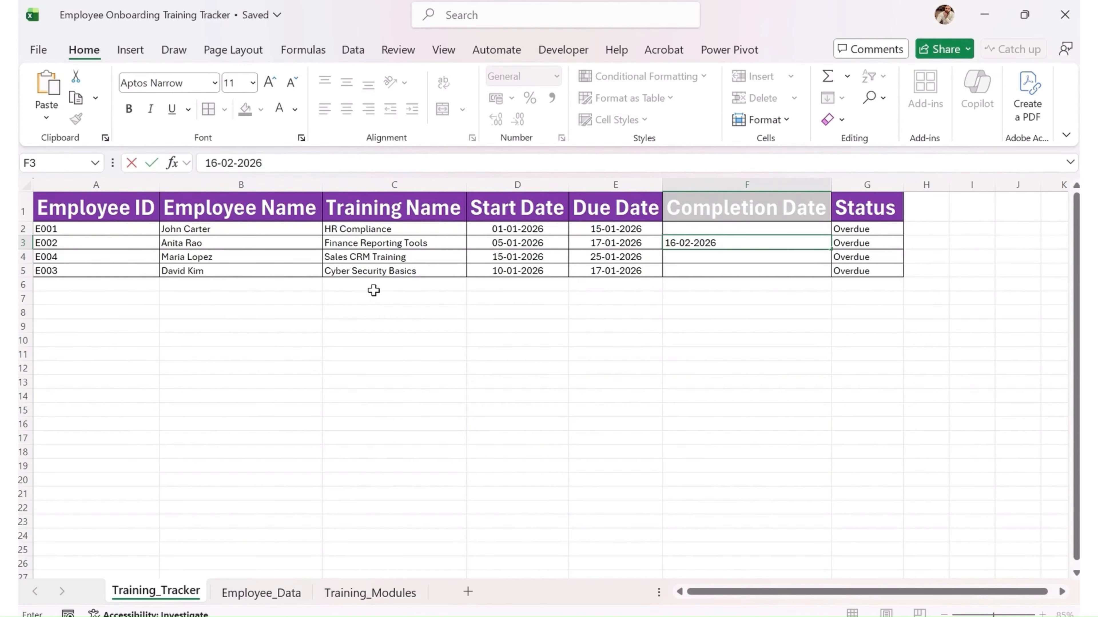
pyautogui.press('Return')
# Step: Add a Text That Contains conditional format to G2:G5 giving Overdue a Light Red Fill with Dark Red Text
pyautogui.press('Up')
pyautogui.press('Right')
pyautogui.press('Up')
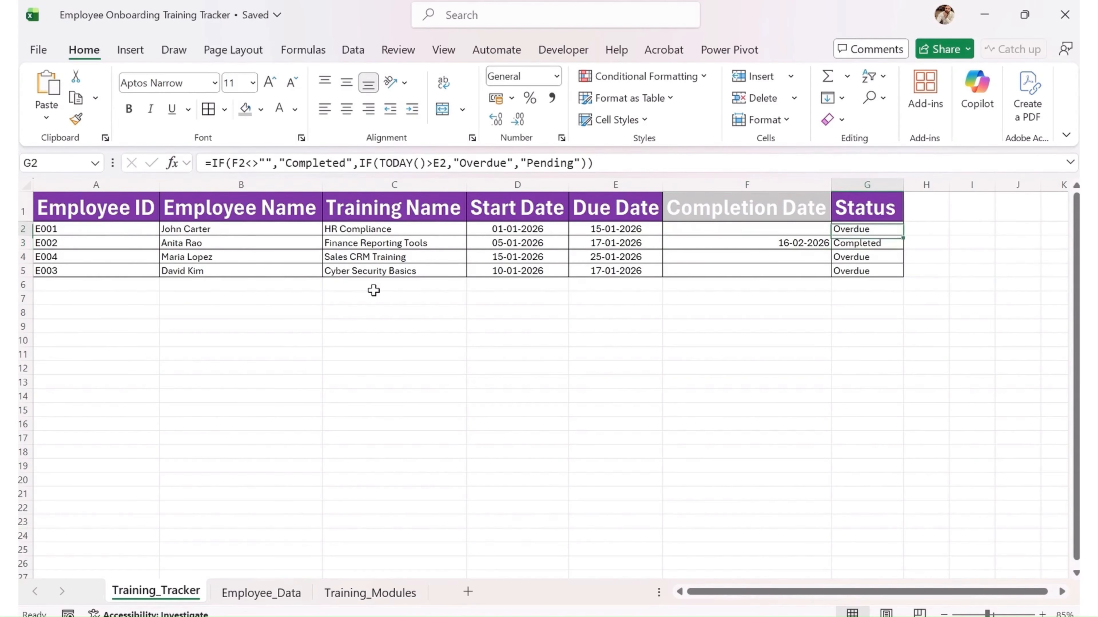
pyautogui.hotkey('shift', 'Down')
pyautogui.hotkey('shift', 'Down')
pyautogui.hotkey('shift', 'Down')
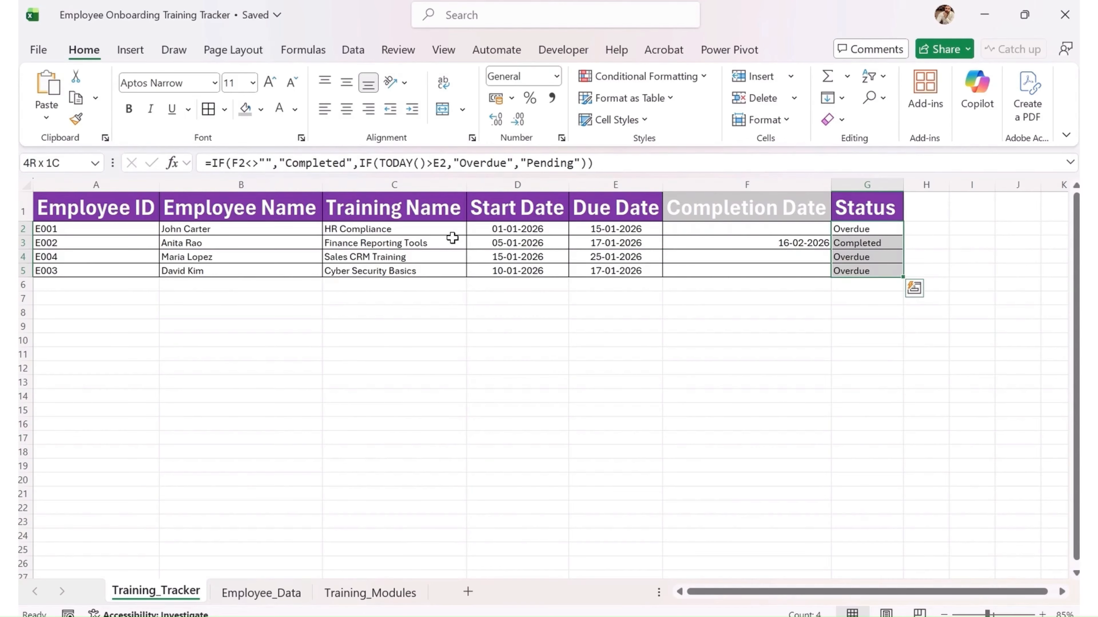
pyautogui.click(913, 288)
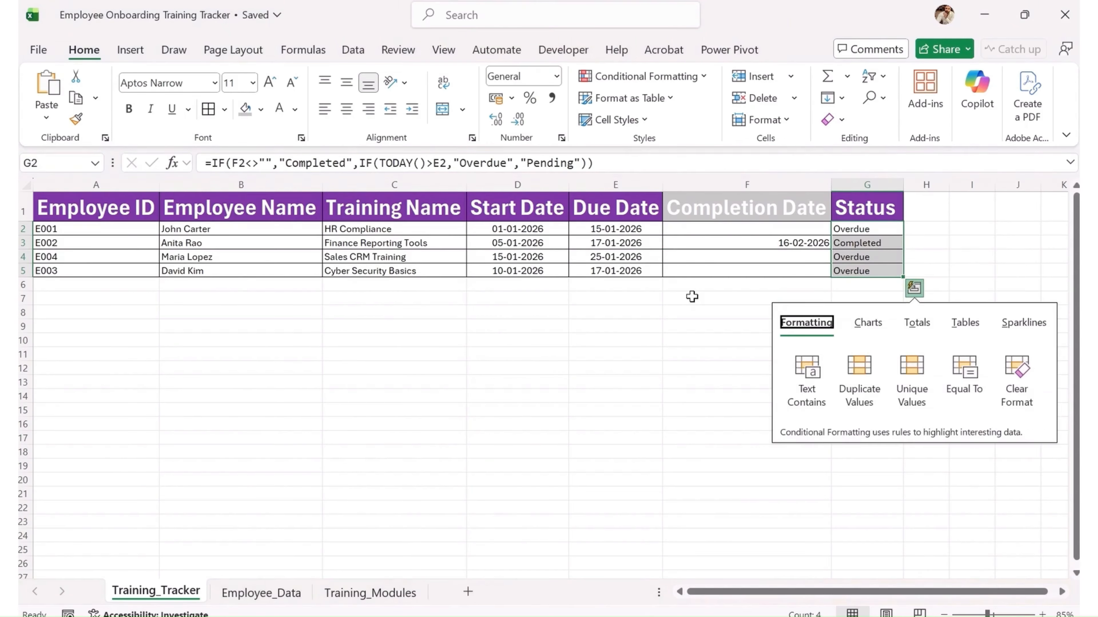
pyautogui.press('Escape')
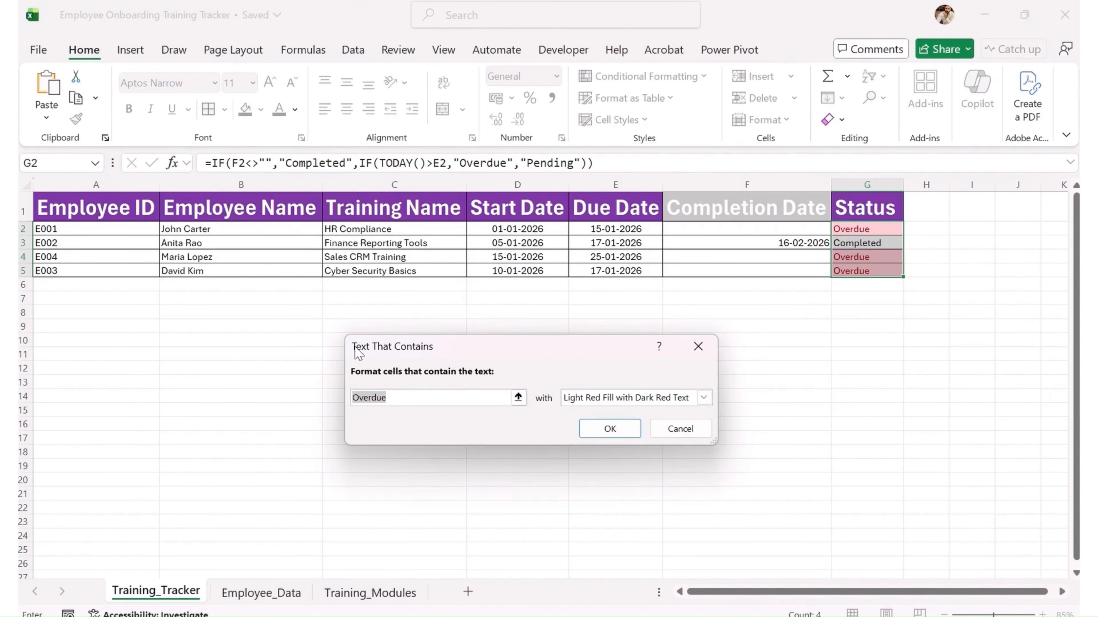
pyautogui.click(597, 398)
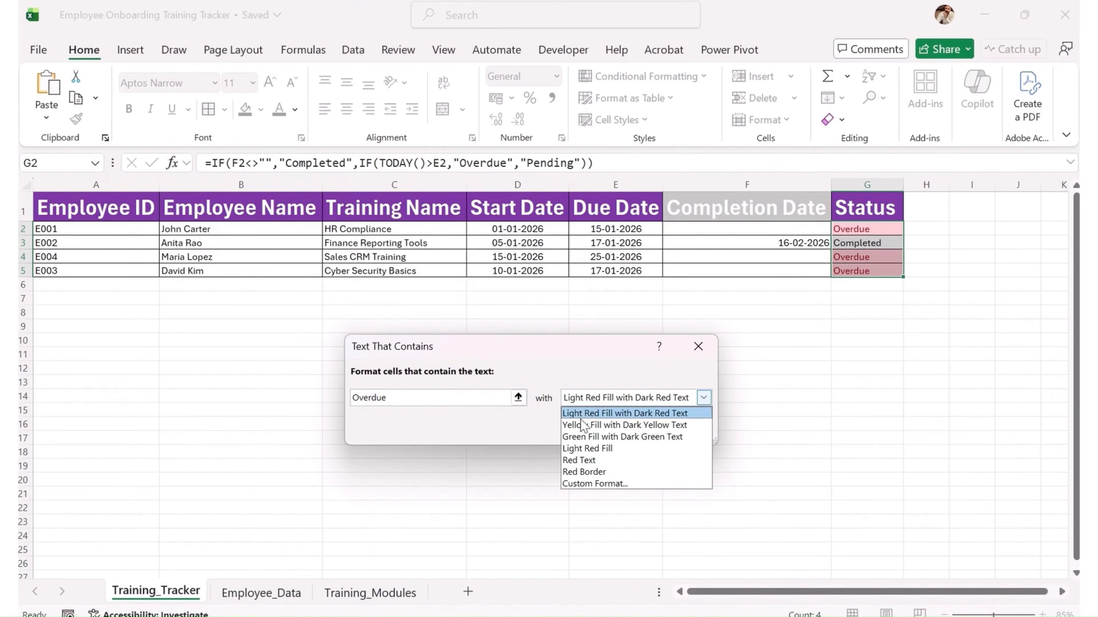
pyautogui.click(593, 414)
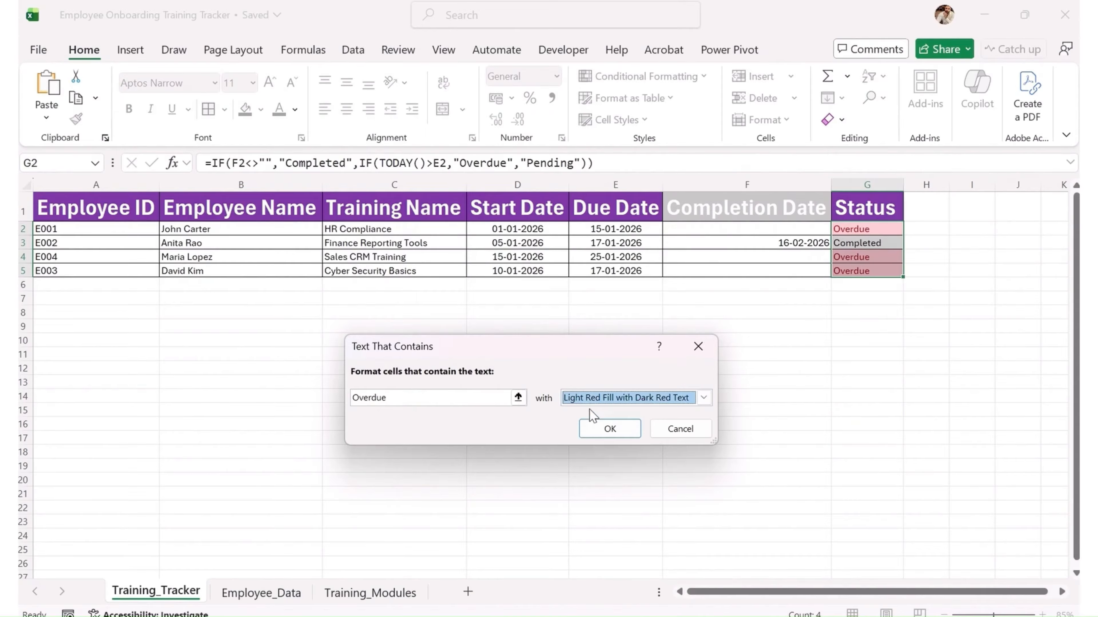
pyautogui.click(610, 429)
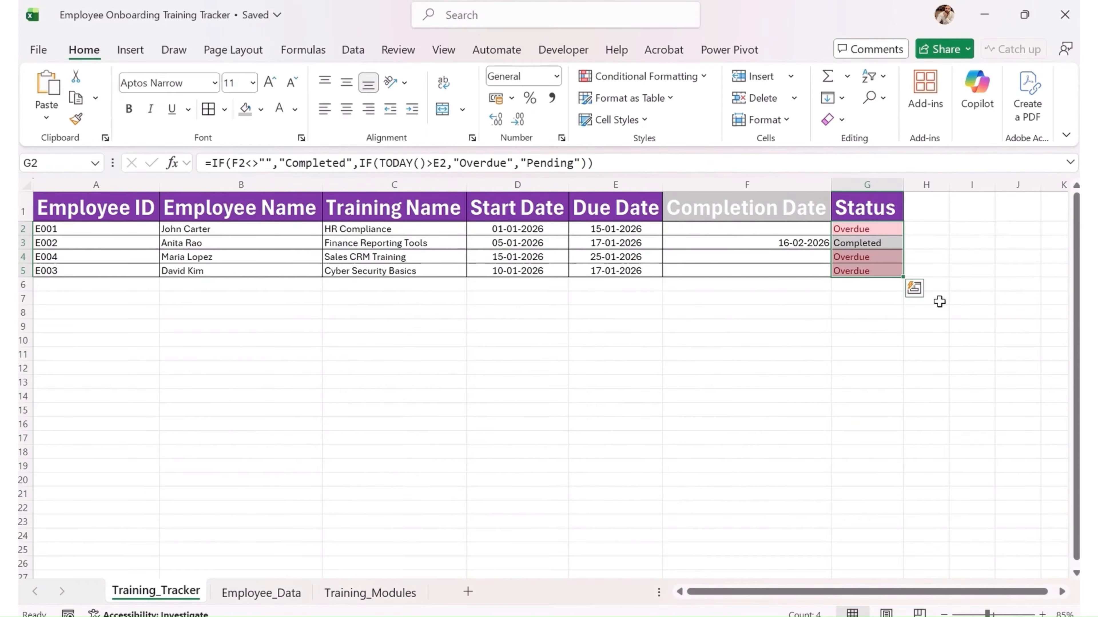
# Step: Add a Text That Contains rule to G2:G5 giving Completed a Green Fill with Dark Green Text
pyautogui.click(913, 288)
pyautogui.click(804, 372)
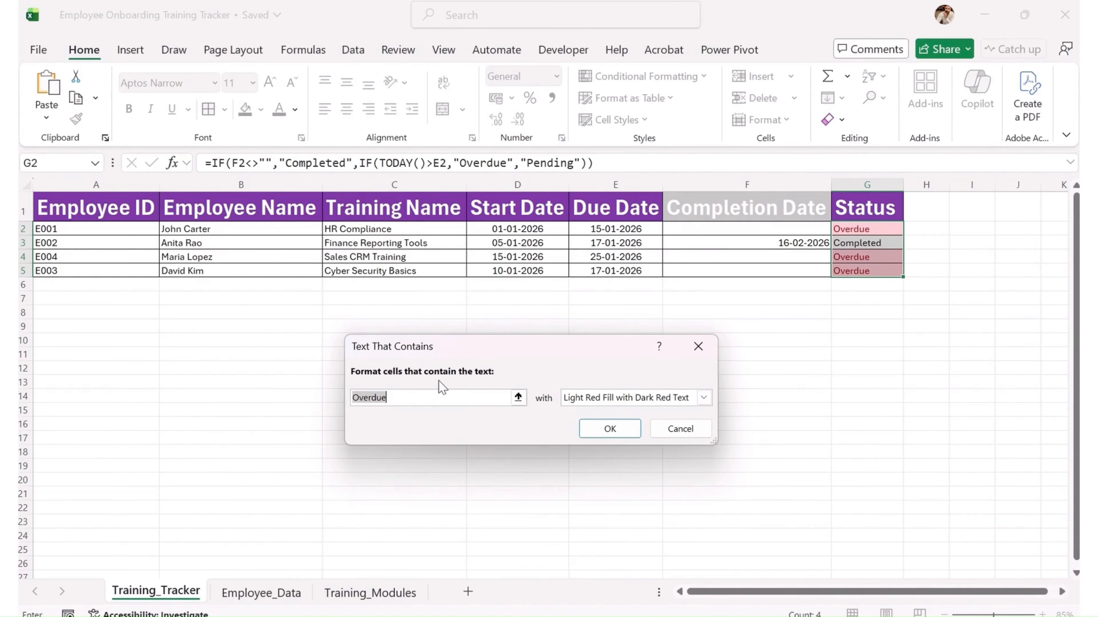
pyautogui.write('Completed')
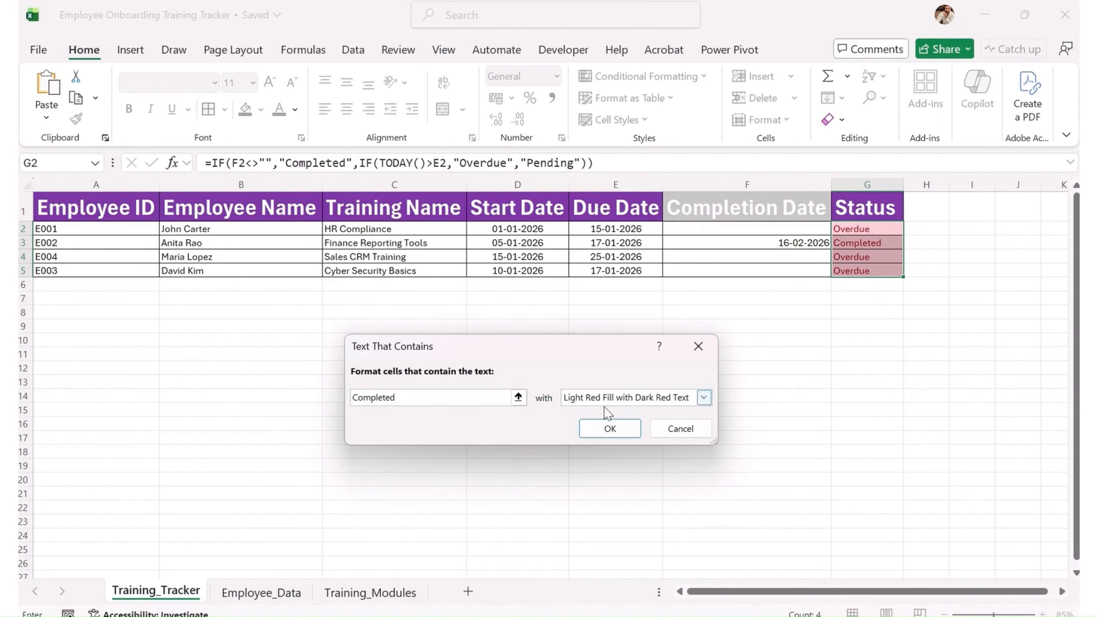
pyautogui.click(634, 399)
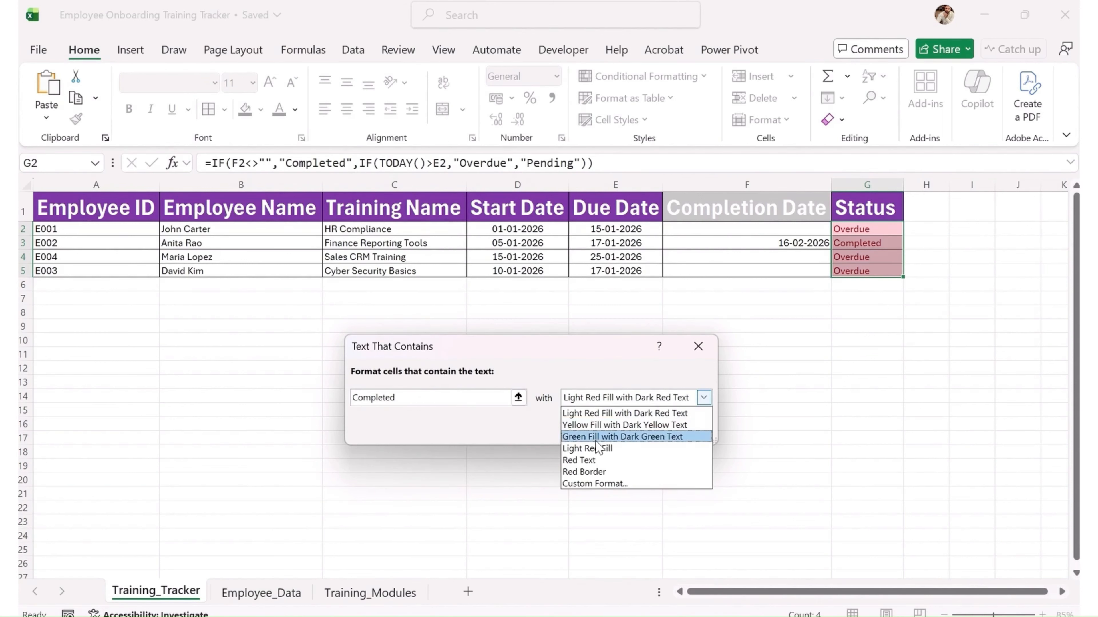
pyautogui.click(614, 433)
pyautogui.click(610, 429)
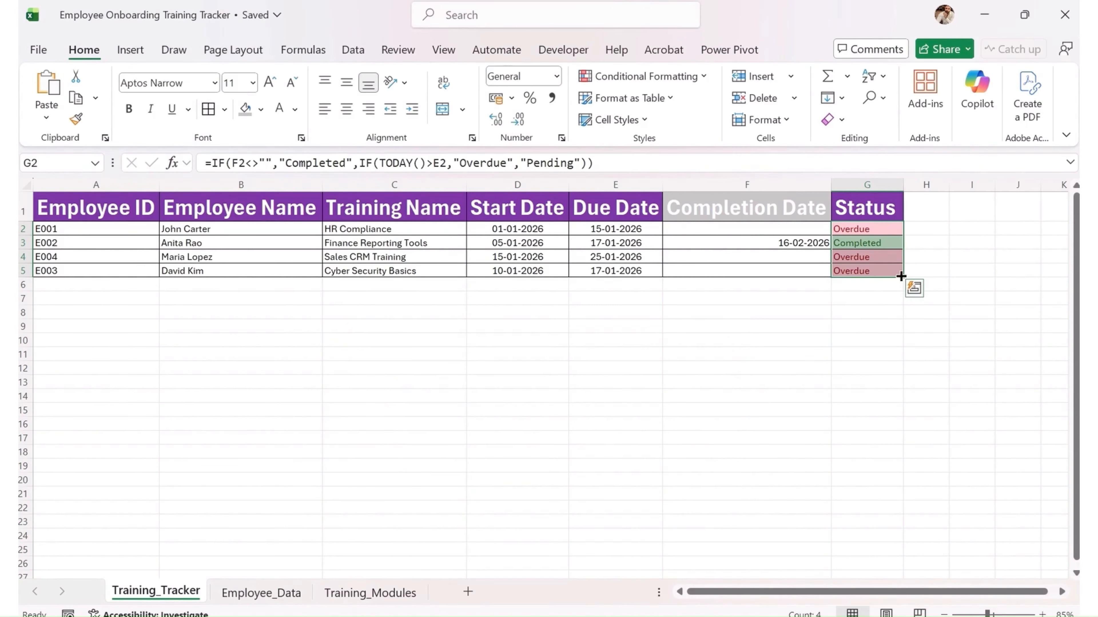
# Step: Add a Text That Contains rule to G2:G5 giving Pending a Yellow Fill with Dark Yellow Text
pyautogui.click(915, 288)
pyautogui.click(808, 374)
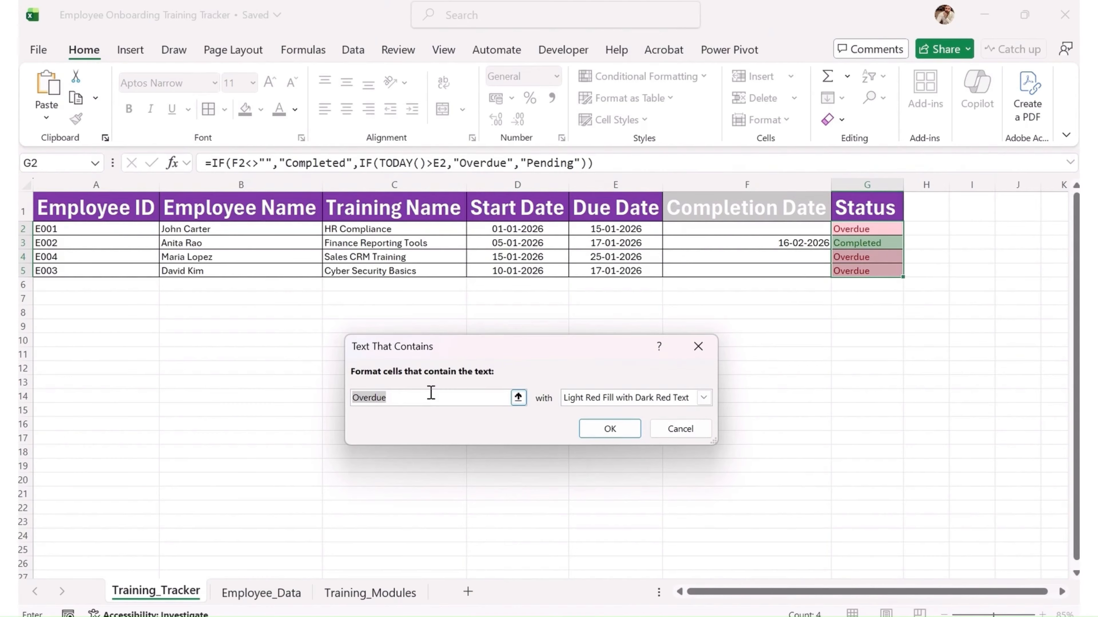
pyautogui.write('Pending')
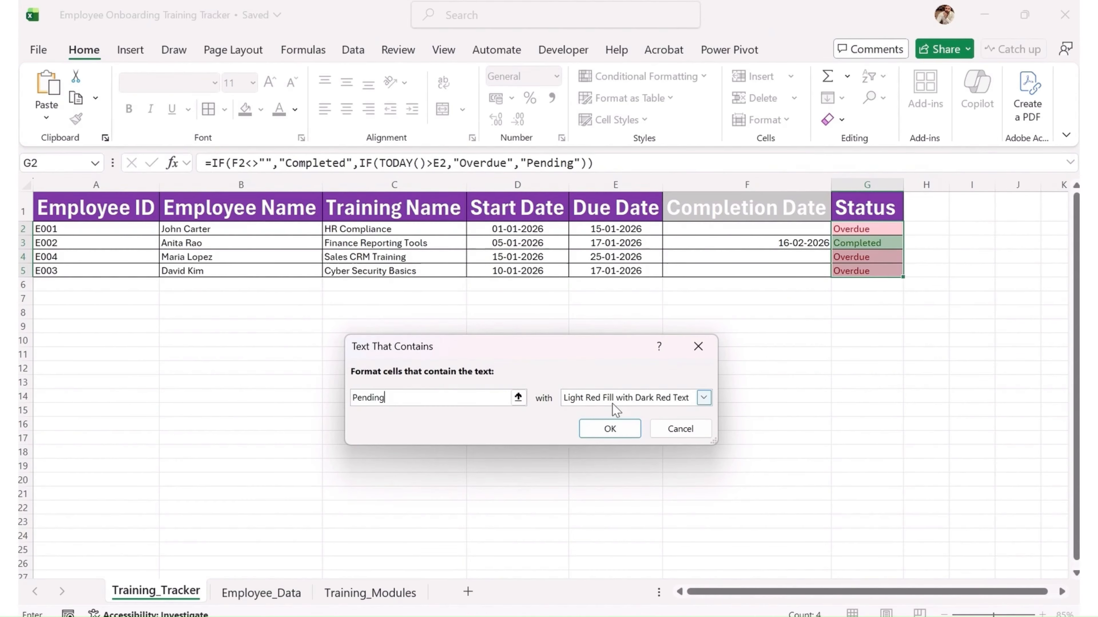
pyautogui.click(704, 397)
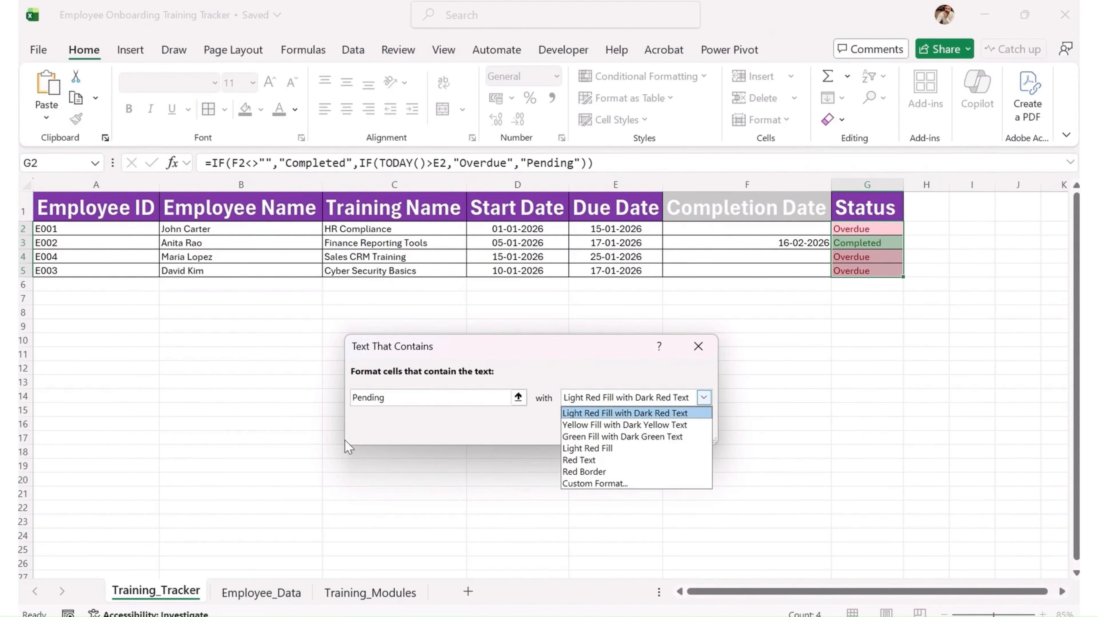
pyautogui.click(605, 425)
pyautogui.click(609, 429)
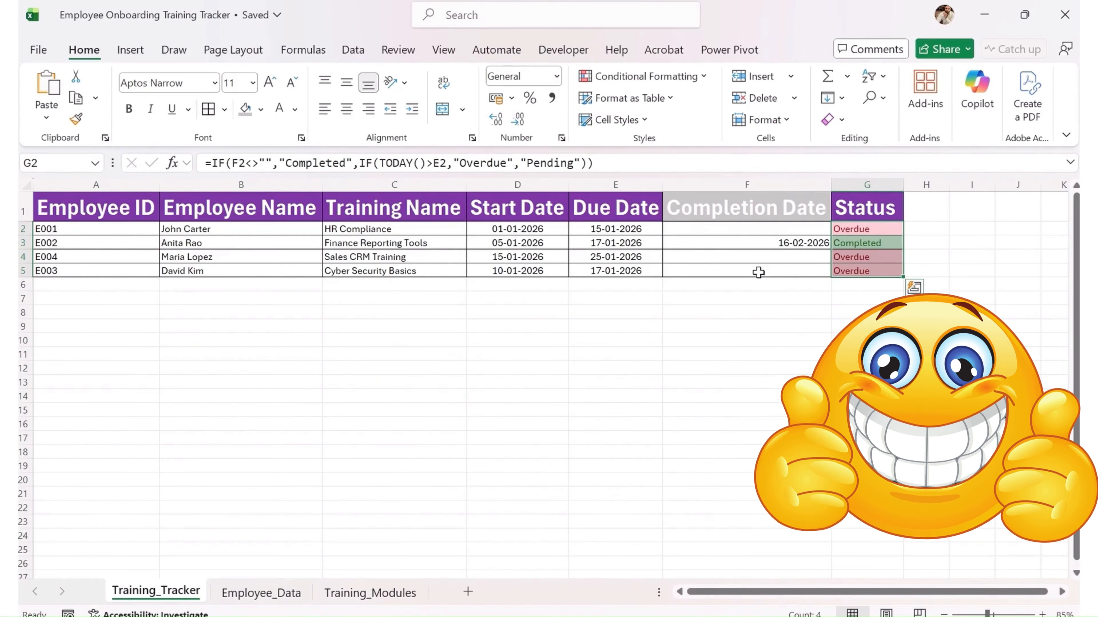
# Step: Center the contents of the tracker rows A2:G5 horizontally and vertically
pyautogui.click(757, 272)
pyautogui.press('Right')
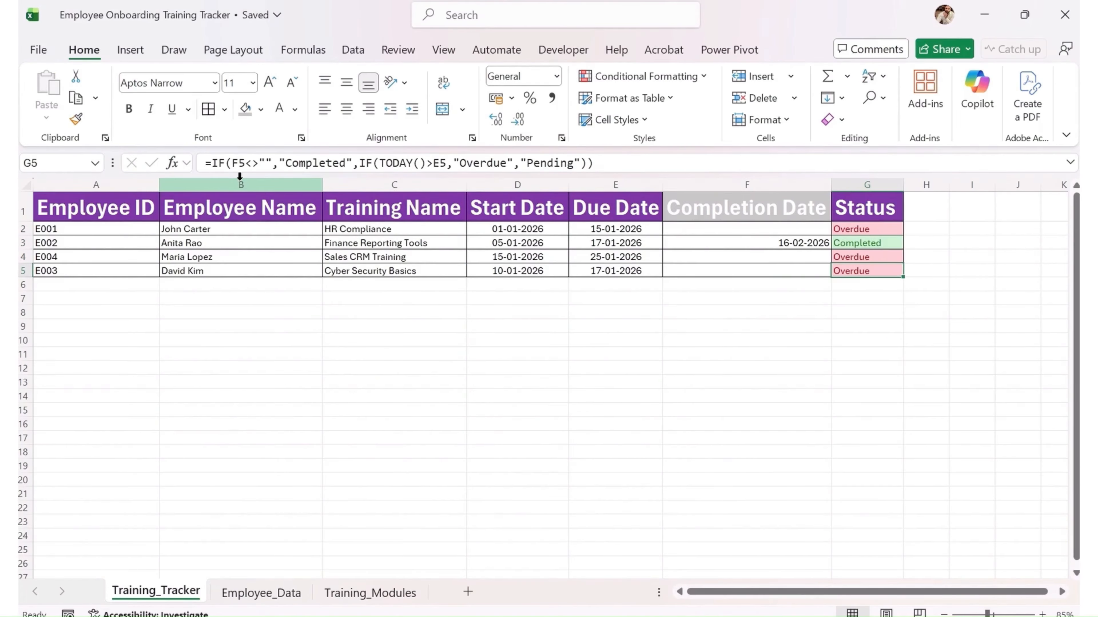
pyautogui.moveTo(103, 227); pyautogui.dragTo(843, 269)
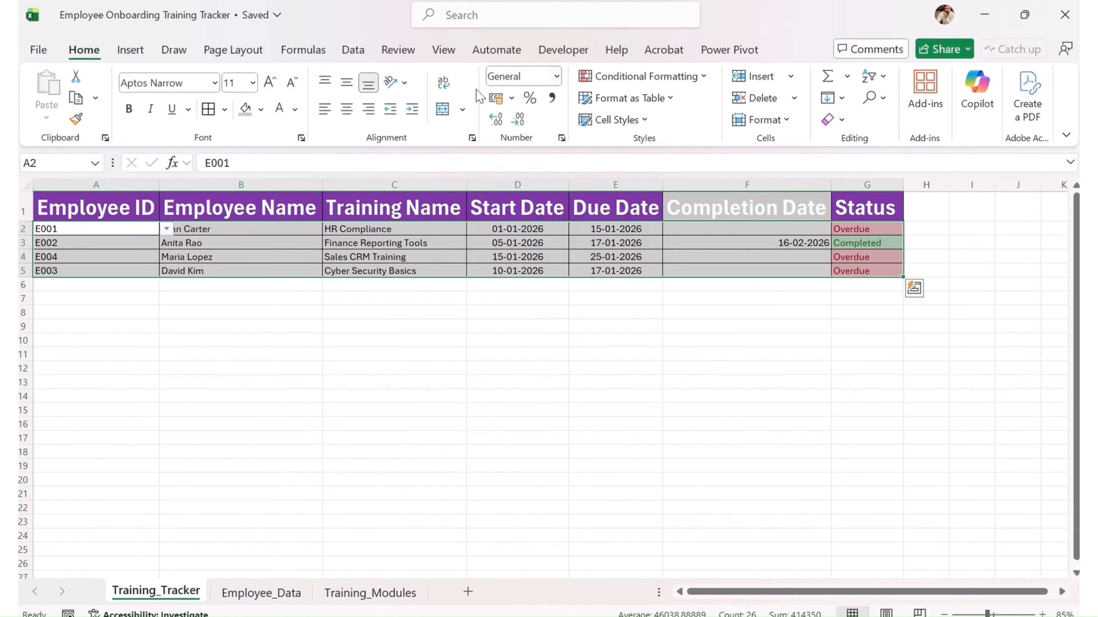
pyautogui.click(346, 109)
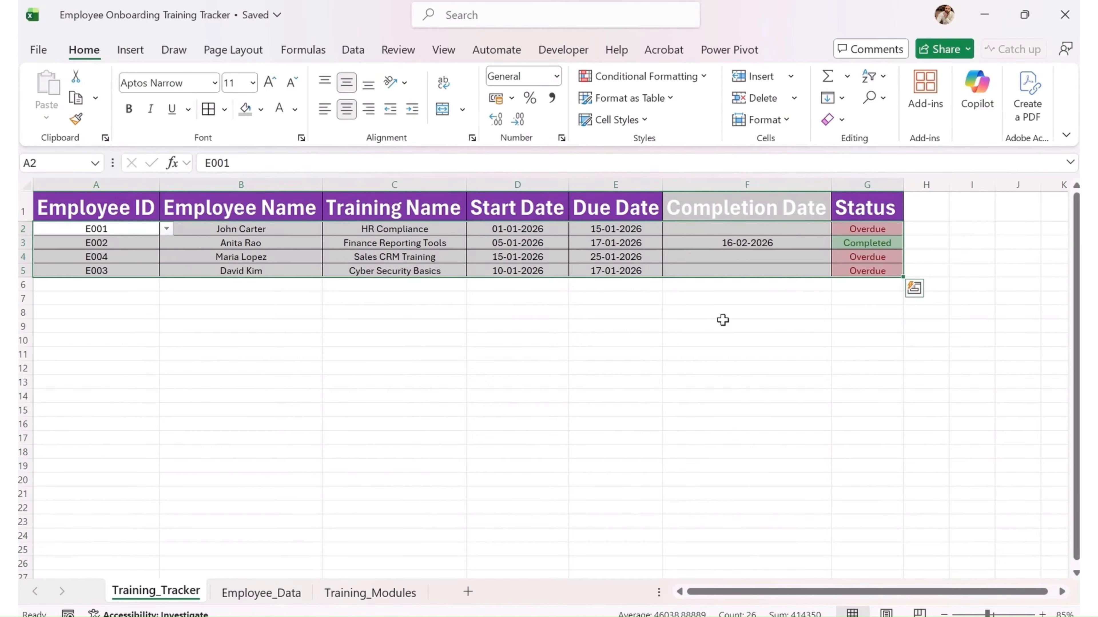
pyautogui.click(719, 339)
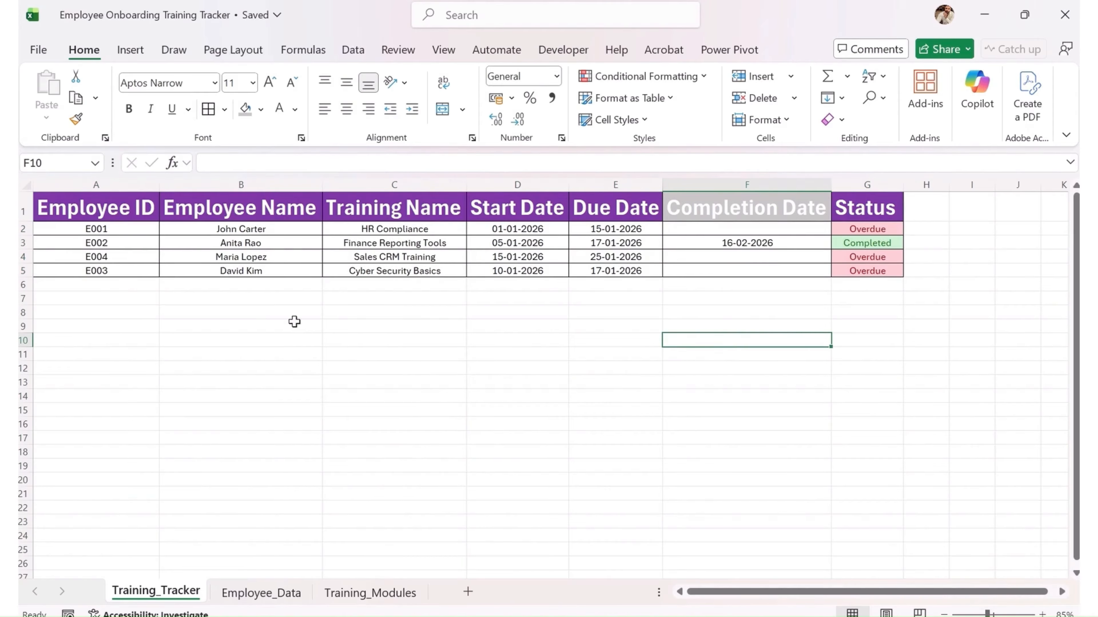
# Step: Insert two blank rows above the tracker's header row
pyautogui.rightClick(22, 208)
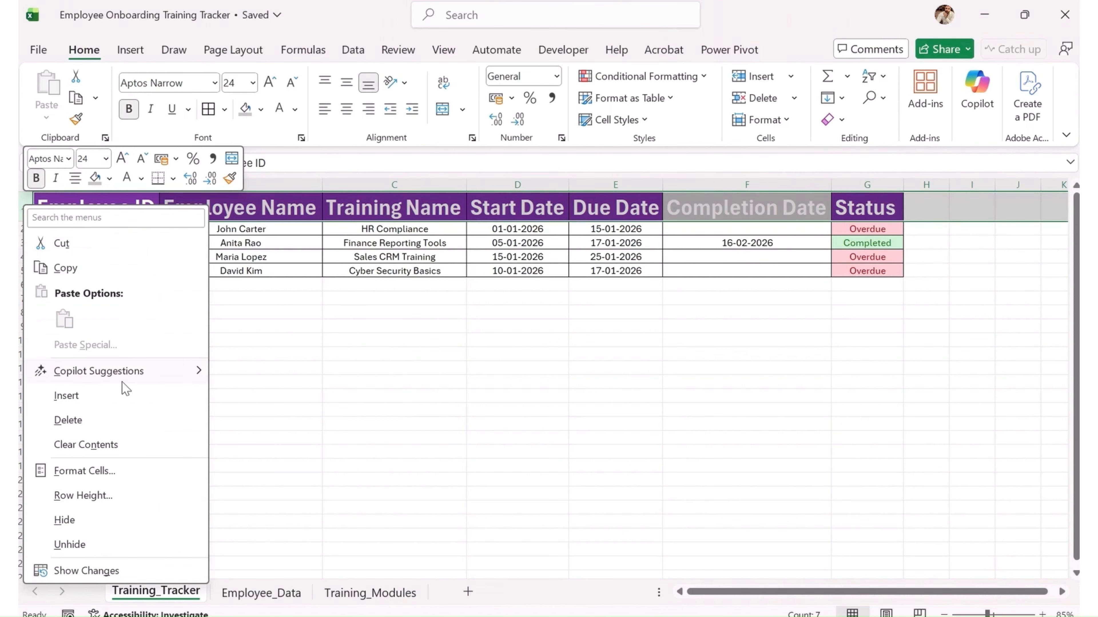
pyautogui.click(124, 395)
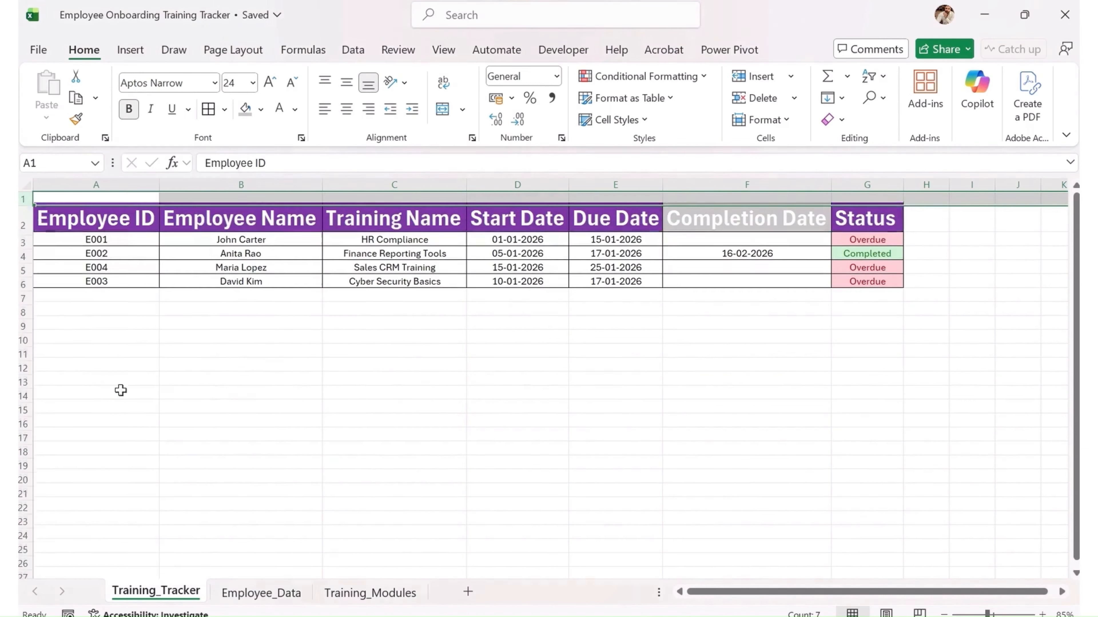
pyautogui.rightClick(24, 200)
pyautogui.click(88, 391)
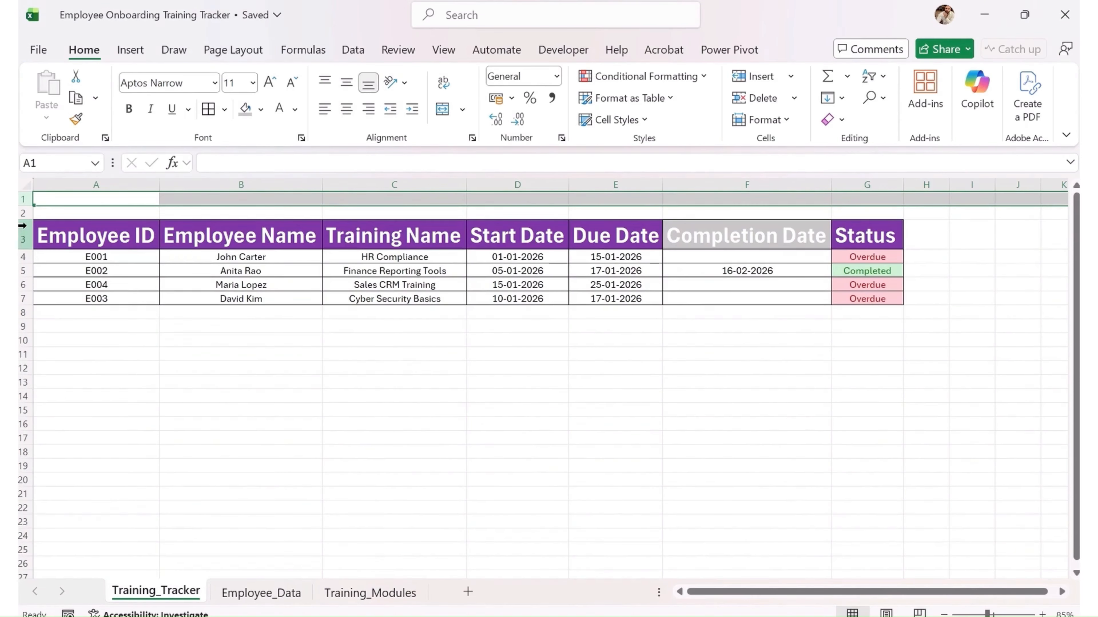
# Step: Increase the height of row 2 and enter the title "Employee Onboarding & Training Tracke" in A2
pyautogui.moveTo(29, 218); pyautogui.dragTo(37, 343)
pyautogui.click(135, 237)
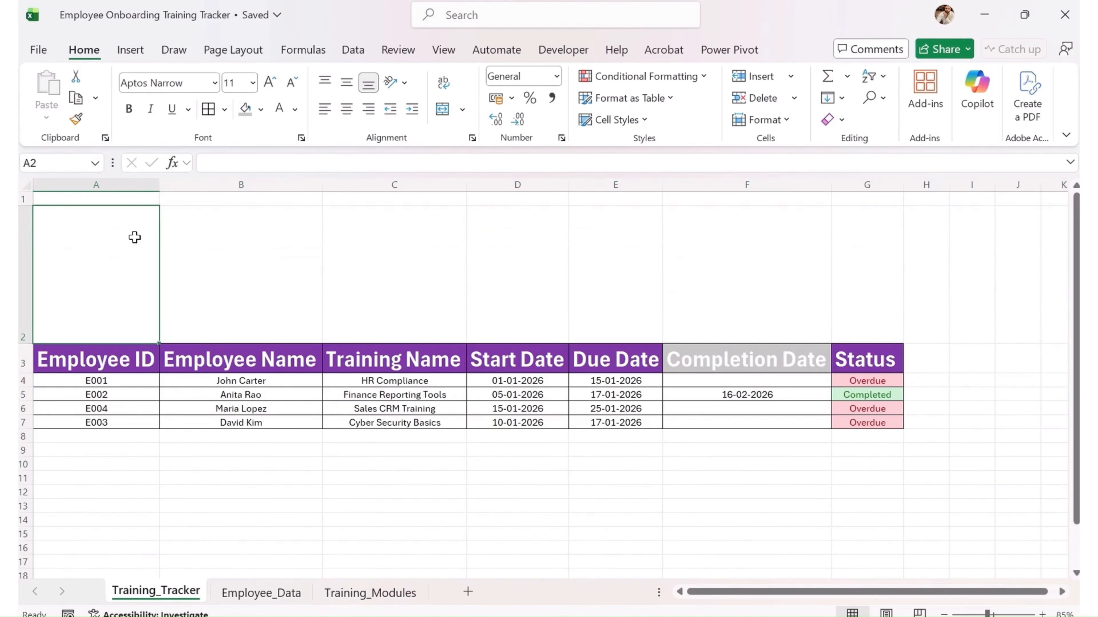
pyautogui.click(238, 162)
pyautogui.write('Employee Onboarding & Training Tracker')
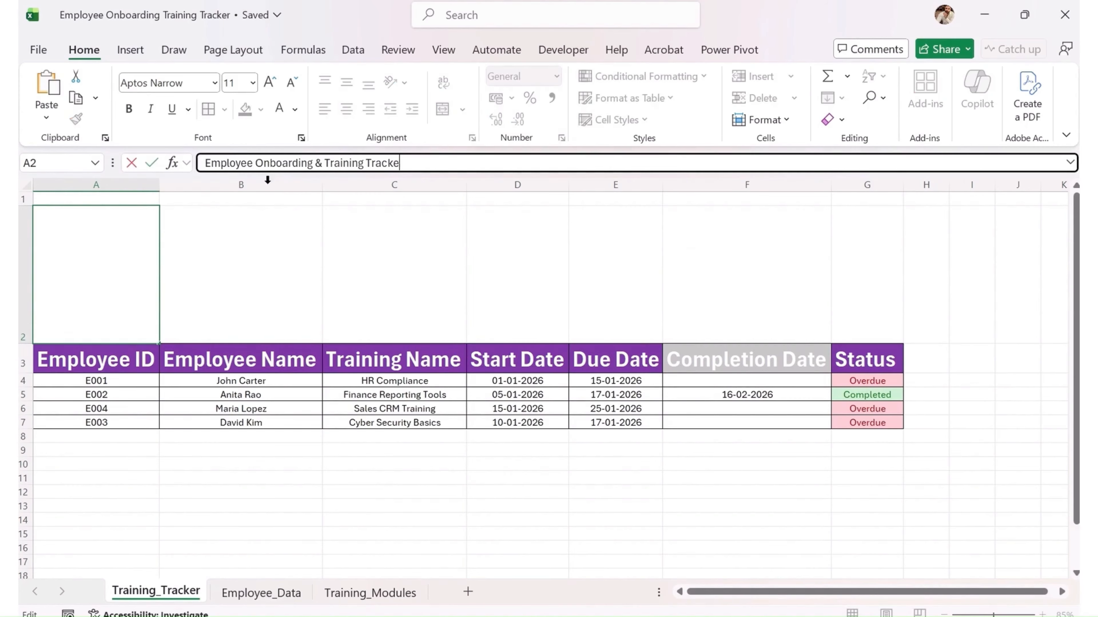
pyautogui.click(396, 286)
pyautogui.click(117, 291)
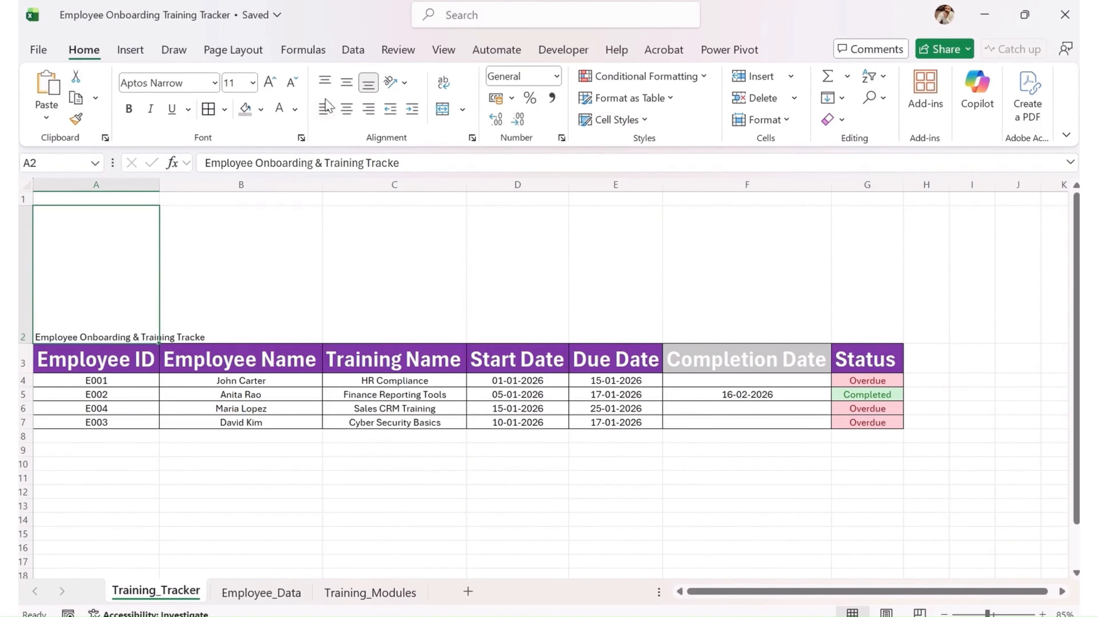
# Step: Enlarge the title in A2 to font size 48
pyautogui.click(275, 83)
pyautogui.click(274, 83)
pyautogui.click(274, 83)
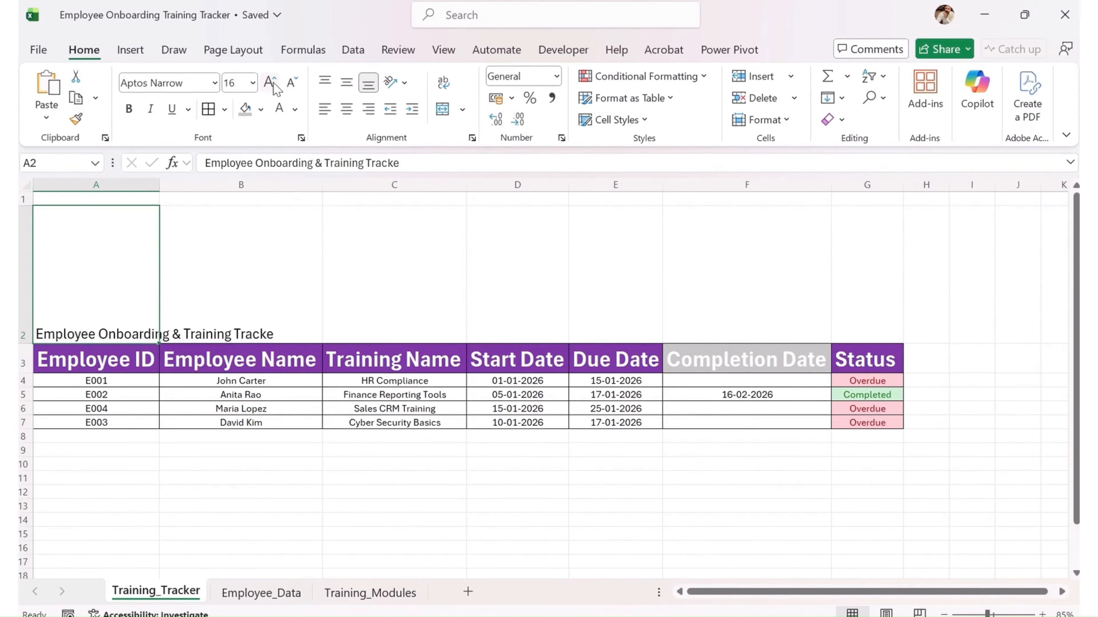
pyautogui.click(274, 83)
pyautogui.click(273, 83)
pyautogui.click(274, 83)
pyautogui.click(273, 84)
pyautogui.click(273, 83)
pyautogui.click(274, 83)
pyautogui.click(273, 83)
pyautogui.click(274, 83)
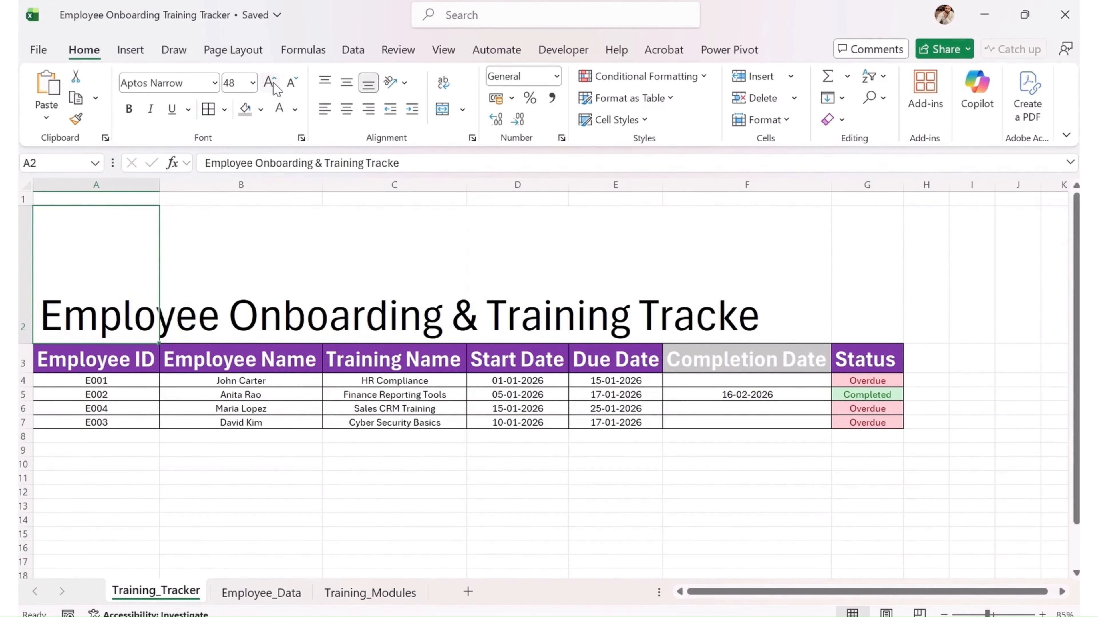
# Step: Correct the title in A2 to read "Employee Onboarding & Training Tracker"
pyautogui.click(415, 162)
pyautogui.write('r')
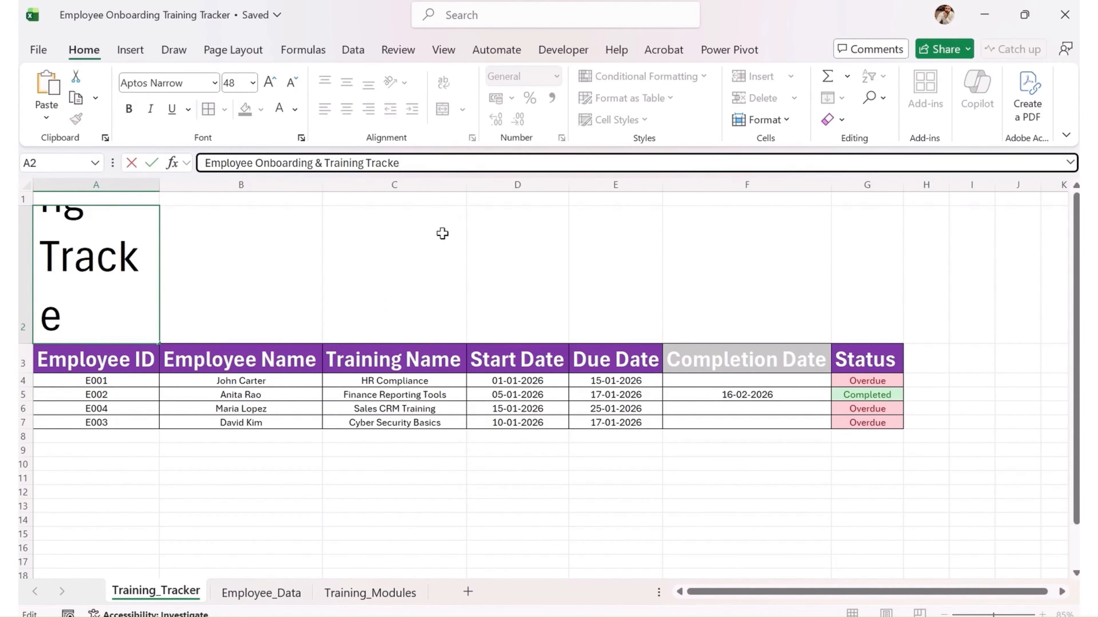
pyautogui.click(445, 238)
pyautogui.click(103, 304)
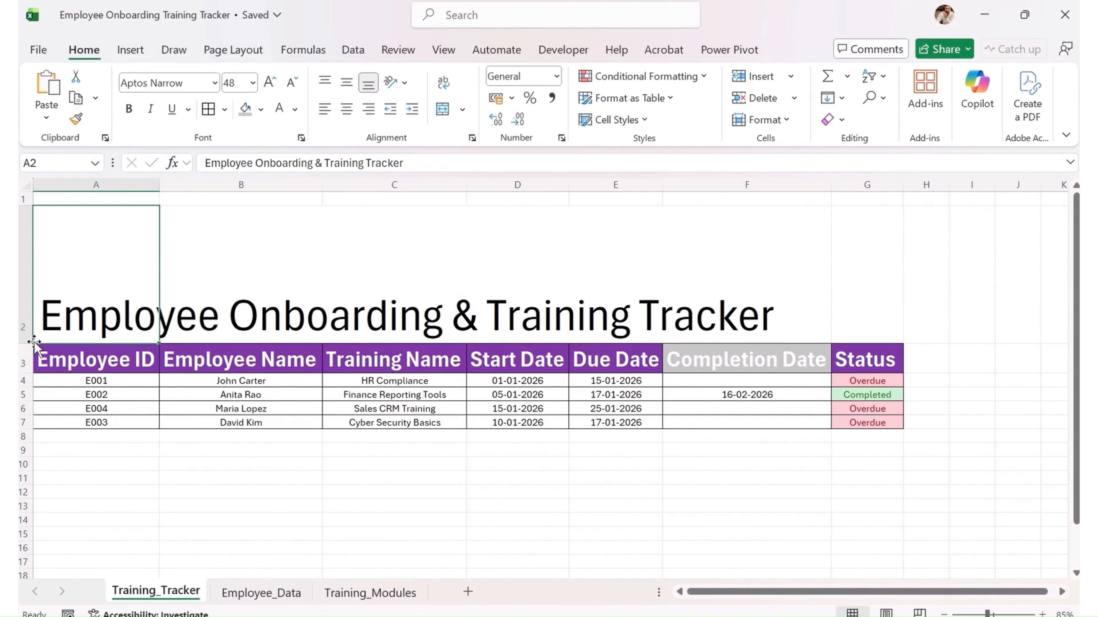
# Step: Reduce the height of row 2 to fit the title, and make the title left-aligned and bold
pyautogui.moveTo(22, 344); pyautogui.dragTo(23, 259)
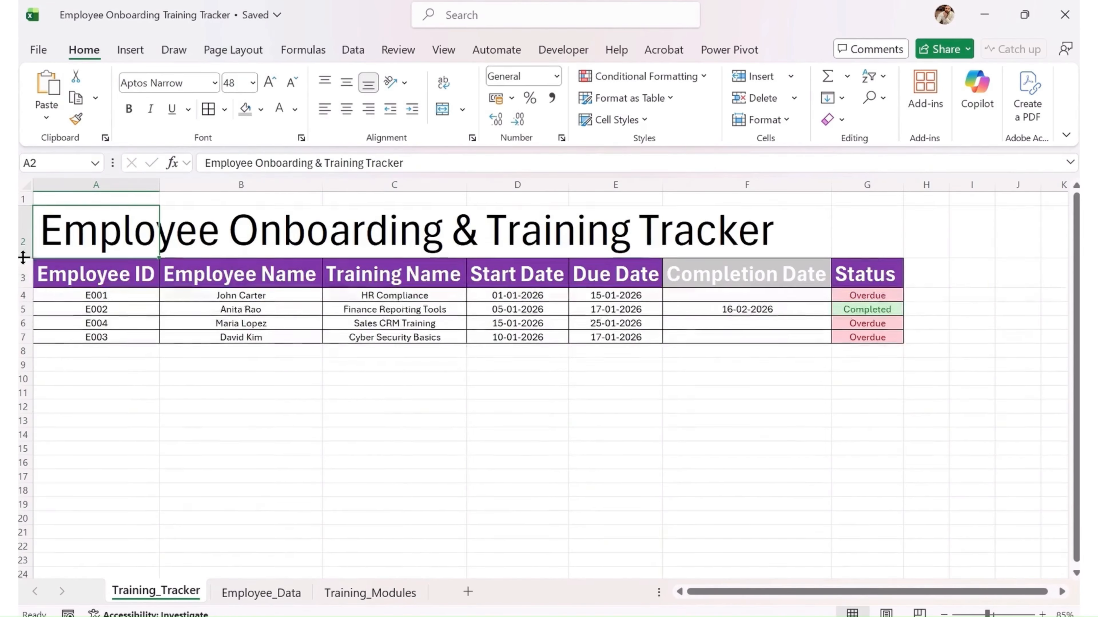
pyautogui.click(347, 108)
pyautogui.click(322, 109)
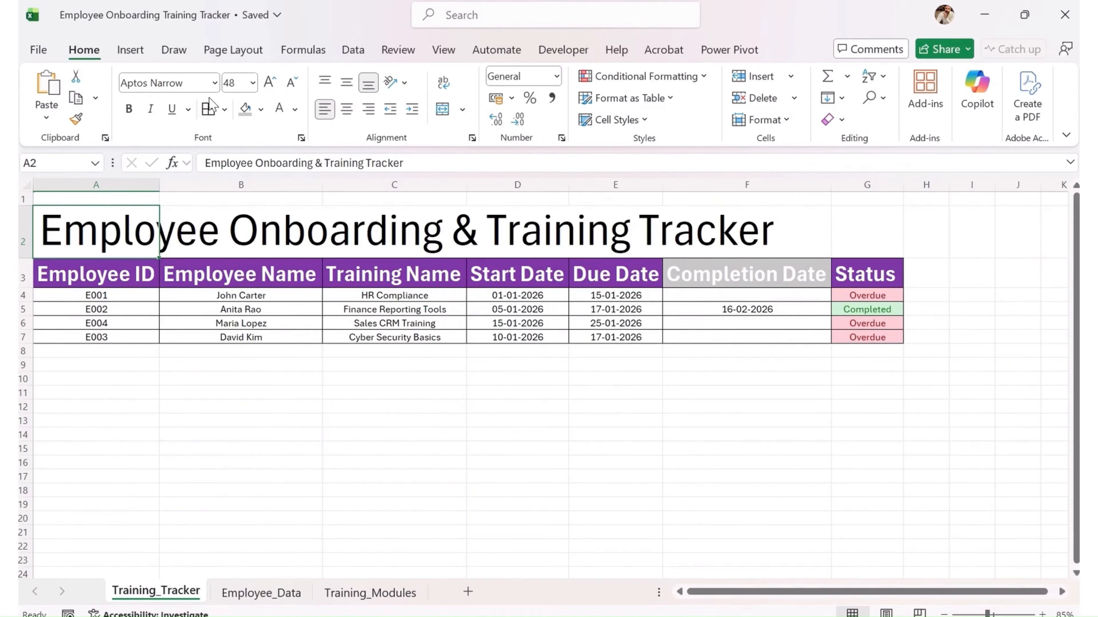
pyautogui.click(127, 110)
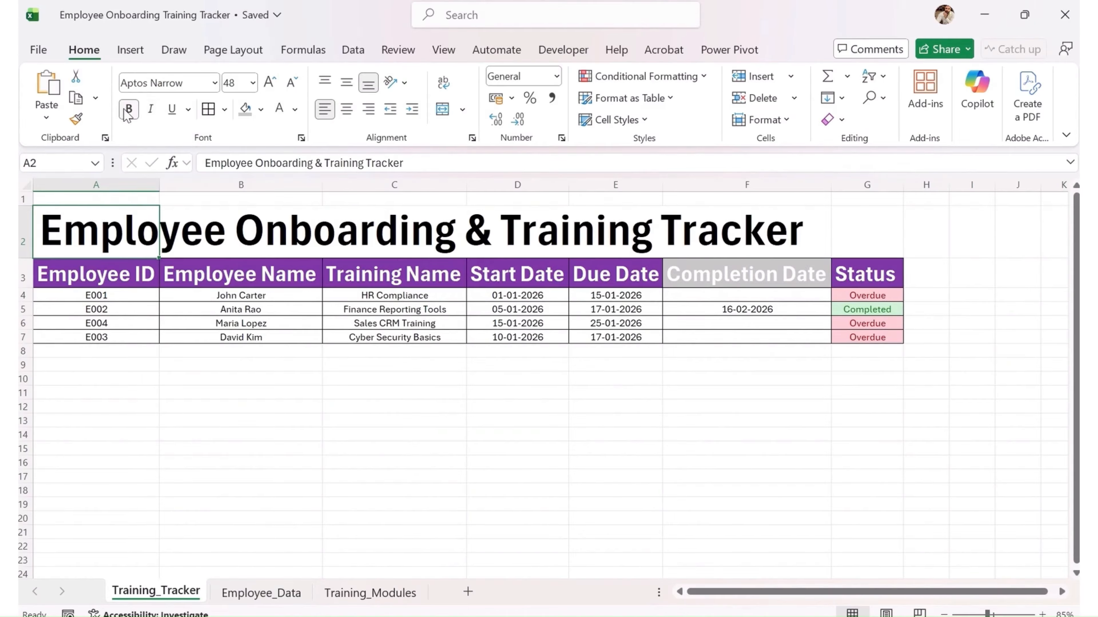
# Step: Hide the gridlines on the Training_Tracker sheet
pyautogui.click(365, 418)
pyautogui.click(449, 53)
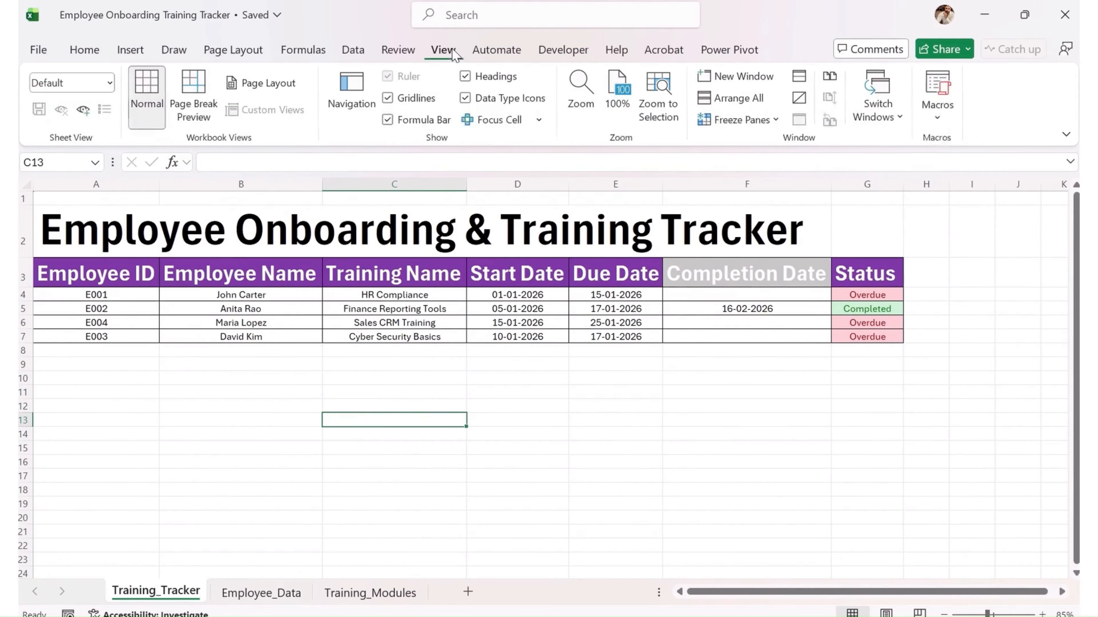
pyautogui.click(387, 99)
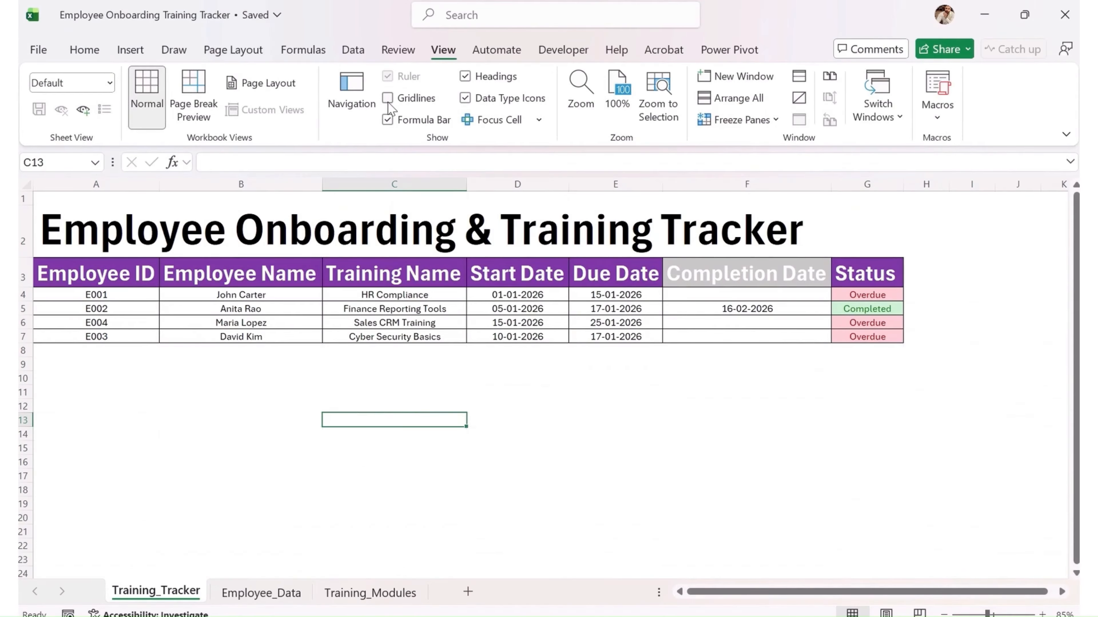
pyautogui.click(701, 392)
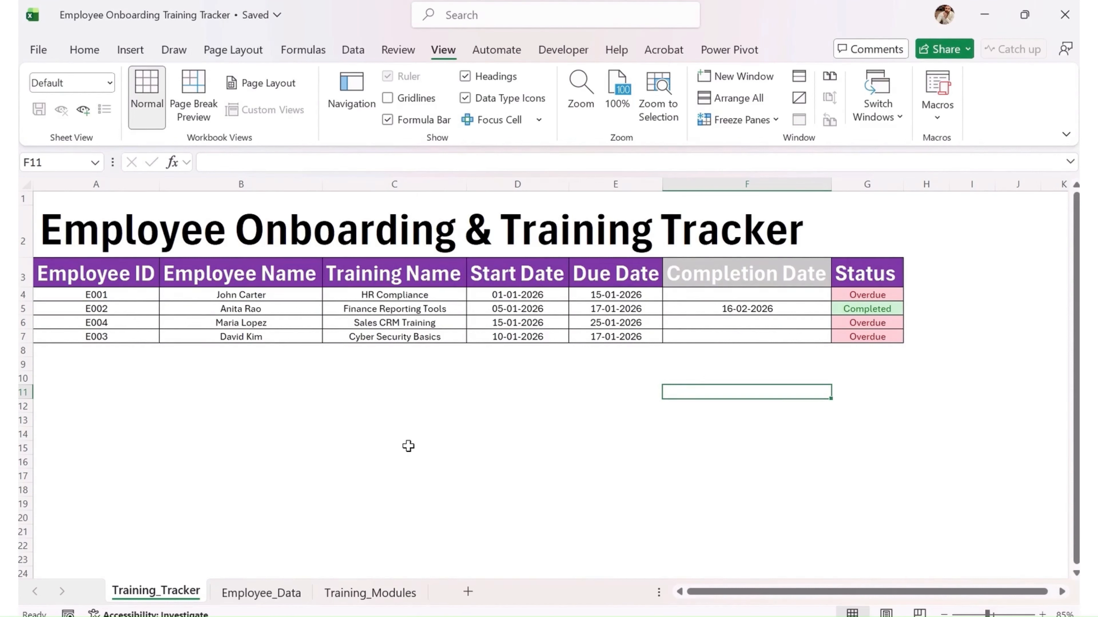
# Step: Insert the recommended clustered column chart of Training Name count by Status from C3:C7 and G3:G7
pyautogui.moveTo(865, 278); pyautogui.dragTo(876, 339)
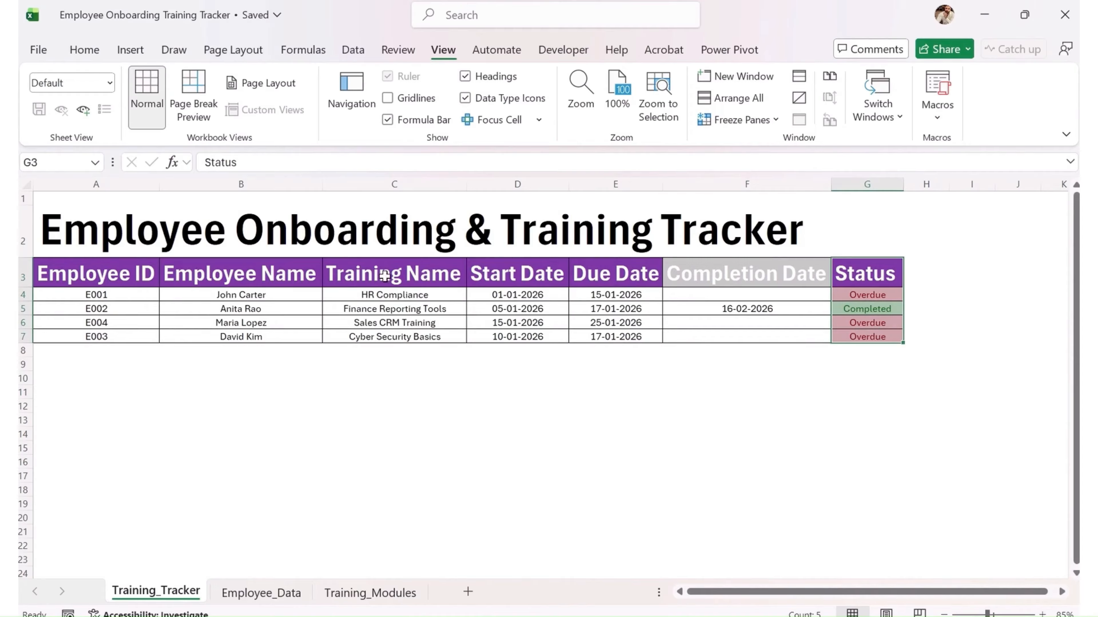
pyautogui.moveTo(391, 278); pyautogui.dragTo(392, 337)
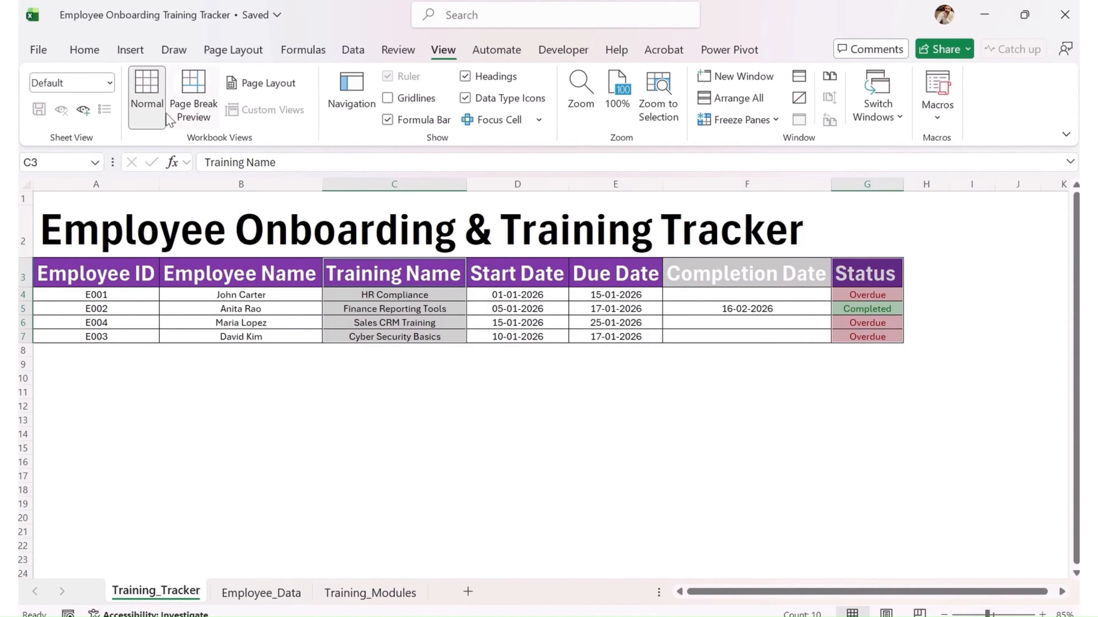
pyautogui.click(128, 50)
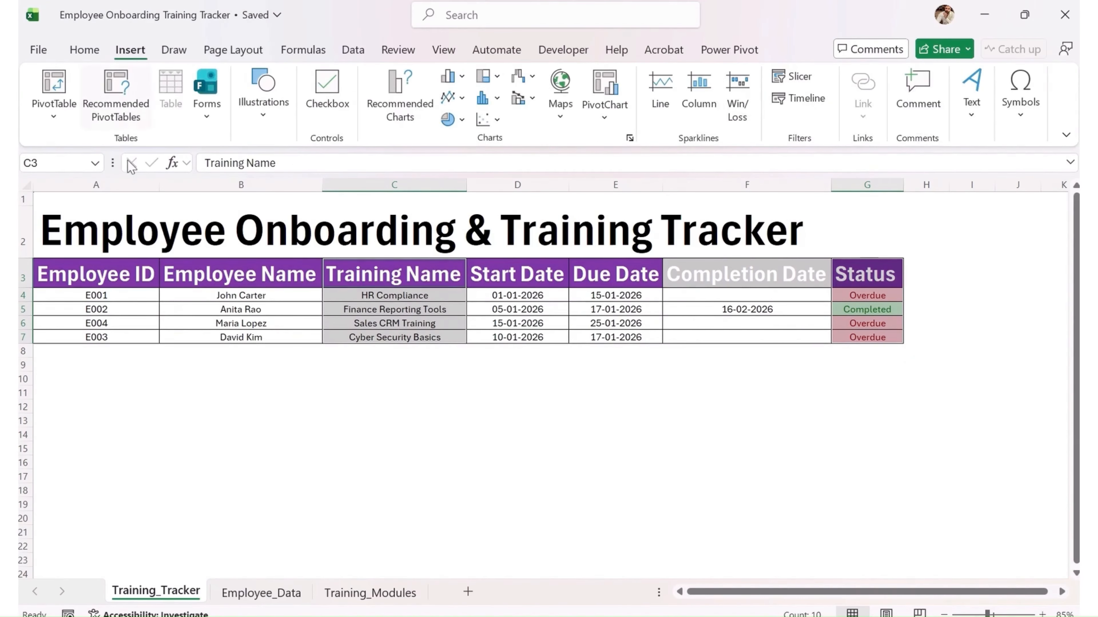
pyautogui.click(398, 108)
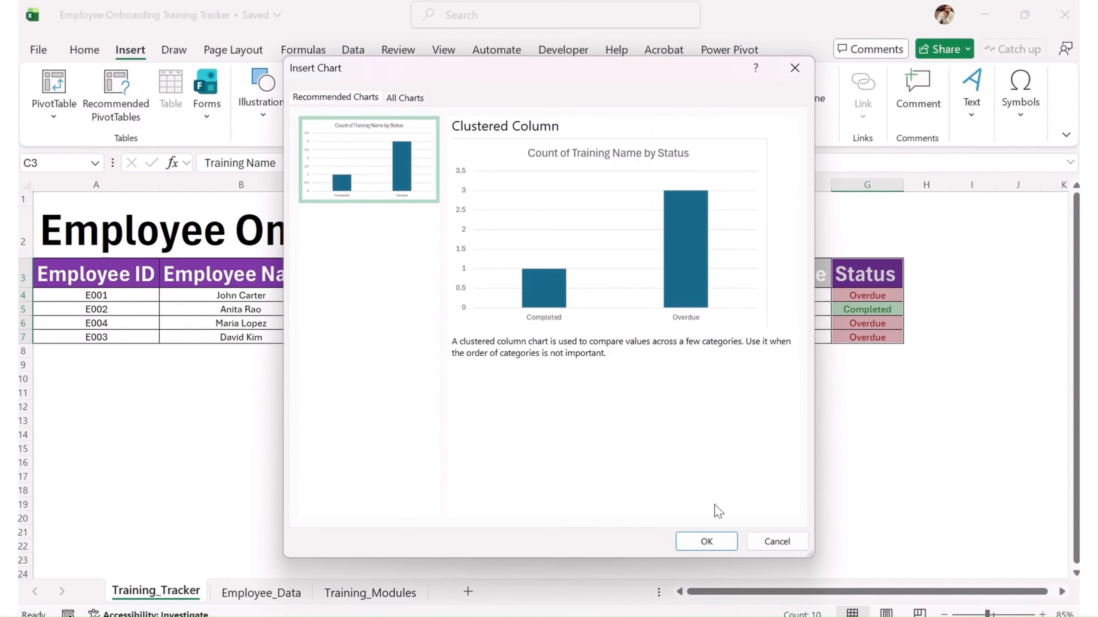
pyautogui.click(707, 542)
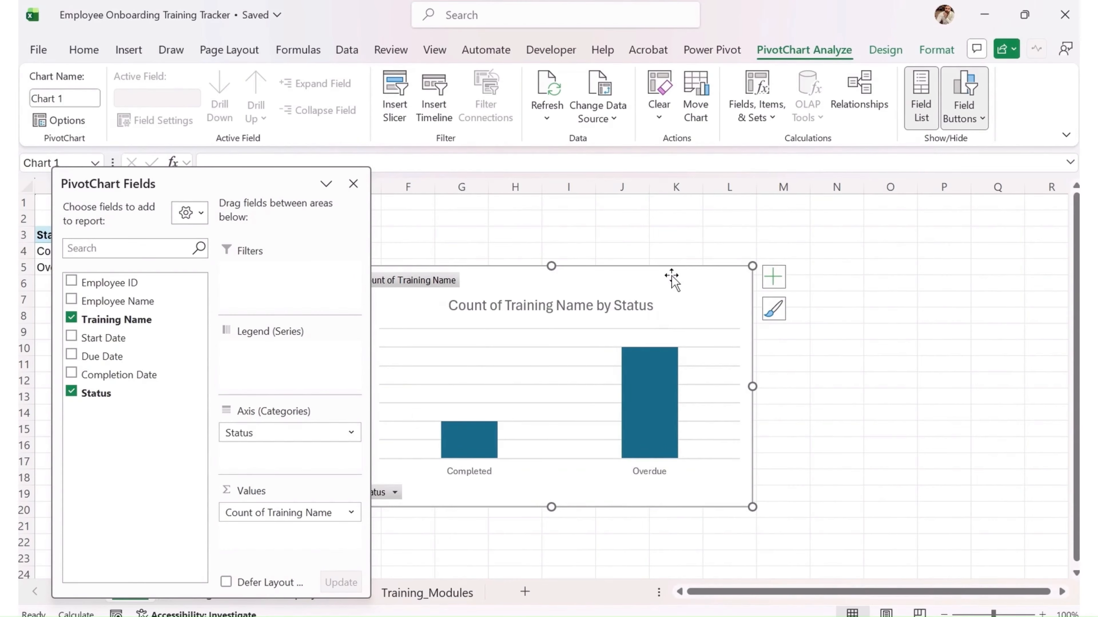
# Step: Move the chart from the pivot sheet to Training_Tracker, placing and slightly resizing it directly below the table under columns A to C
pyautogui.press('Delete')
pyautogui.click(353, 183)
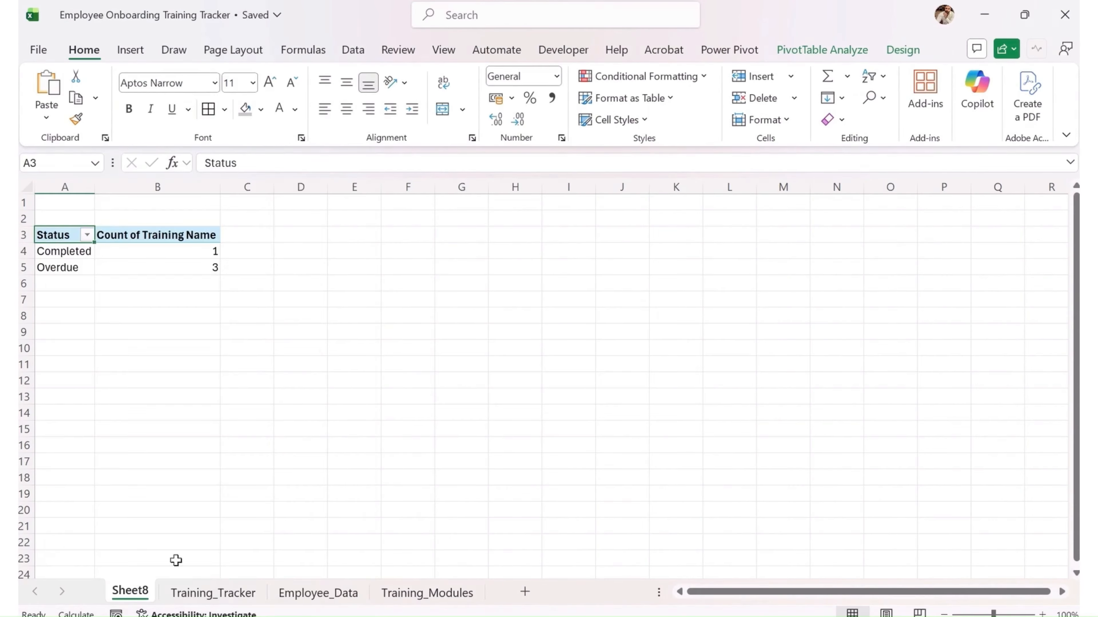
pyautogui.click(208, 593)
pyautogui.hotkey('ctrl', 'v')
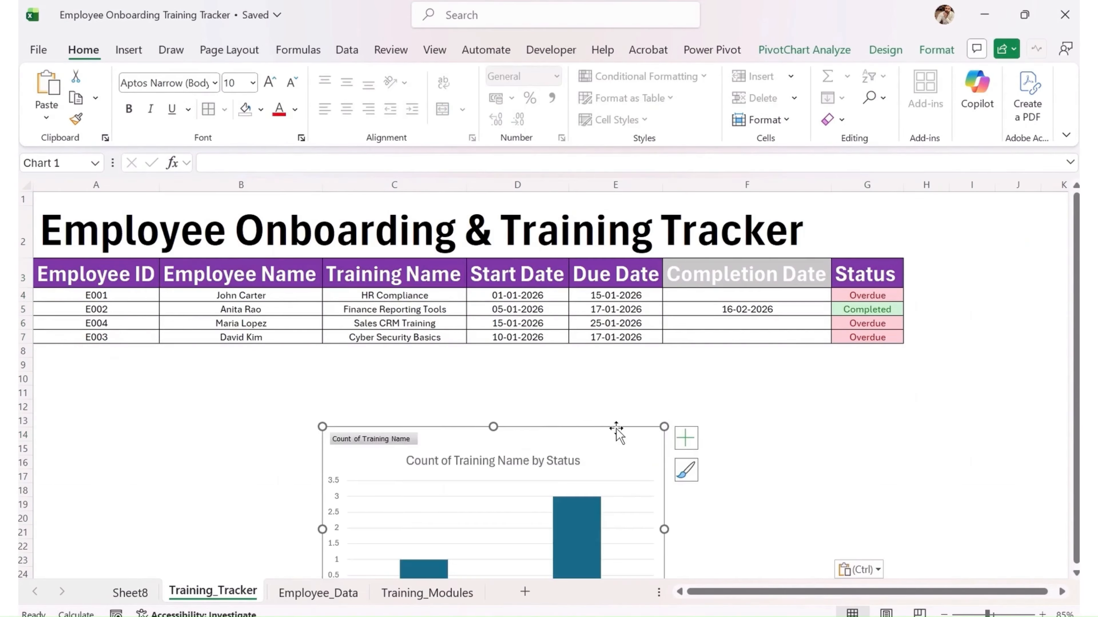
pyautogui.moveTo(617, 429); pyautogui.dragTo(320, 358)
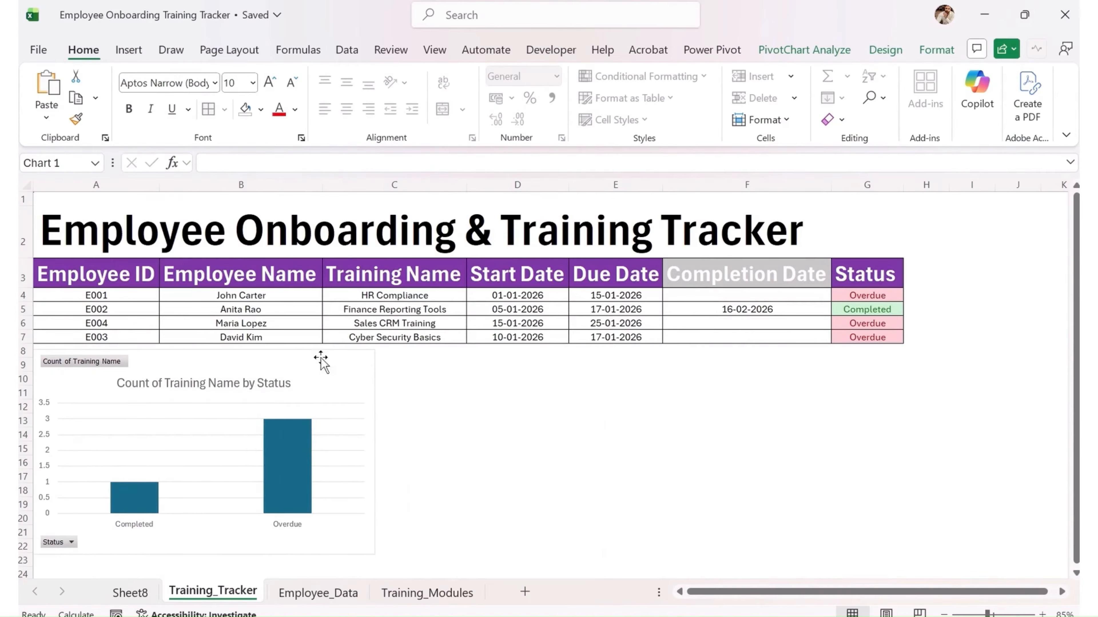
pyautogui.moveTo(371, 553); pyautogui.dragTo(378, 550)
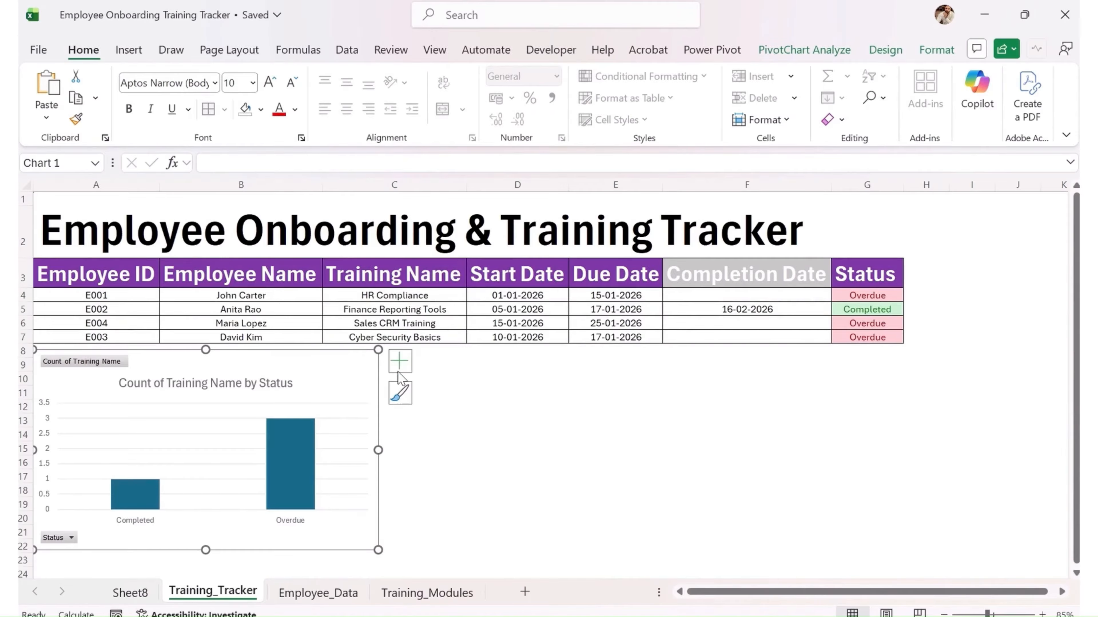
# Step: Add data labels to the status chart and hide all of its field buttons
pyautogui.click(400, 366)
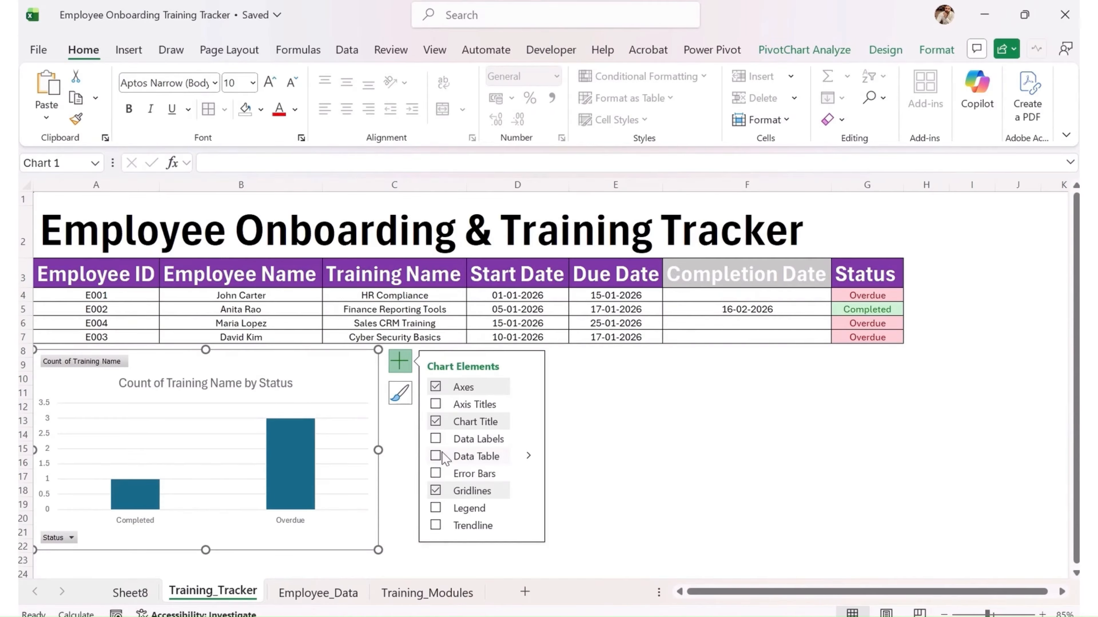
pyautogui.click(435, 439)
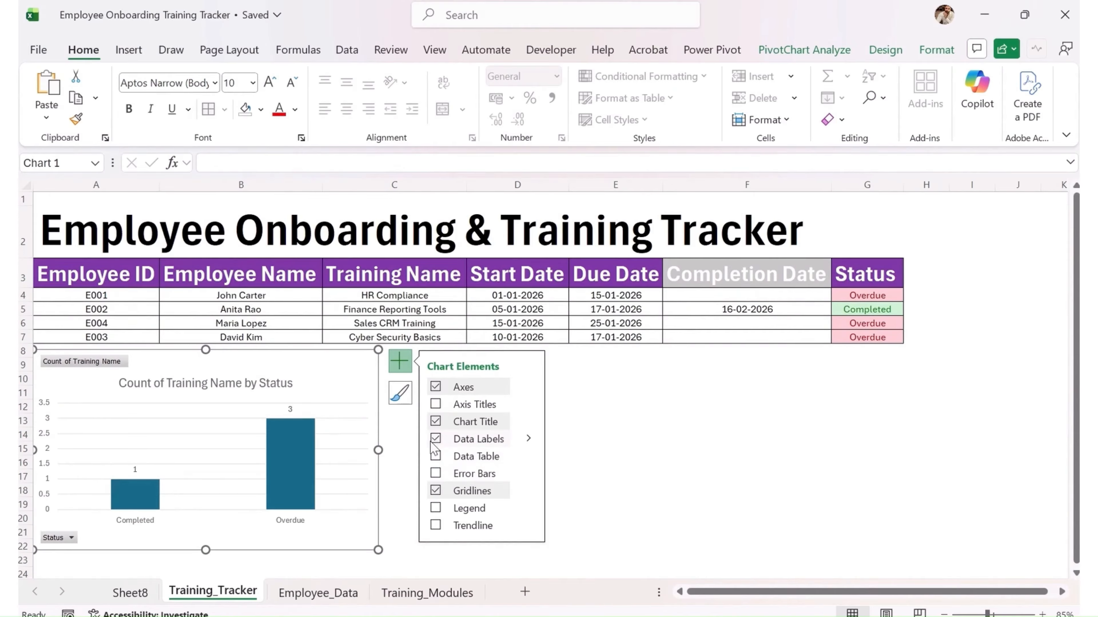
pyautogui.rightClick(81, 363)
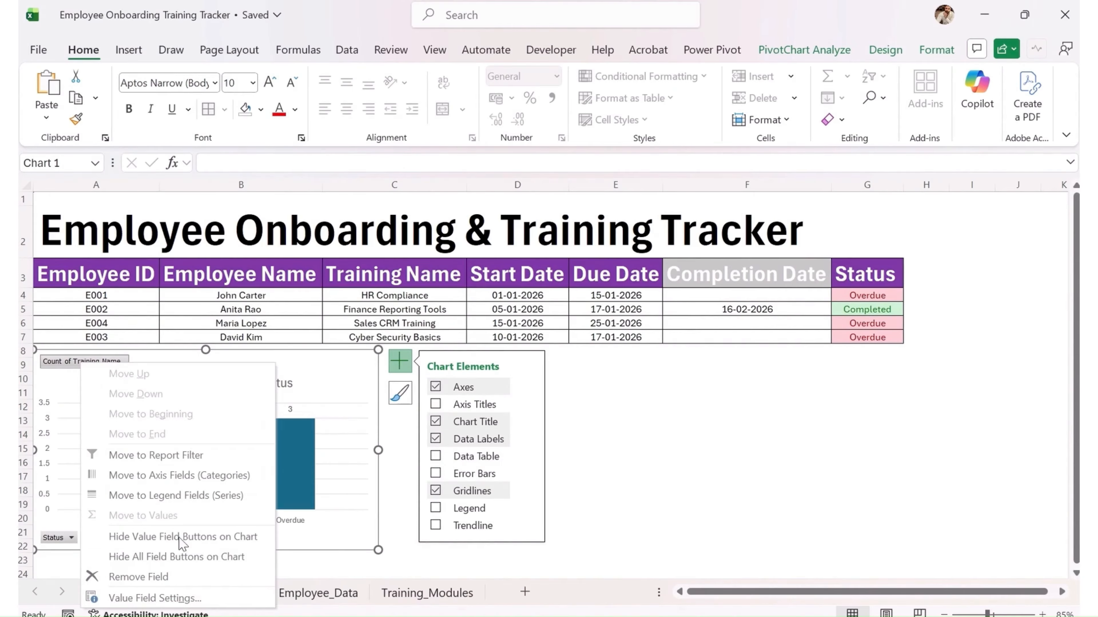
pyautogui.click(186, 558)
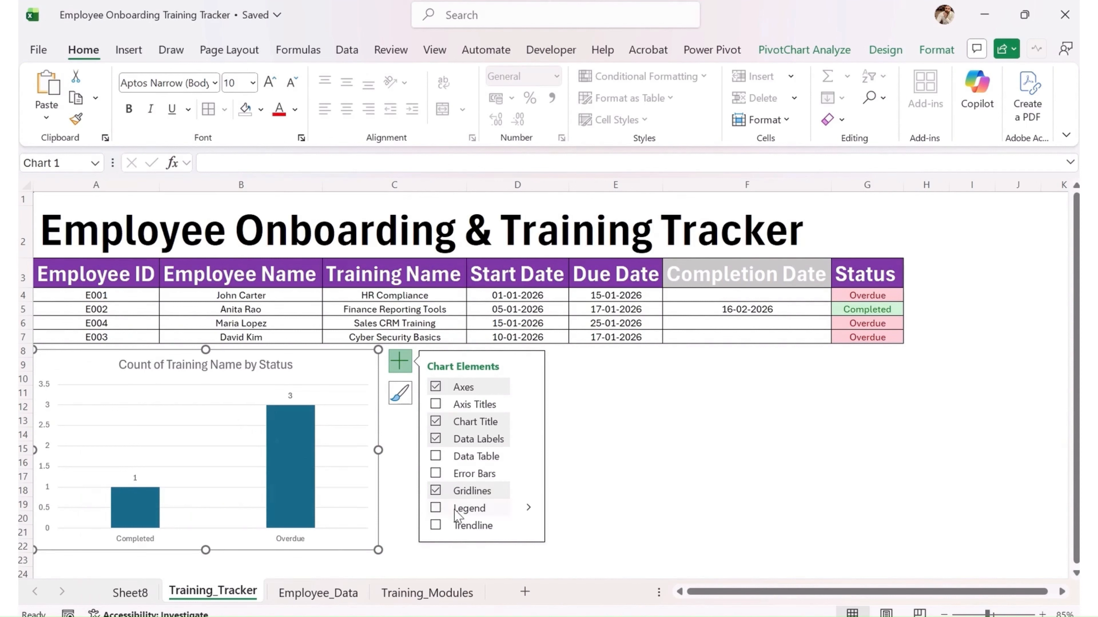
# Step: Replace the status chart's primary major horizontal gridlines with primary major vertical ones
pyautogui.click(528, 491)
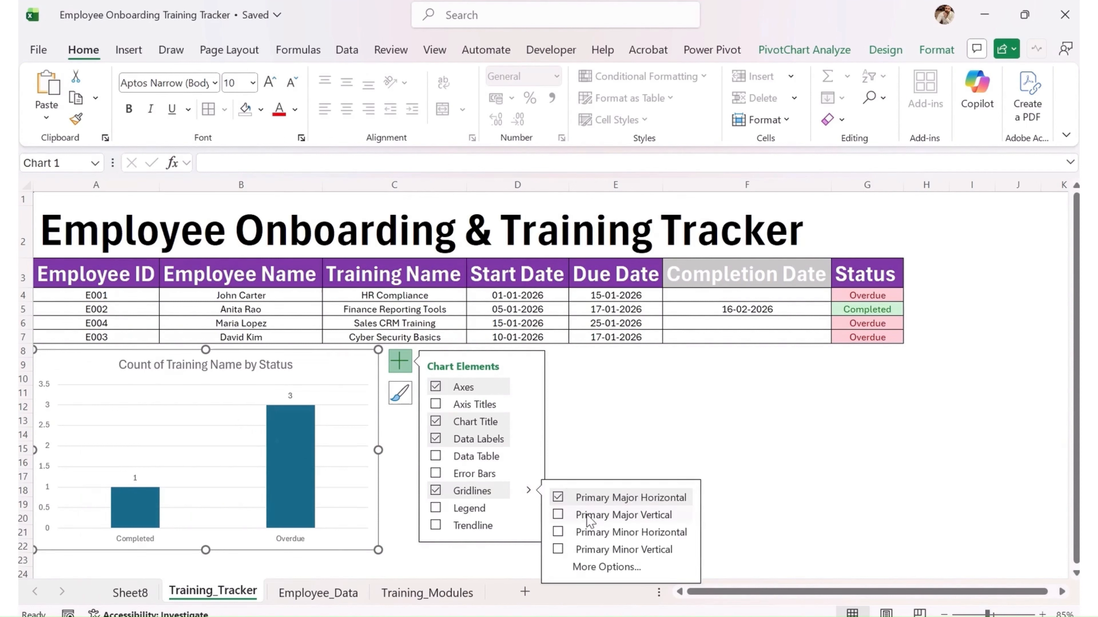
pyautogui.click(570, 515)
pyautogui.click(561, 497)
pyautogui.click(388, 453)
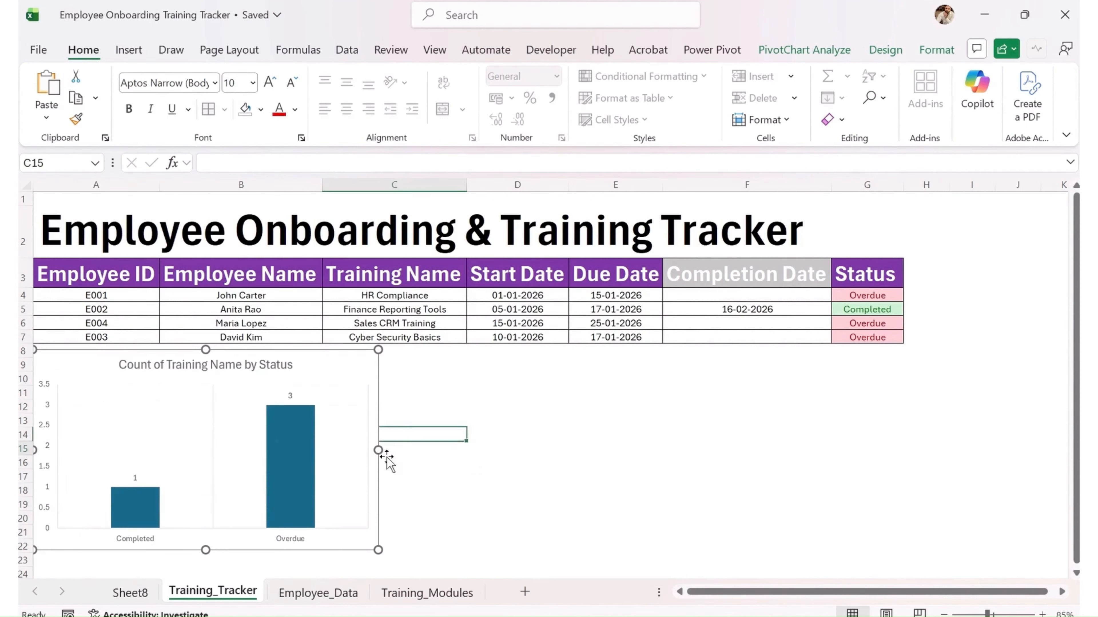
pyautogui.click(333, 372)
pyautogui.click(480, 437)
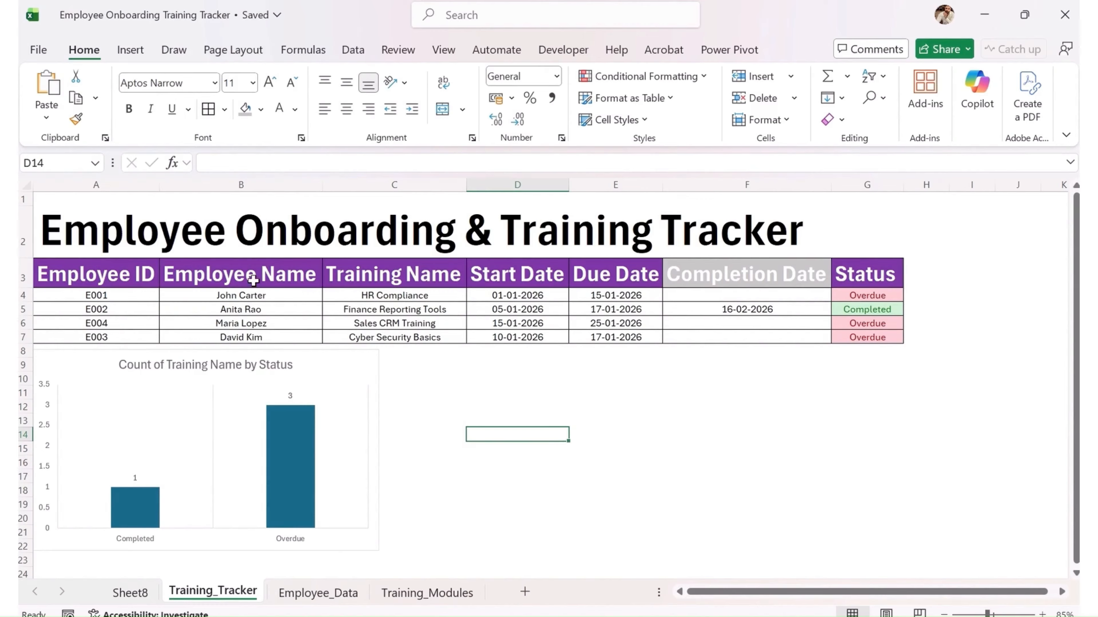
# Step: Copy the Status pivot table on Sheet8 and paste the duplicate at E3
pyautogui.moveTo(253, 281); pyautogui.dragTo(258, 342)
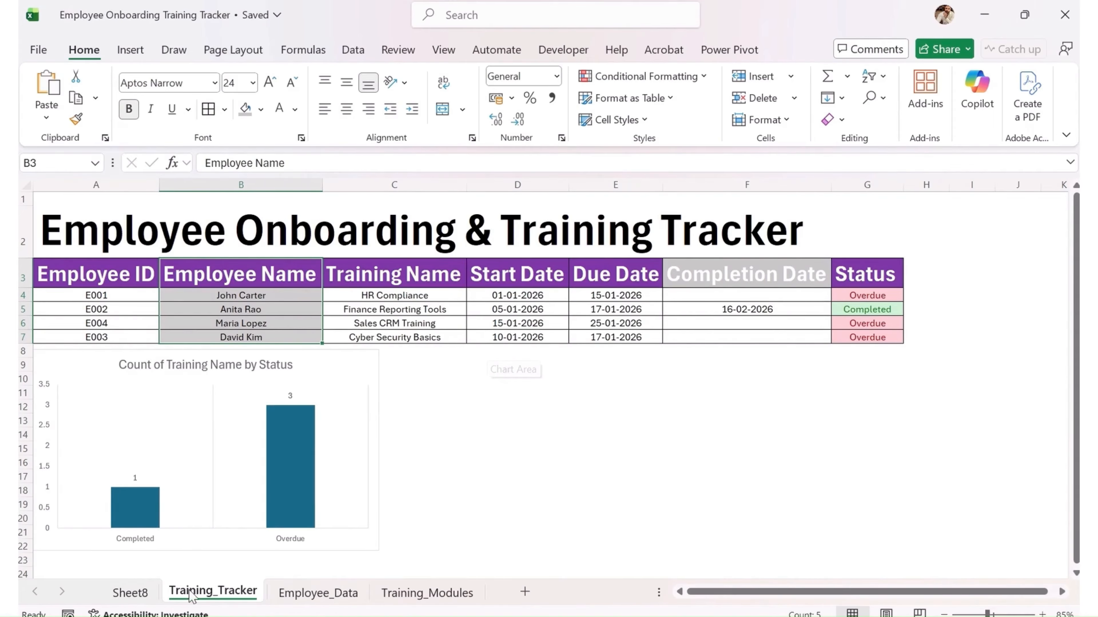
pyautogui.click(129, 593)
pyautogui.keyDown('shift'); pyautogui.click(191, 268); pyautogui.keyUp('shift')
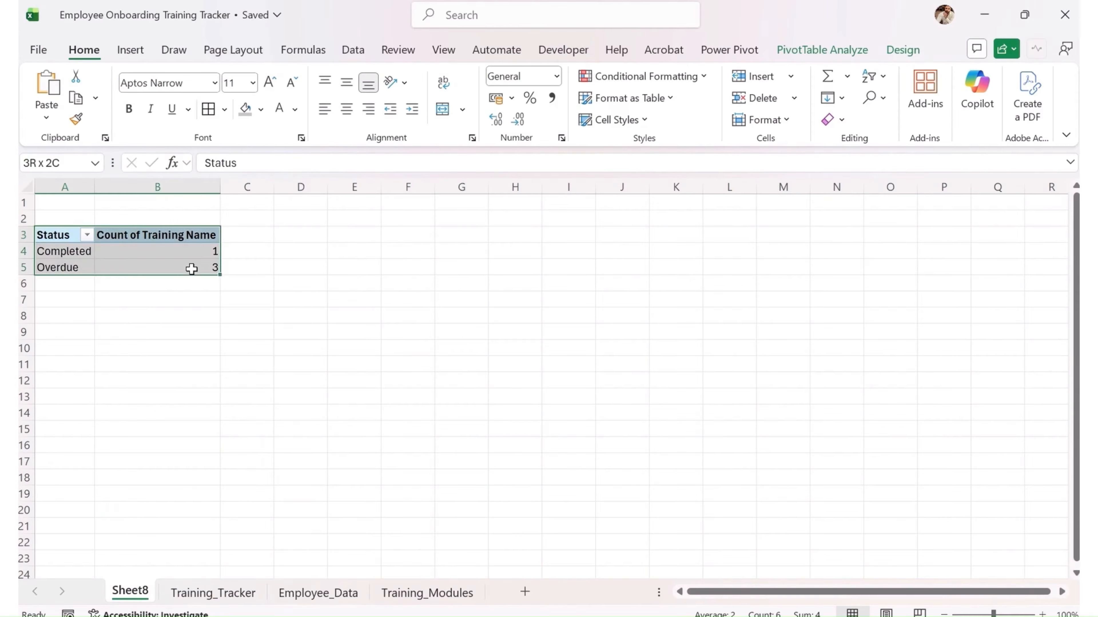
pyautogui.hotkey('ctrl', 'c')
pyautogui.click(378, 235)
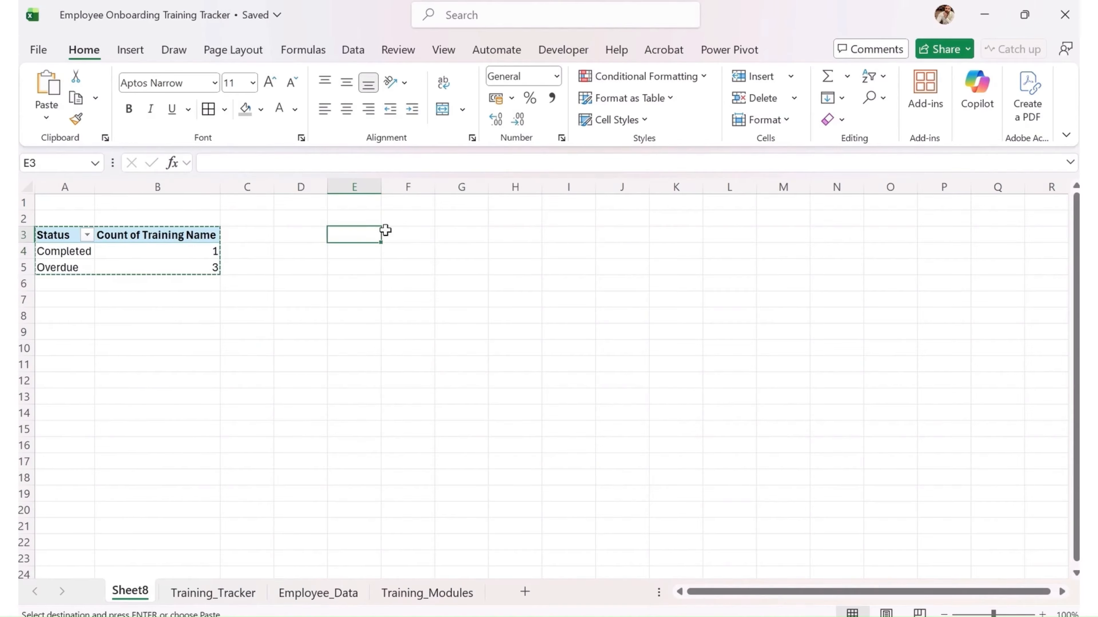
pyautogui.hotkey('ctrl', 'v')
pyautogui.press('Escape')
# Step: Rearrange the copied pivot table at E3 to list Employee Name and then Status in rows, keeping the count of Training Name
pyautogui.click(397, 265)
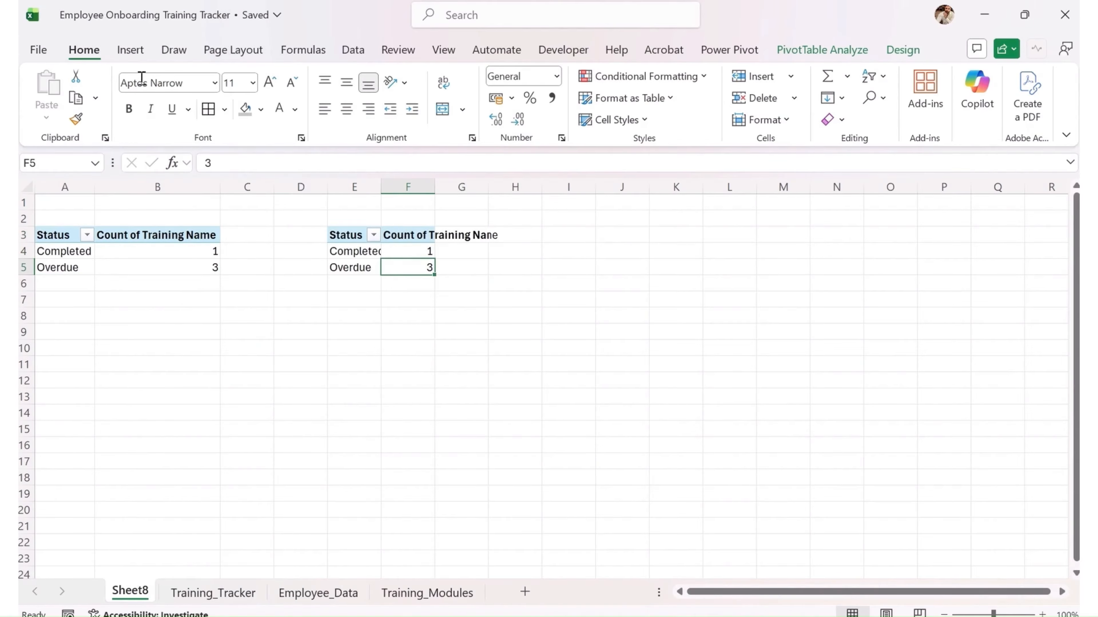
pyautogui.click(817, 49)
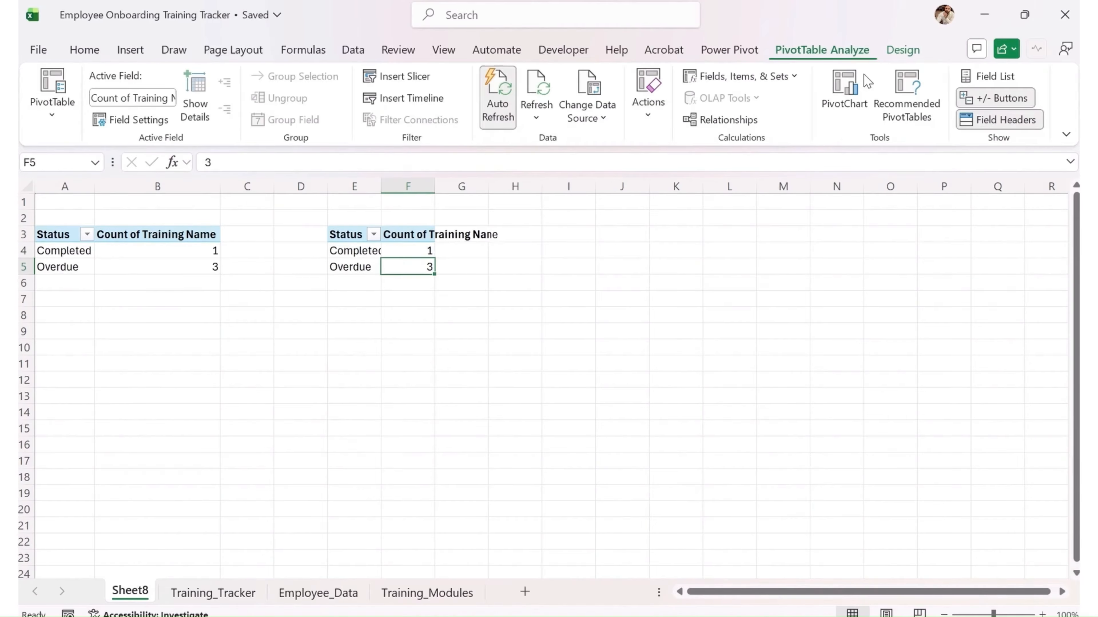
pyautogui.click(1006, 77)
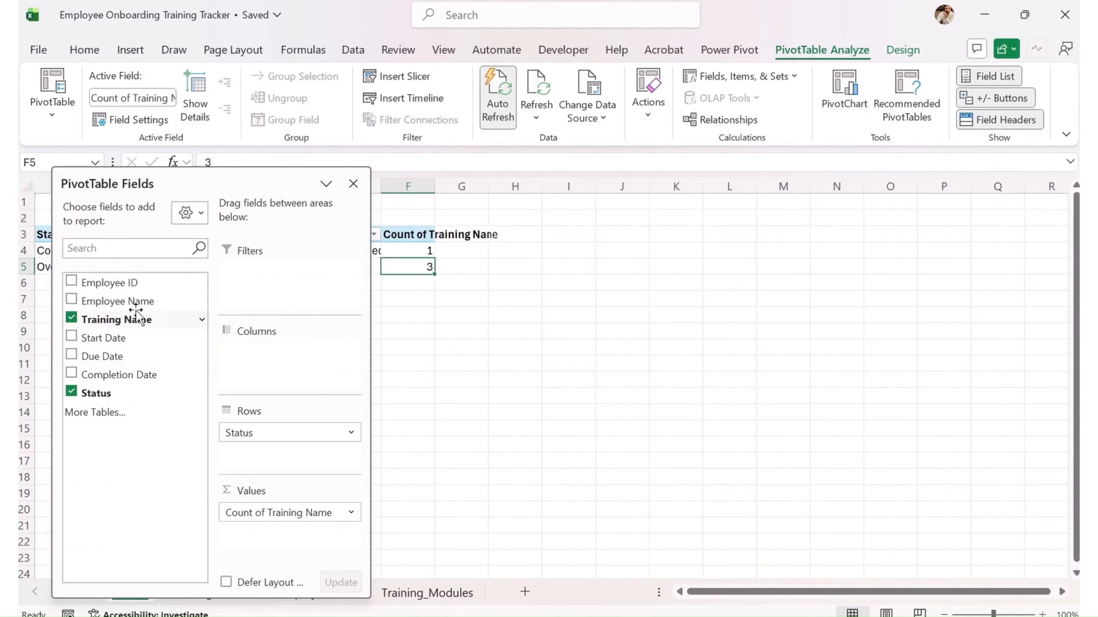
pyautogui.moveTo(325, 442); pyautogui.dragTo(288, 454)
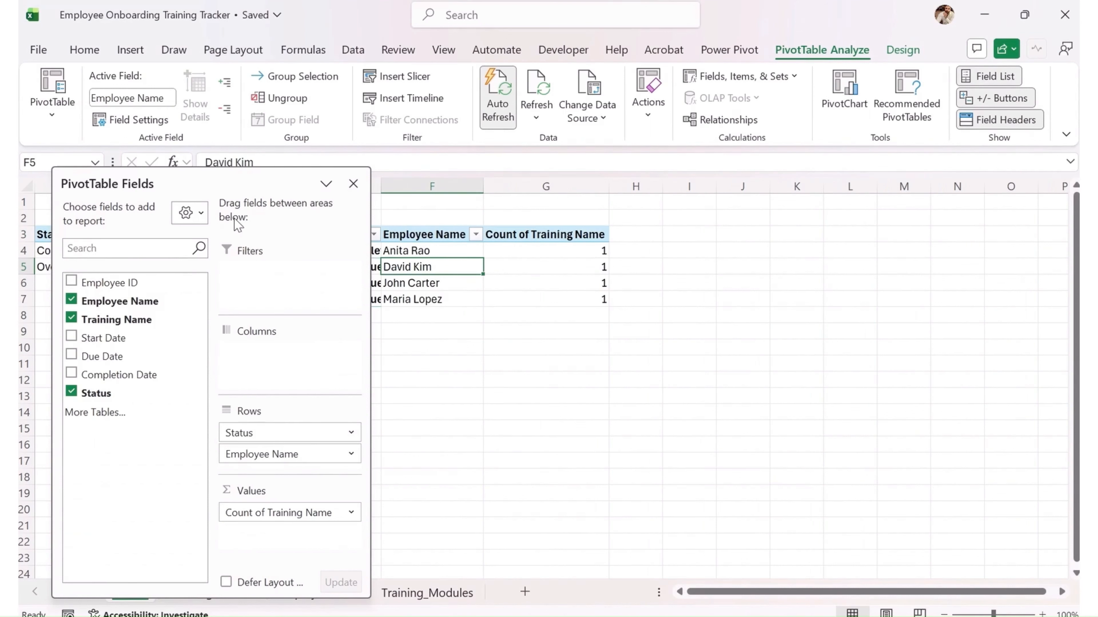
pyautogui.moveTo(169, 179); pyautogui.dragTo(767, 157)
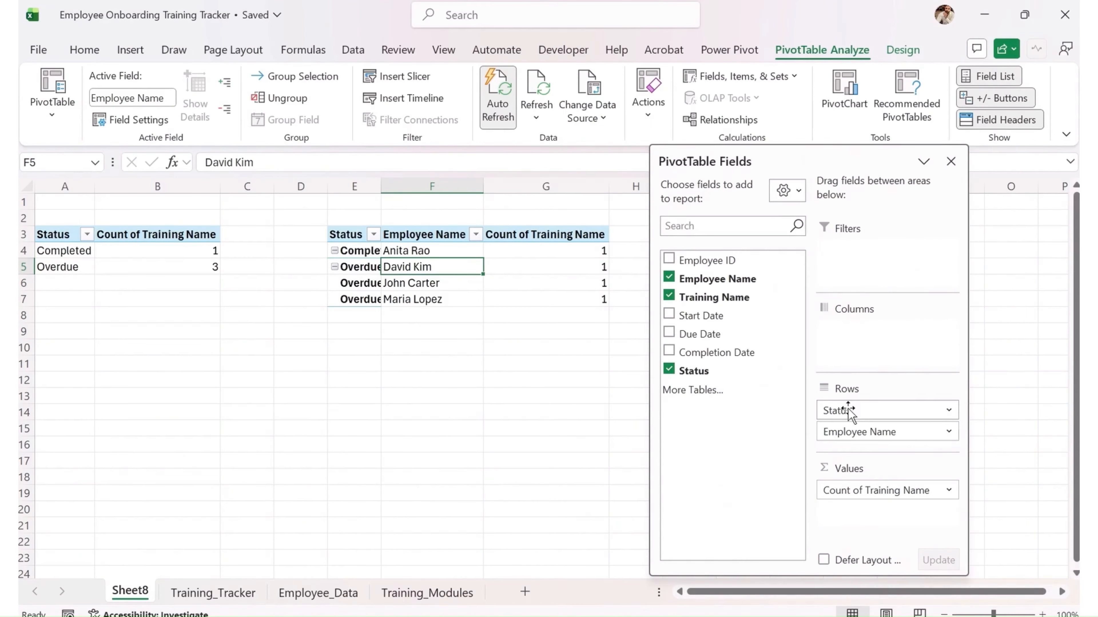
pyautogui.moveTo(822, 414); pyautogui.dragTo(730, 384)
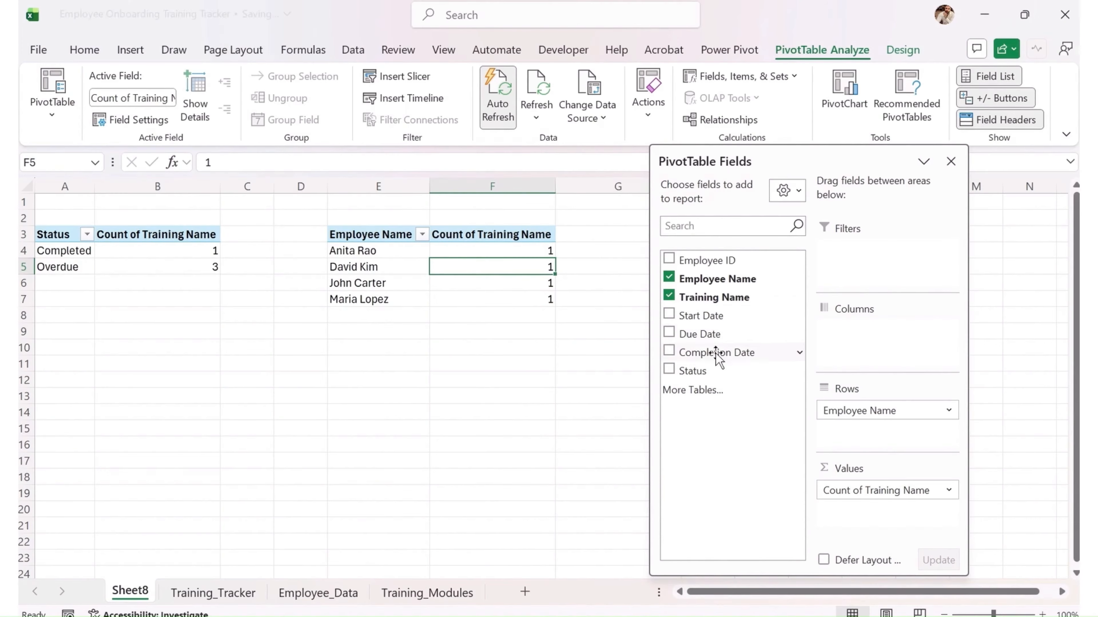
pyautogui.moveTo(719, 370); pyautogui.dragTo(876, 434)
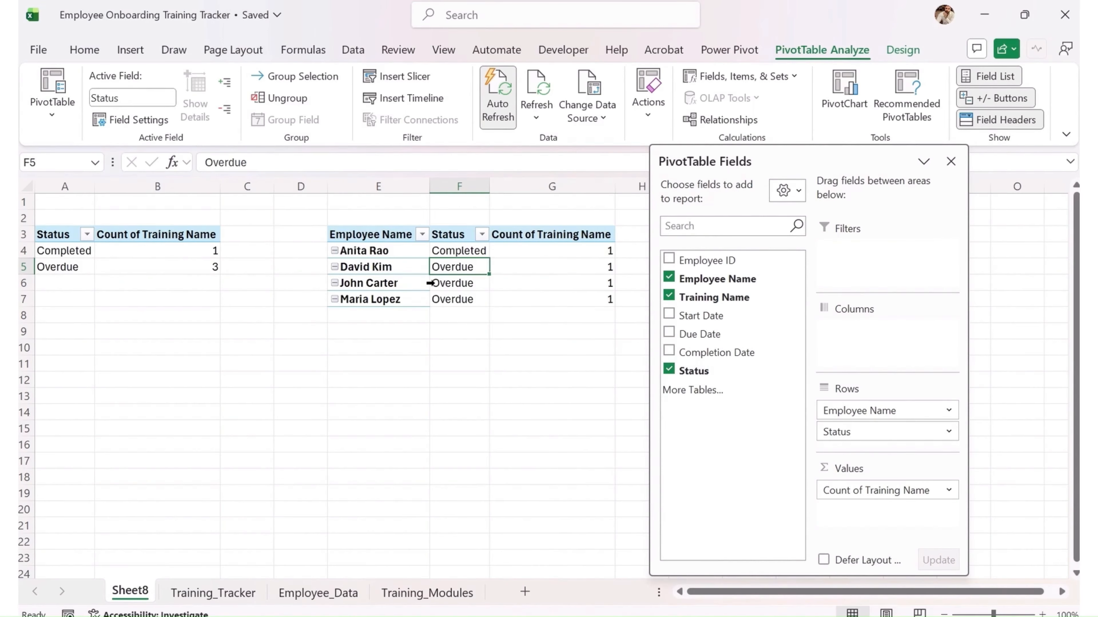
pyautogui.click(950, 161)
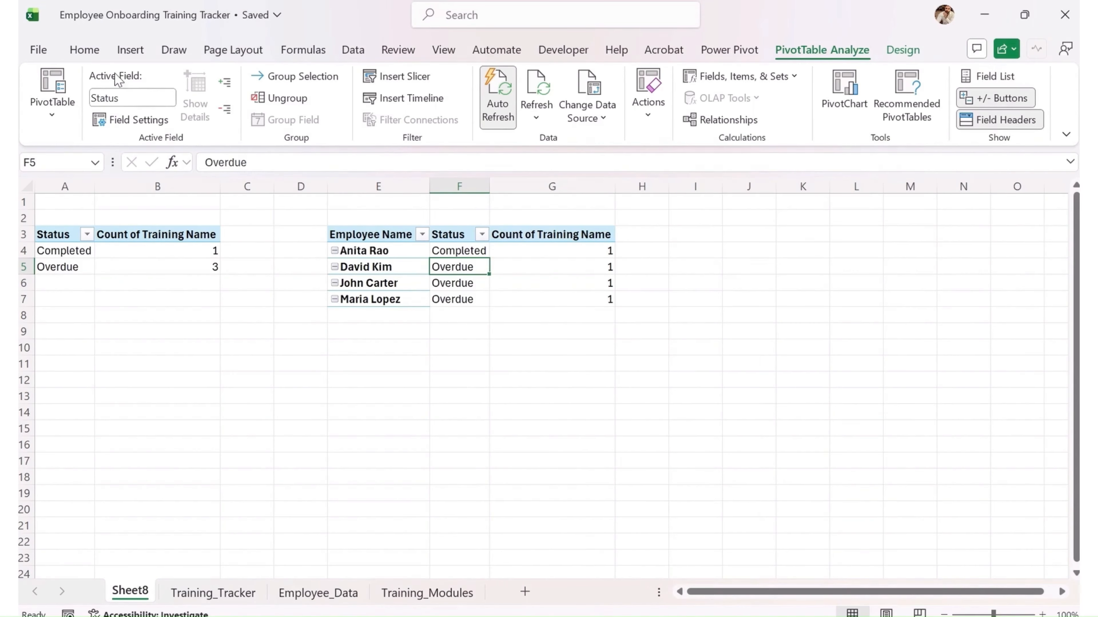
# Step: Insert a Doughnut pivot chart from the Employee Name and Status pivot table
pyautogui.click(123, 54)
pyautogui.click(410, 107)
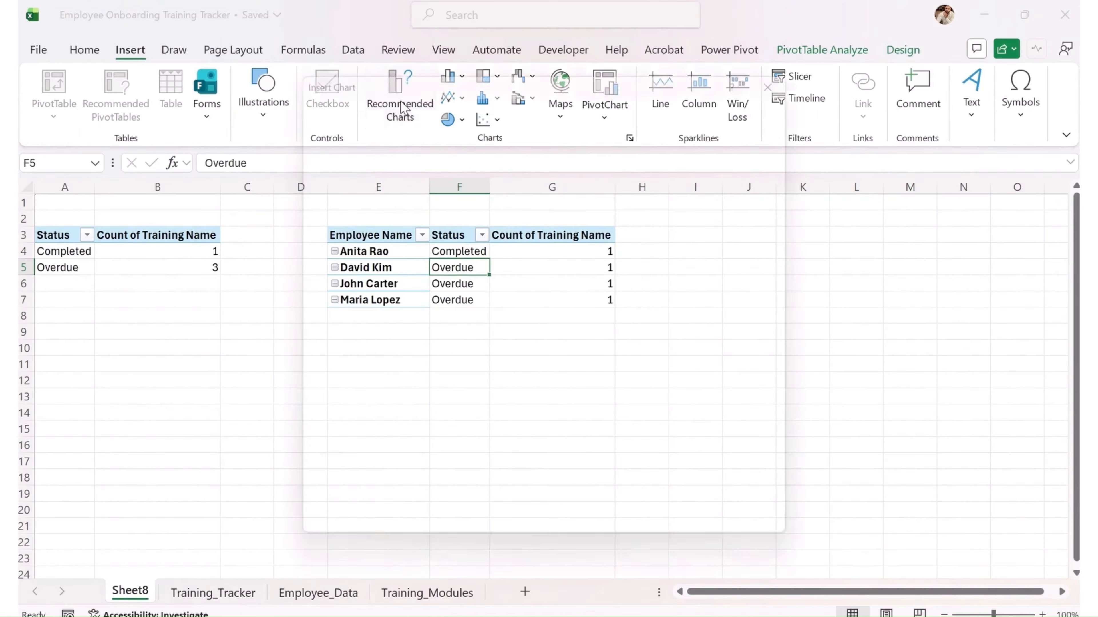
pyautogui.click(532, 138)
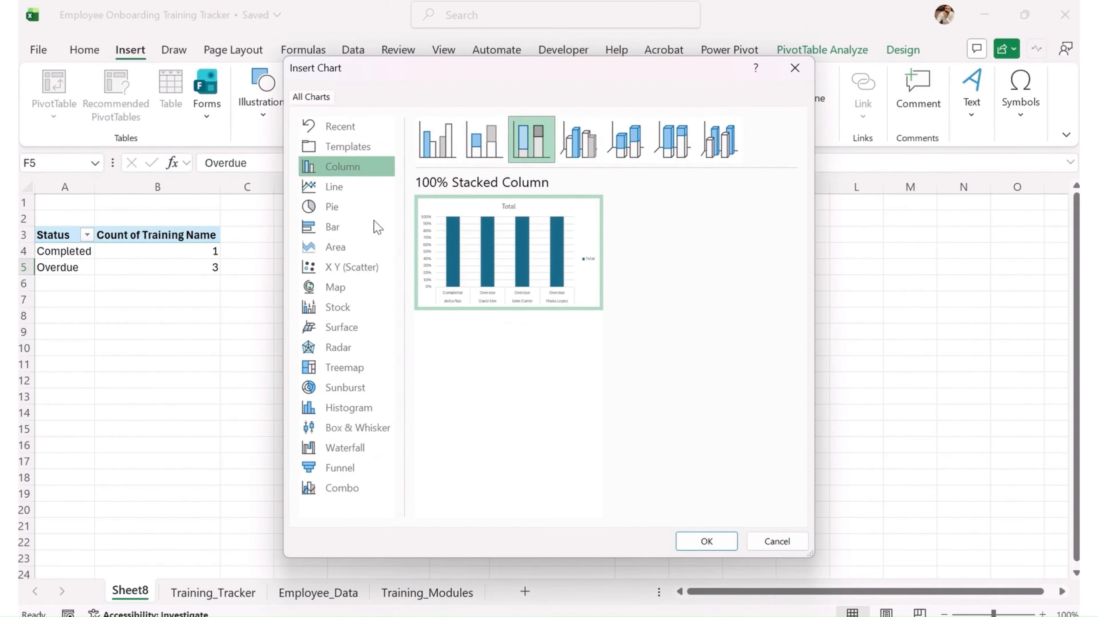
pyautogui.click(370, 230)
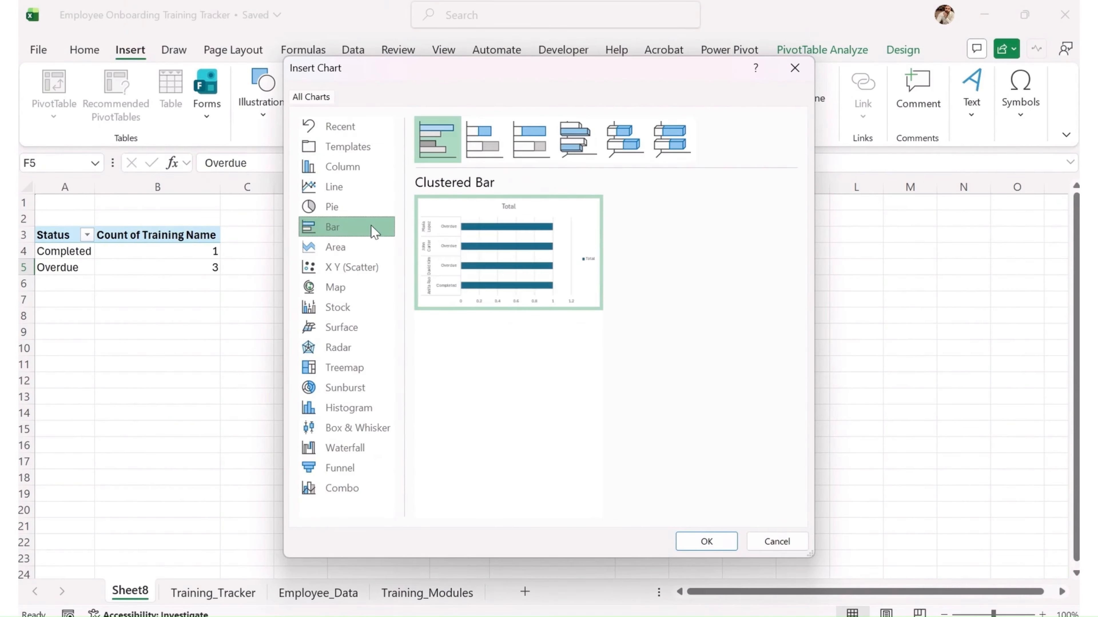
pyautogui.click(352, 209)
pyautogui.click(626, 139)
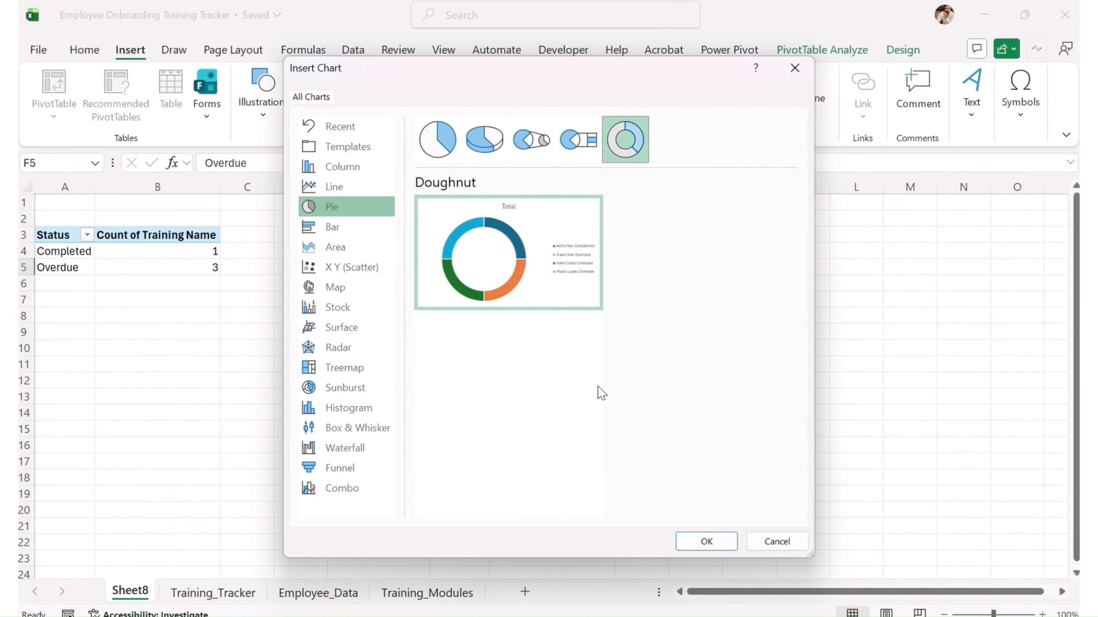
pyautogui.click(706, 541)
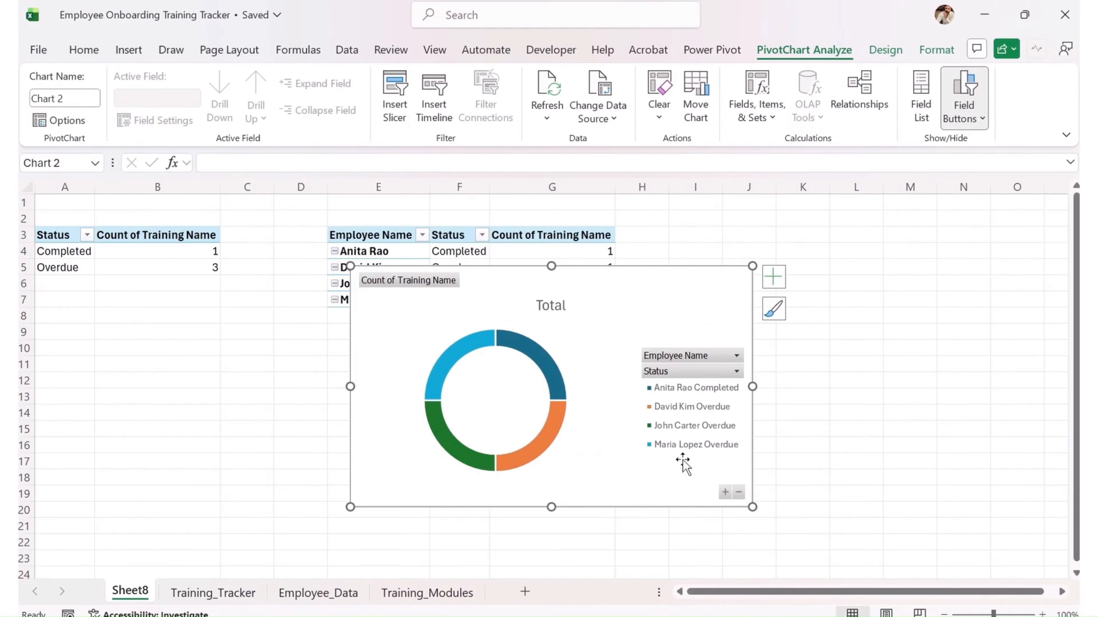
# Step: Move the doughnut chart from Sheet8 to Training_Tracker, placing it beside the status chart and widening it to the table's edge at column G
pyautogui.press('Delete')
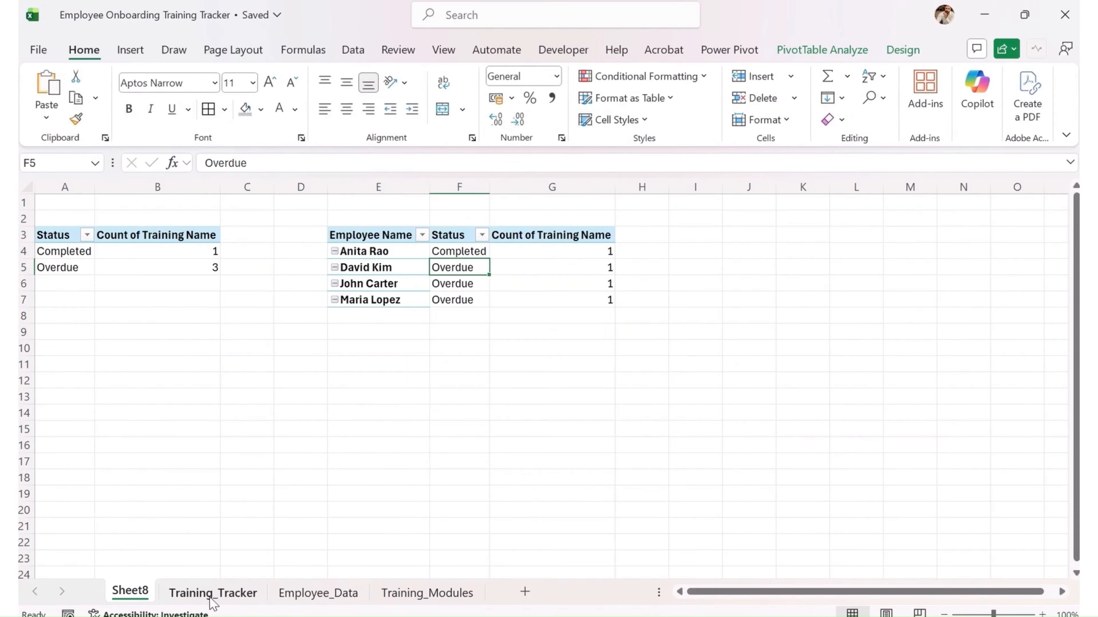
pyautogui.click(212, 593)
pyautogui.hotkey('ctrl', 'v')
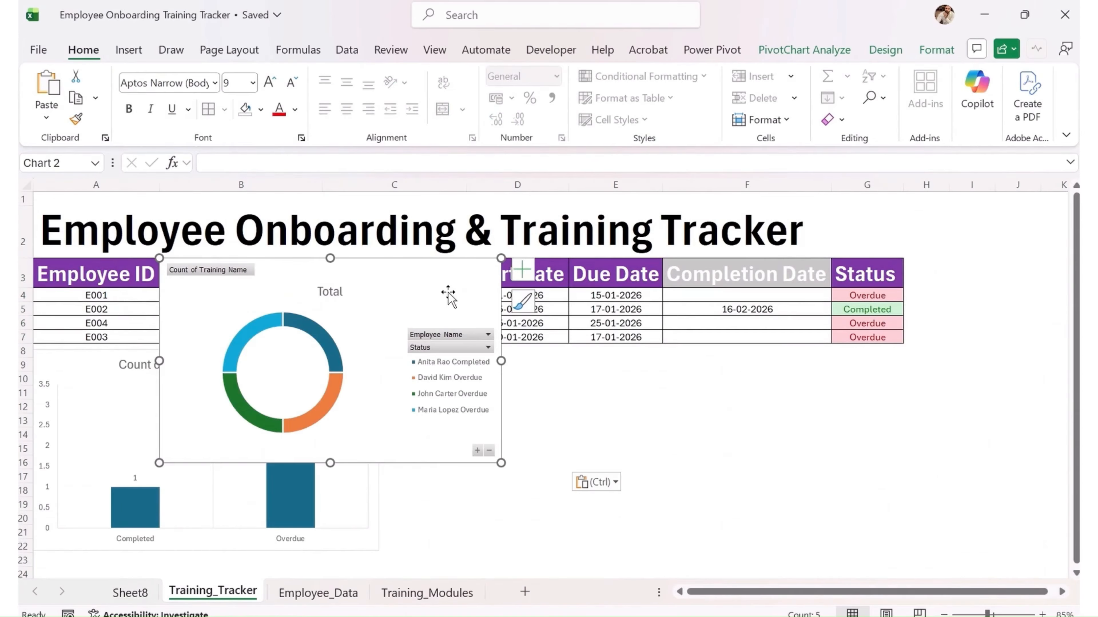
pyautogui.moveTo(448, 288); pyautogui.dragTo(669, 375)
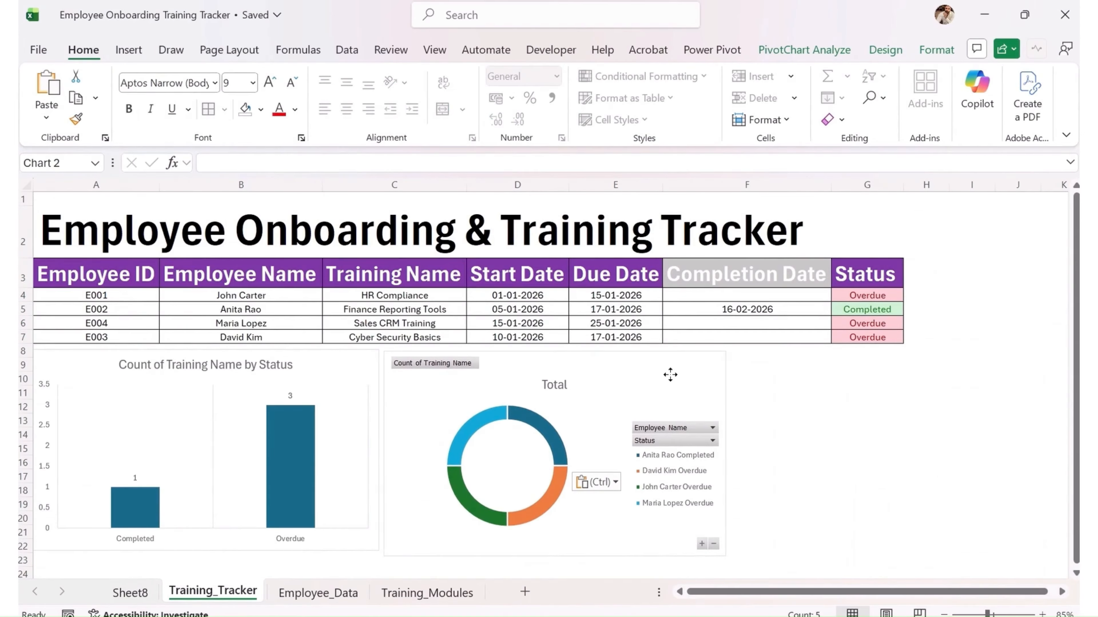
pyautogui.moveTo(731, 553); pyautogui.dragTo(902, 546)
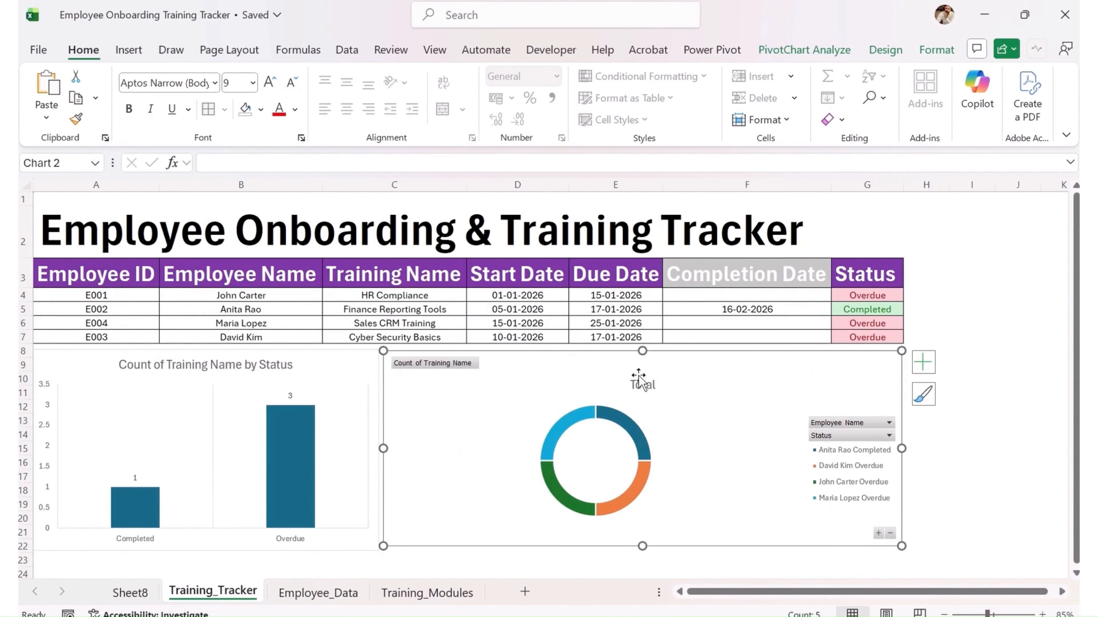
# Step: Hide all field buttons on the doughnut chart and remove its chart title
pyautogui.rightClick(449, 367)
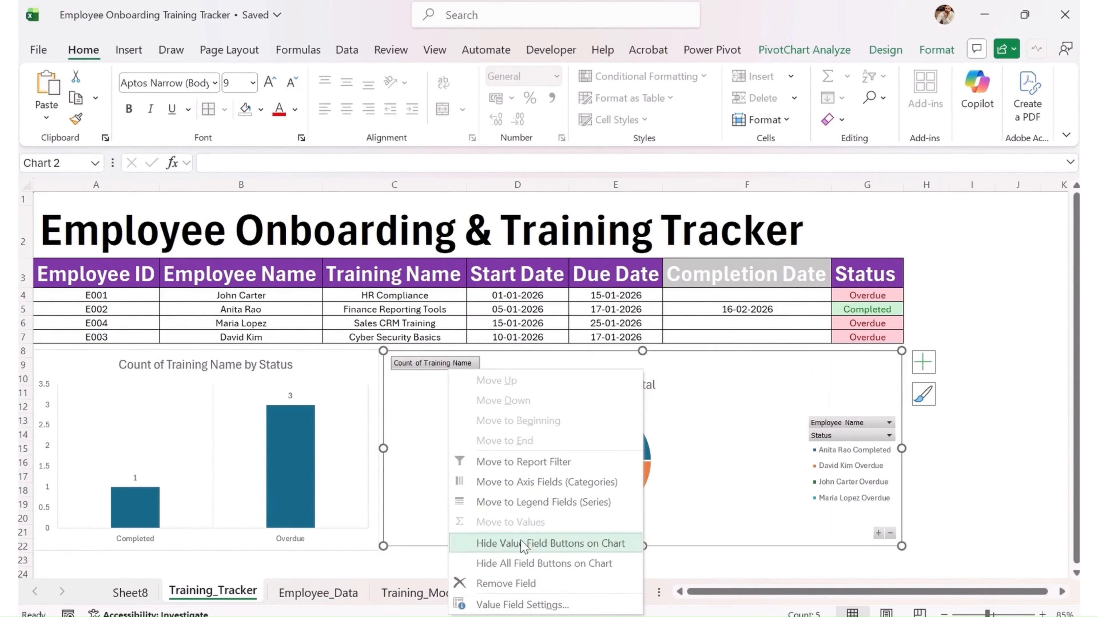
pyautogui.click(532, 564)
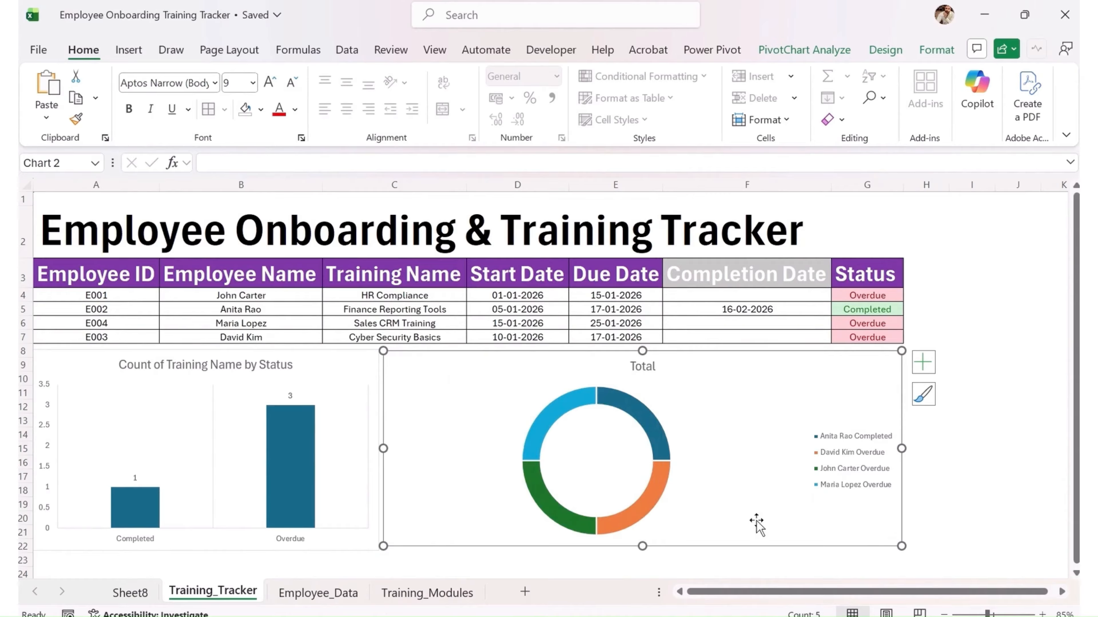
pyautogui.click(655, 371)
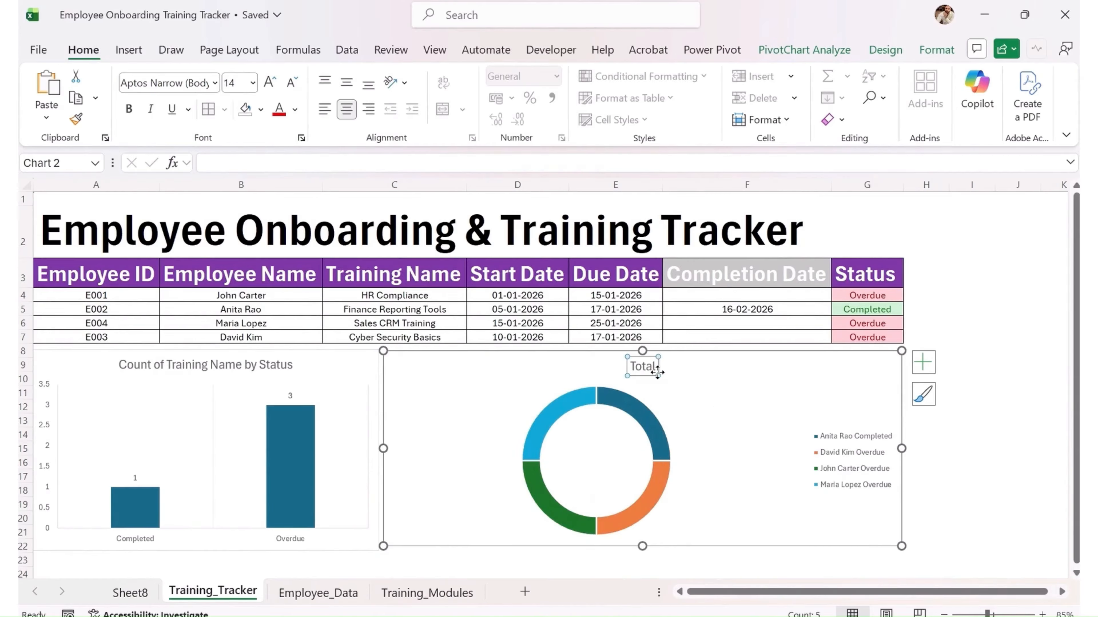
pyautogui.moveTo(637, 382); pyautogui.dragTo(638, 385)
pyautogui.click(639, 376)
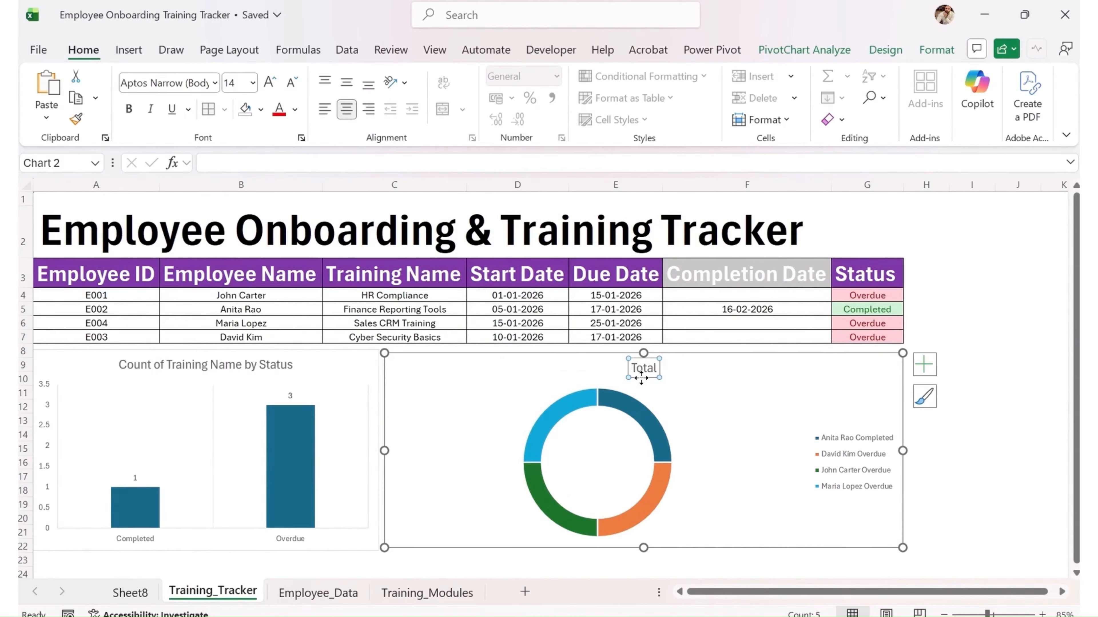
# Step: Add data callout labels to the doughnut chart and delete its legend
pyautogui.click(925, 367)
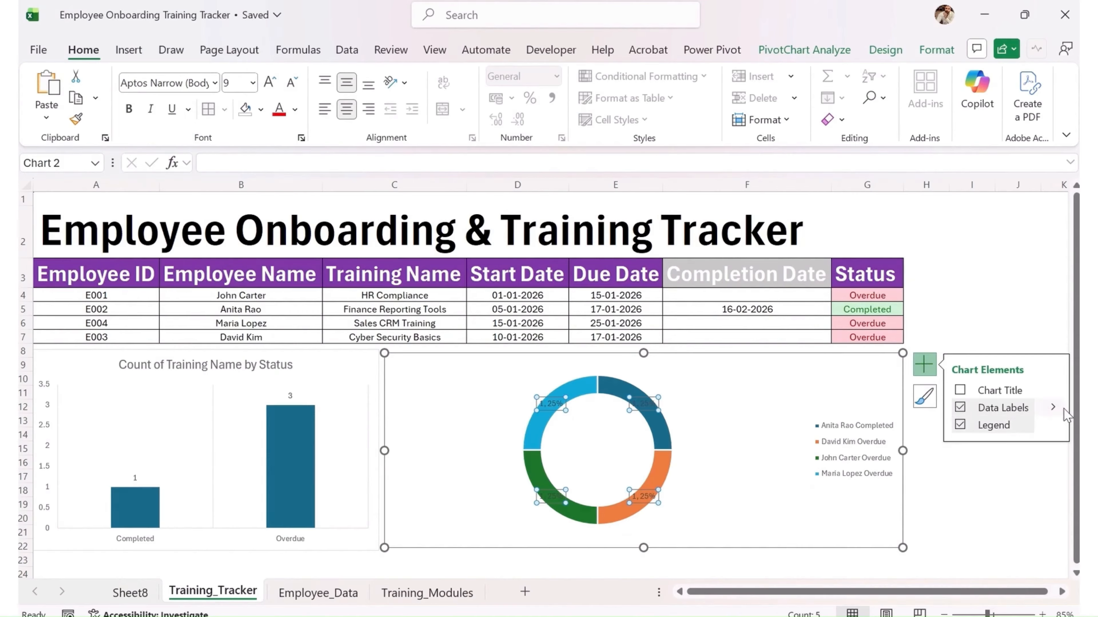
pyautogui.click(1053, 409)
pyautogui.click(898, 438)
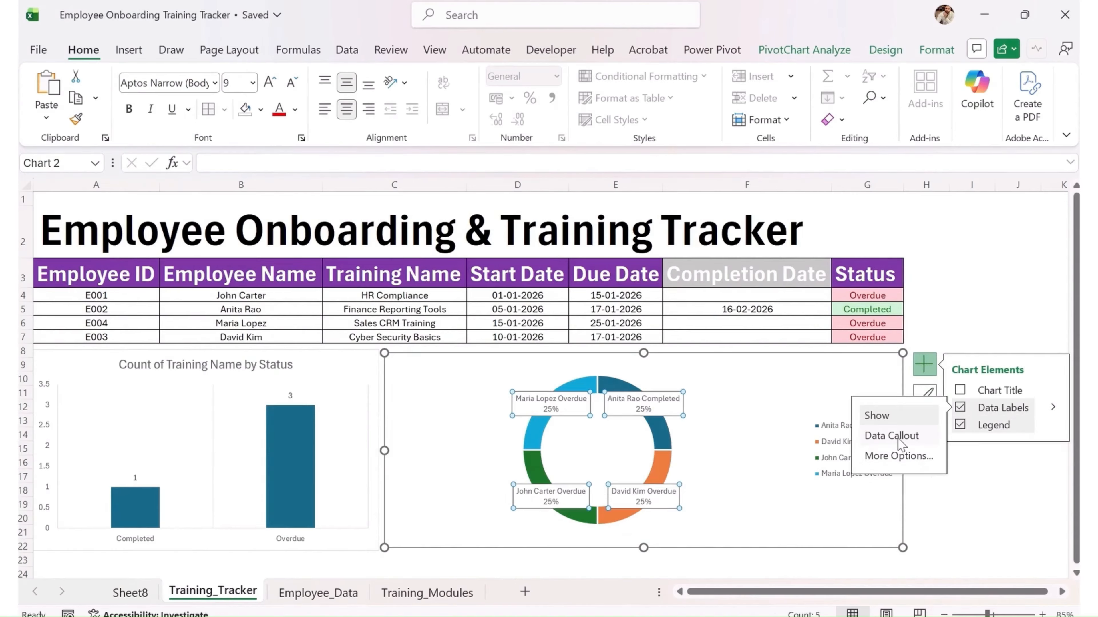
pyautogui.click(828, 452)
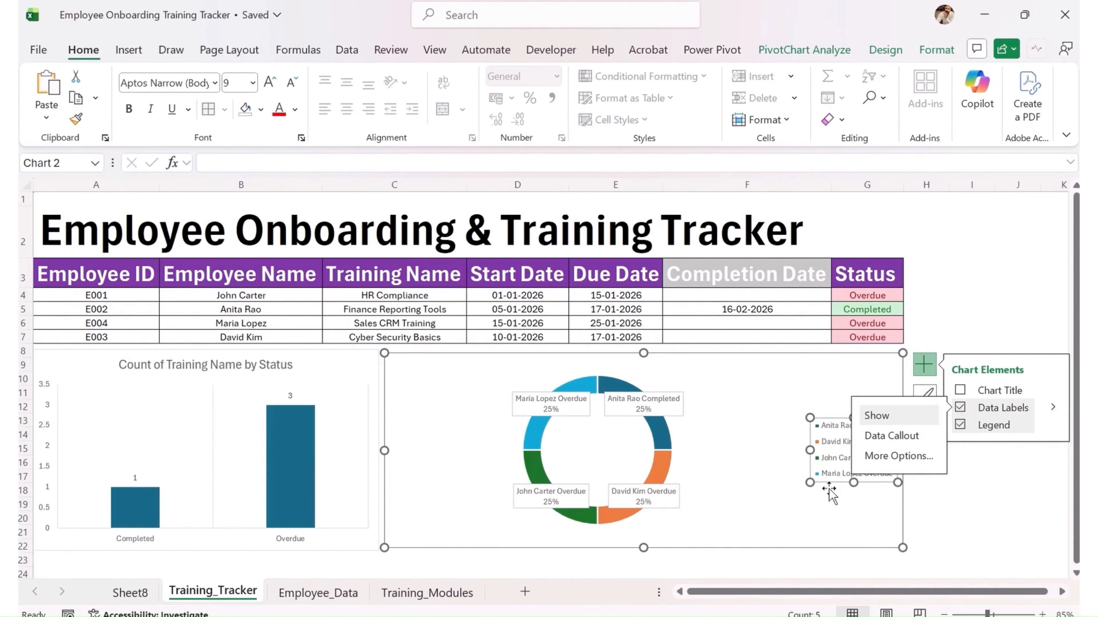
pyautogui.press('Delete')
pyautogui.click(960, 479)
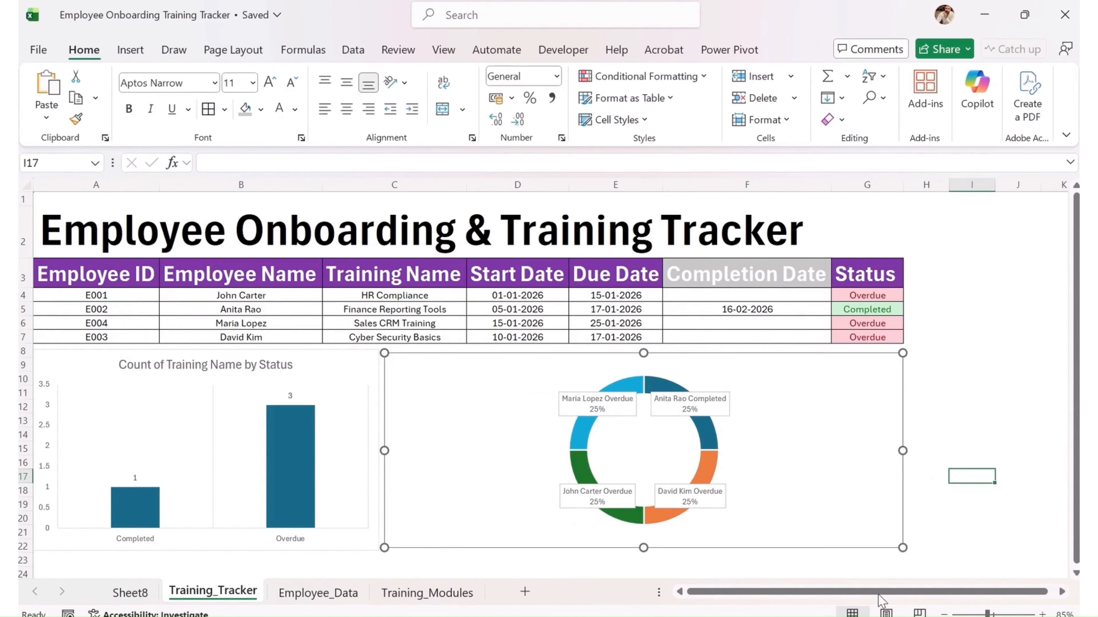
# Step: Set the font color of the tracker title in A2 to the darkest theme green
pyautogui.click(44, 234)
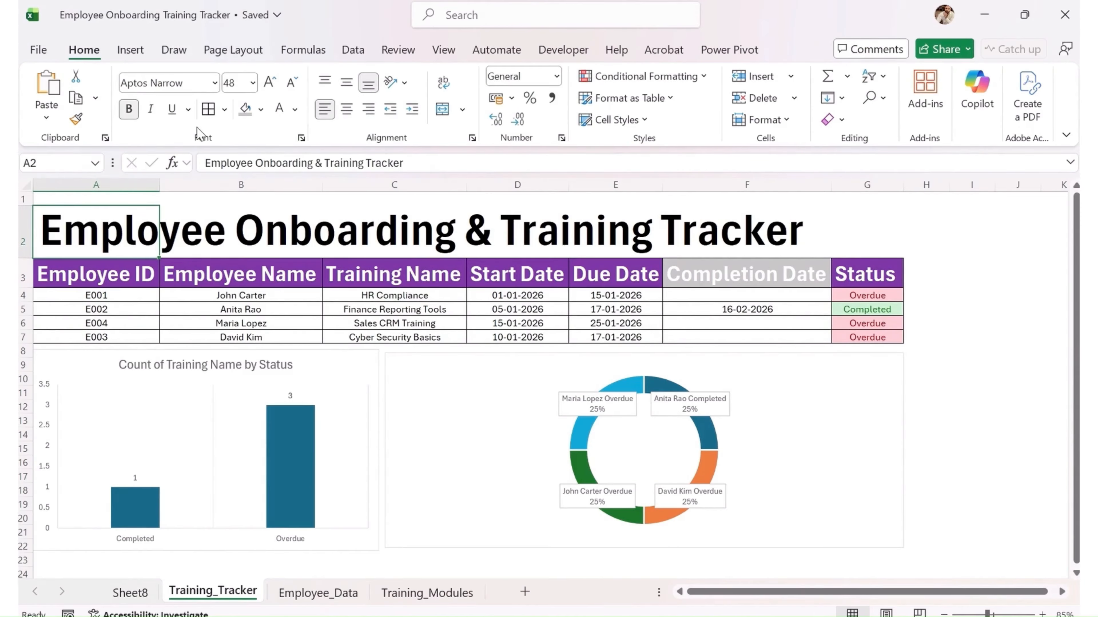
pyautogui.click(294, 109)
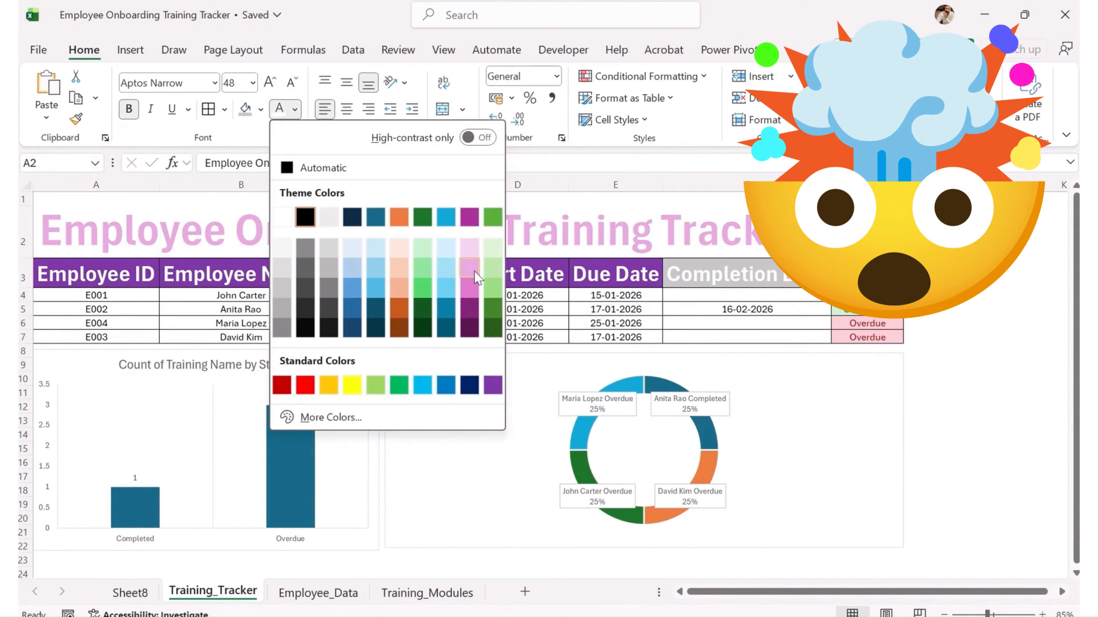
pyautogui.click(492, 331)
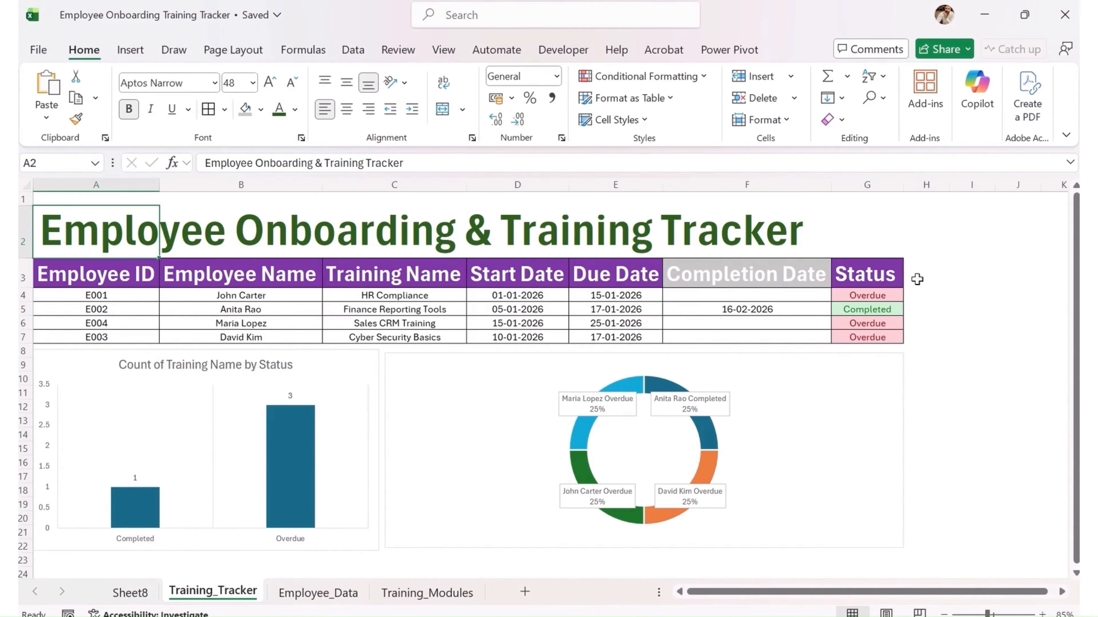
pyautogui.click(970, 283)
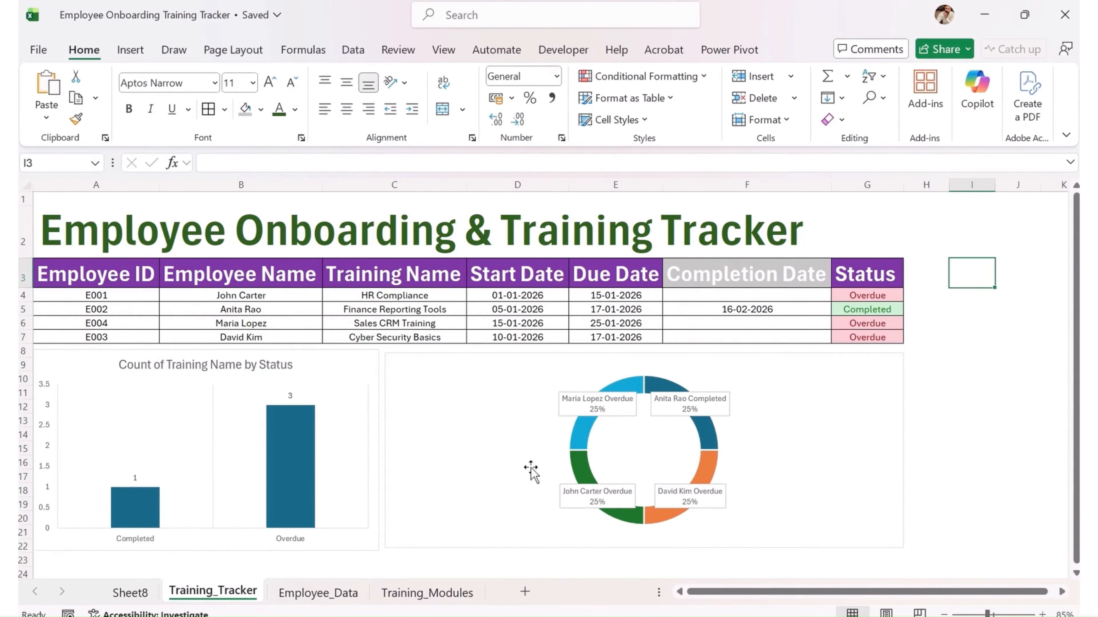
# Step: Reorder the sheets so that Sheet8 sits between Employee_Data and Training_Modules
pyautogui.moveTo(159, 597); pyautogui.dragTo(487, 605)
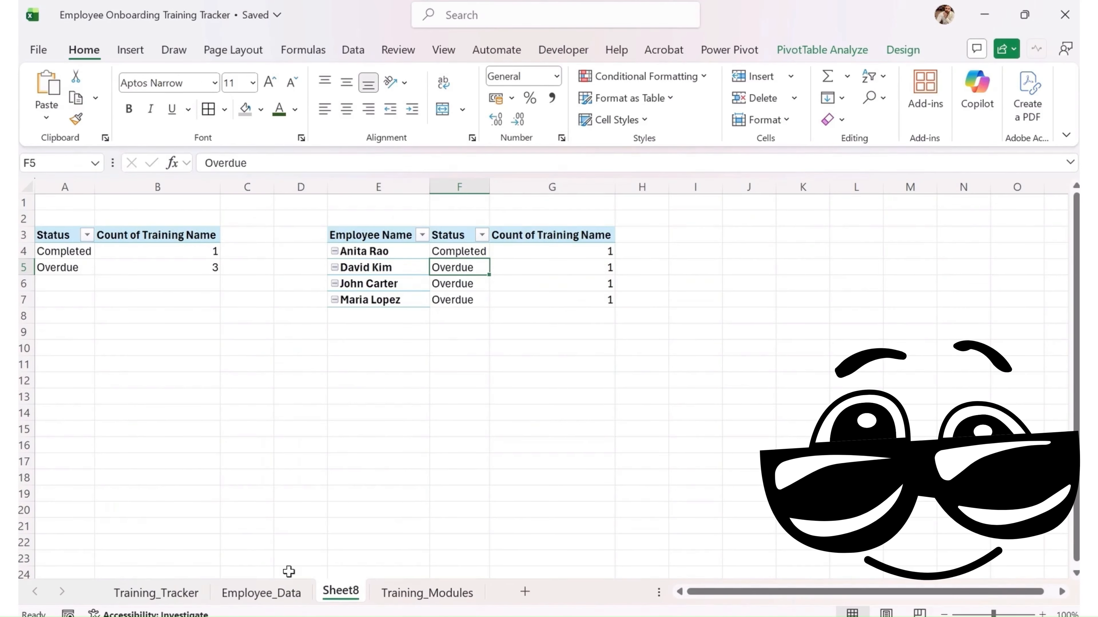
pyautogui.click(186, 595)
pyautogui.click(282, 601)
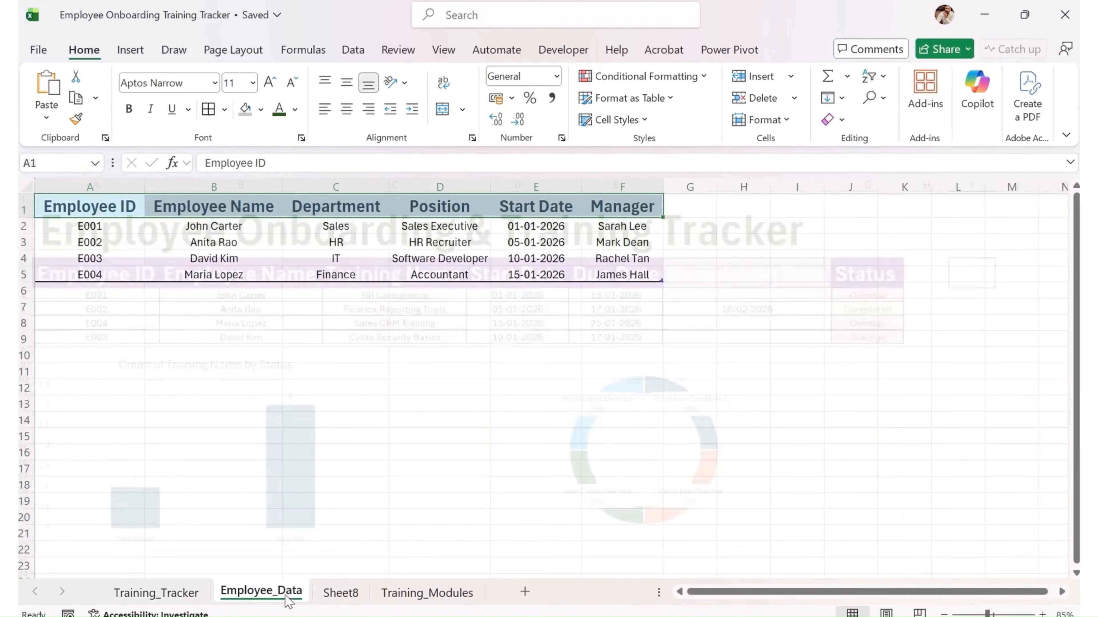
# Step: Set the Training_Tracker sheet's tab color to yellow
pyautogui.rightClick(195, 598)
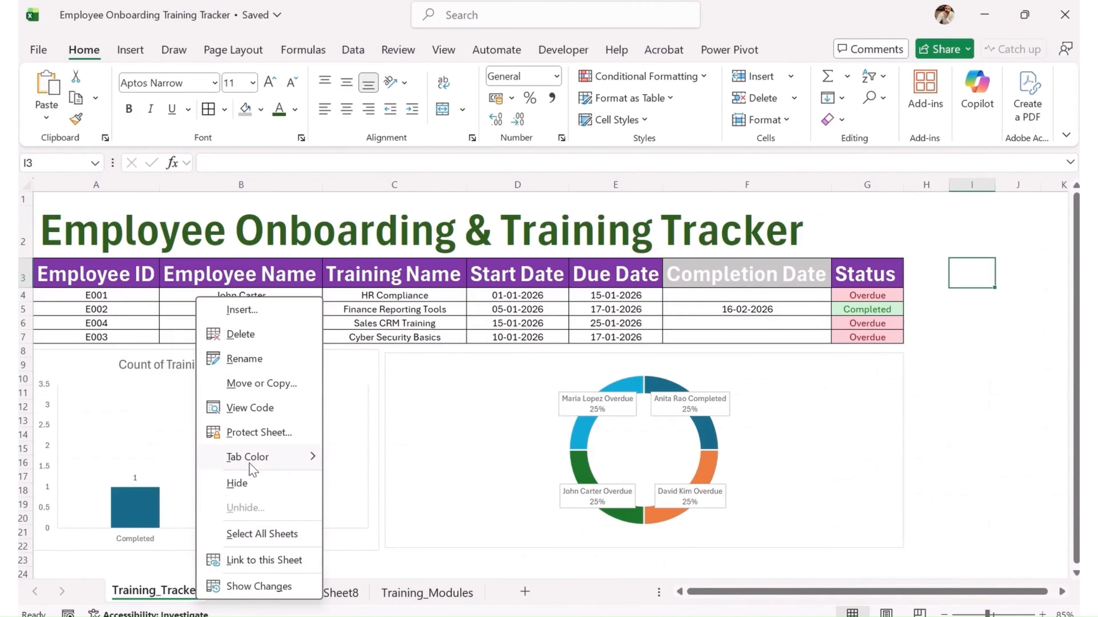
pyautogui.moveTo(248, 462)
pyautogui.click(406, 551)
pyautogui.click(243, 594)
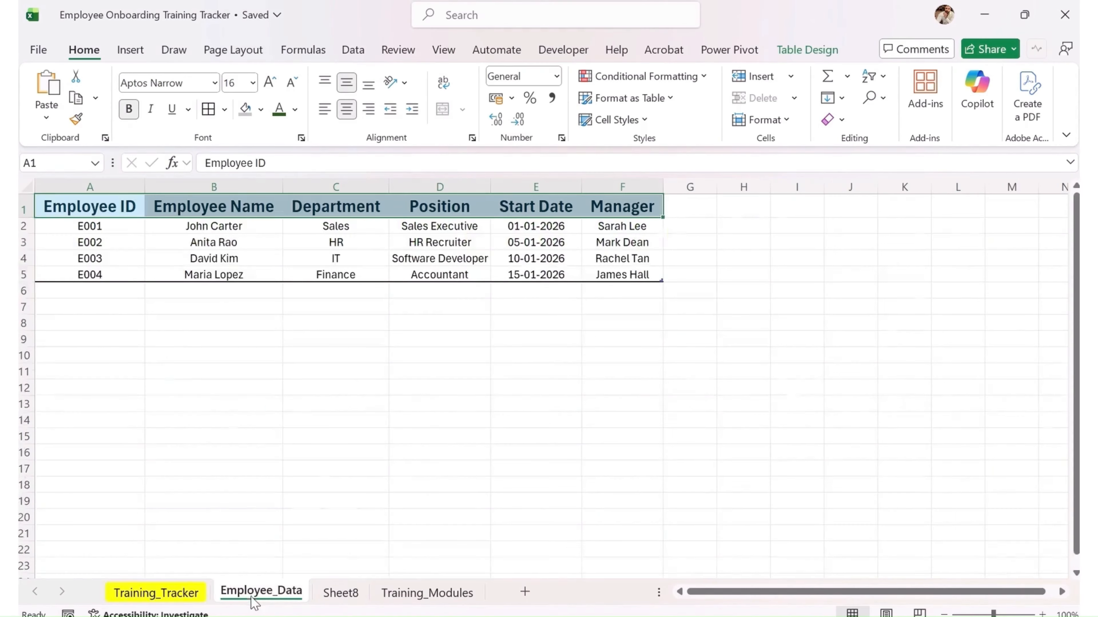
pyautogui.click(341, 596)
pyautogui.click(400, 597)
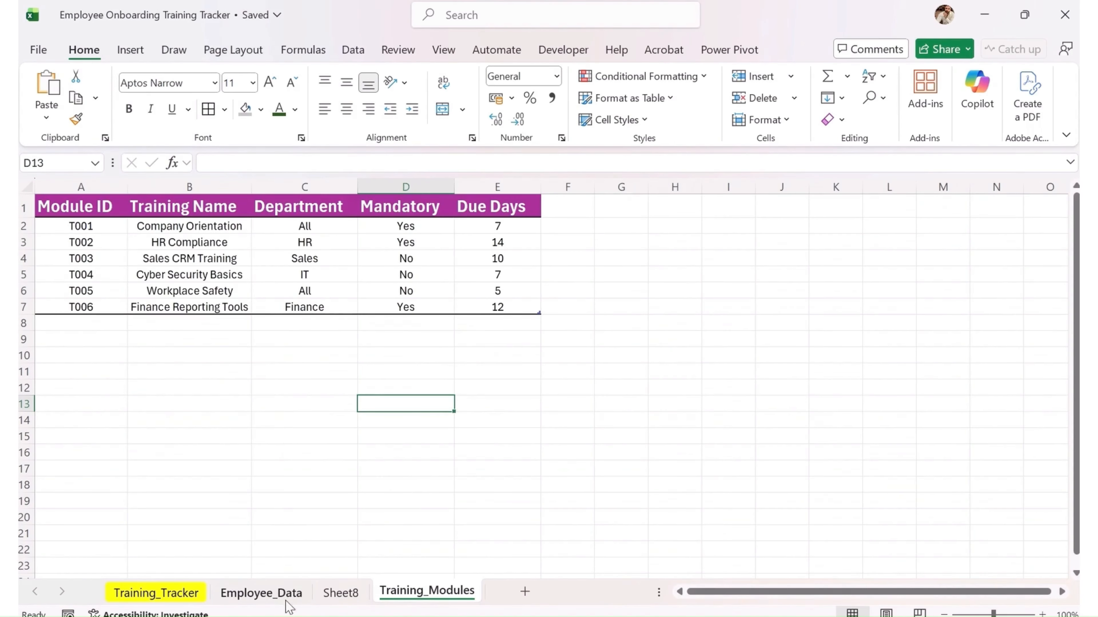
pyautogui.click(272, 597)
pyautogui.click(402, 599)
pyautogui.click(98, 322)
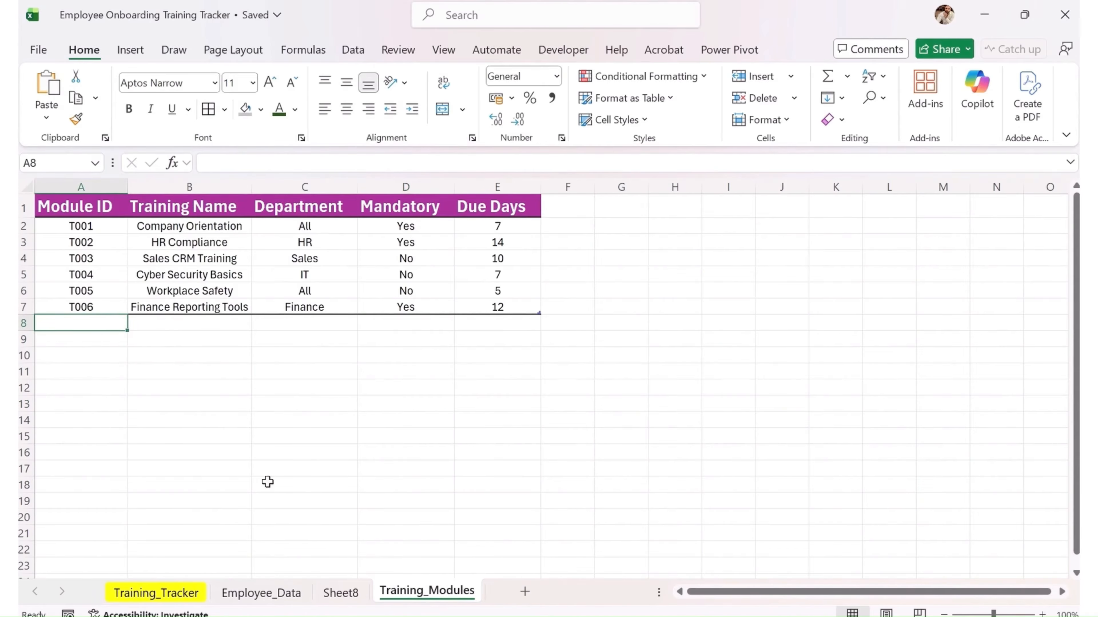
pyautogui.click(262, 594)
pyautogui.click(178, 325)
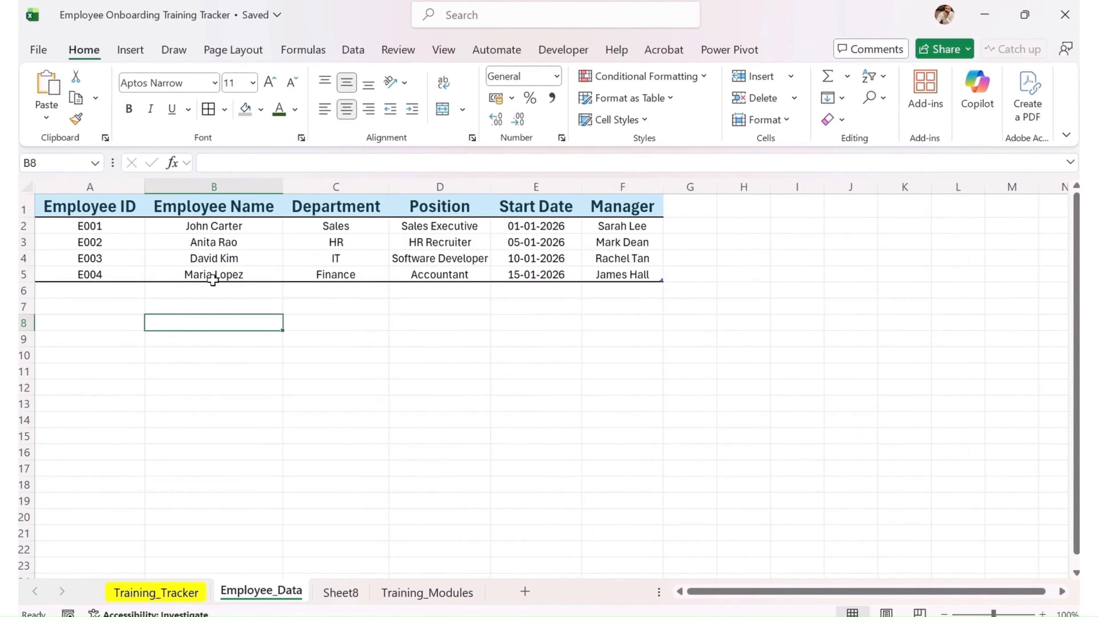
pyautogui.click(228, 291)
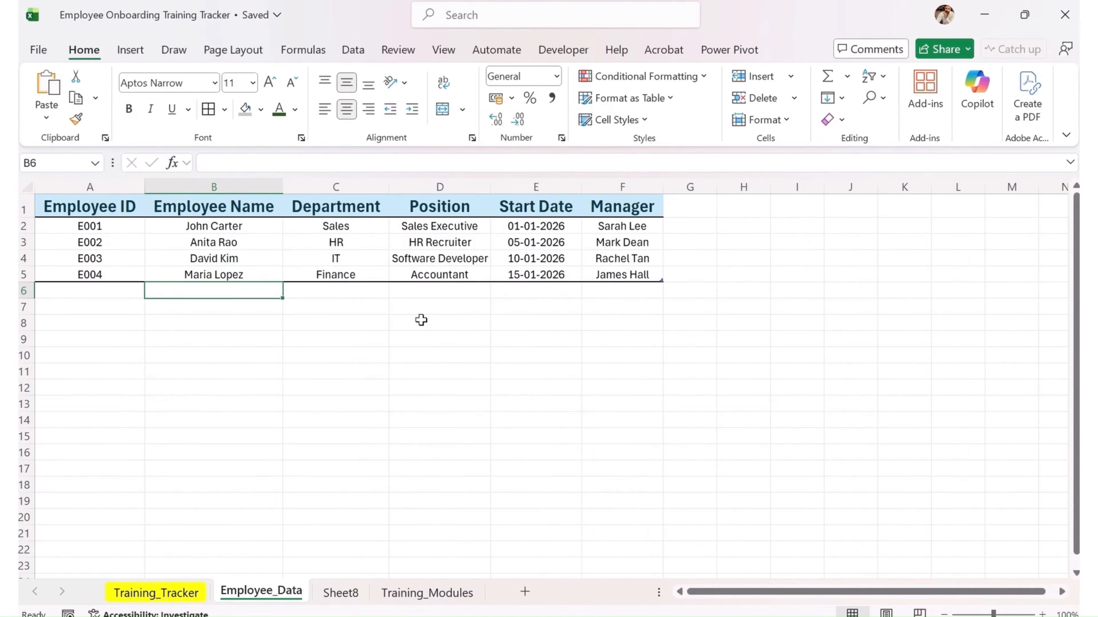
pyautogui.click(445, 305)
# Step: Insert a blank column before the Employee ID column on the Training_Tracker sheet
pyautogui.click(156, 593)
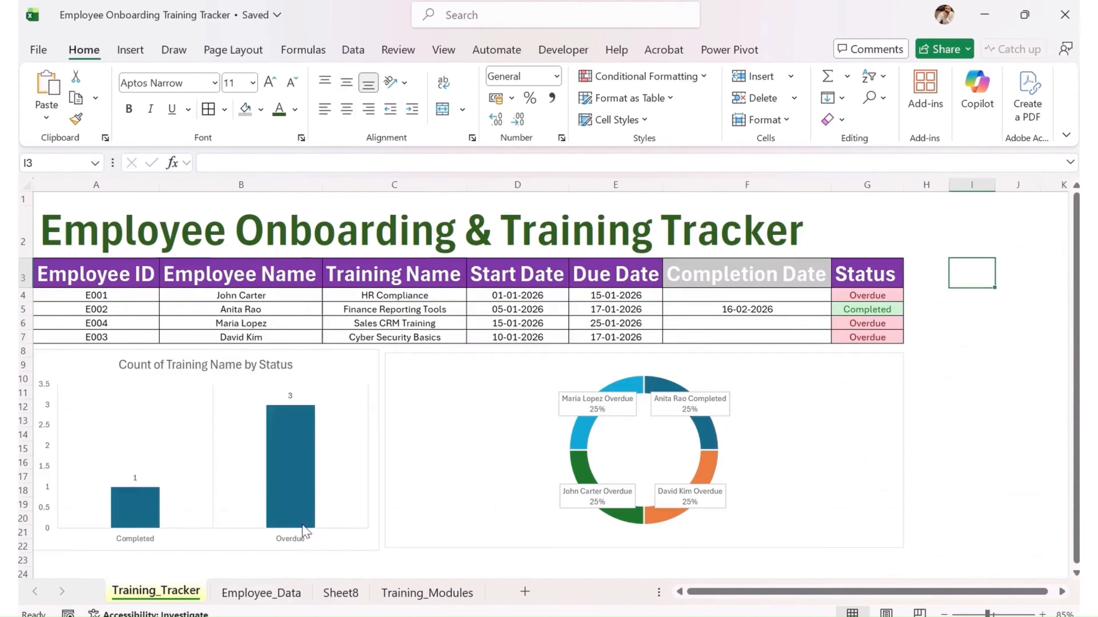
pyautogui.click(843, 432)
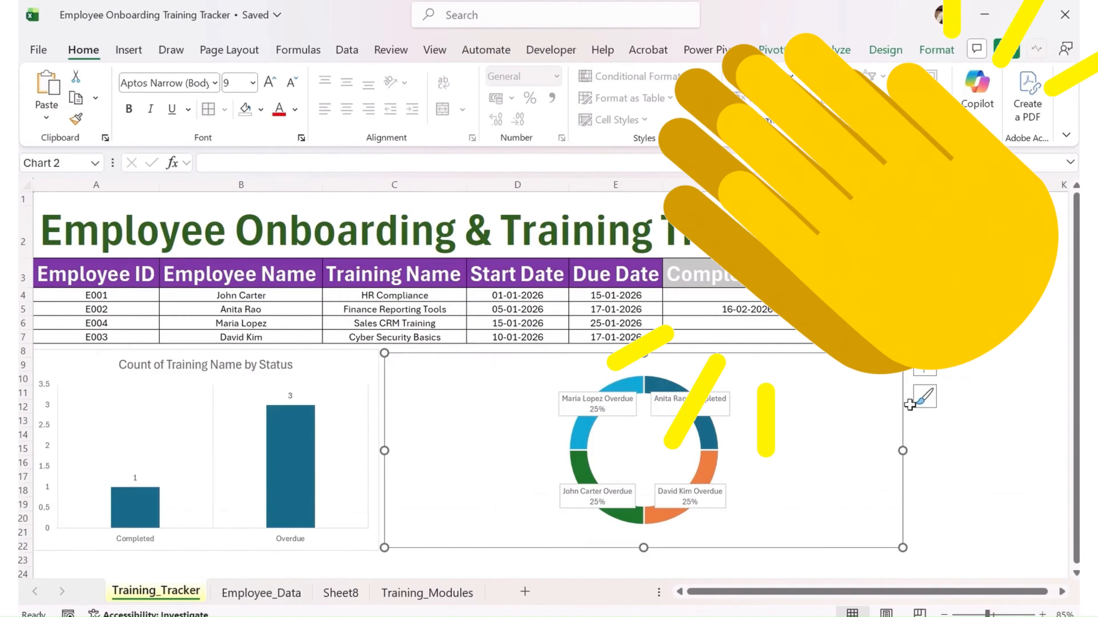
pyautogui.click(1031, 392)
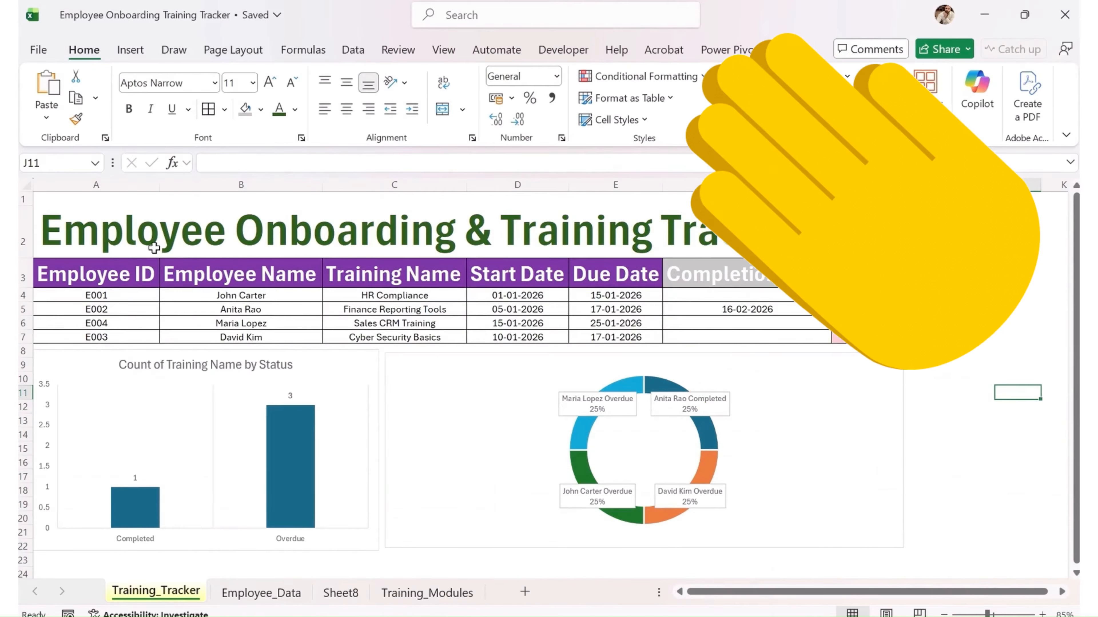
pyautogui.click(90, 185)
pyautogui.rightClick(91, 185)
pyautogui.press('Escape')
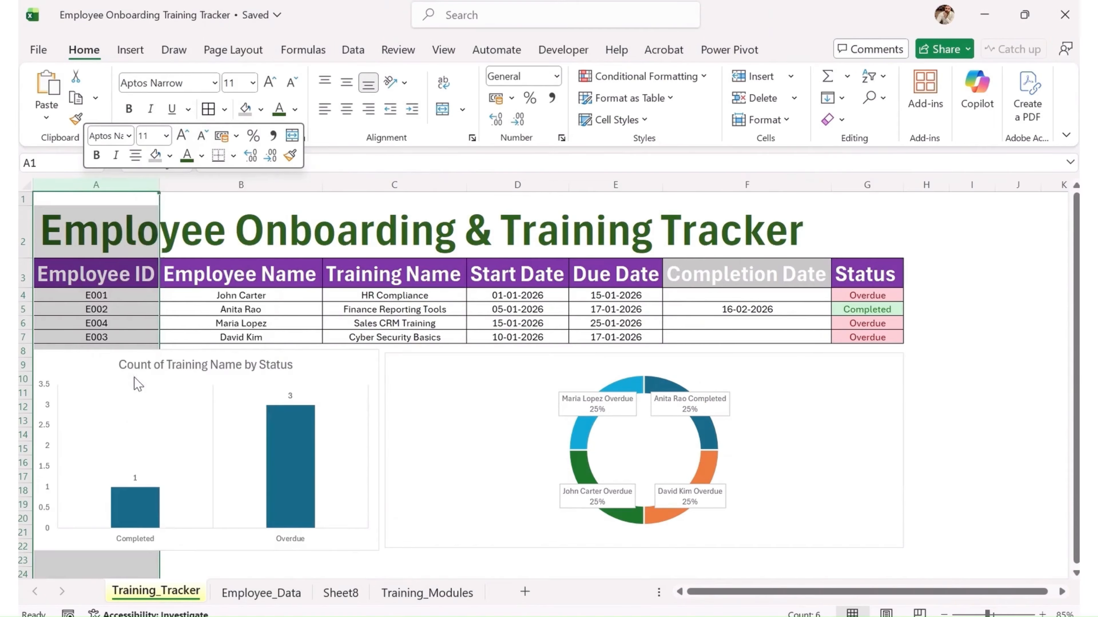
pyautogui.hotkey('ctrl', 'shift', '+')
pyautogui.click(38, 271)
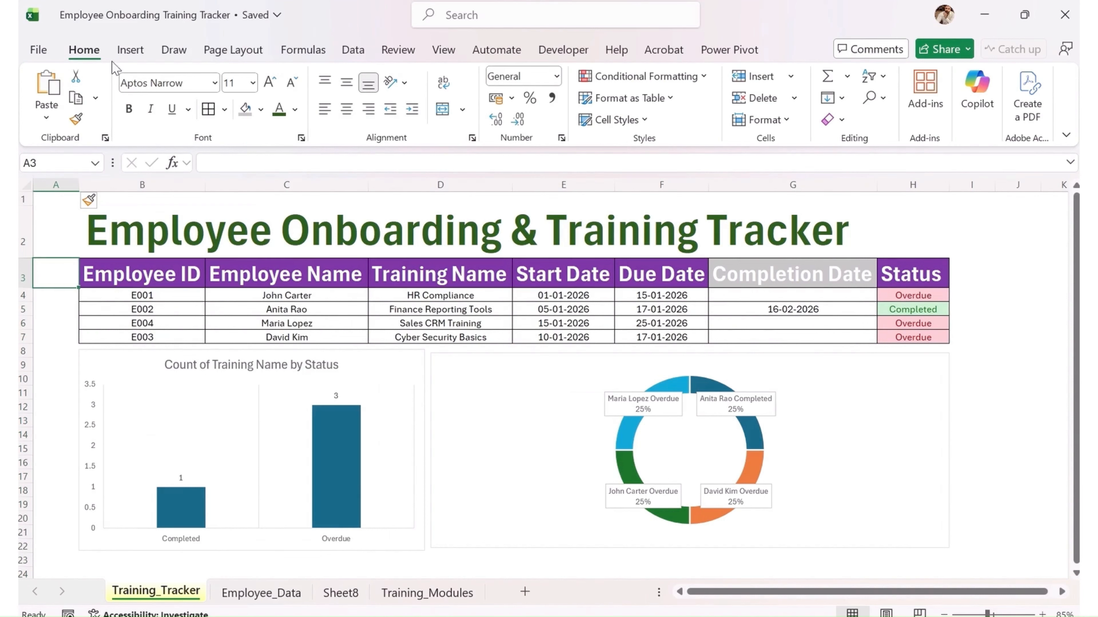
# Step: Draw a rectangle about 36.5 by 16.2 cm around the tracker title, table and charts, and remove its fill
pyautogui.click(131, 50)
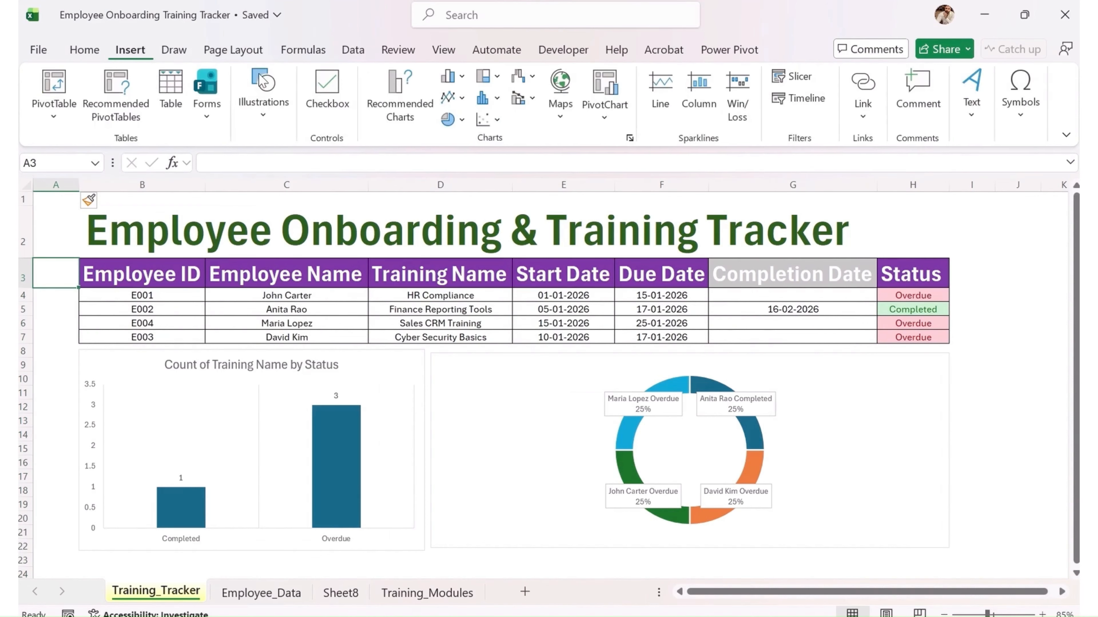
pyautogui.click(250, 120)
pyautogui.click(291, 182)
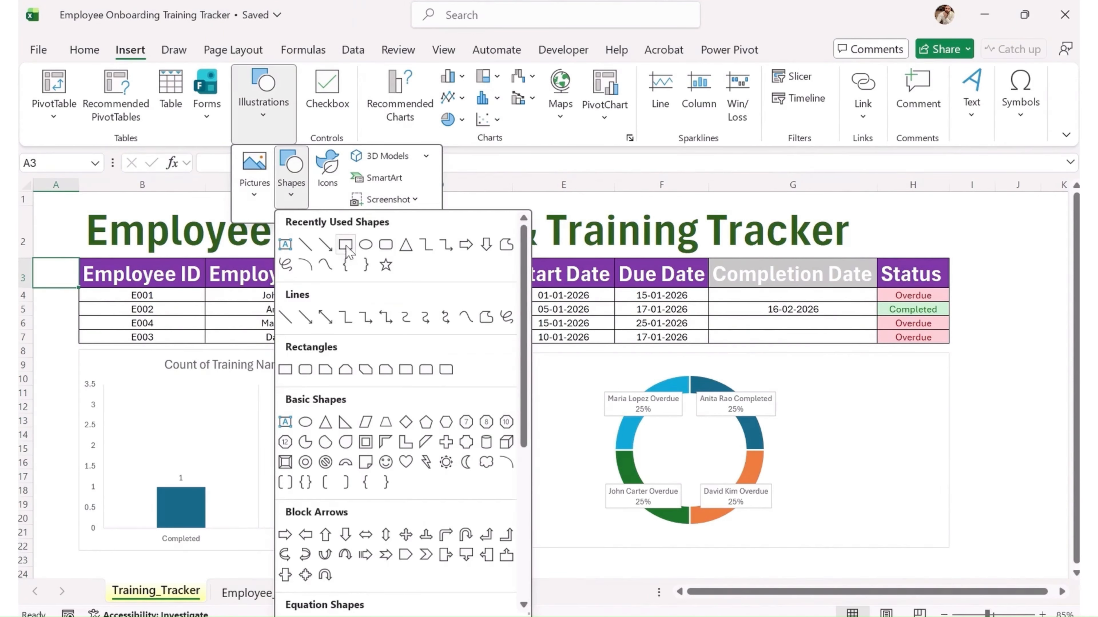
pyautogui.click(346, 244)
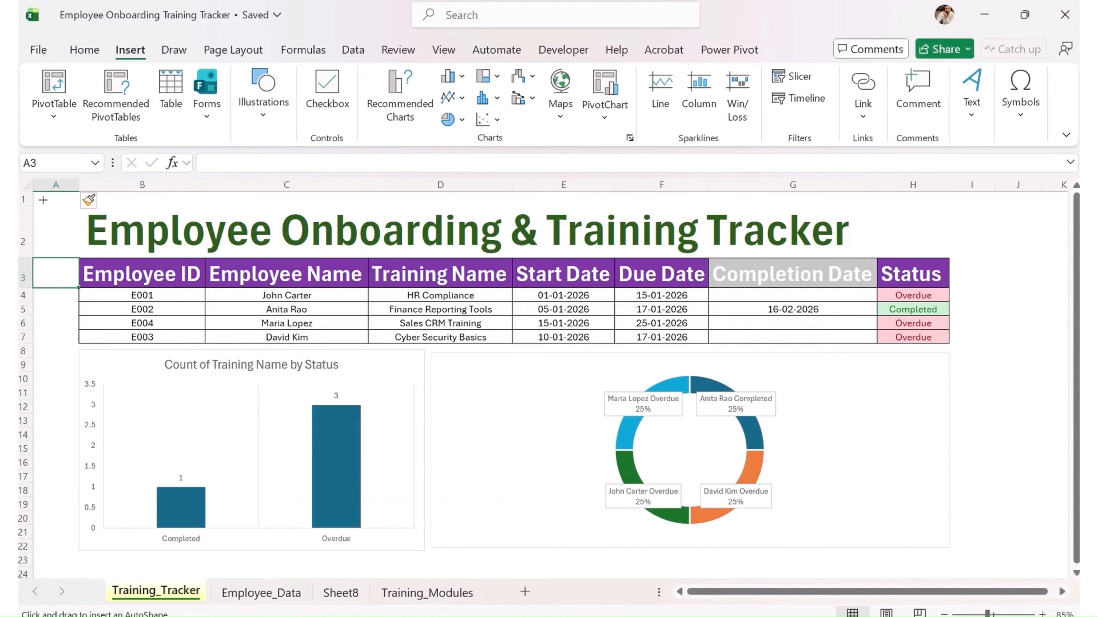
pyautogui.moveTo(43, 200); pyautogui.dragTo(1025, 579)
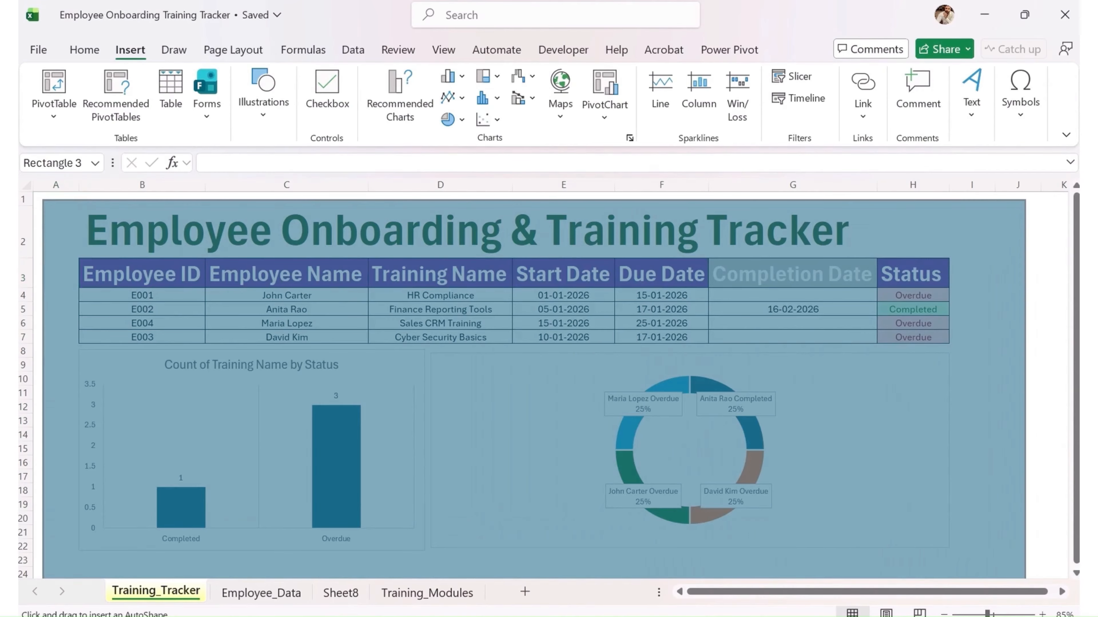
pyautogui.click(441, 76)
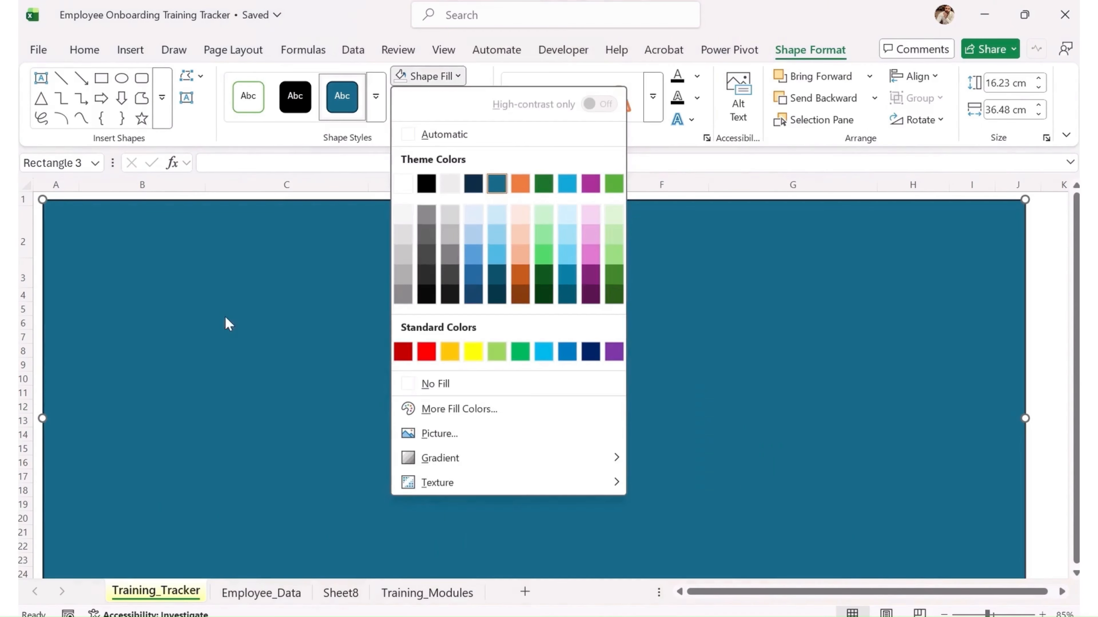
pyautogui.click(448, 392)
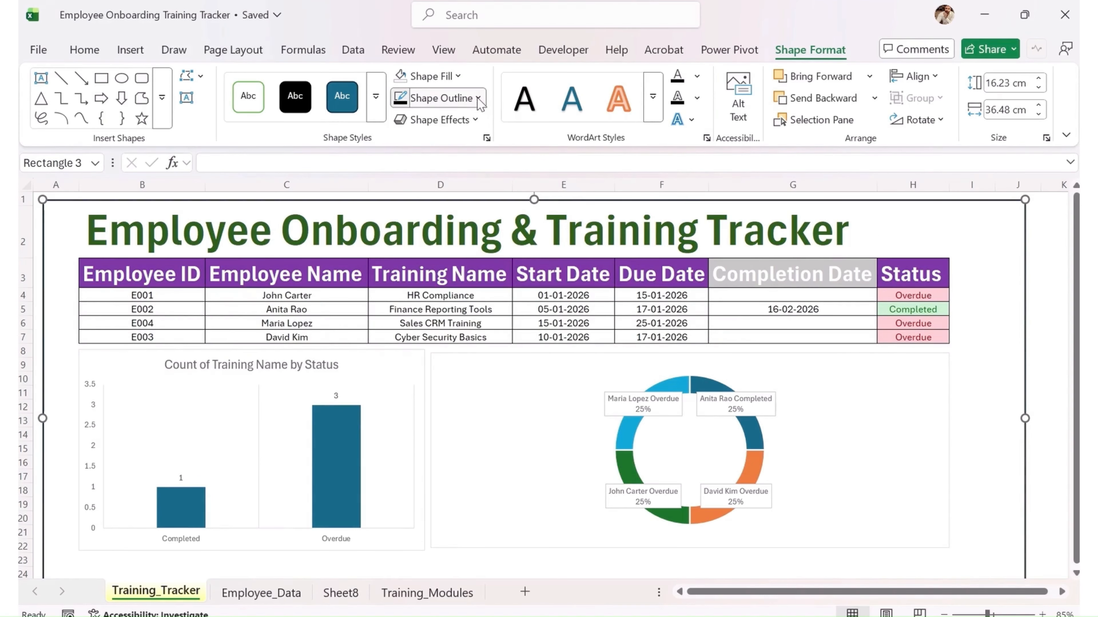
# Step: Set the rectangle's outline to the darkest shade of theme black with a 6 pt weight
pyautogui.click(437, 98)
pyautogui.click(425, 318)
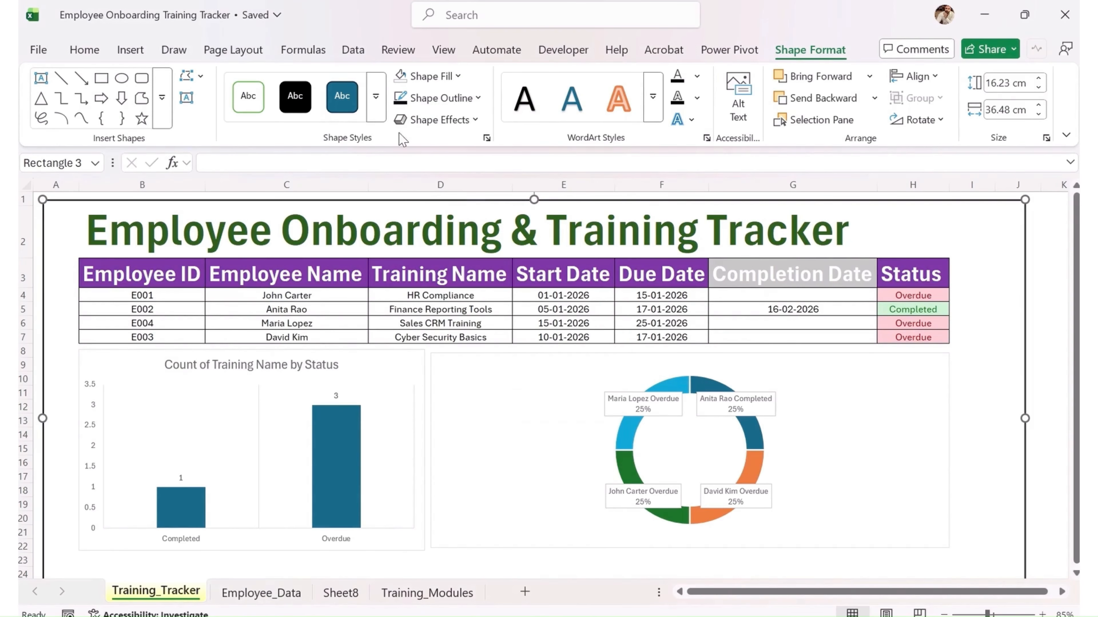
pyautogui.click(462, 100)
pyautogui.moveTo(480, 456)
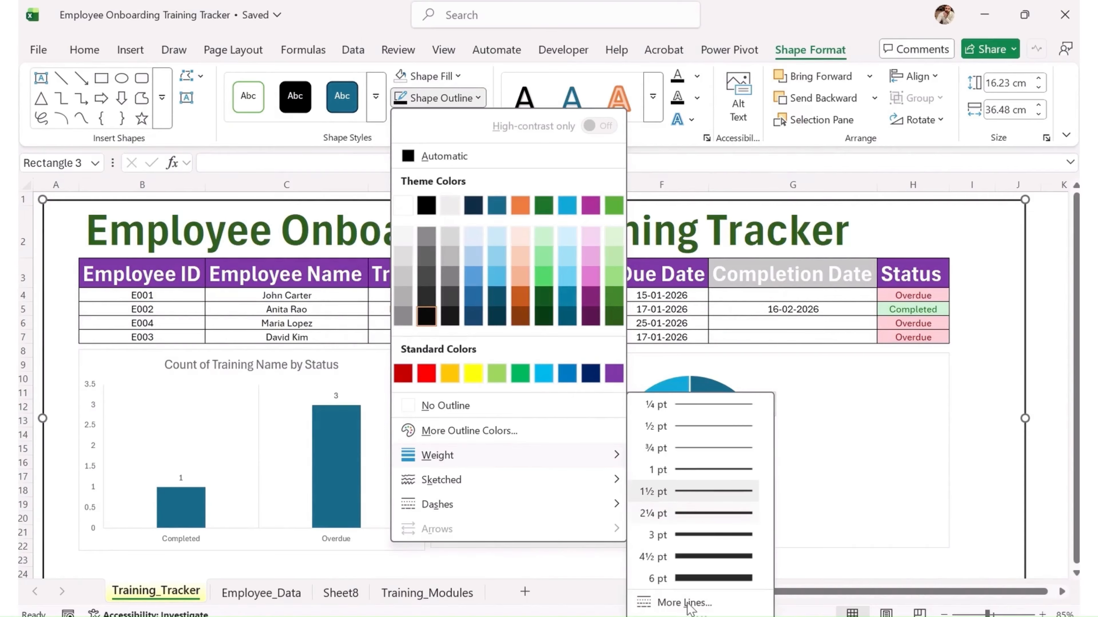
pyautogui.click(707, 579)
pyautogui.click(1057, 230)
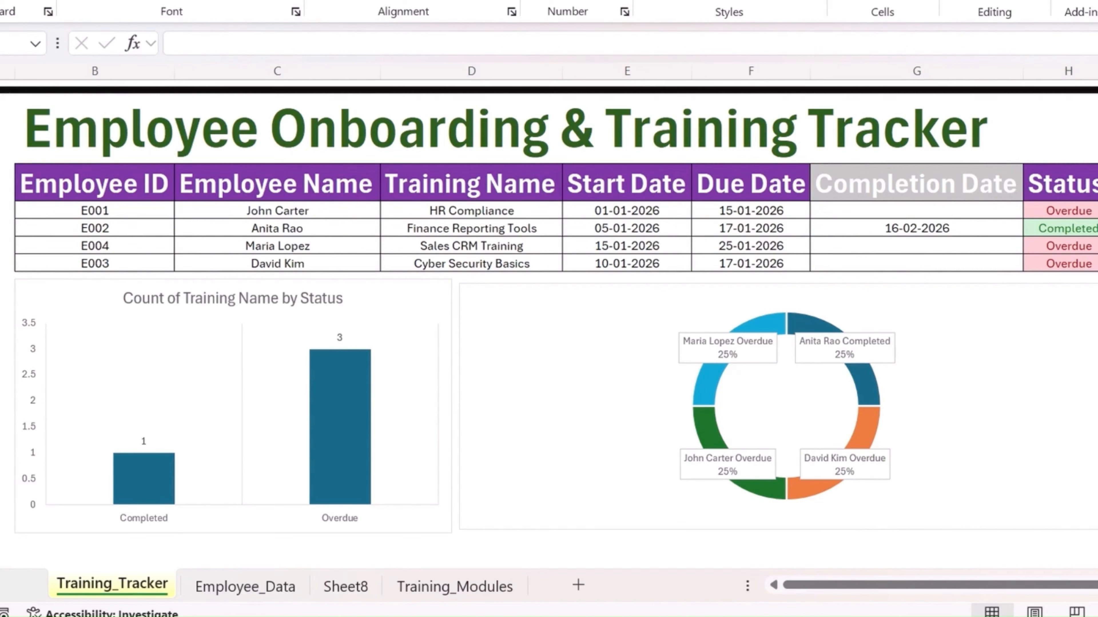
pyautogui.click(951, 247)
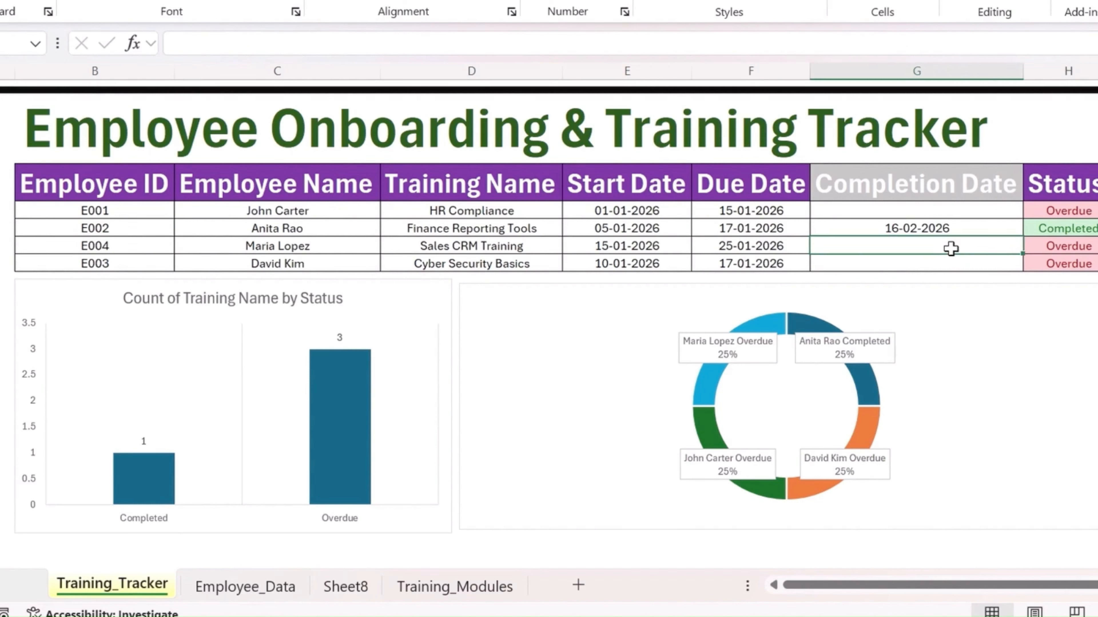
pyautogui.click(1084, 227)
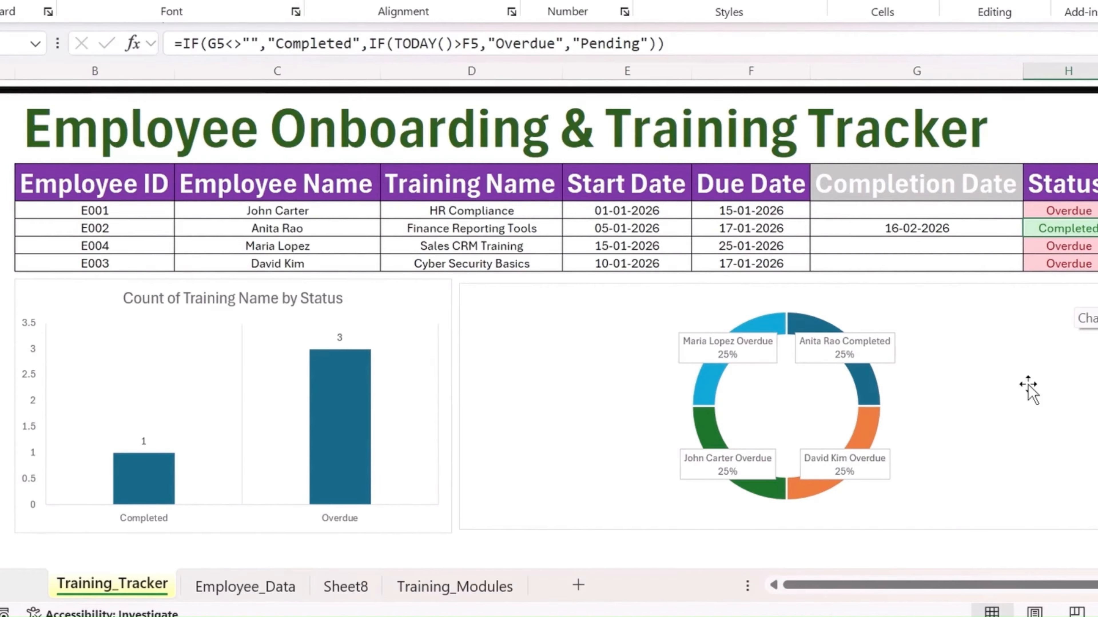
pyautogui.click(1058, 392)
pyautogui.click(1096, 398)
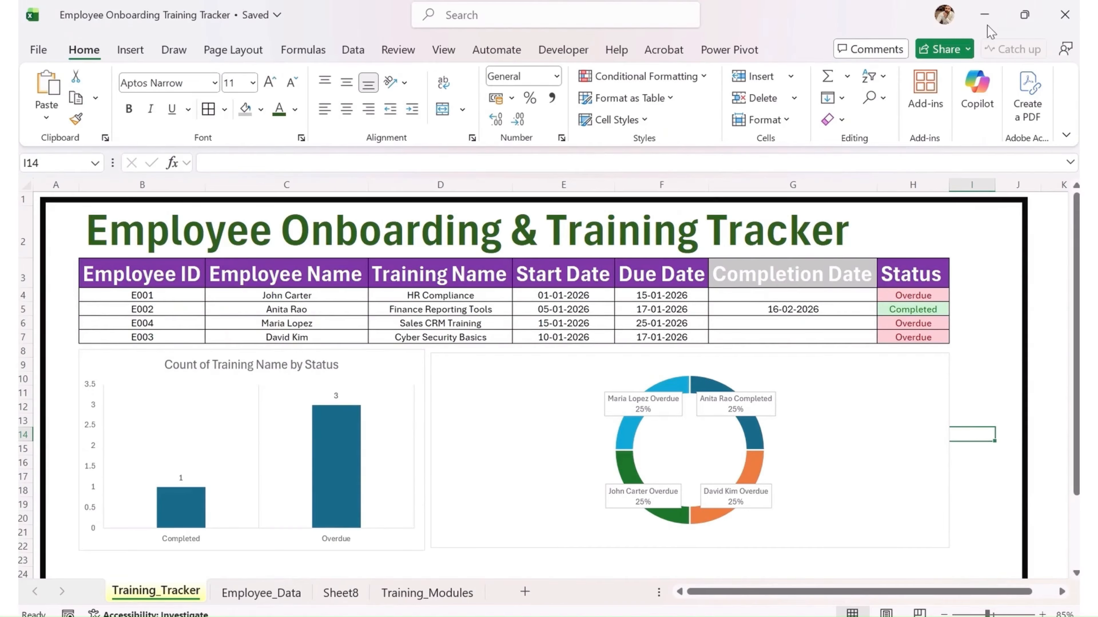
pyautogui.click(353, 51)
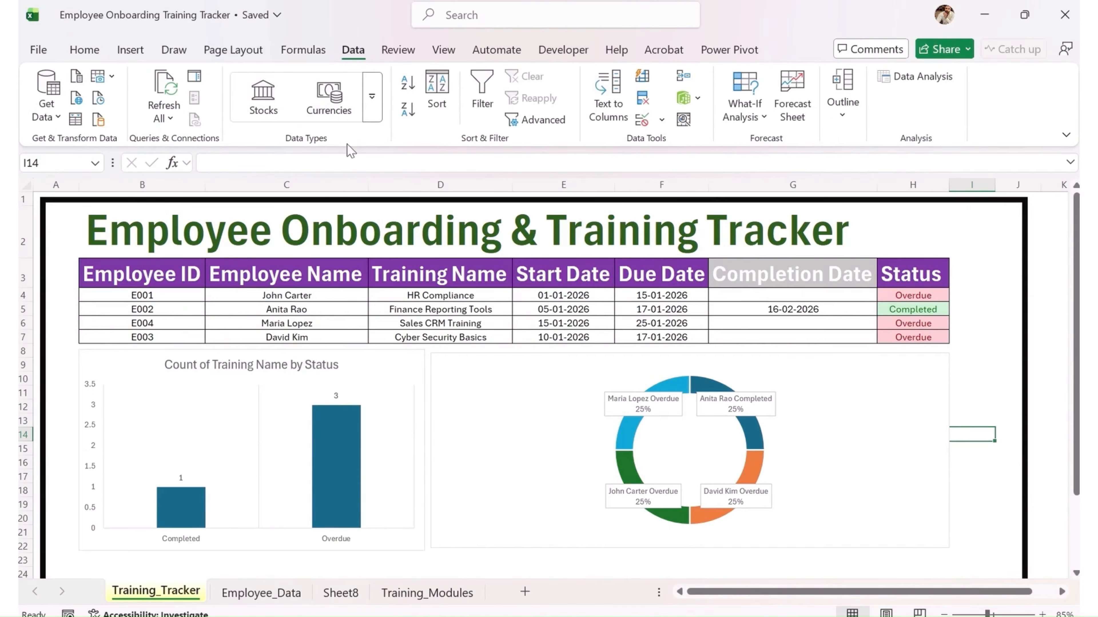
pyautogui.click(180, 125)
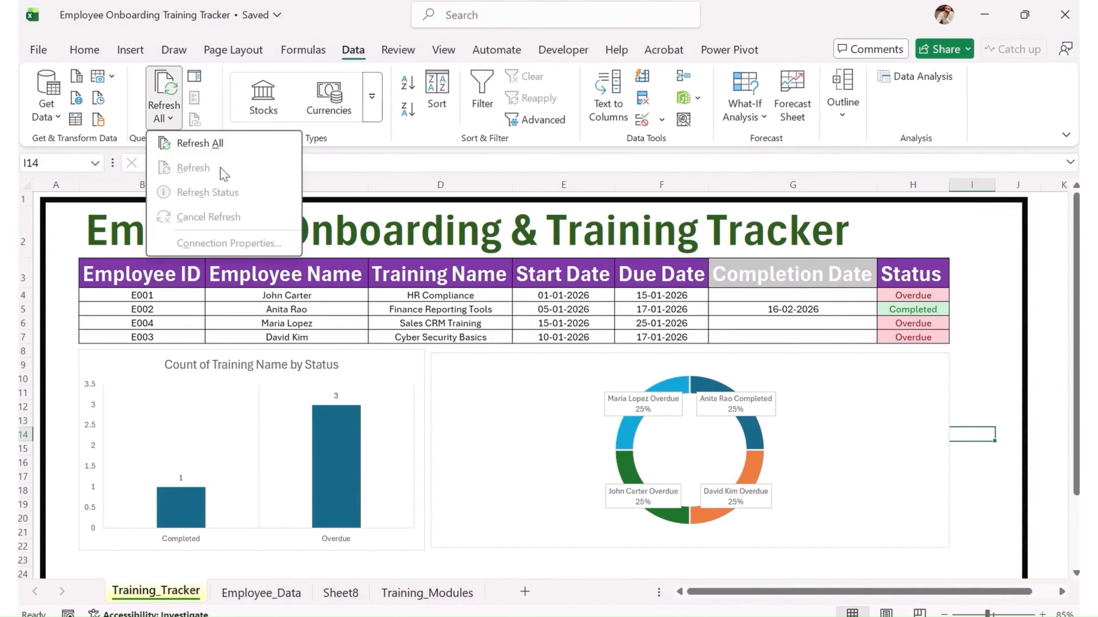
pyautogui.click(1051, 341)
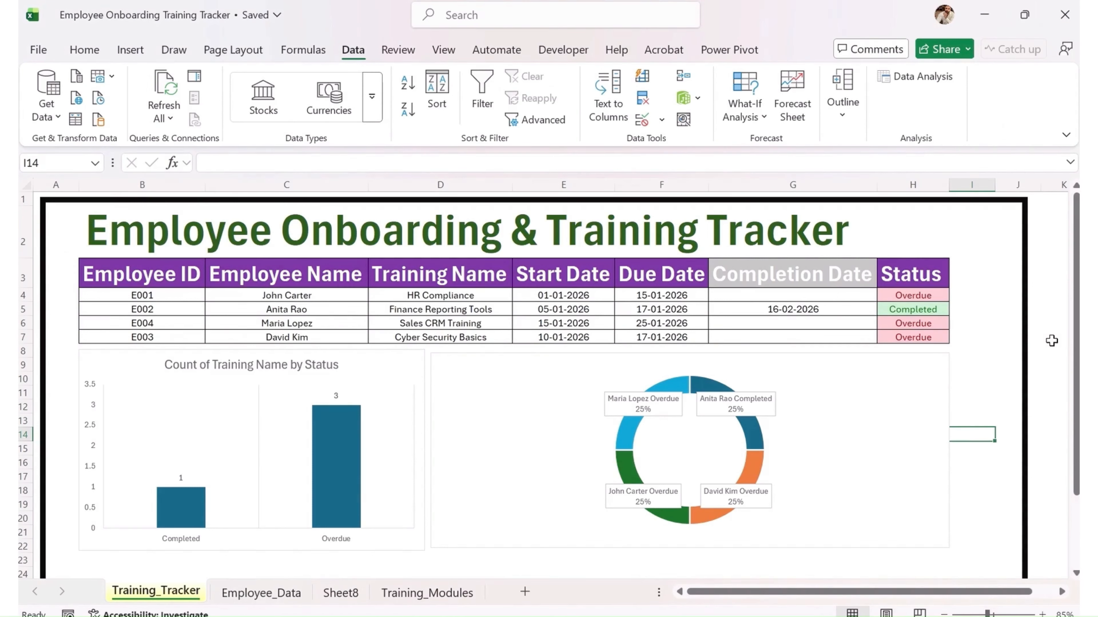